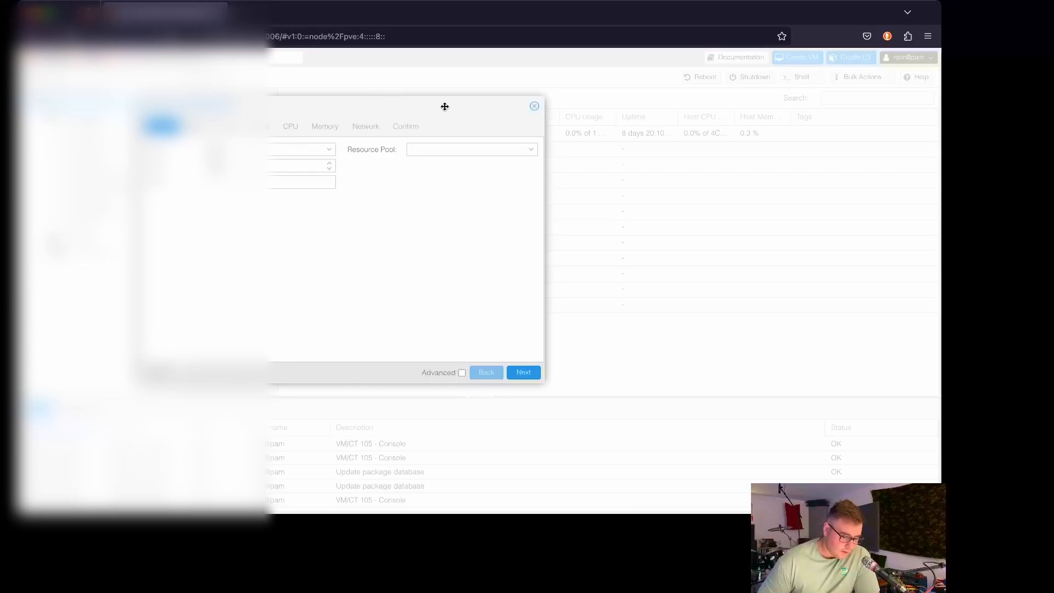
# Step: Reposition the Create VM wizard window on the page
pyautogui.moveTo(378, 101); pyautogui.dragTo(484, 97)
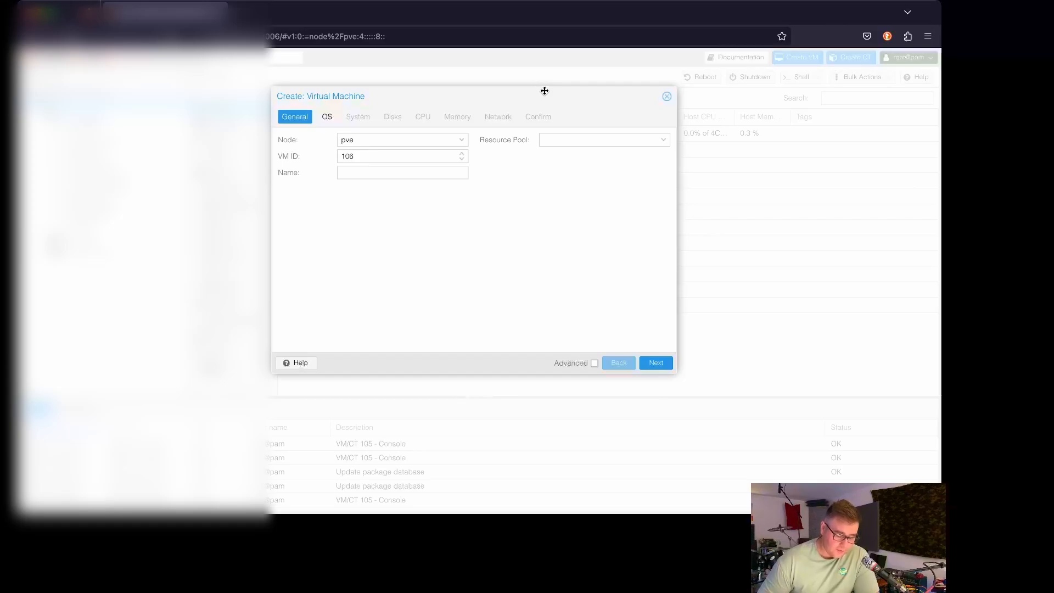
pyautogui.moveTo(538, 96); pyautogui.dragTo(428, 103)
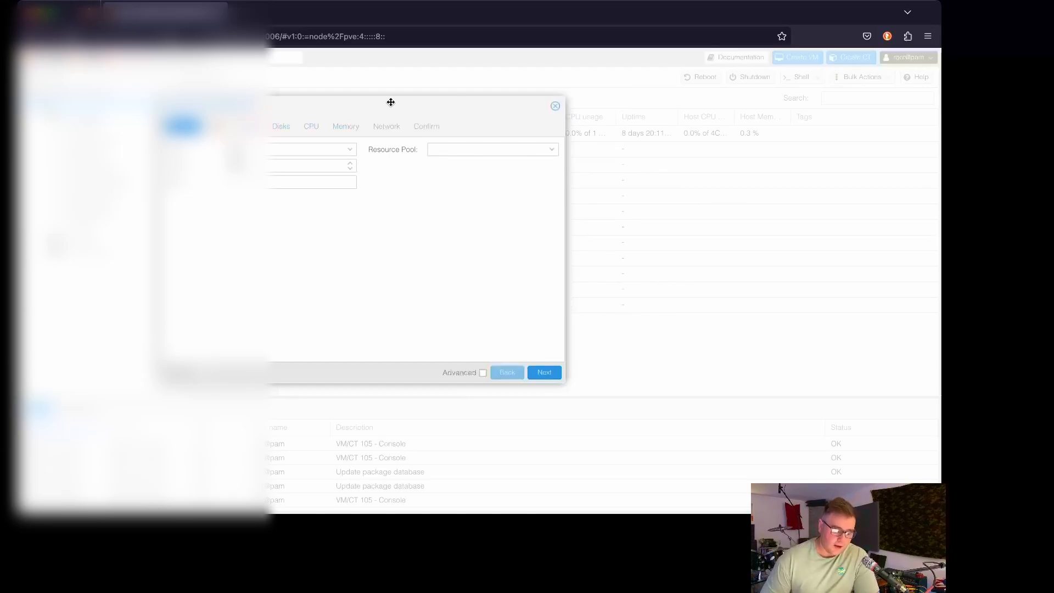
pyautogui.moveTo(391, 102); pyautogui.dragTo(501, 105)
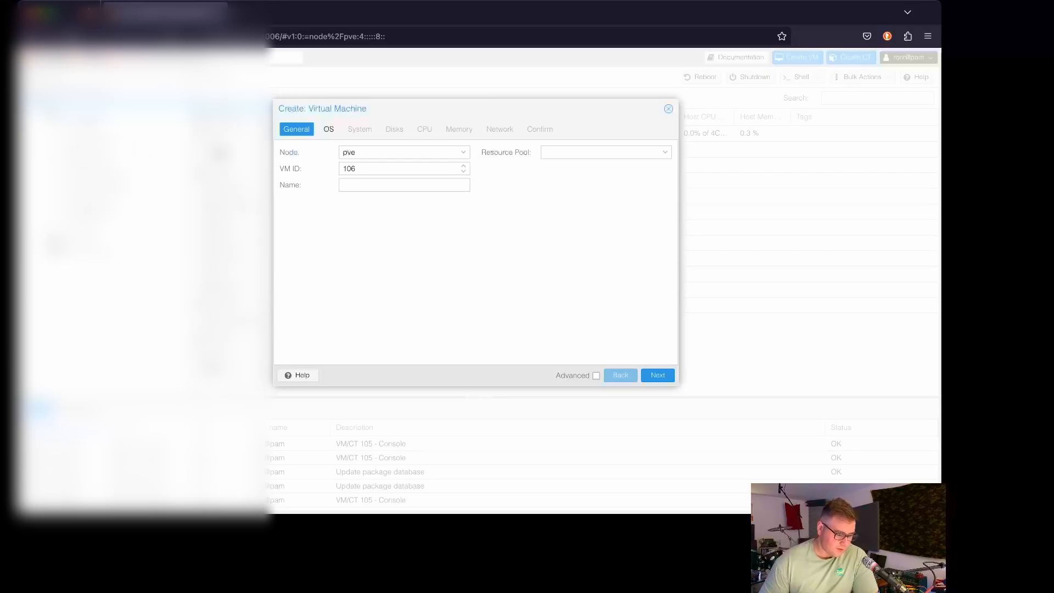
pyautogui.moveTo(516, 104); pyautogui.dragTo(418, 93)
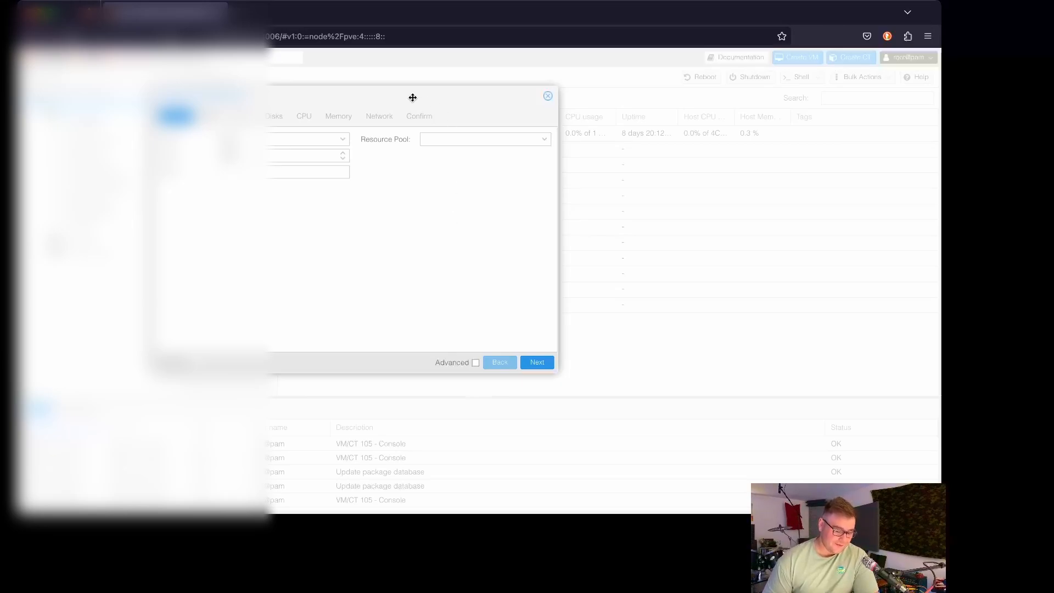
pyautogui.moveTo(365, 88); pyautogui.dragTo(434, 88)
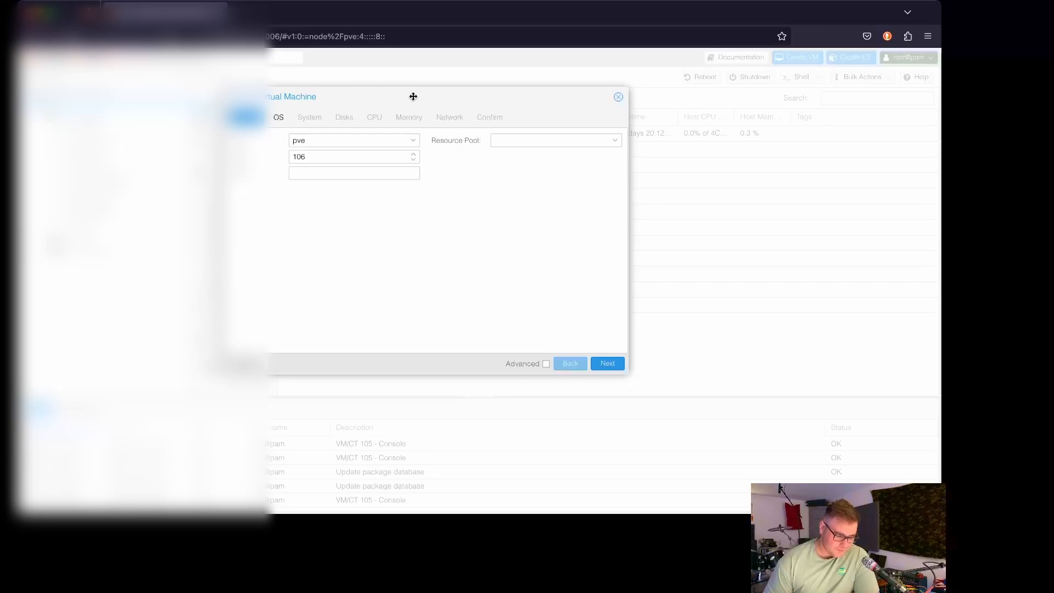
pyautogui.moveTo(401, 90); pyautogui.dragTo(471, 101)
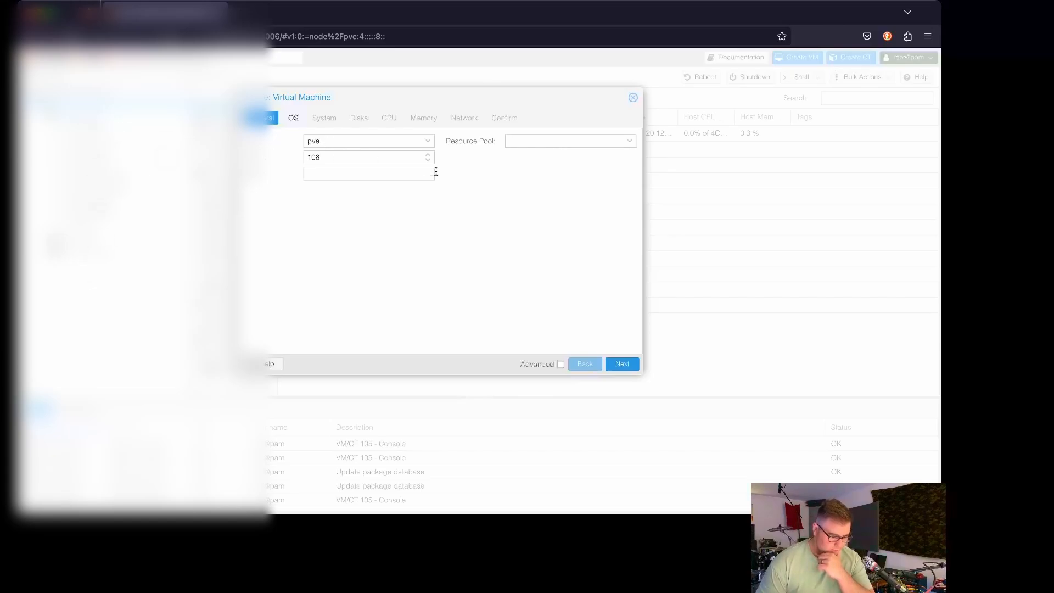
# Step: Replace the default VM ID 106 with 180
pyautogui.doubleClick(338, 159)
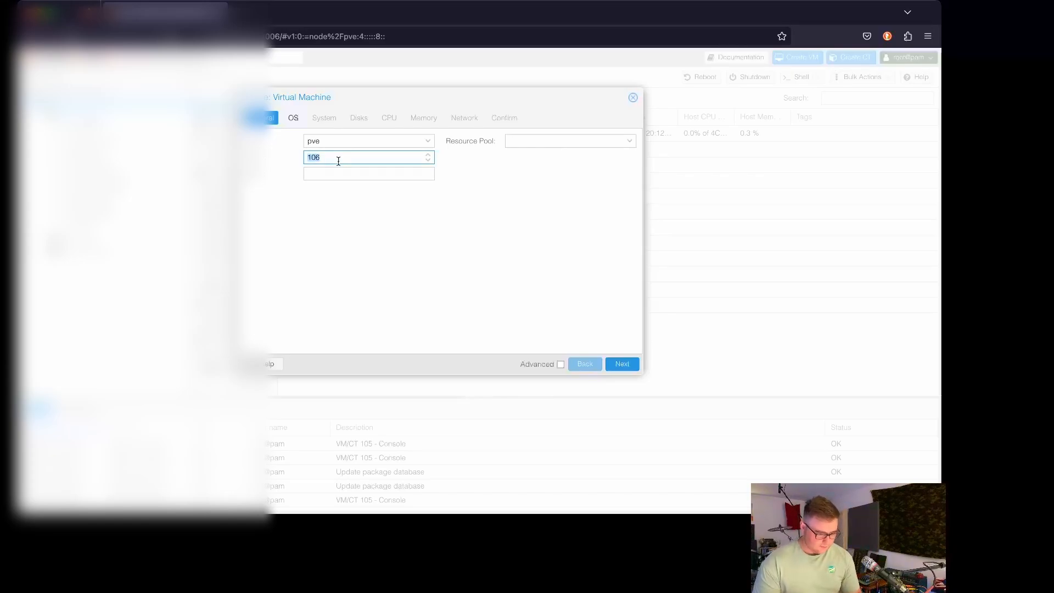
pyautogui.write('180')
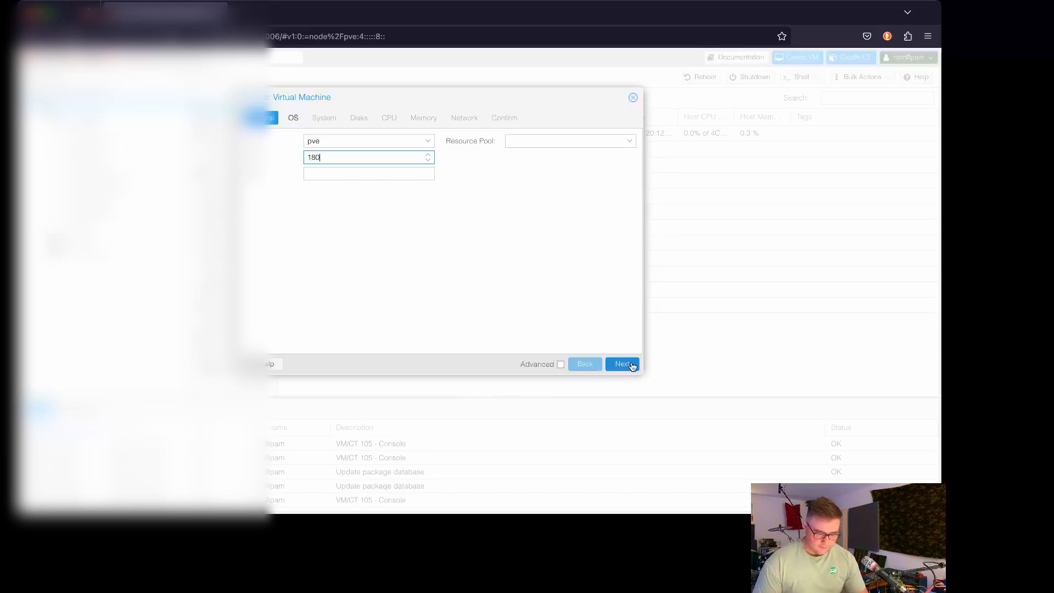
pyautogui.click(632, 366)
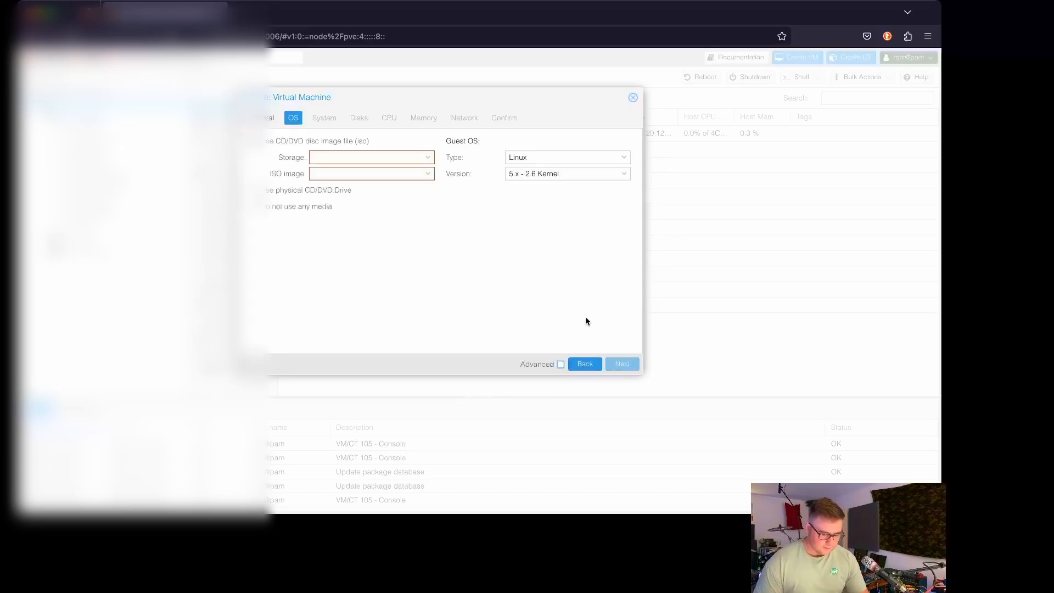
pyautogui.click(586, 366)
# Step: Name the VM WindowsDC and continue to the OS step
pyautogui.click(314, 173)
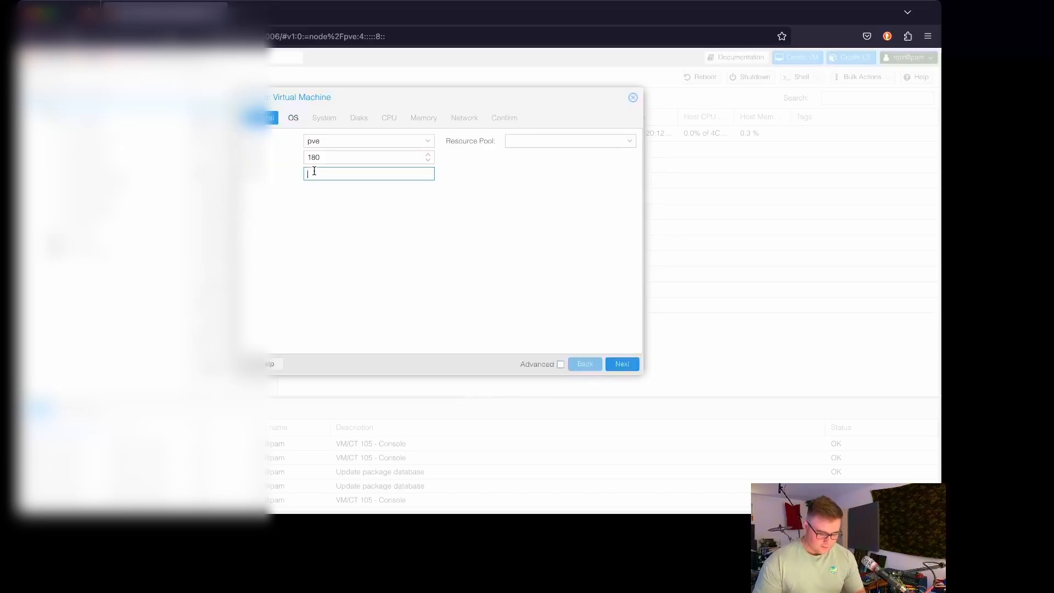
pyautogui.write('Windows')
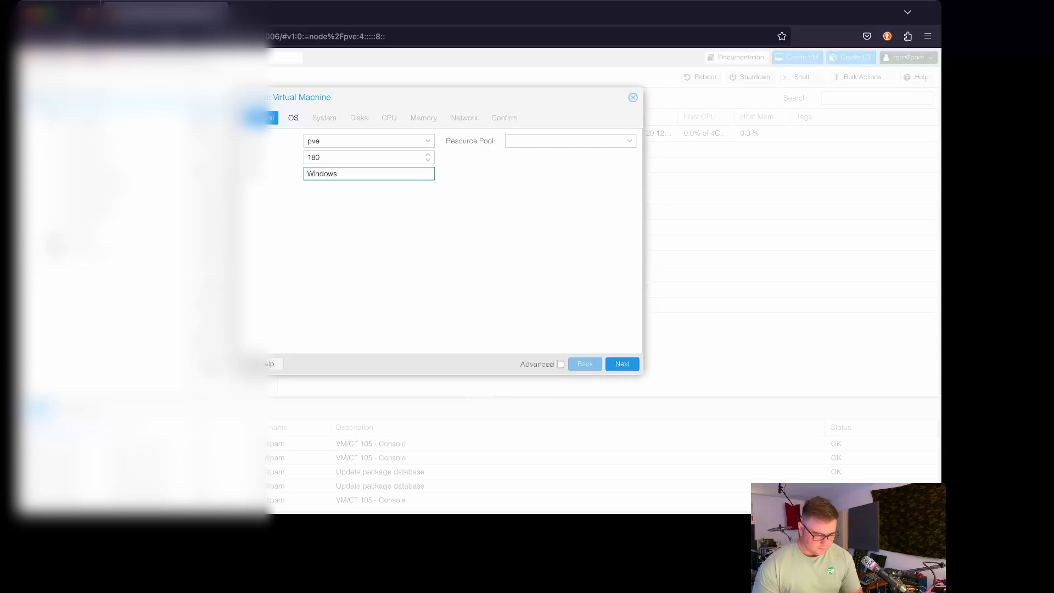
pyautogui.write('-')
pyautogui.press('BackSpace')
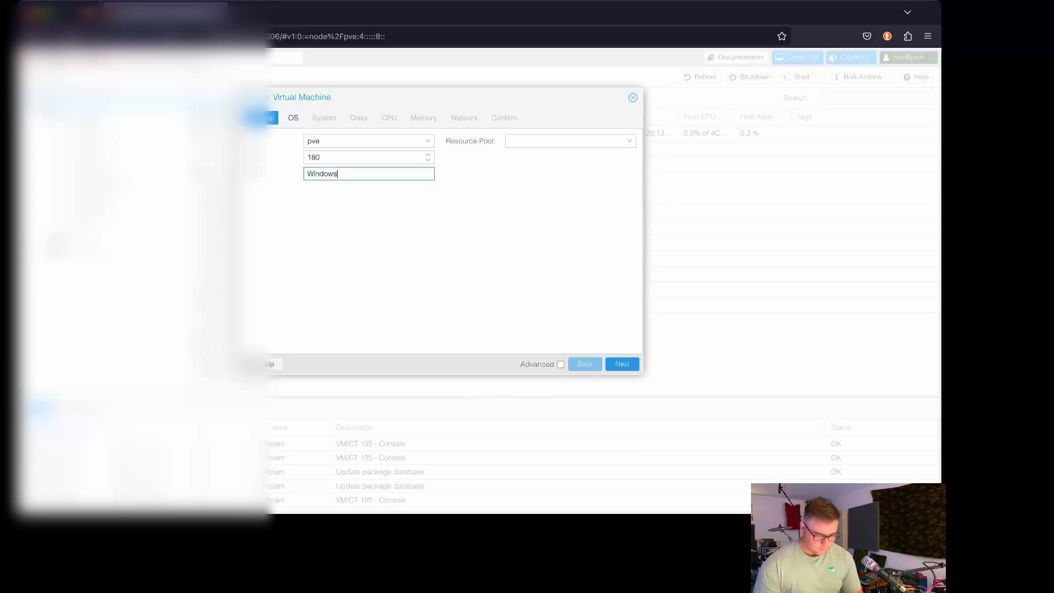
pyautogui.press('BackSpace')
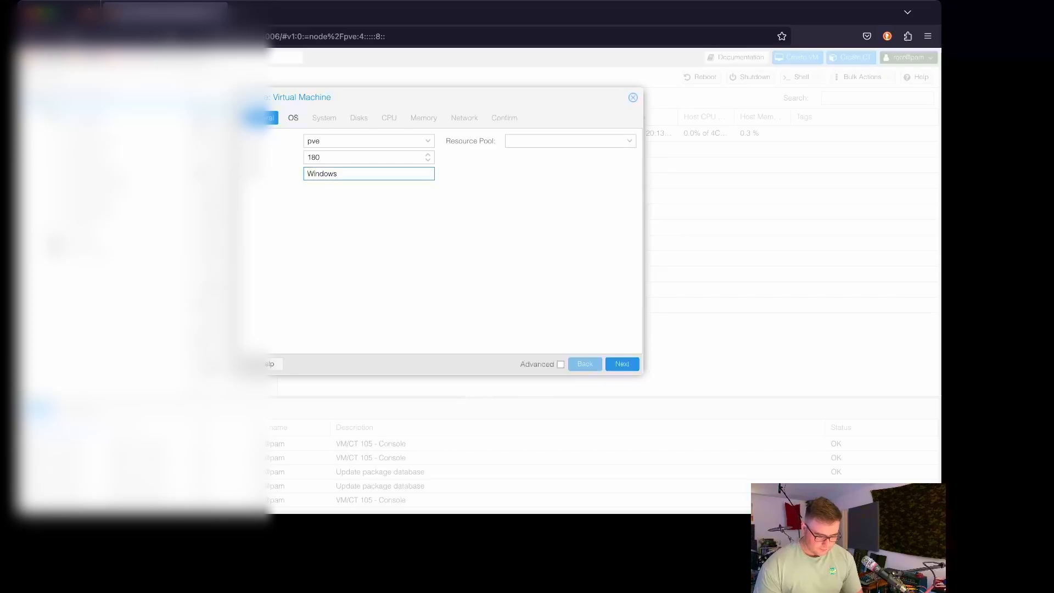
pyautogui.write('DC')
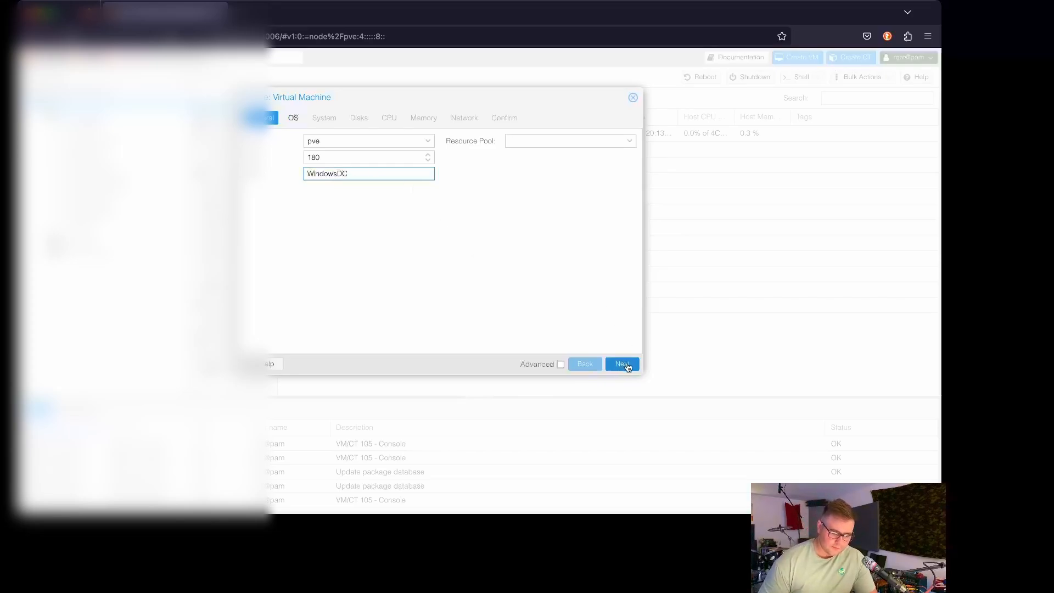
pyautogui.click(623, 364)
# Step: Select SERVER_EVAL_x64FRE_en-us.iso as the installer ISO image
pyautogui.click(430, 174)
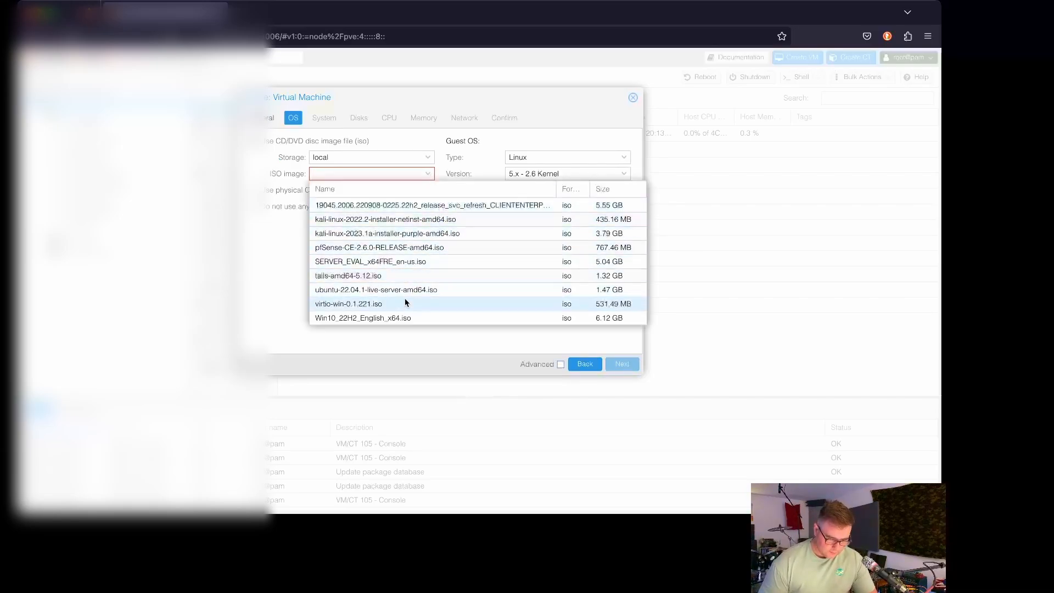
pyautogui.click(359, 319)
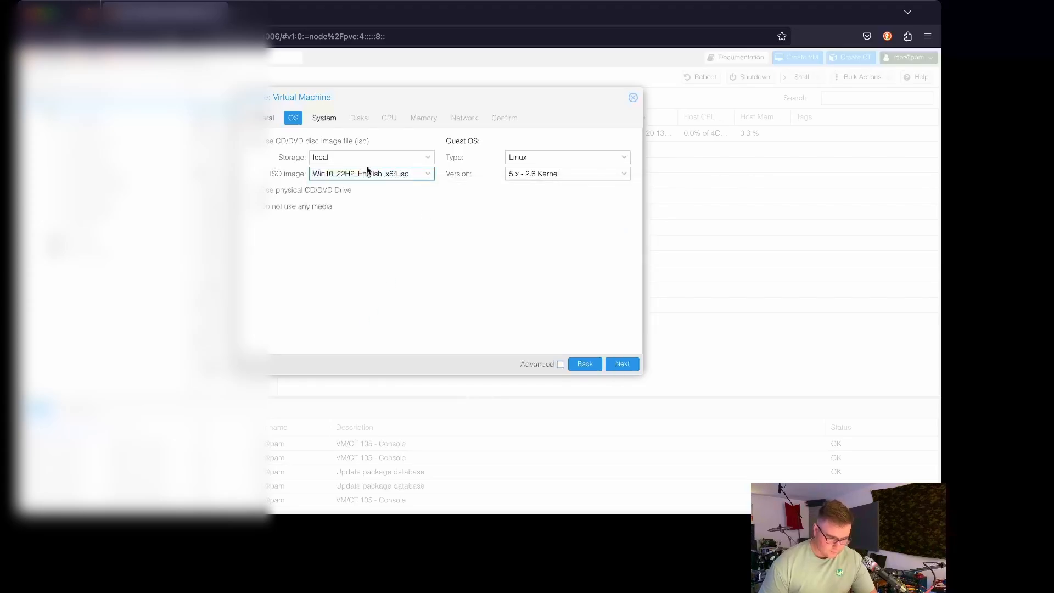
pyautogui.click(428, 173)
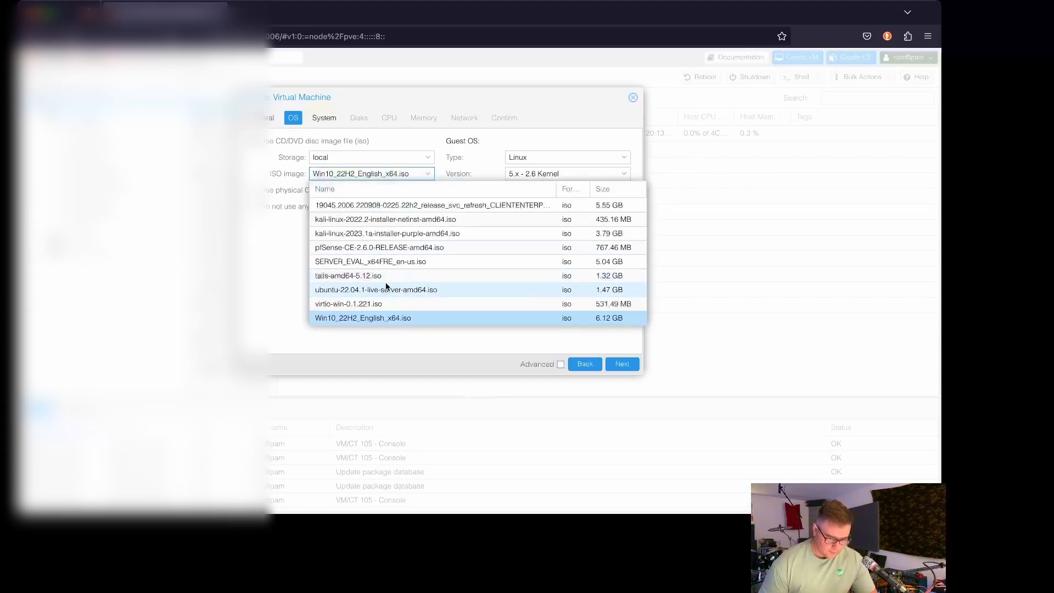
pyautogui.click(393, 262)
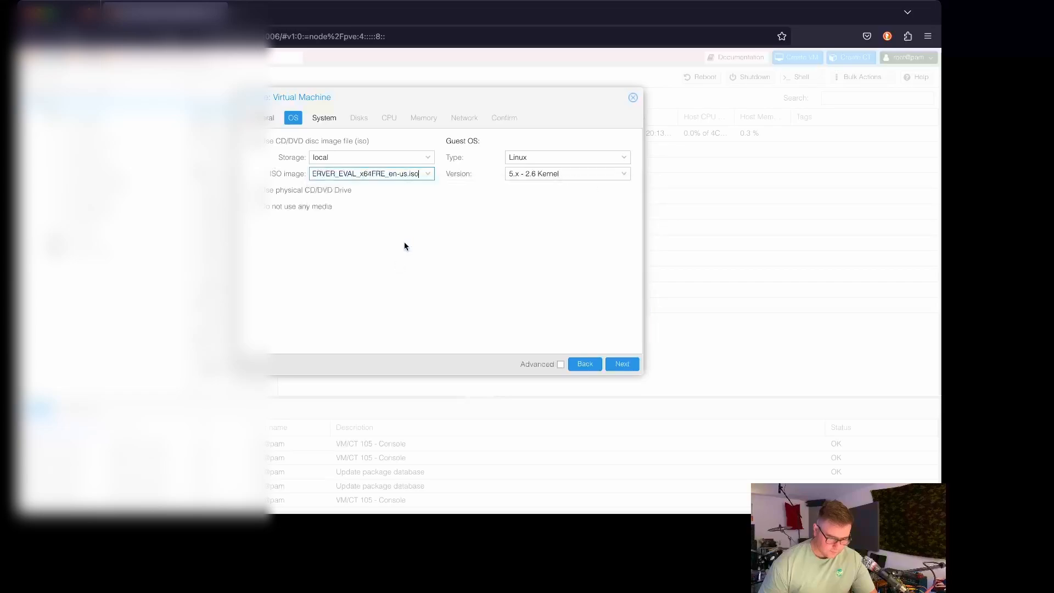
# Step: Set the guest OS type to Microsoft Windows, version 11/2022
pyautogui.doubleClick(565, 152)
pyautogui.click(563, 154)
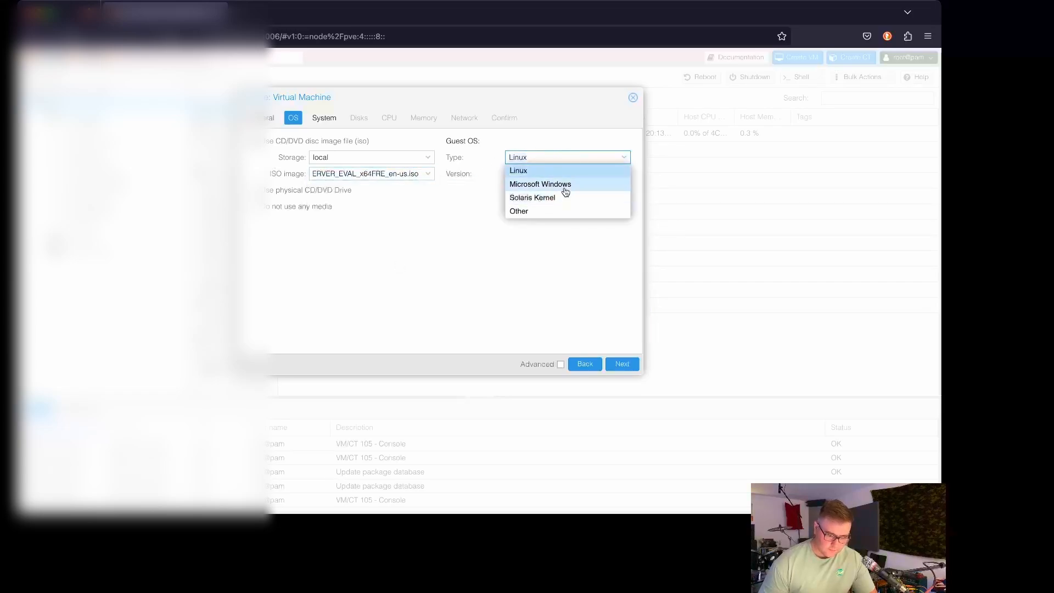
pyautogui.click(566, 185)
pyautogui.click(583, 171)
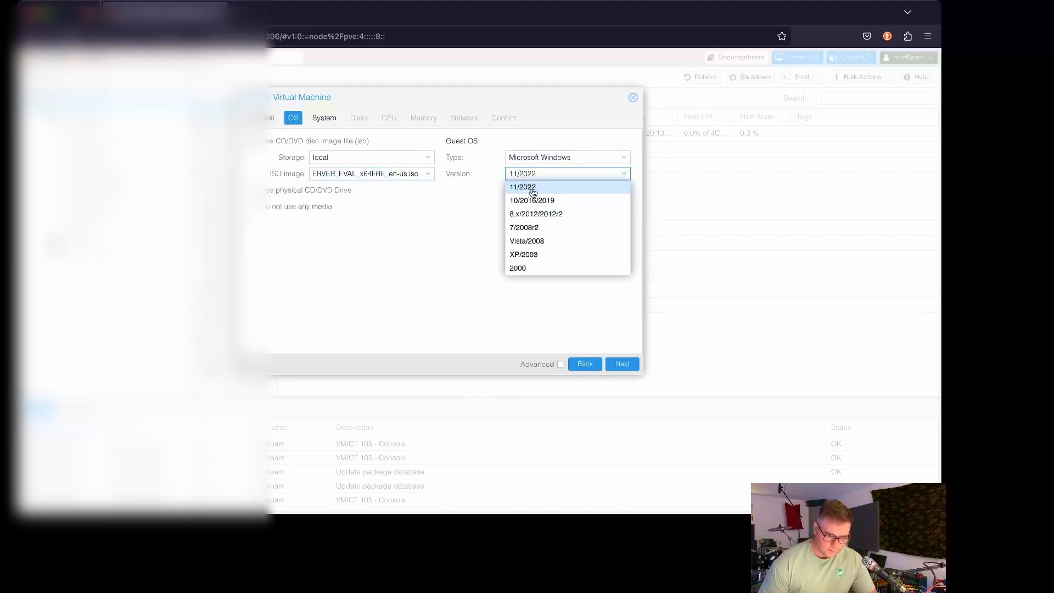
pyautogui.click(475, 217)
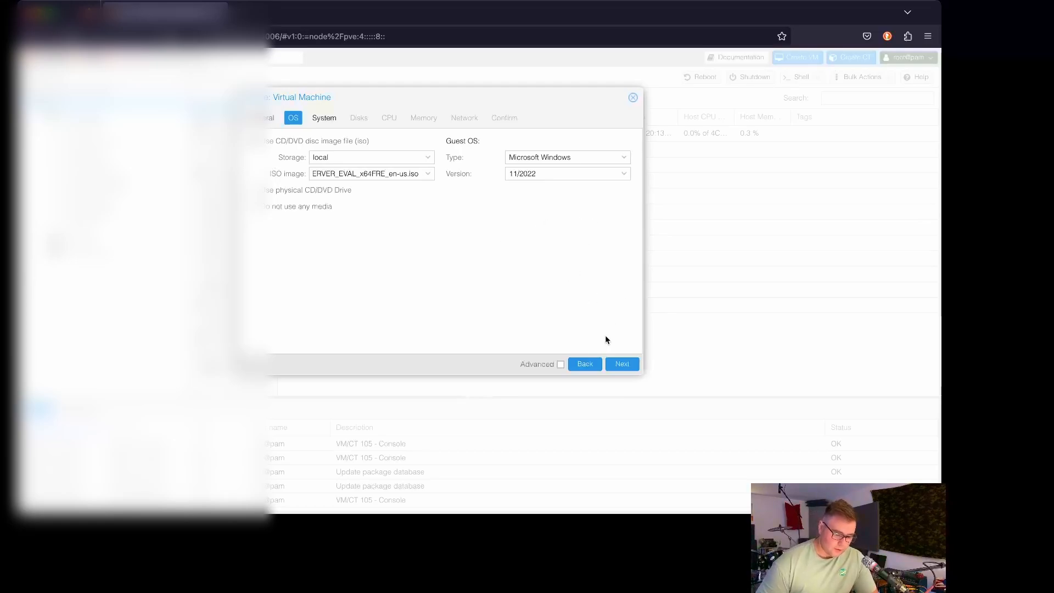
# Step: On the System step, put both EFI disk and TPM storage on local-lvm
pyautogui.click(622, 364)
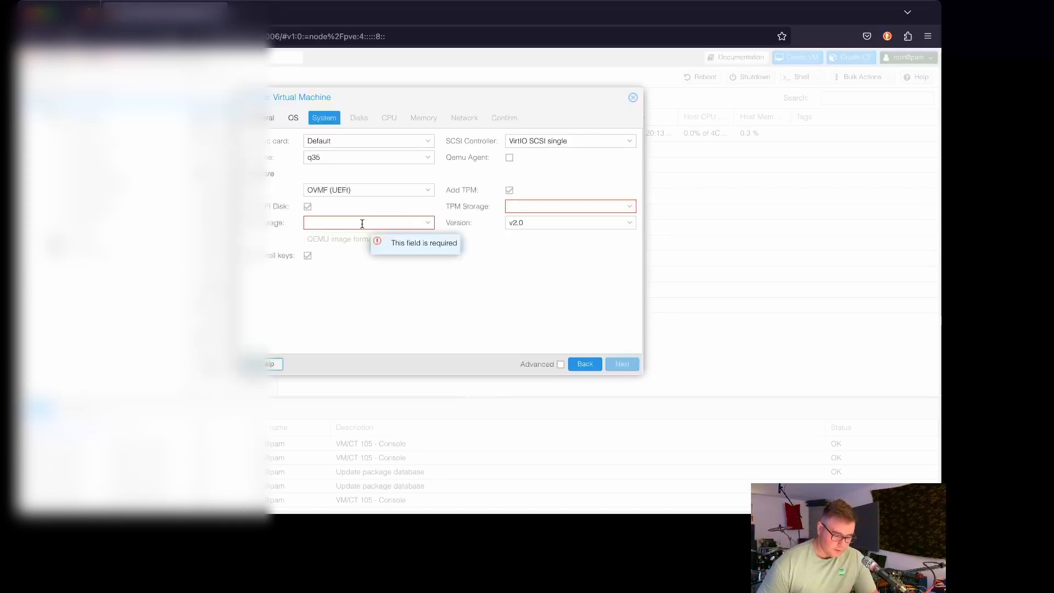
pyautogui.click(432, 222)
pyautogui.click(366, 254)
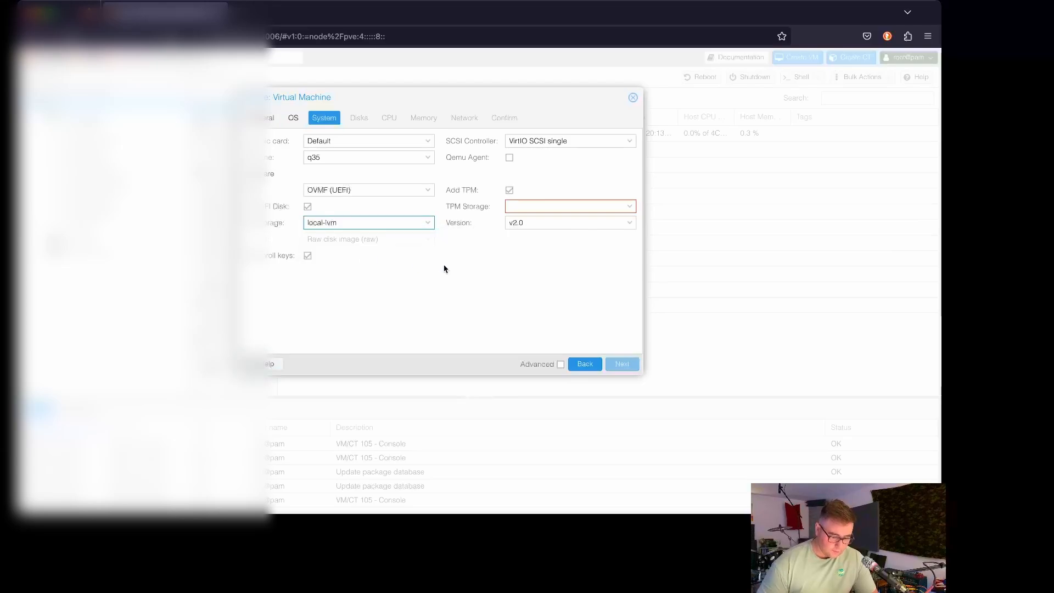
pyautogui.click(582, 206)
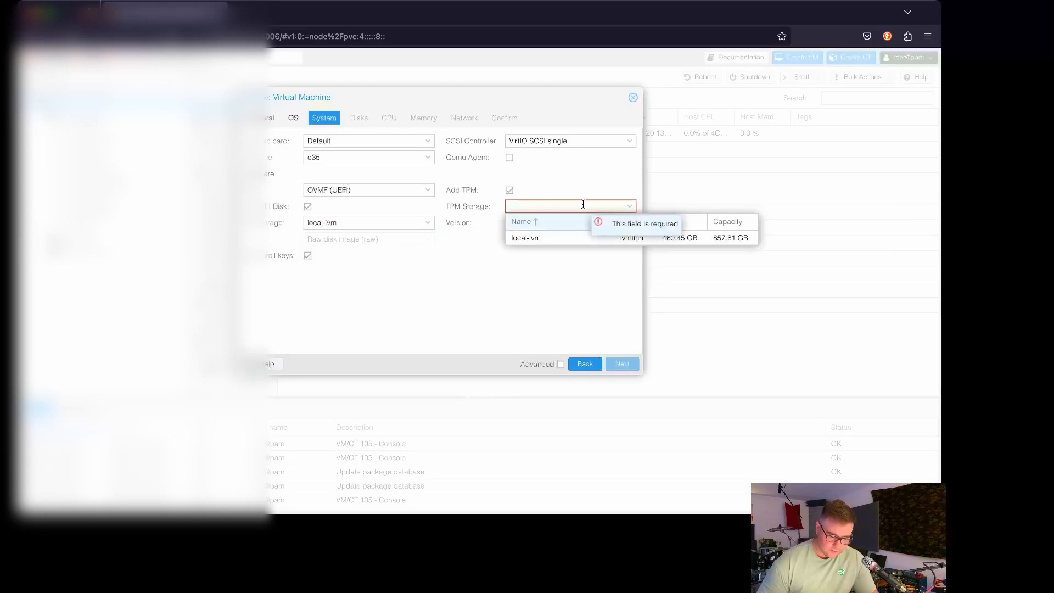
pyautogui.click(555, 238)
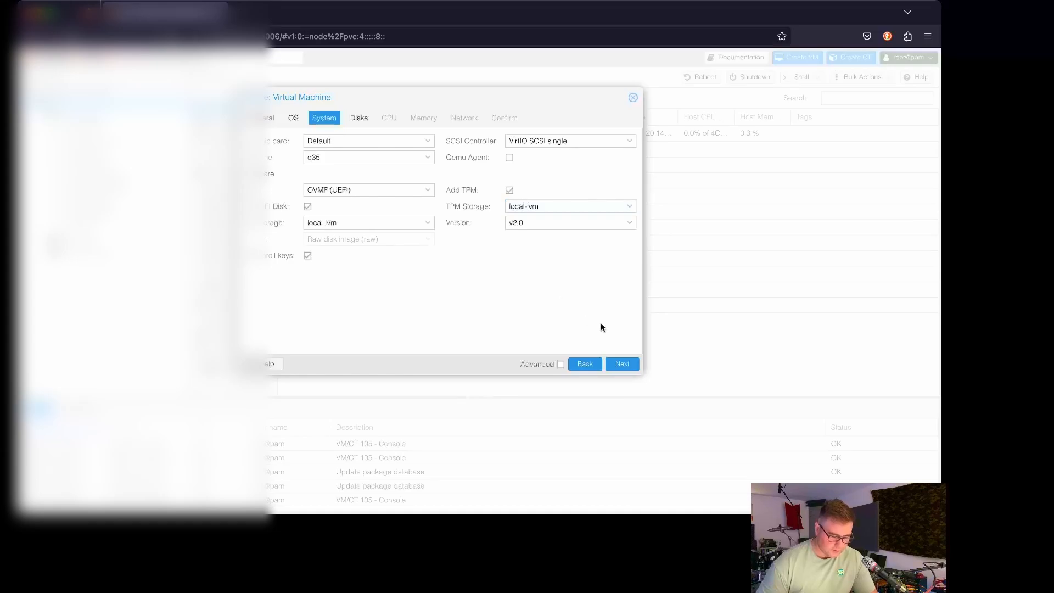
# Step: Keep a 60 GiB IDE disk on local-lvm, review cache and bandwidth, then continue to CPU
pyautogui.click(622, 365)
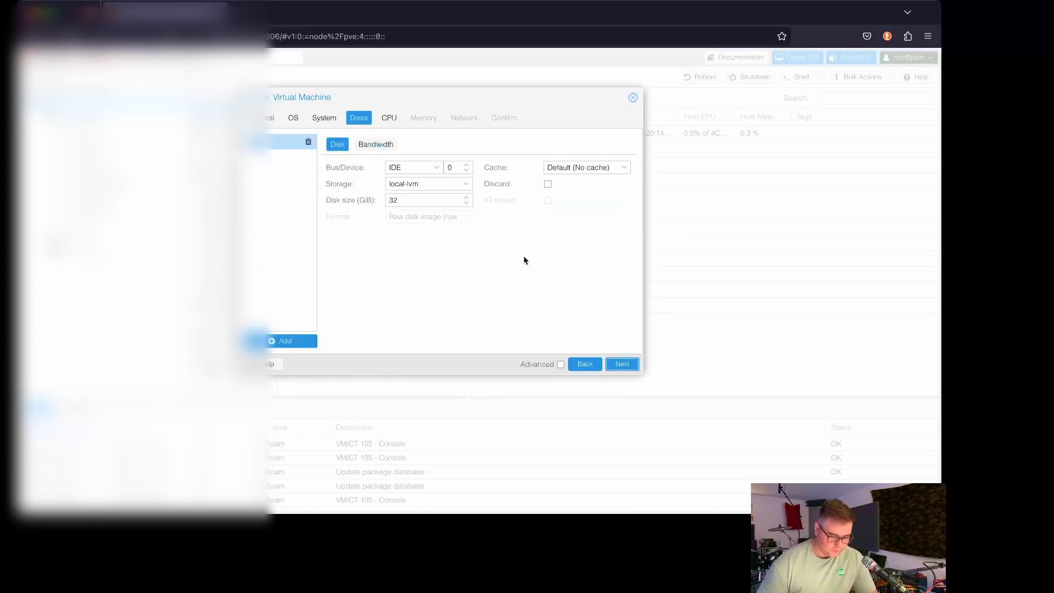
pyautogui.click(467, 198)
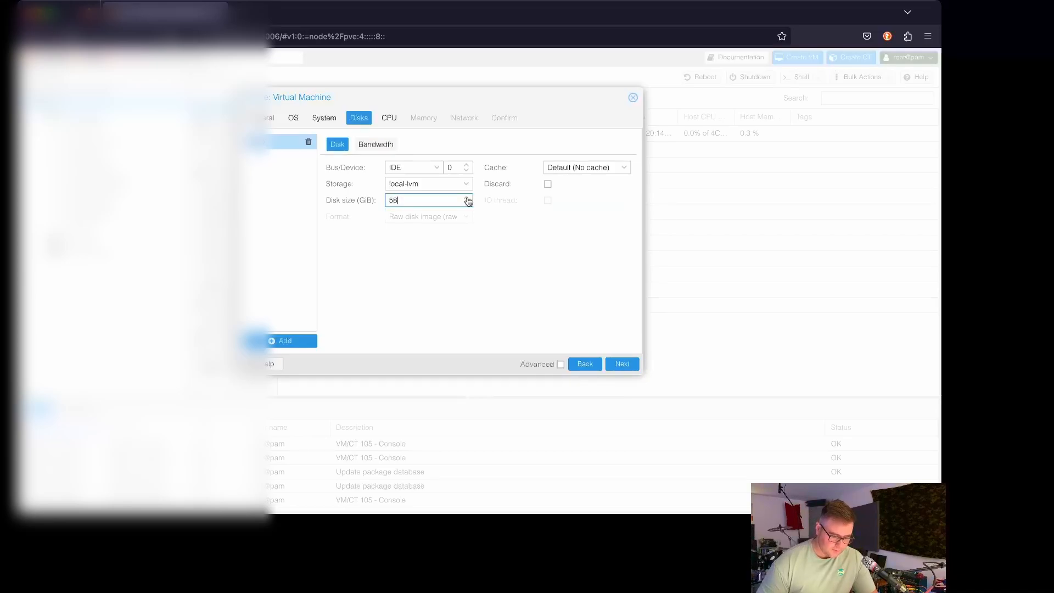
pyautogui.moveTo(467, 201); pyautogui.dragTo(468, 201)
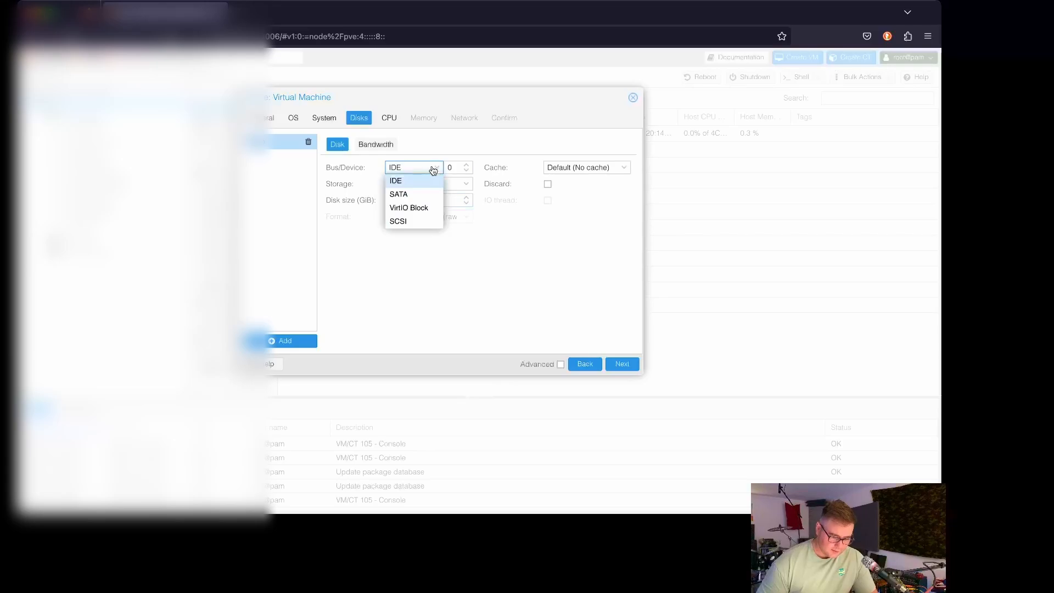
pyautogui.click(450, 150)
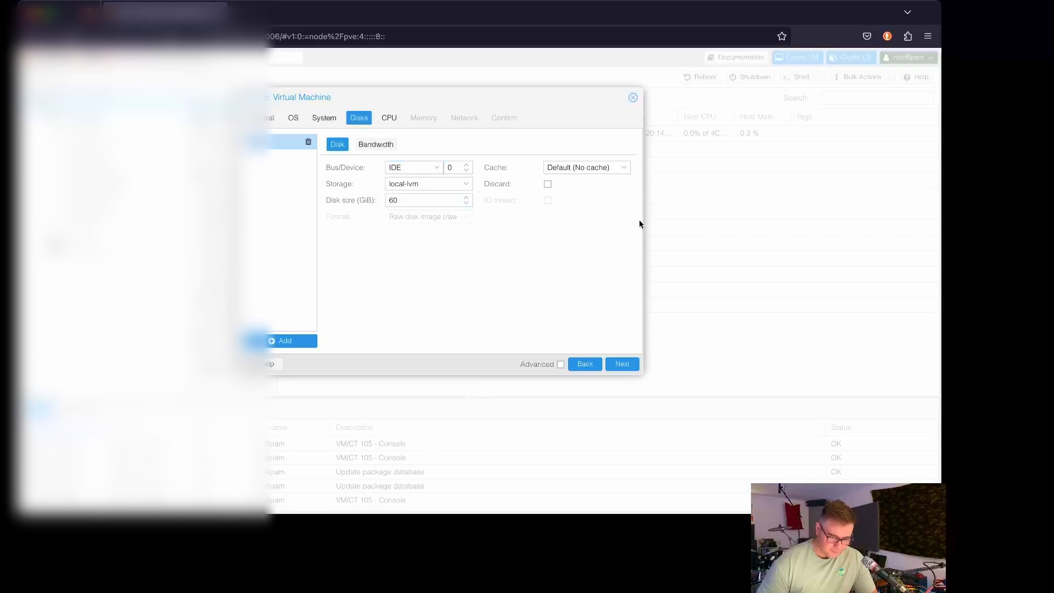
pyautogui.click(606, 168)
pyautogui.click(464, 276)
pyautogui.click(374, 143)
pyautogui.click(334, 144)
pyautogui.click(621, 367)
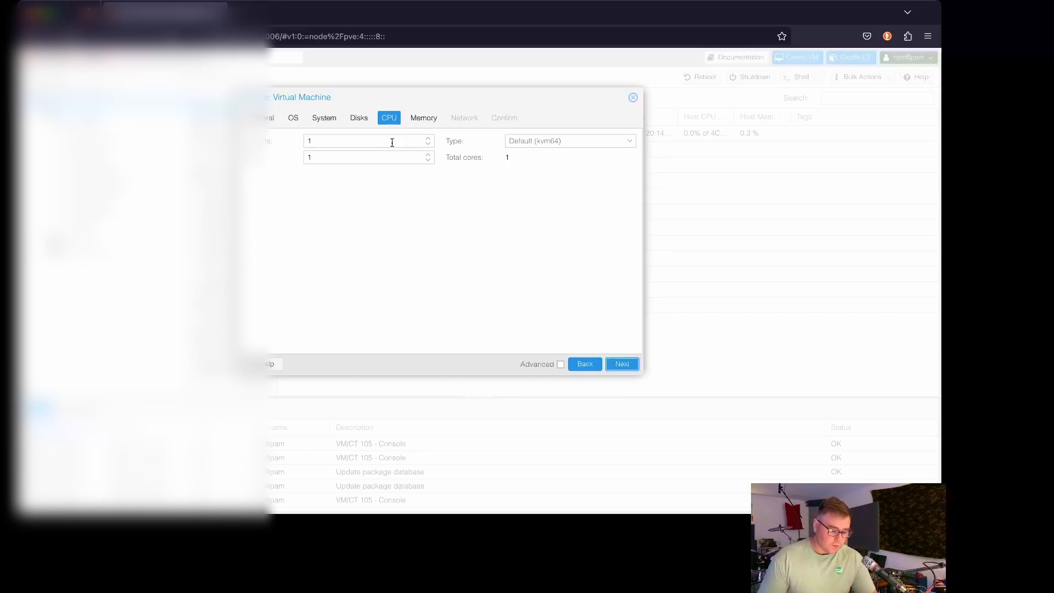
# Step: Set the CPU to 1 socket with 2 cores (2 total) and continue
pyautogui.click(427, 142)
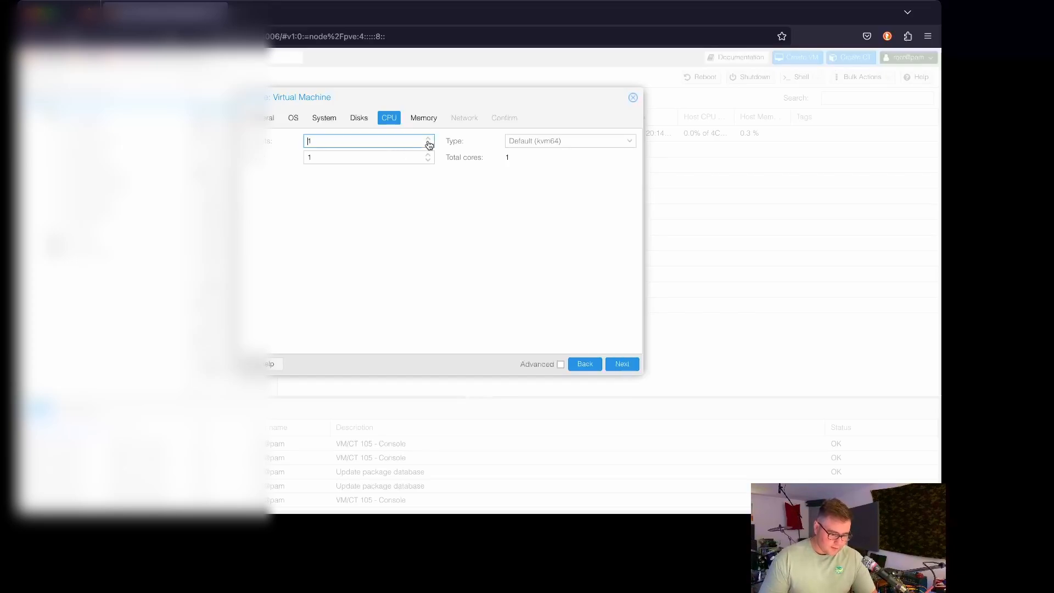
pyautogui.click(429, 144)
pyautogui.click(429, 145)
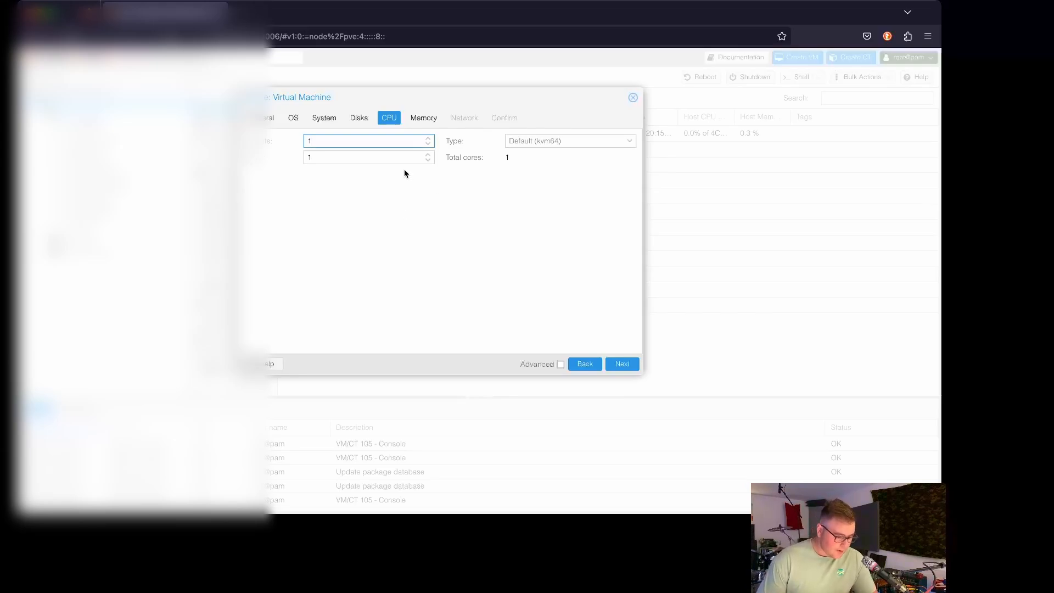
pyautogui.click(428, 155)
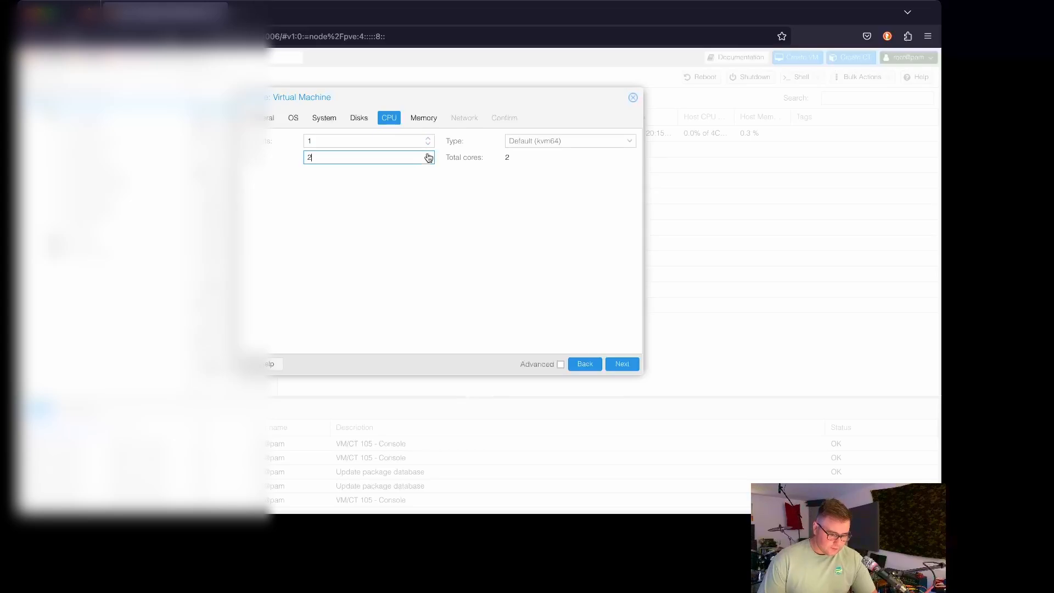
pyautogui.click(365, 140)
pyautogui.click(381, 156)
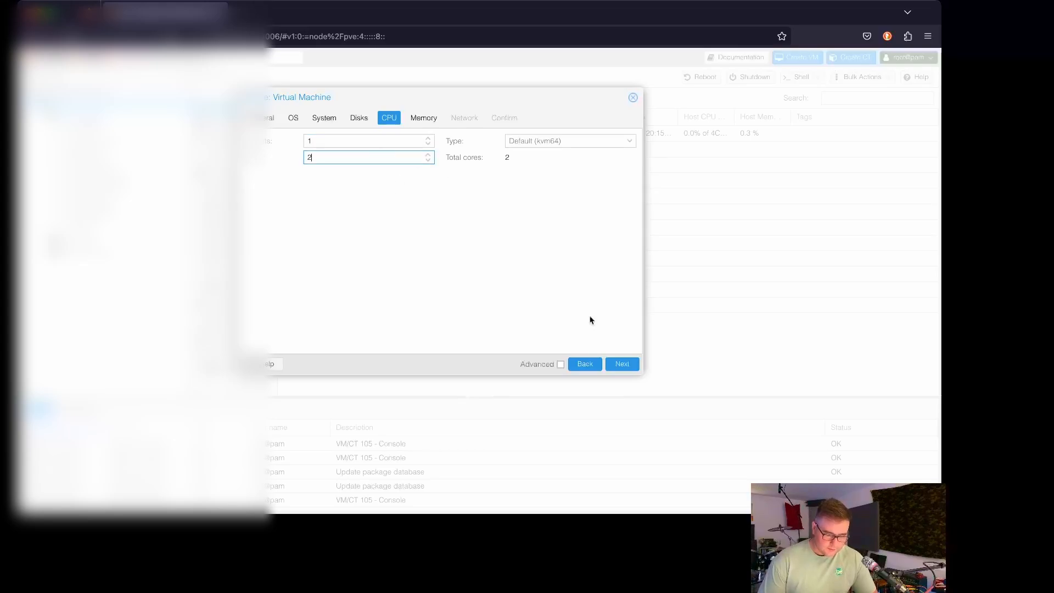
pyautogui.click(623, 366)
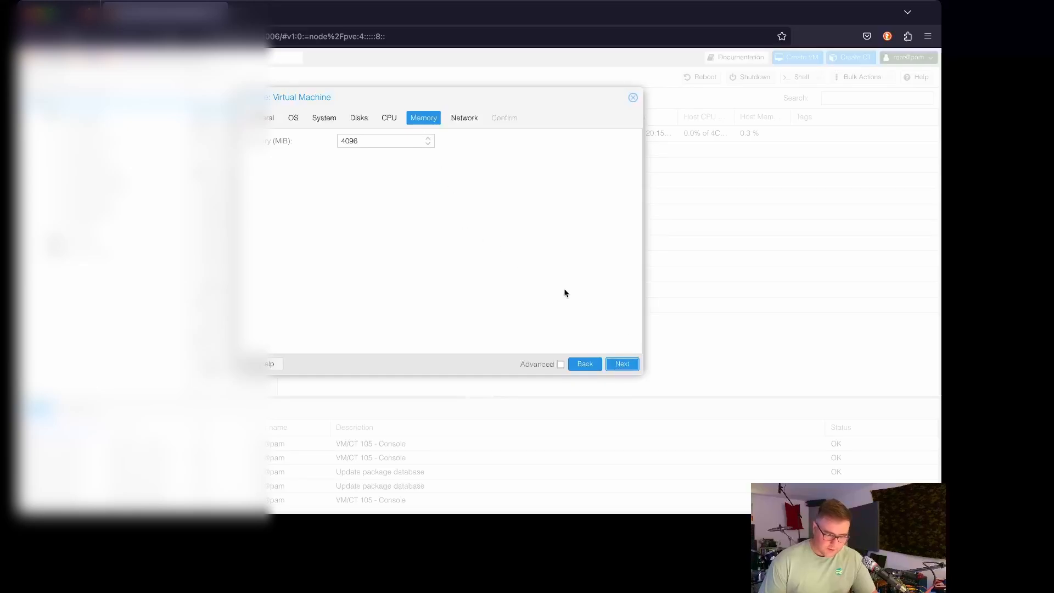
# Step: Set memory to 2048 MiB, keep the vmbr0 Intel E1000 network, and reach Confirm
pyautogui.click(429, 144)
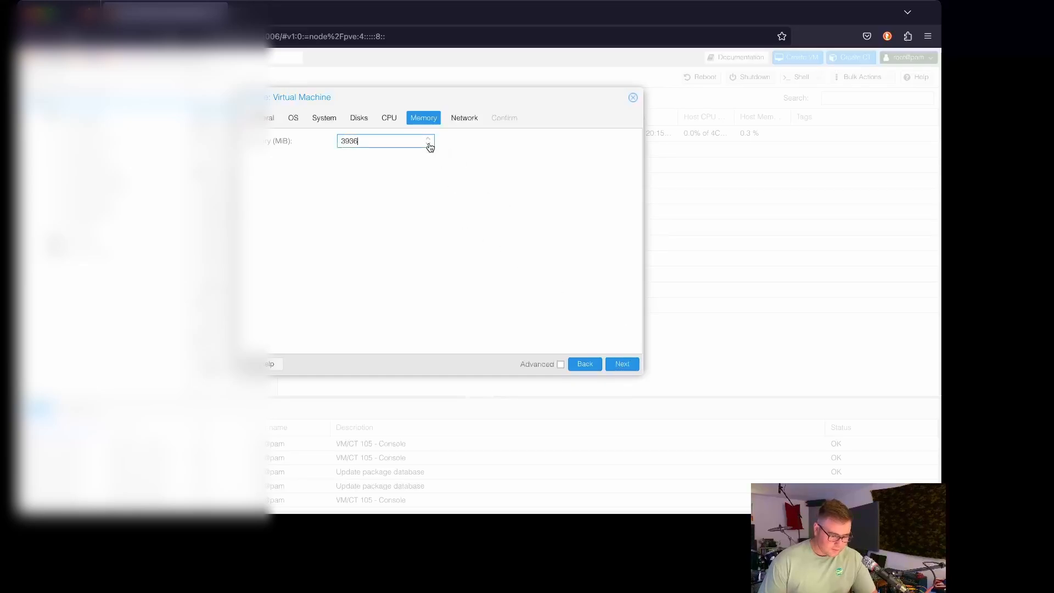
pyautogui.click(429, 145)
pyautogui.click(429, 145)
pyautogui.click(429, 145)
pyautogui.click(428, 145)
pyautogui.click(429, 145)
pyautogui.click(429, 145)
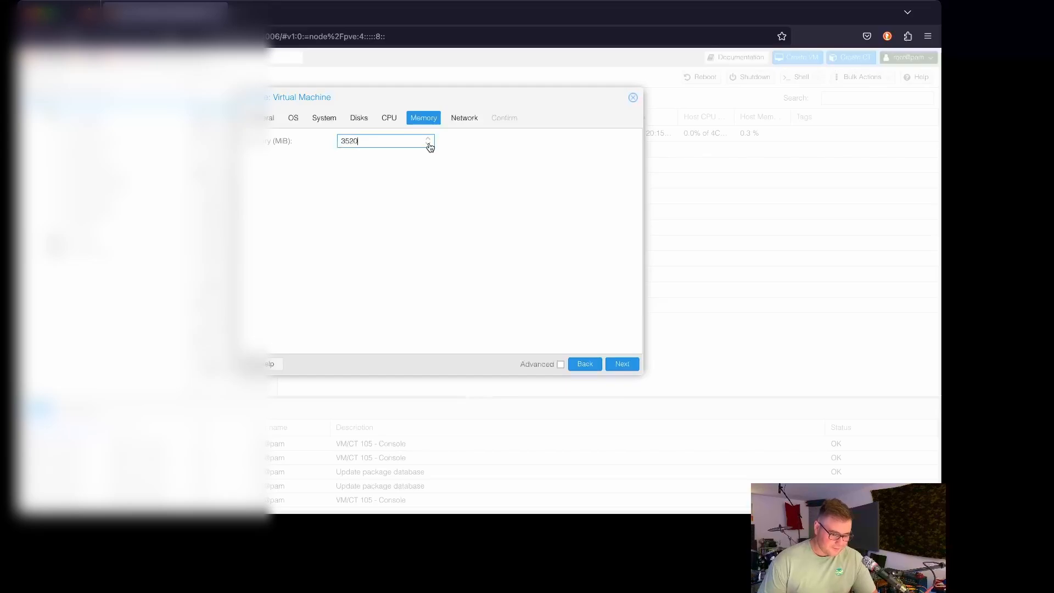
pyautogui.click(428, 145)
pyautogui.click(429, 145)
pyautogui.click(428, 145)
pyautogui.click(429, 145)
pyautogui.click(428, 145)
pyautogui.click(428, 144)
pyautogui.click(429, 145)
pyautogui.click(429, 145)
pyautogui.click(429, 145)
pyautogui.click(429, 145)
pyautogui.click(429, 145)
pyautogui.click(429, 145)
pyautogui.click(430, 145)
pyautogui.click(430, 145)
pyautogui.click(429, 145)
pyautogui.click(429, 145)
pyautogui.click(430, 145)
pyautogui.click(430, 145)
pyautogui.click(430, 144)
pyautogui.click(429, 144)
pyautogui.click(429, 145)
pyautogui.click(429, 145)
pyautogui.click(429, 145)
pyautogui.click(429, 145)
pyautogui.click(429, 145)
pyautogui.click(429, 145)
pyautogui.click(428, 138)
pyautogui.click(428, 139)
pyautogui.click(428, 138)
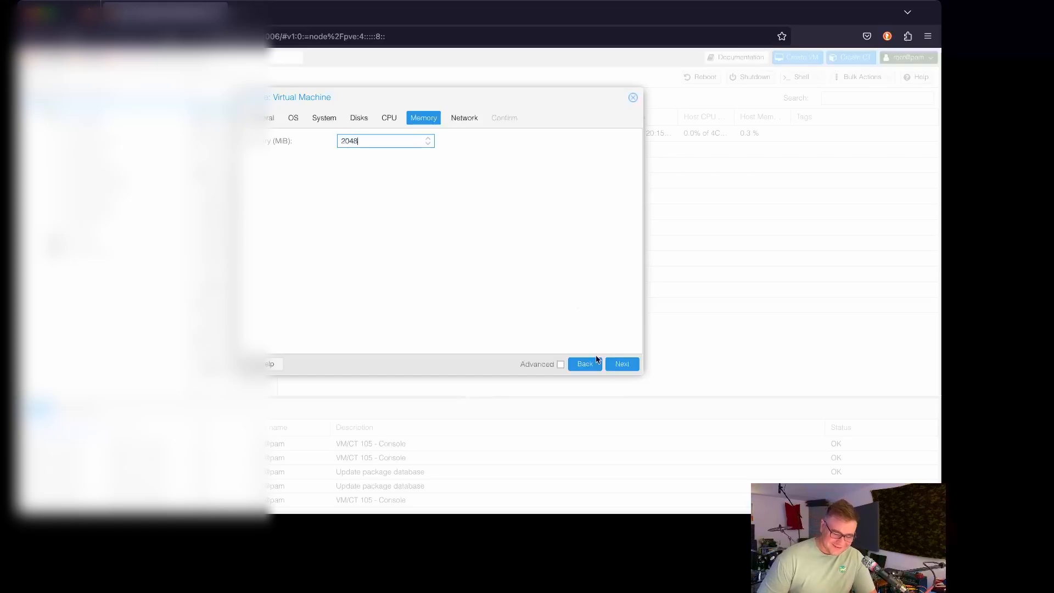
pyautogui.click(617, 368)
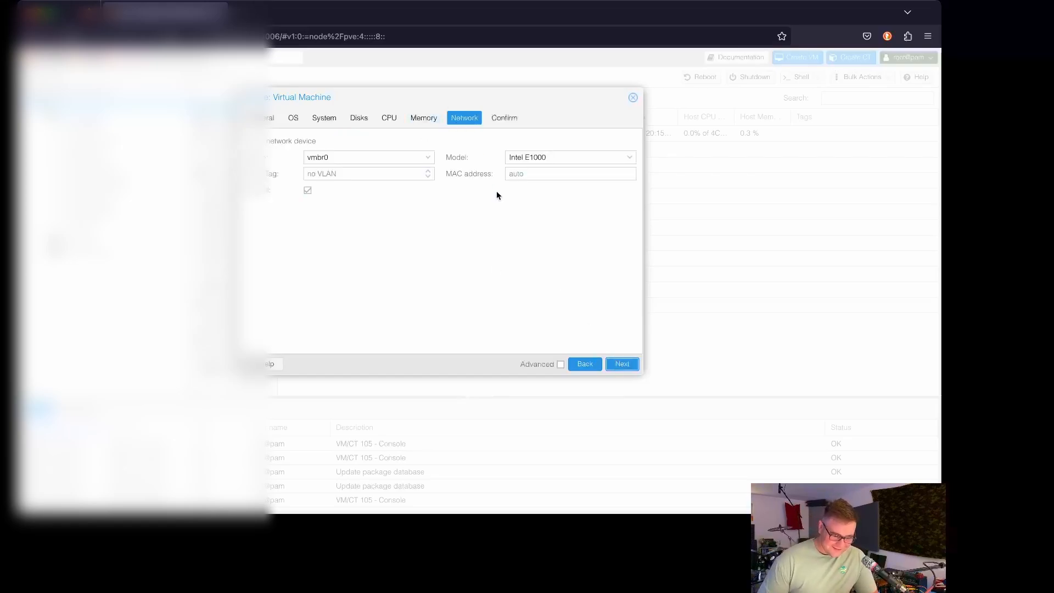
pyautogui.click(627, 369)
pyautogui.scroll(-3, 504, 233)
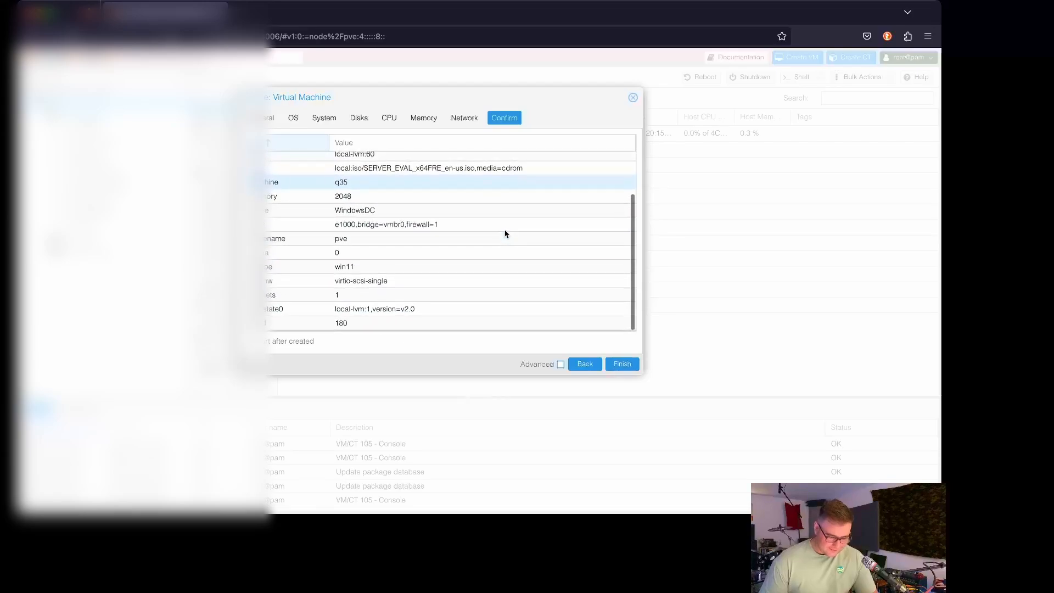
pyautogui.scroll(3, 505, 233)
pyautogui.scroll(-3, 505, 233)
pyautogui.scroll(3, 505, 233)
pyautogui.scroll(-3, 505, 233)
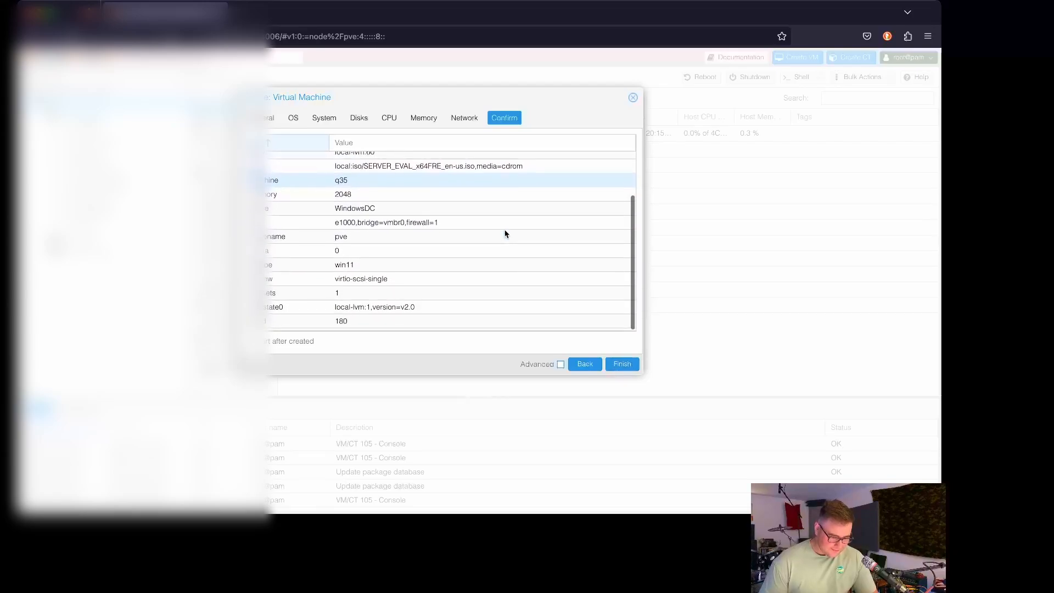
pyautogui.click(358, 119)
pyautogui.click(284, 341)
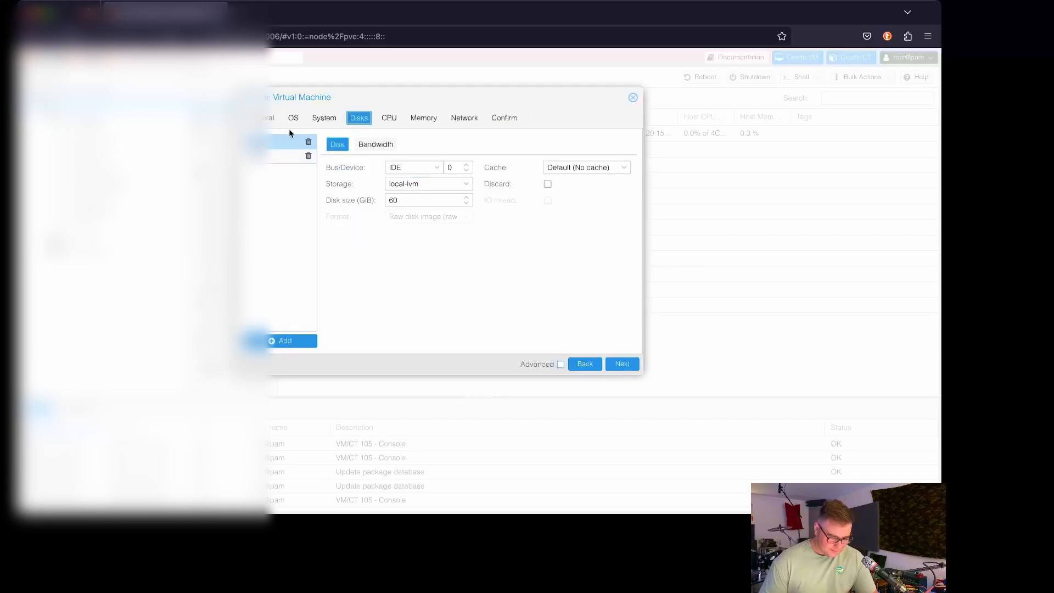
pyautogui.click(277, 157)
pyautogui.click(436, 168)
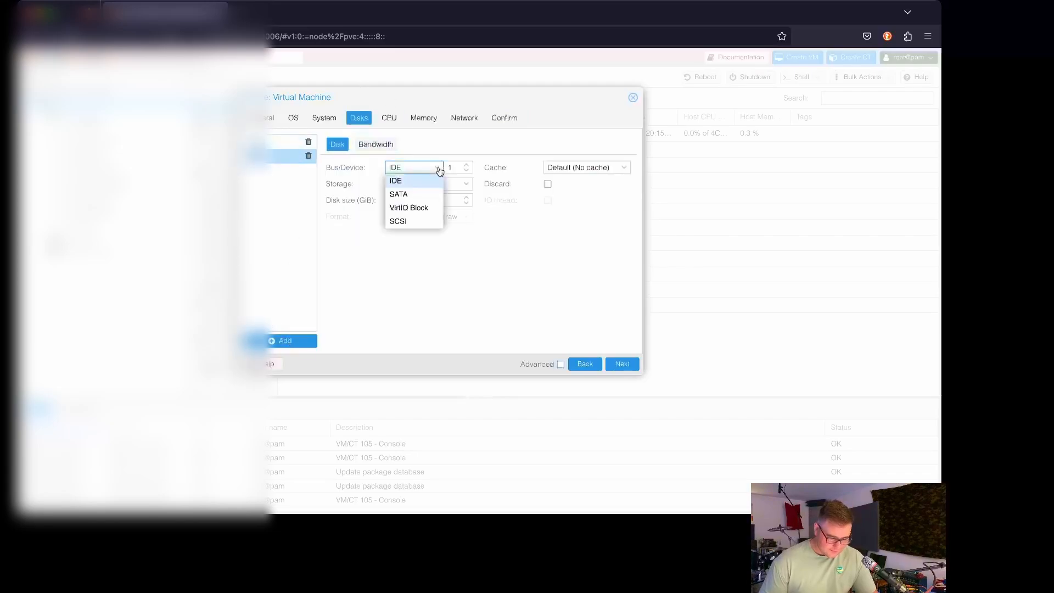
pyautogui.click(487, 143)
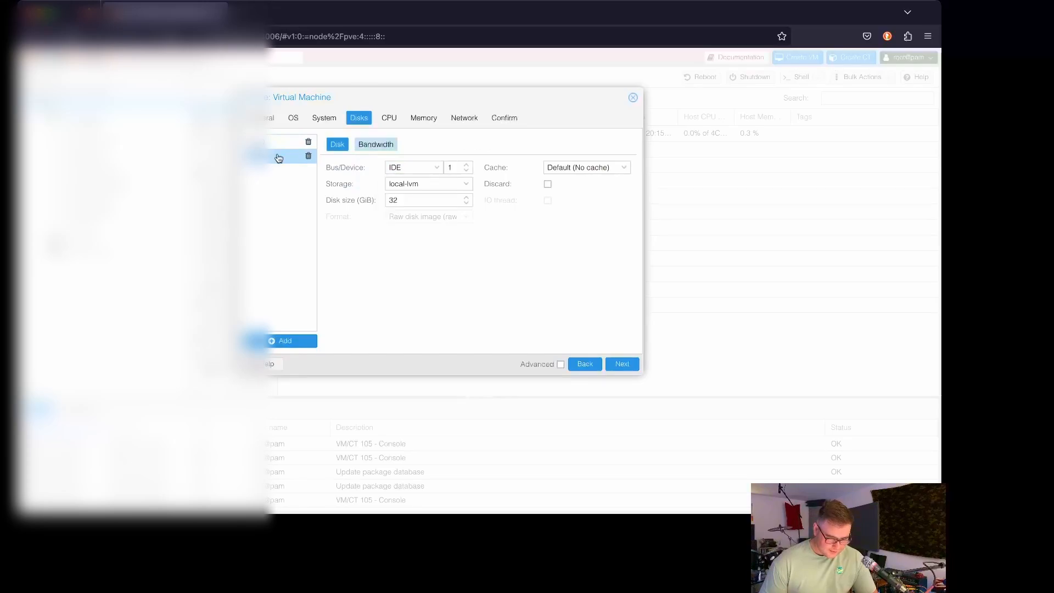
pyautogui.click(308, 158)
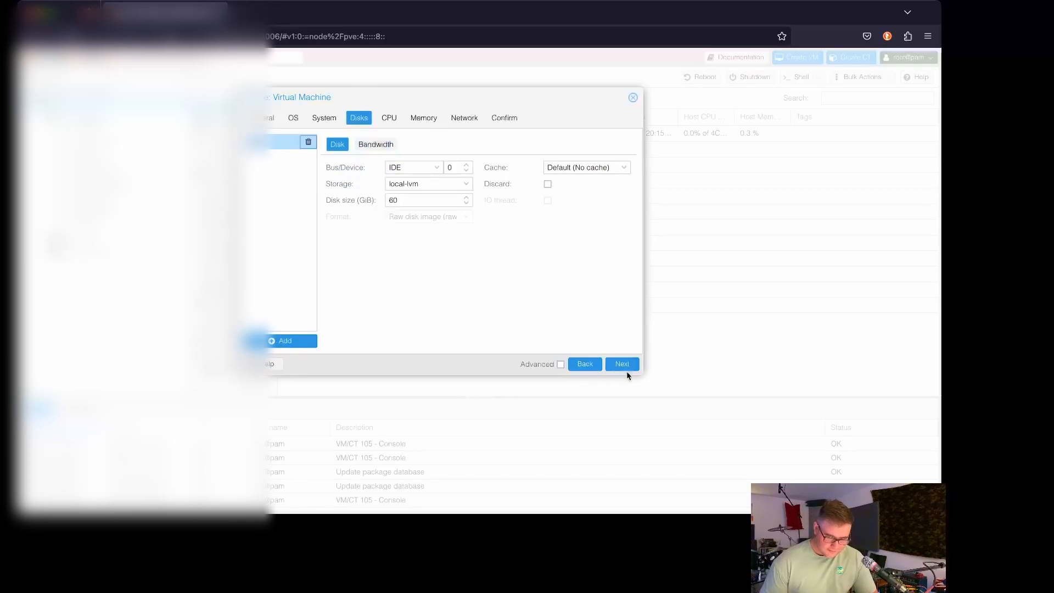
pyautogui.click(514, 116)
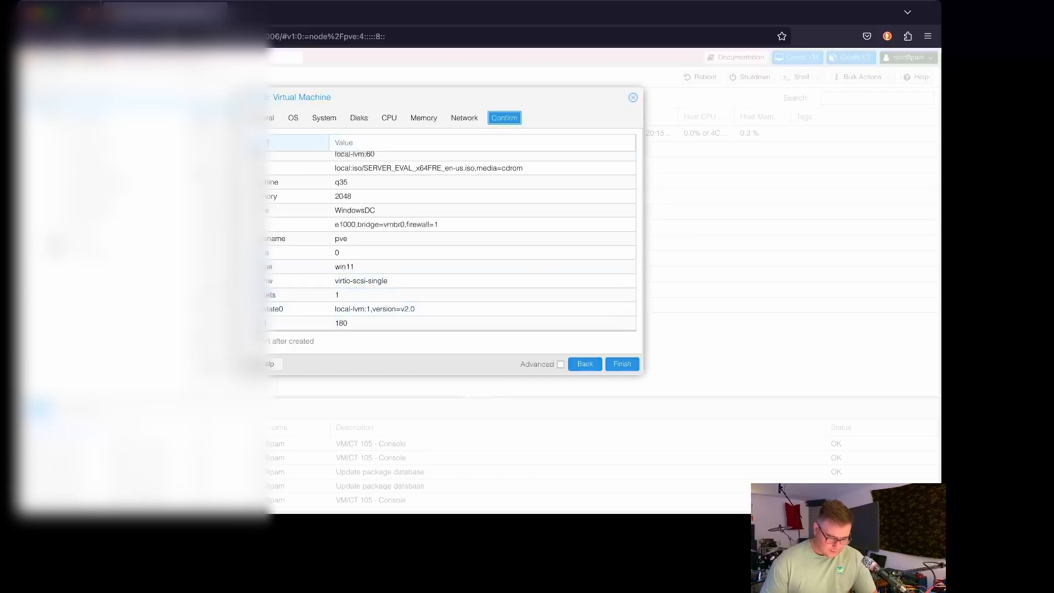
# Step: Finish creating VM 180 WindowsDC and open its console
pyautogui.click(619, 364)
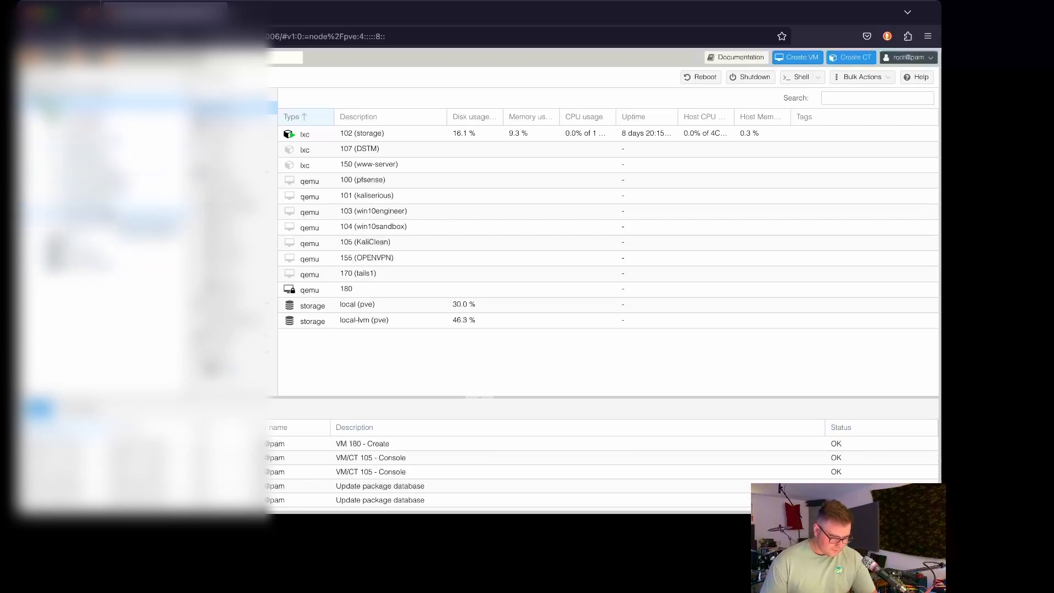
pyautogui.click(106, 239)
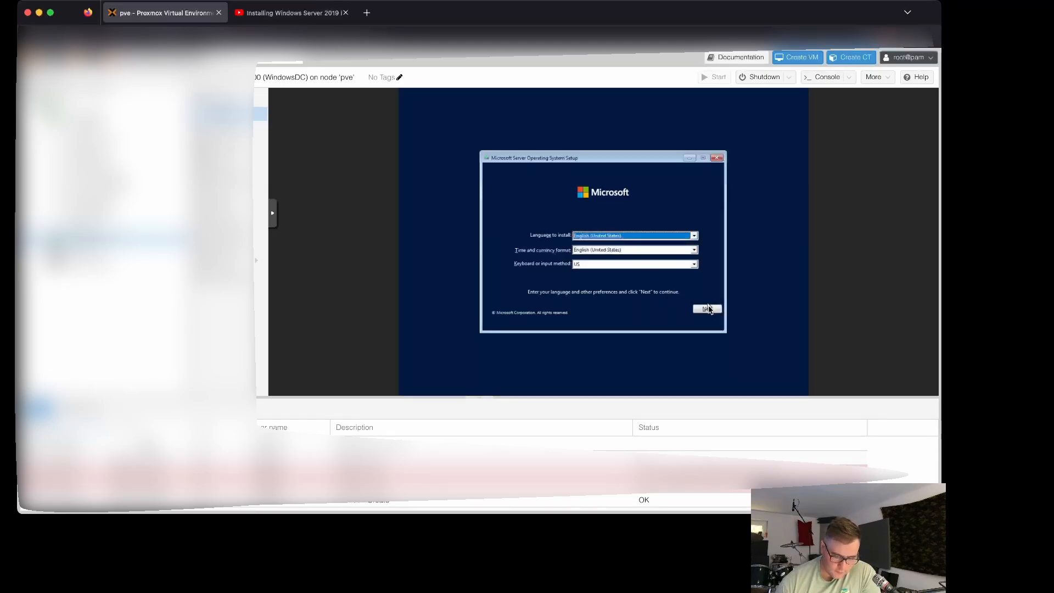
# Step: Install Windows Server 2022 Standard Evaluation (Desktop Experience), accepting the licence and choosing Custom
pyautogui.click(710, 313)
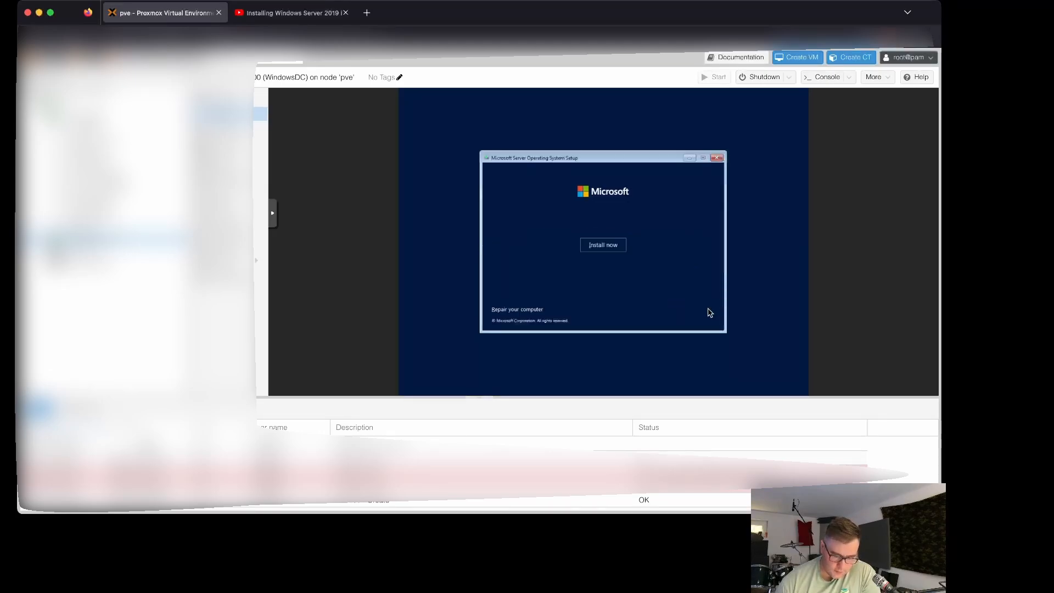
pyautogui.click(598, 246)
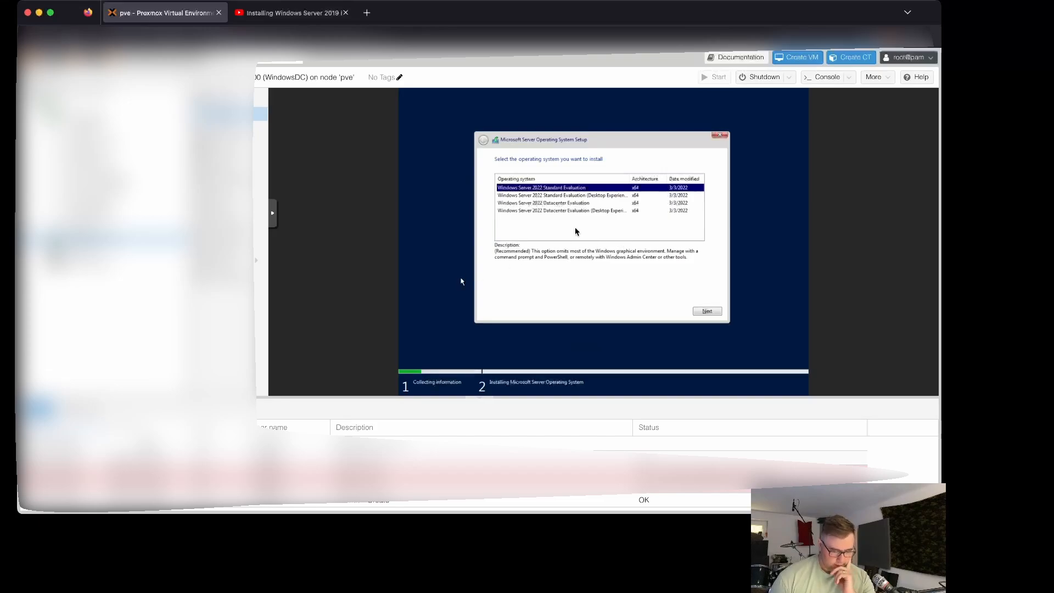
pyautogui.click(593, 195)
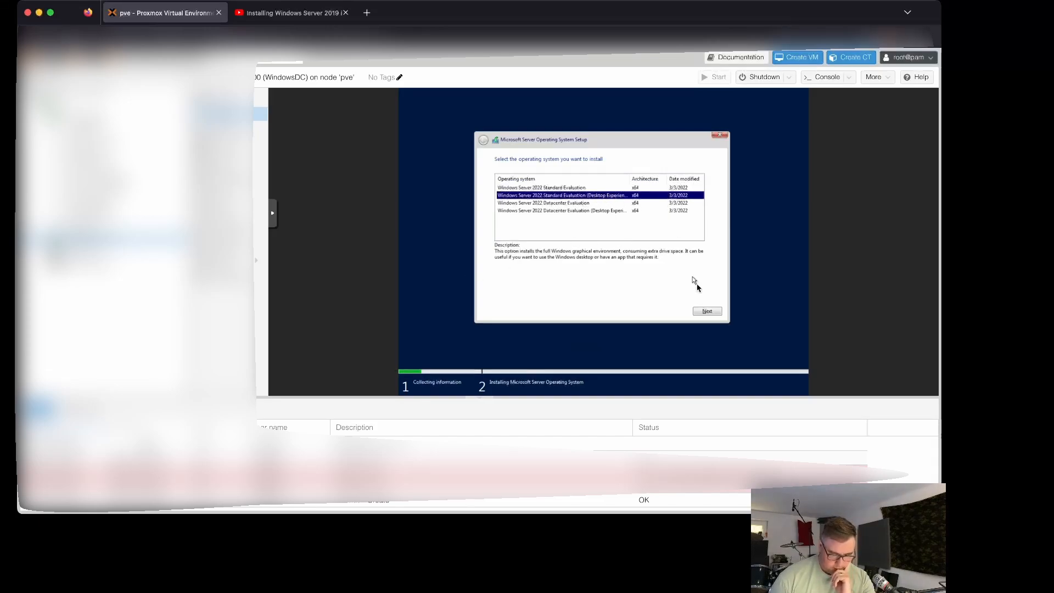
pyautogui.click(707, 311)
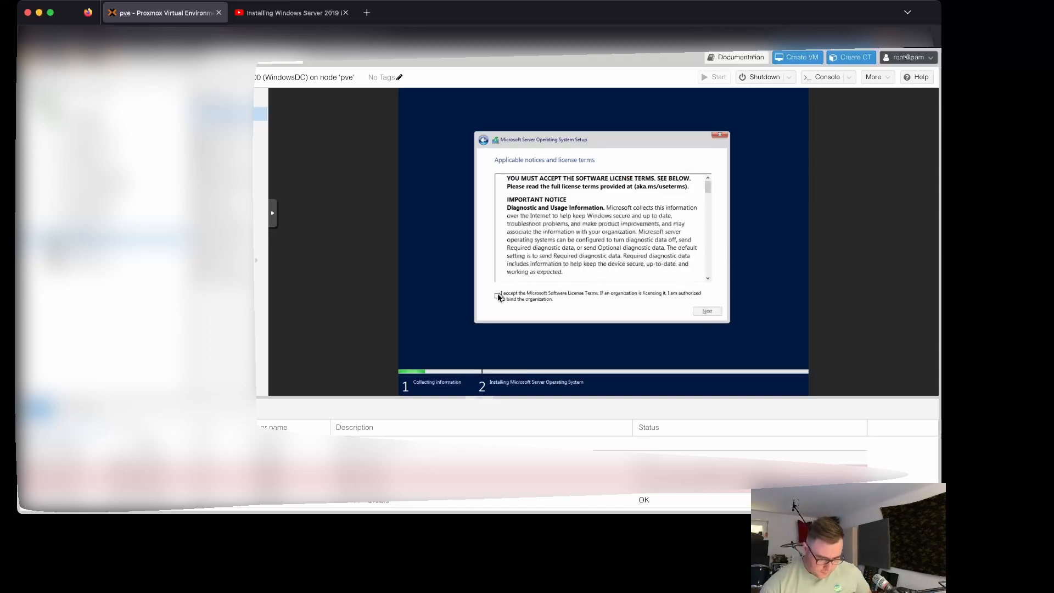
pyautogui.click(498, 296)
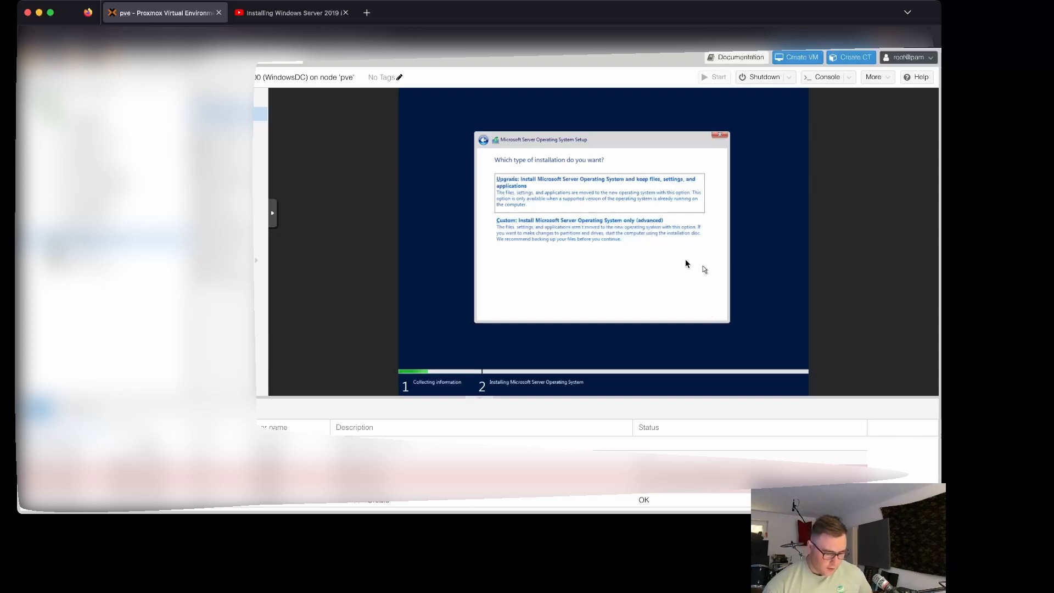
pyautogui.click(596, 222)
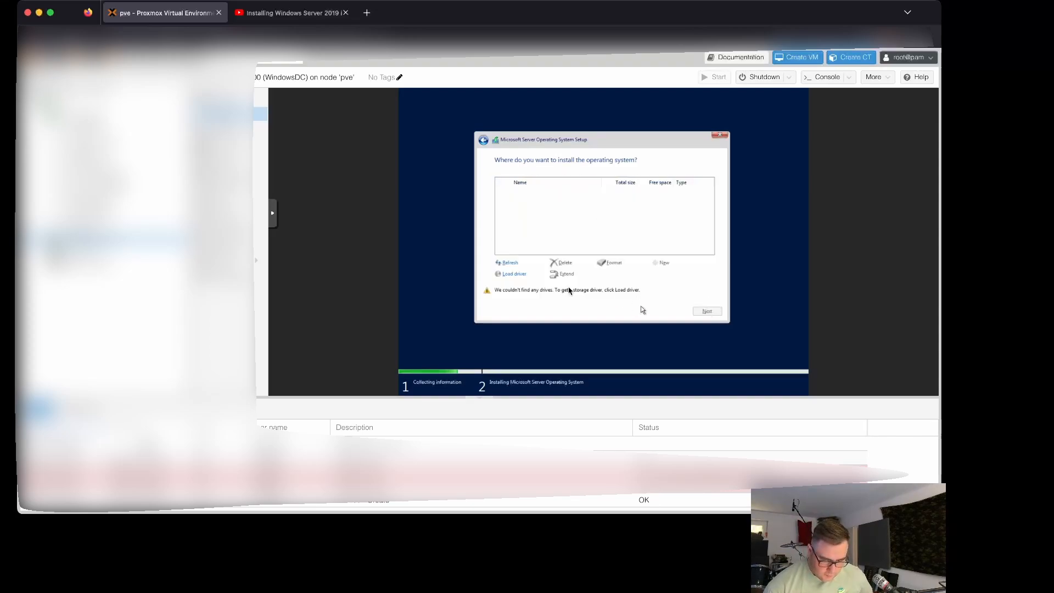
# Step: Load the 2k22 VirtIO SCSI driver so the empty drive appears
pyautogui.click(509, 273)
pyautogui.click(657, 274)
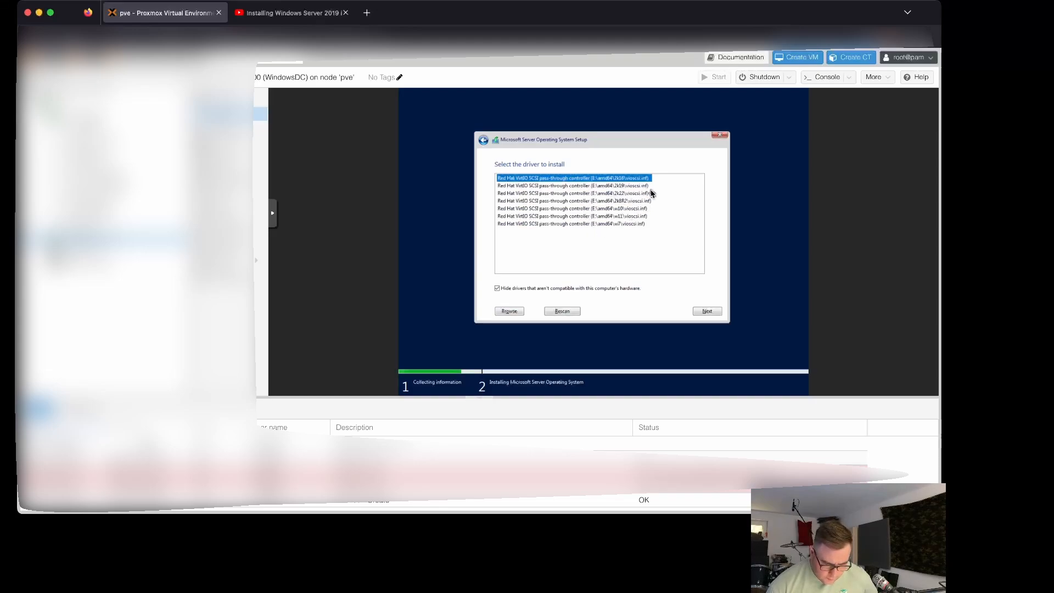
pyautogui.click(628, 194)
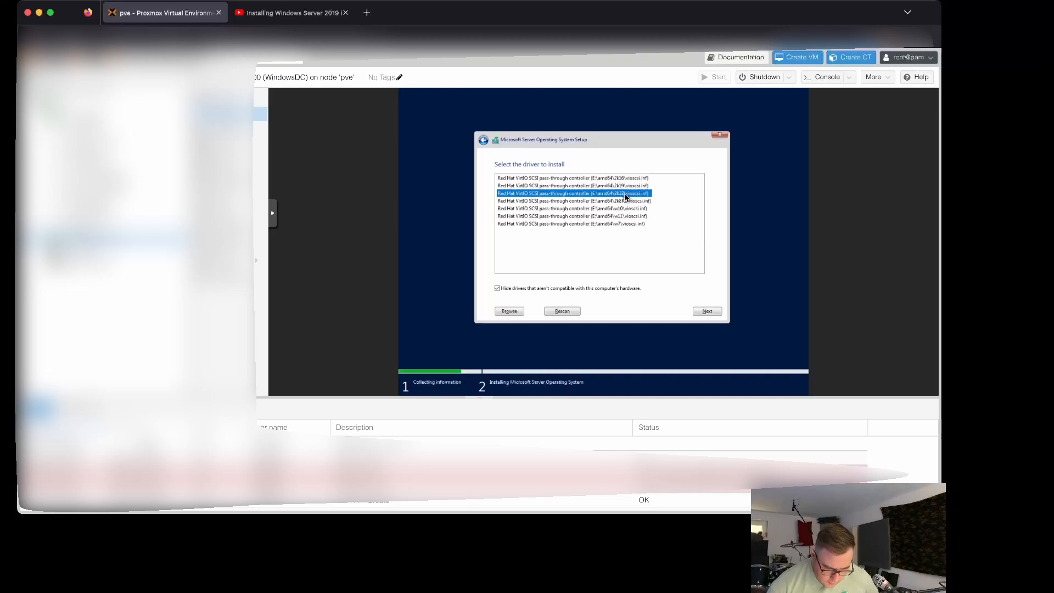
pyautogui.click(706, 312)
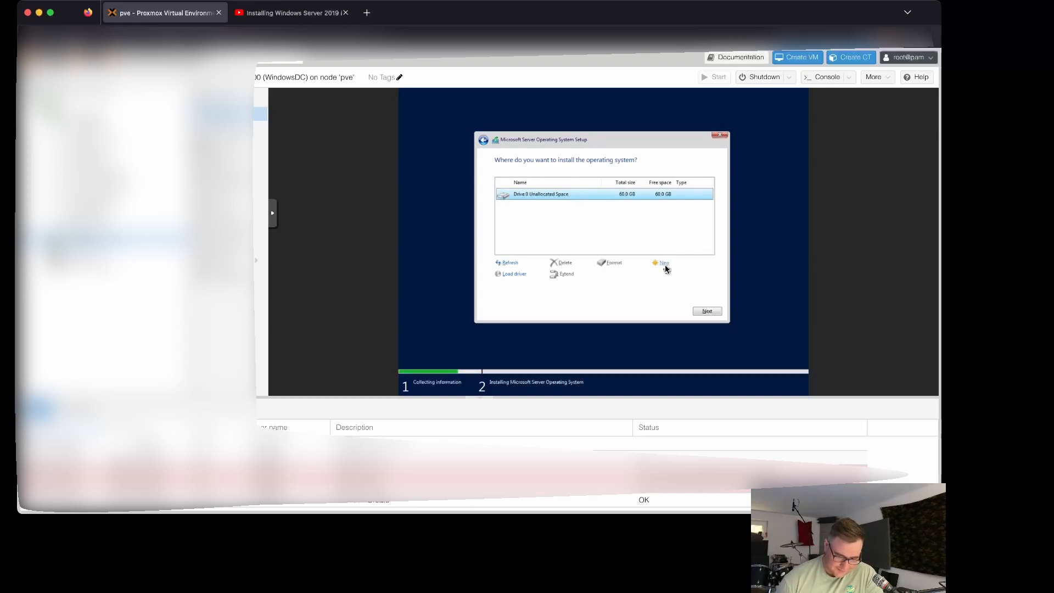
# Step: Create a new partition at the suggested 51440 MB size and begin installing Windows
pyautogui.click(665, 264)
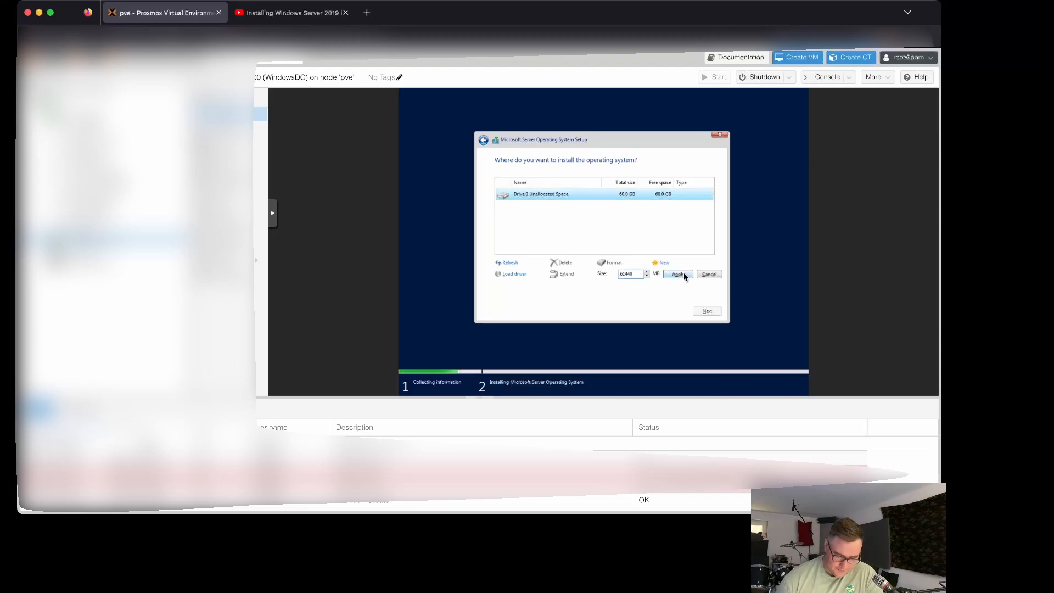
pyautogui.click(709, 274)
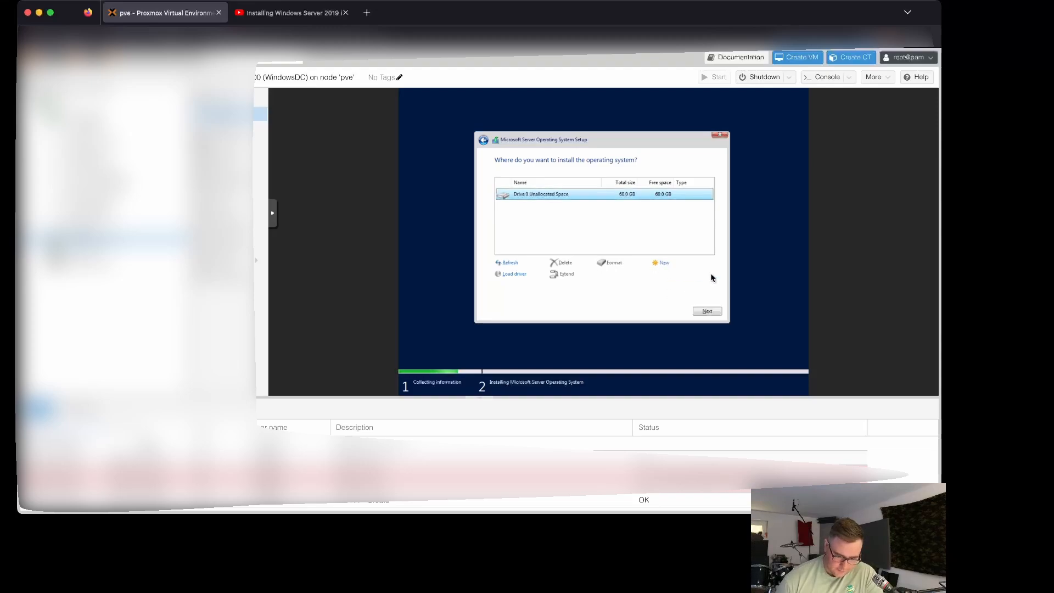
pyautogui.click(710, 308)
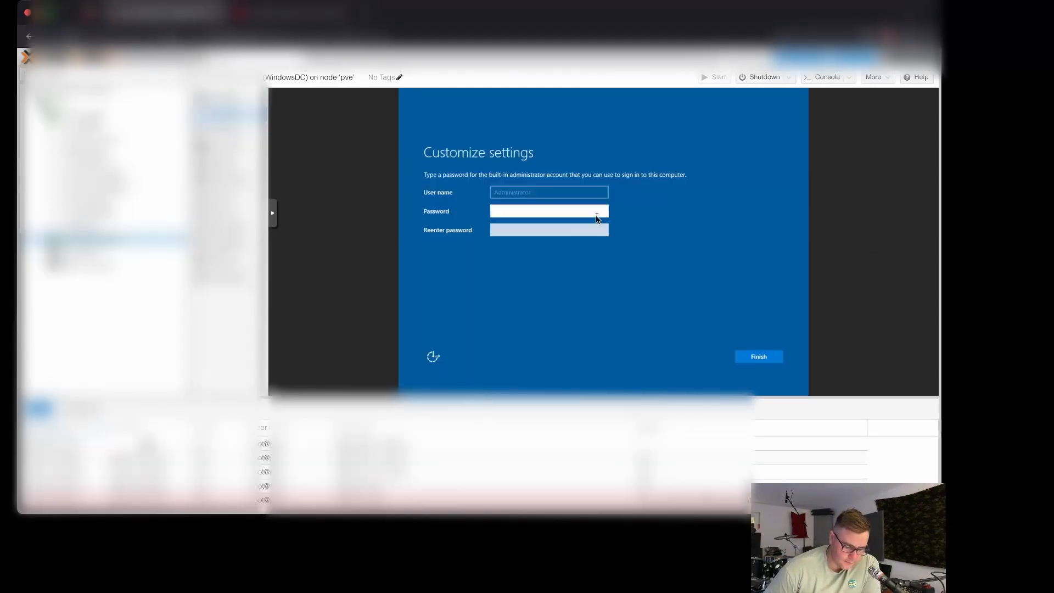
# Step: Enter and confirm the Administrator password, then finish the Windows setup
pyautogui.click(543, 213)
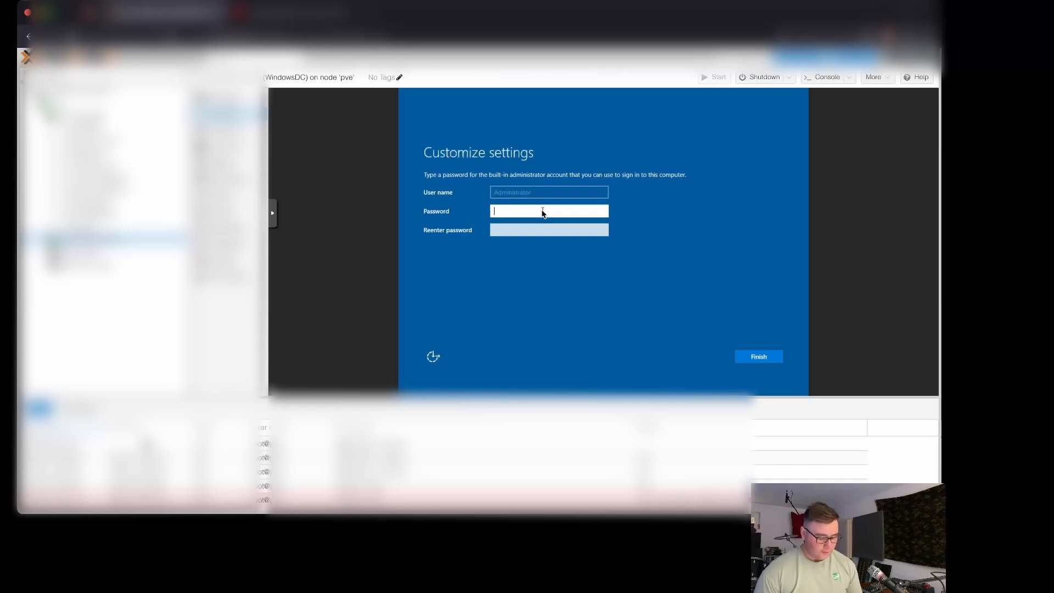
pyautogui.write('Pa')
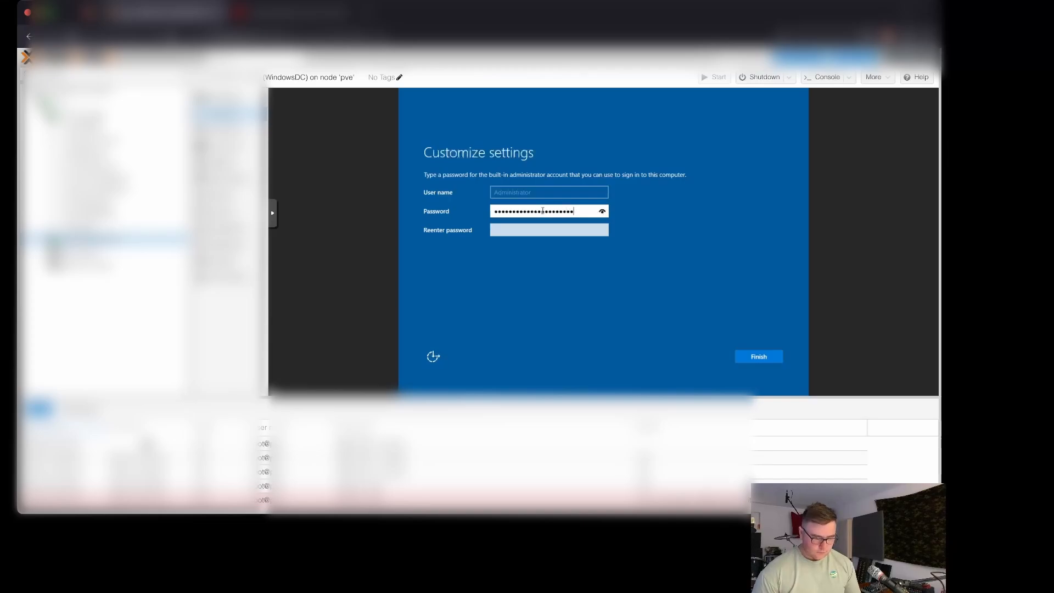
pyautogui.click(553, 226)
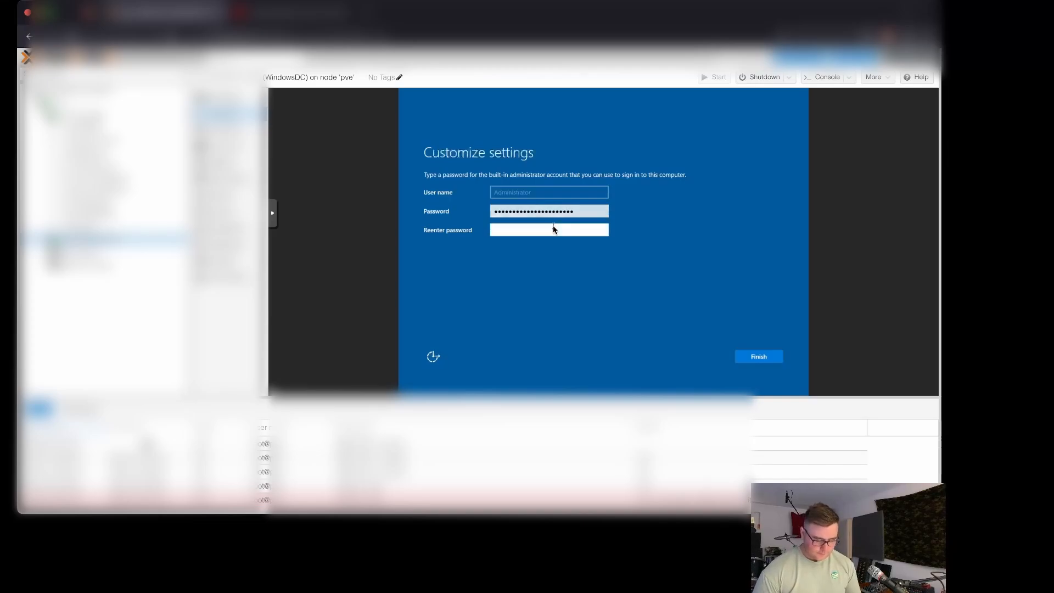
pyautogui.write('••••••••')
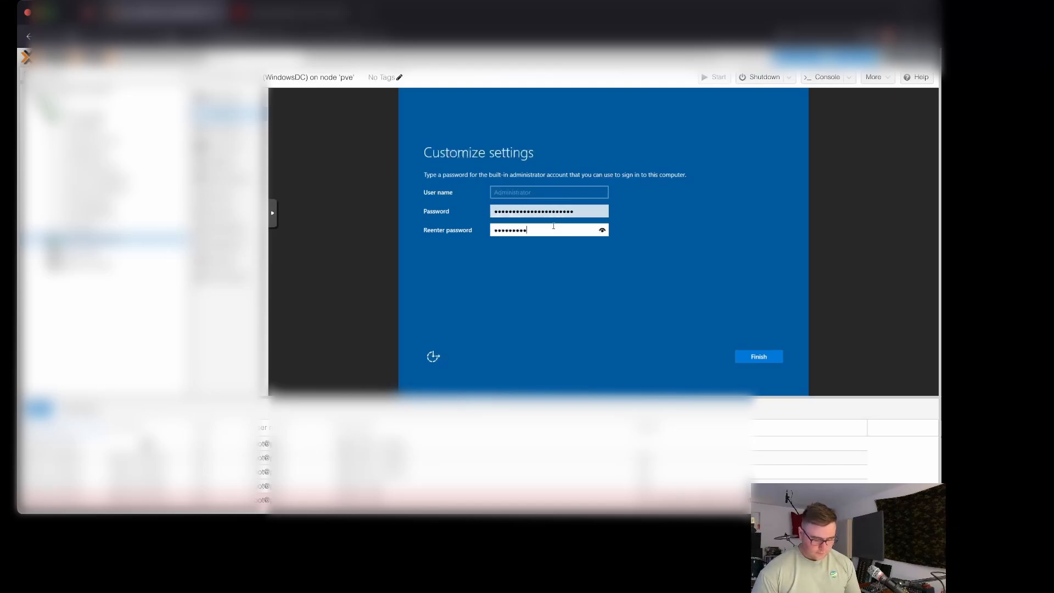
pyautogui.write('••••••••')
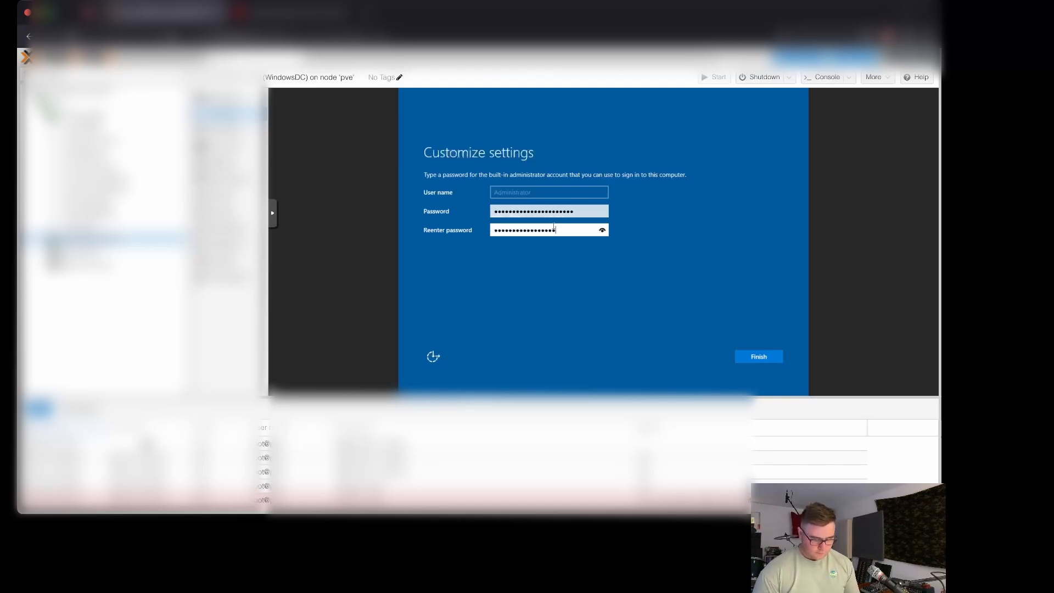
pyautogui.click(757, 357)
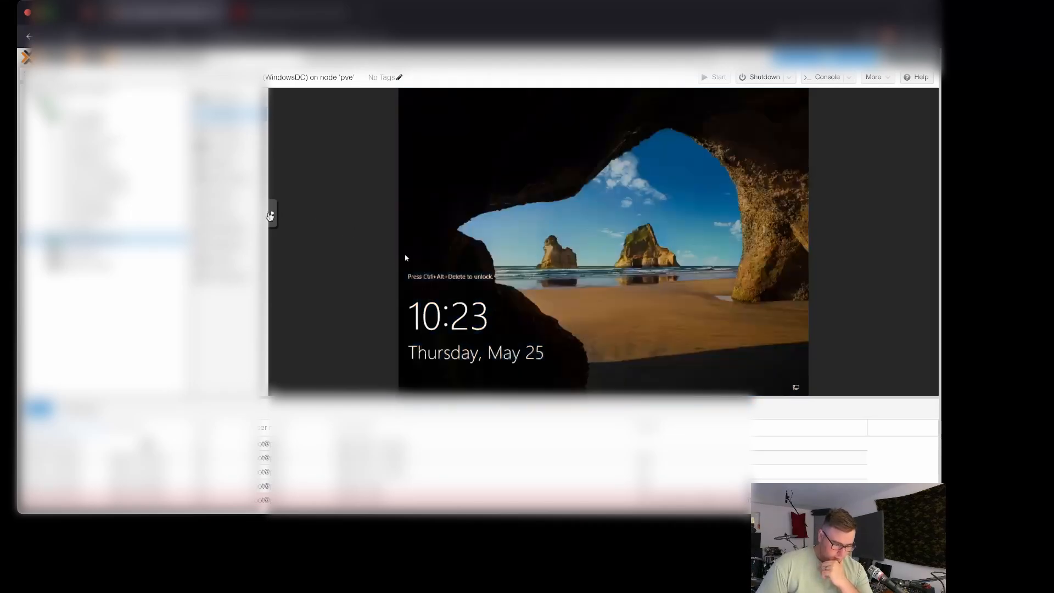
# Step: Send Ctrl+Alt+Del to the VM from the noVNC extra keys, then collapse the sidebar
pyautogui.click(270, 214)
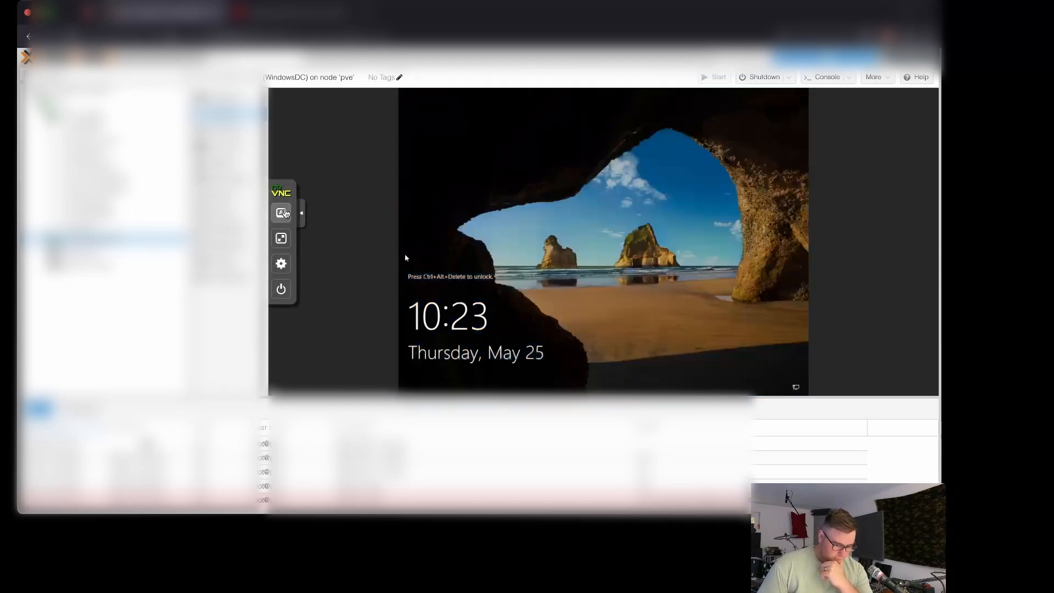
pyautogui.click(283, 216)
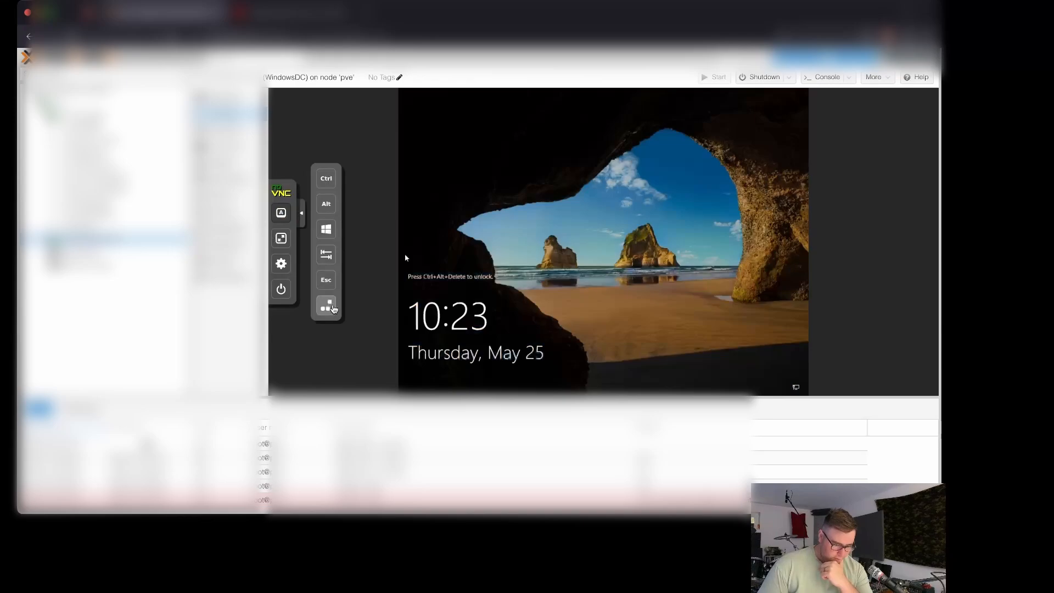
pyautogui.click(327, 306)
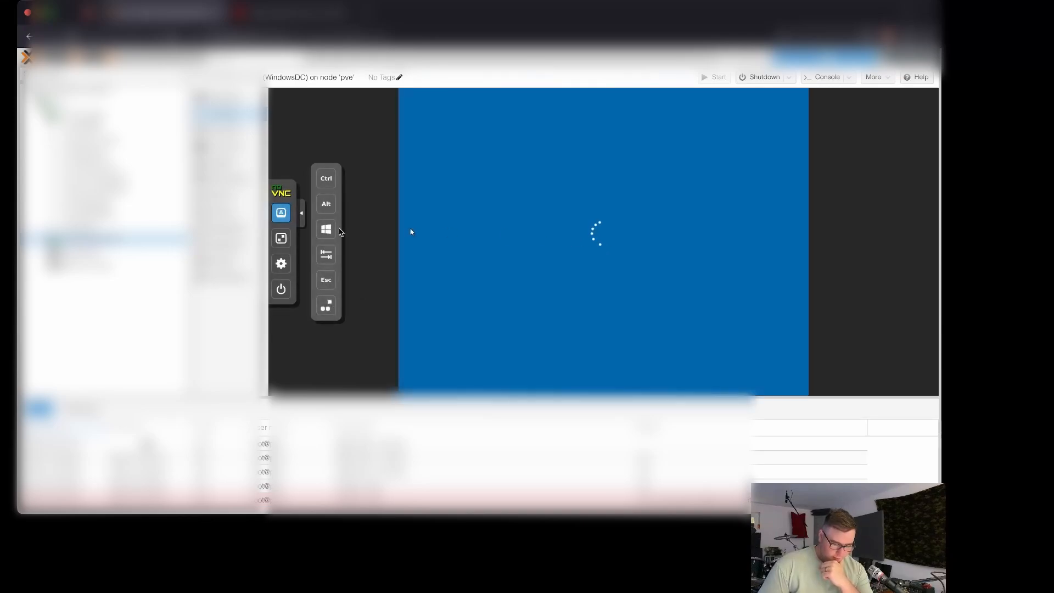
pyautogui.click(300, 216)
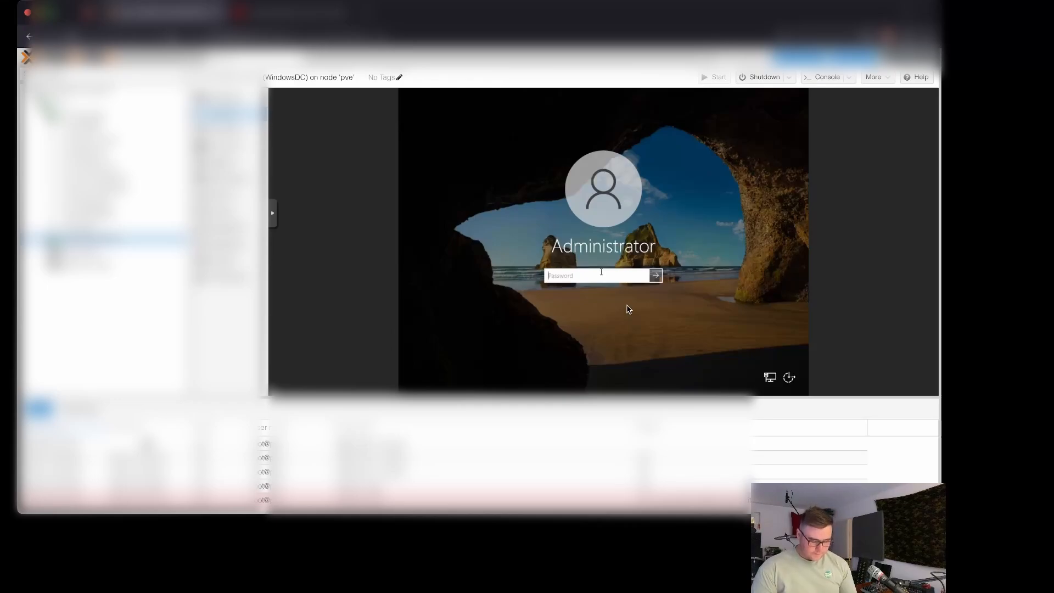
# Step: Sign in as Administrator with the pasted password and allow network discovery
pyautogui.hotkey('ctrl', 'v')
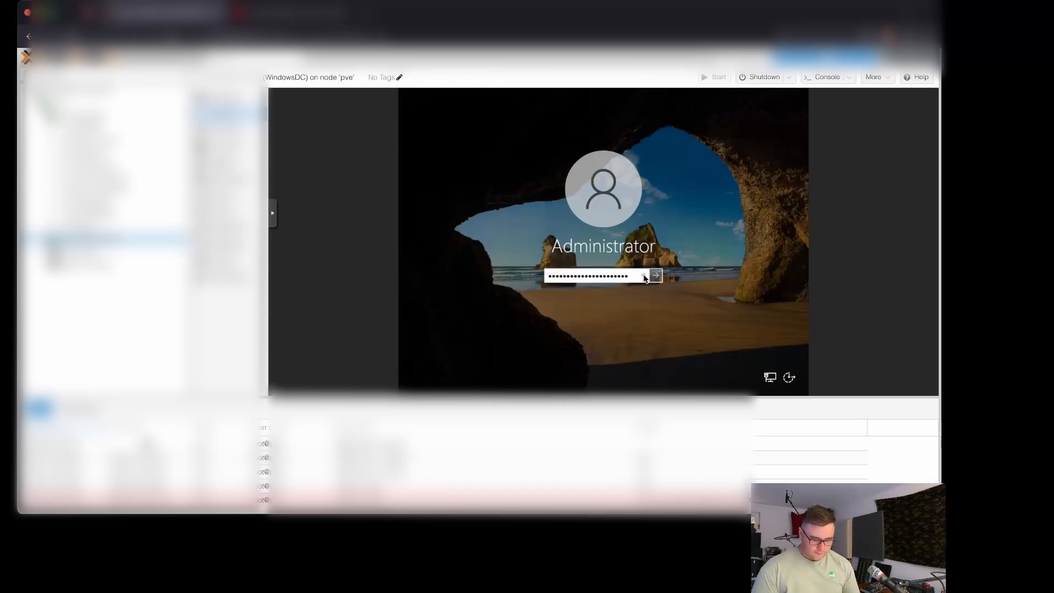
pyautogui.click(657, 275)
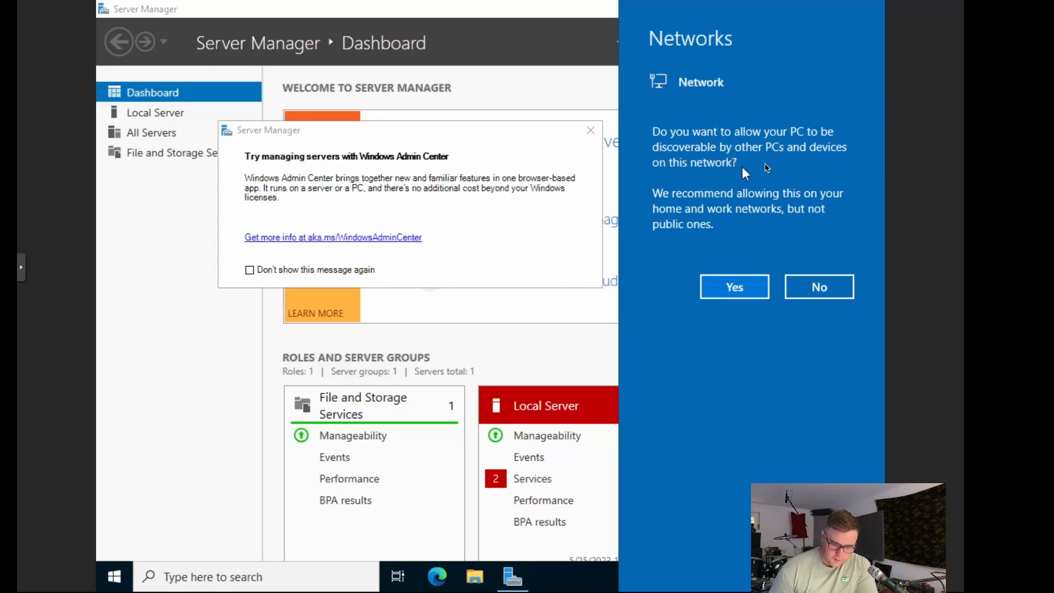
pyautogui.click(742, 295)
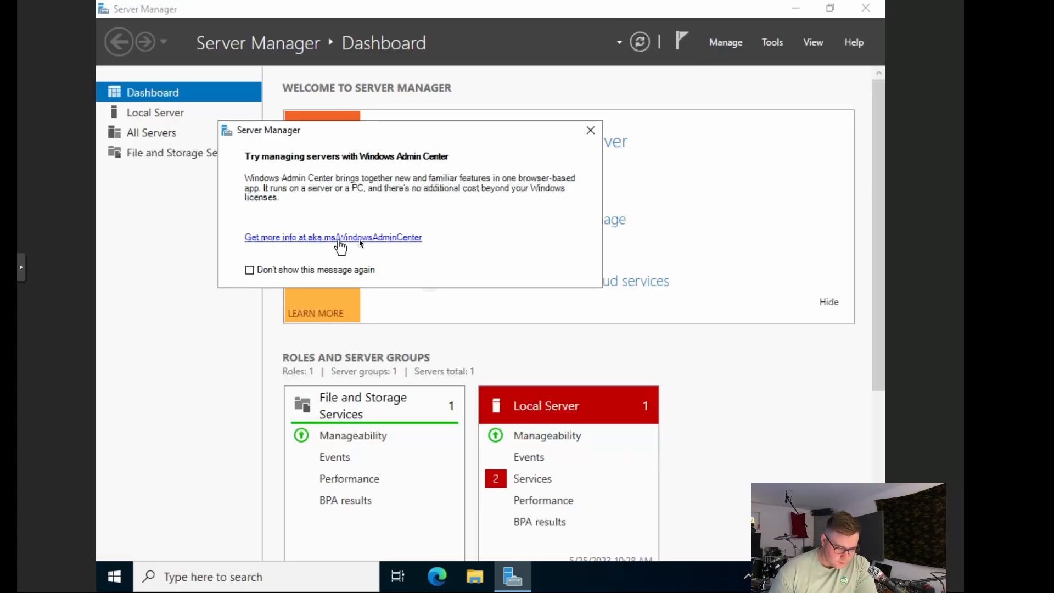
# Step: Dismiss the Windows Admin Center notice and minimise Server Manager to show the desktop
pyautogui.click(591, 130)
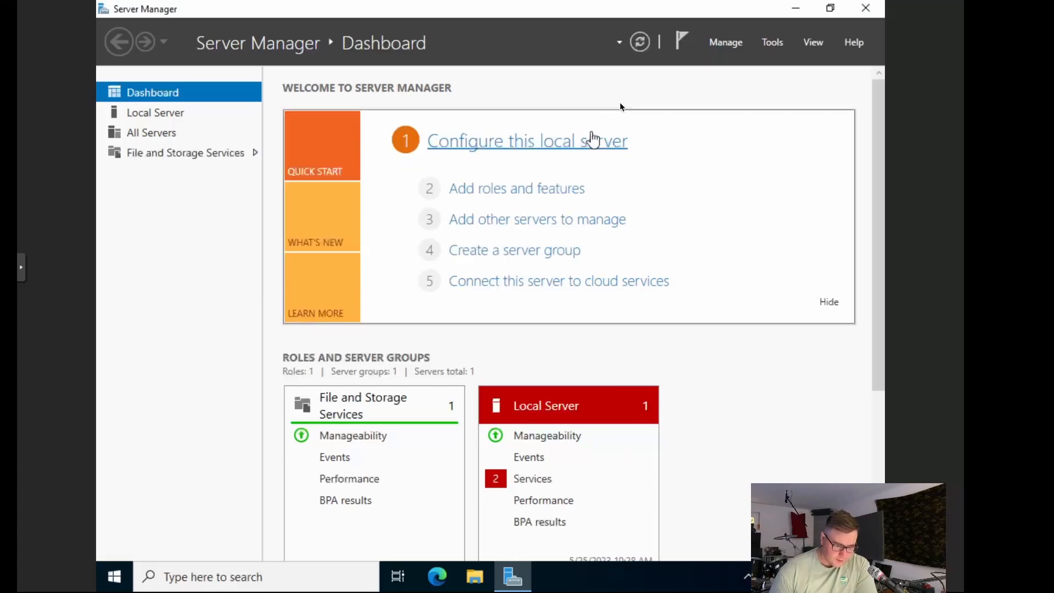
pyautogui.scroll(-4, 737, 480)
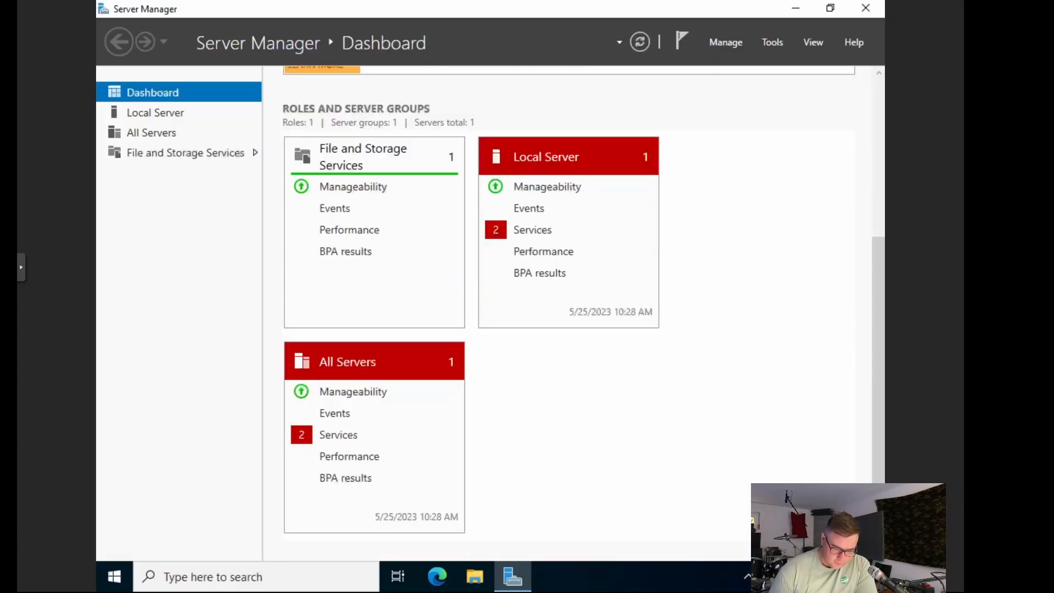
pyautogui.scroll(4, 774, 475)
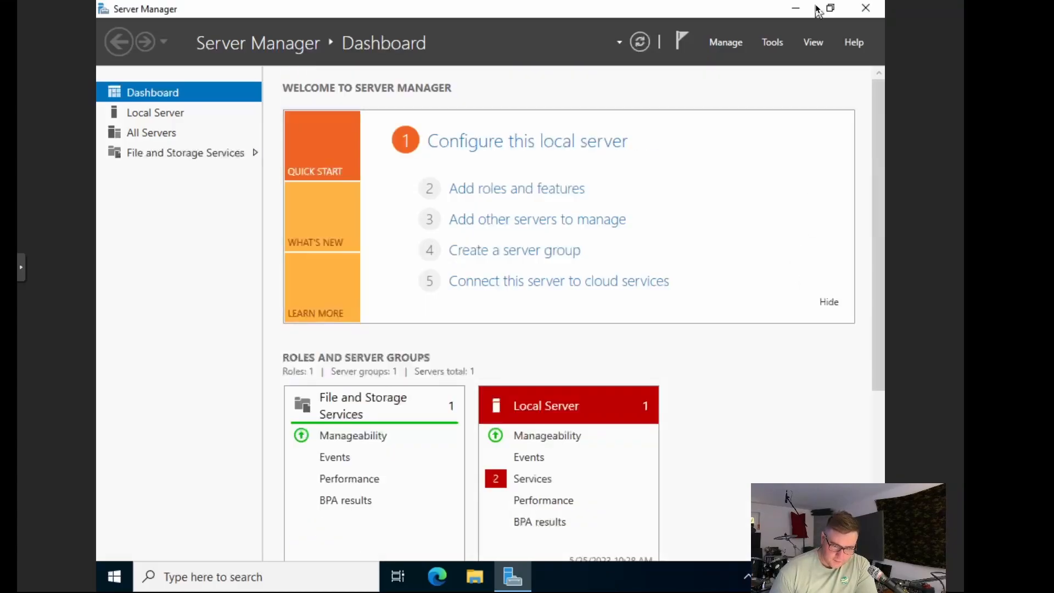
pyautogui.click(795, 9)
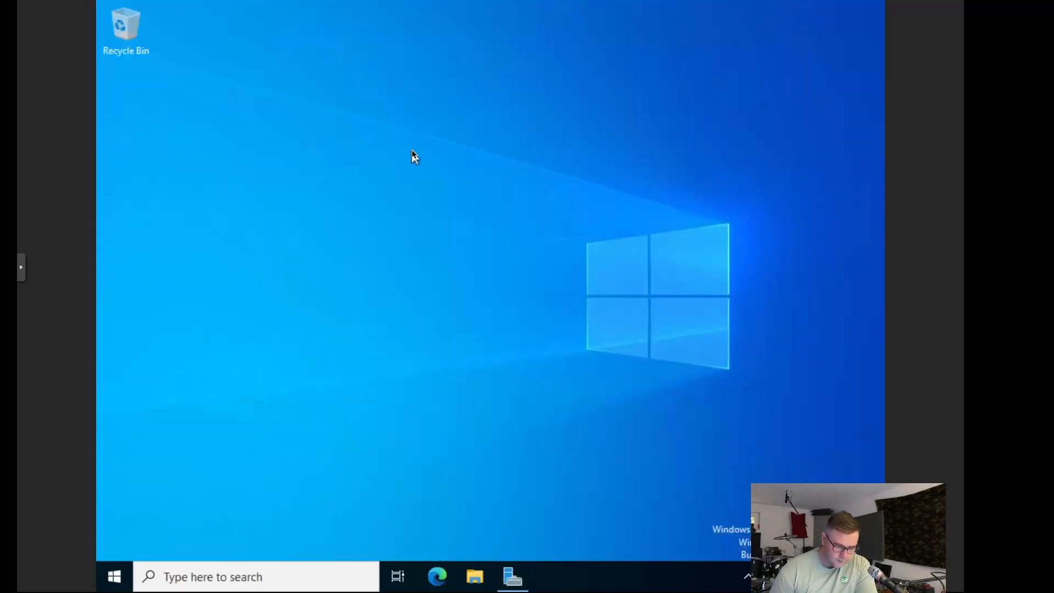
# Step: Change the display resolution from 1024 × 768 to 1920 × 1080 in Display settings, then close them
pyautogui.rightClick(412, 151)
pyautogui.click(470, 280)
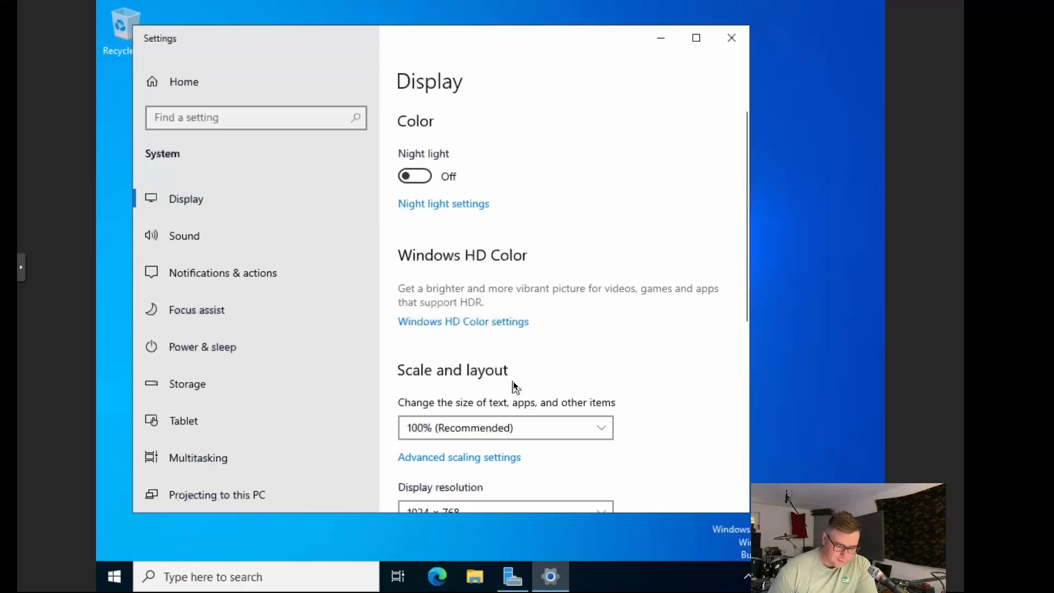
pyautogui.scroll(-5, 683, 438)
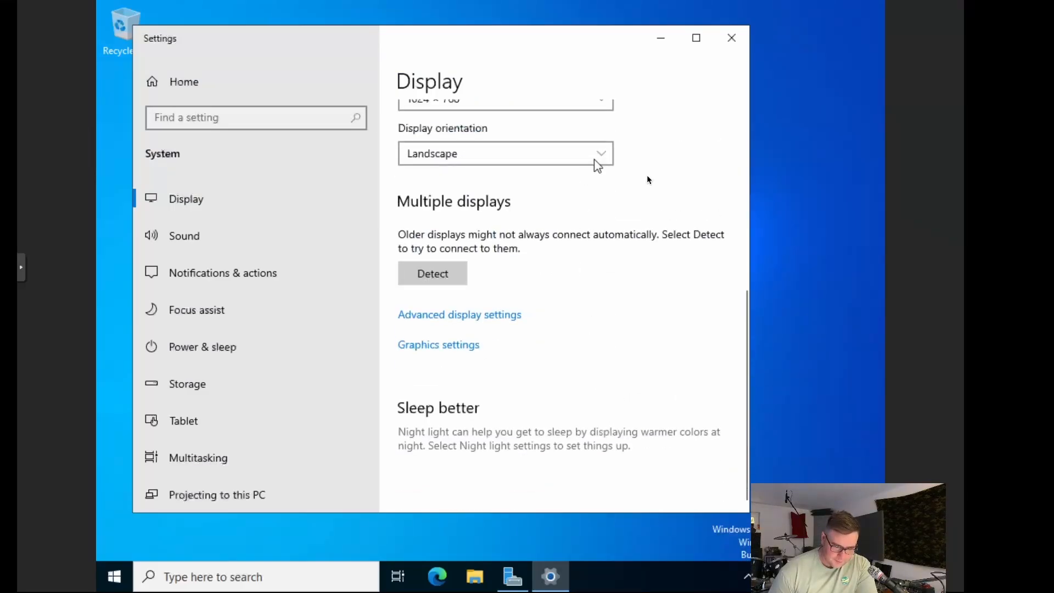
pyautogui.scroll(3, 648, 183)
pyautogui.click(599, 245)
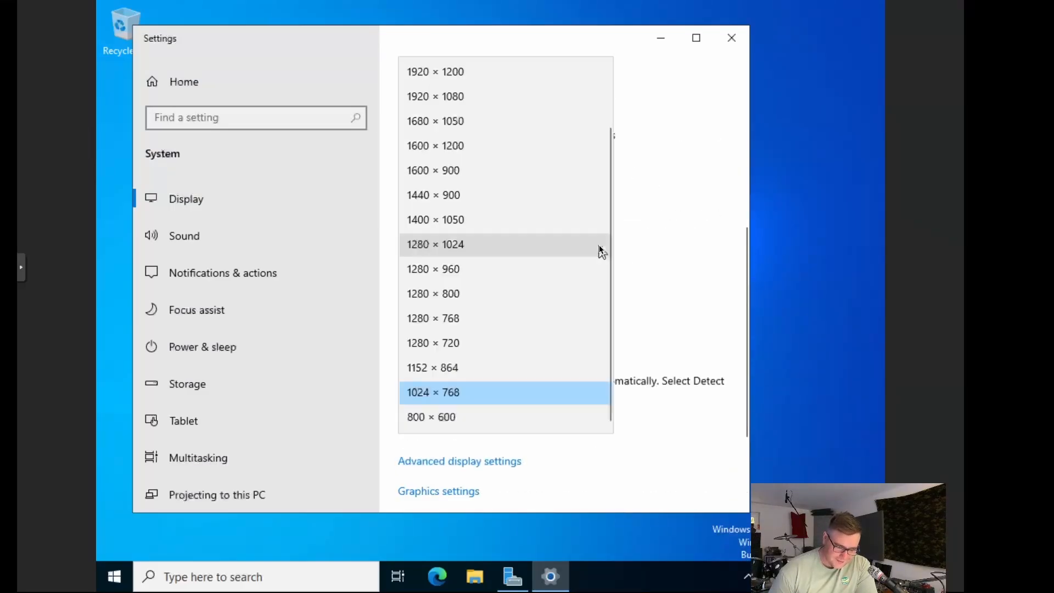
pyautogui.click(460, 98)
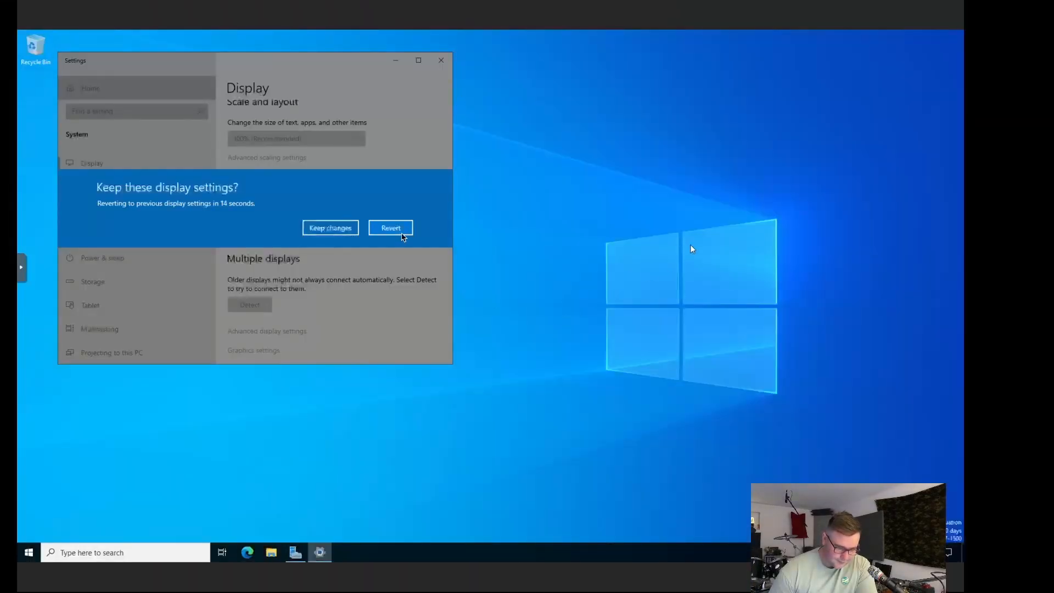
pyautogui.rightClick(561, 230)
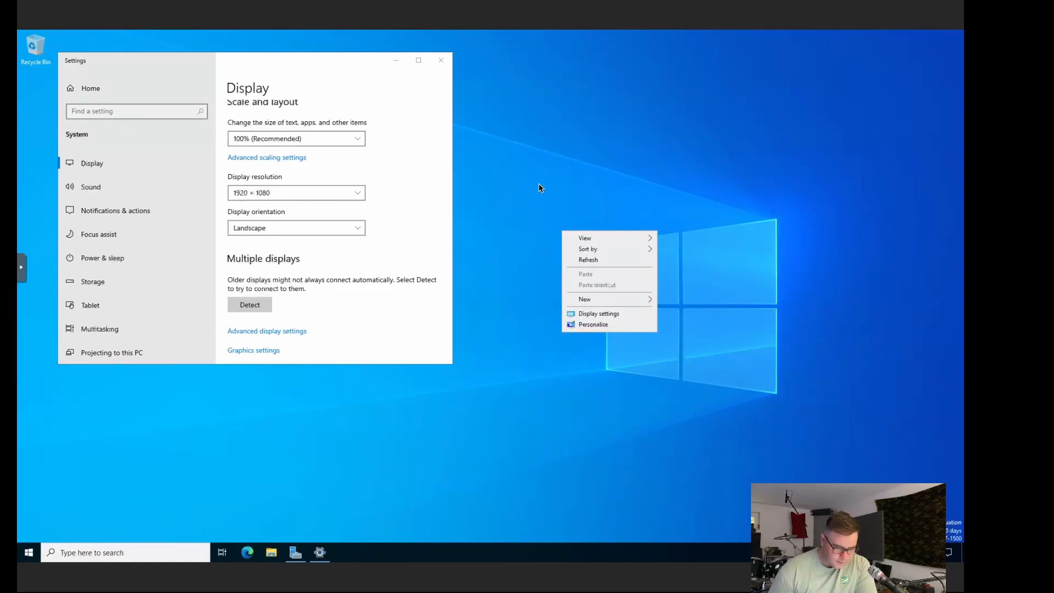
pyautogui.click(474, 117)
pyautogui.click(447, 66)
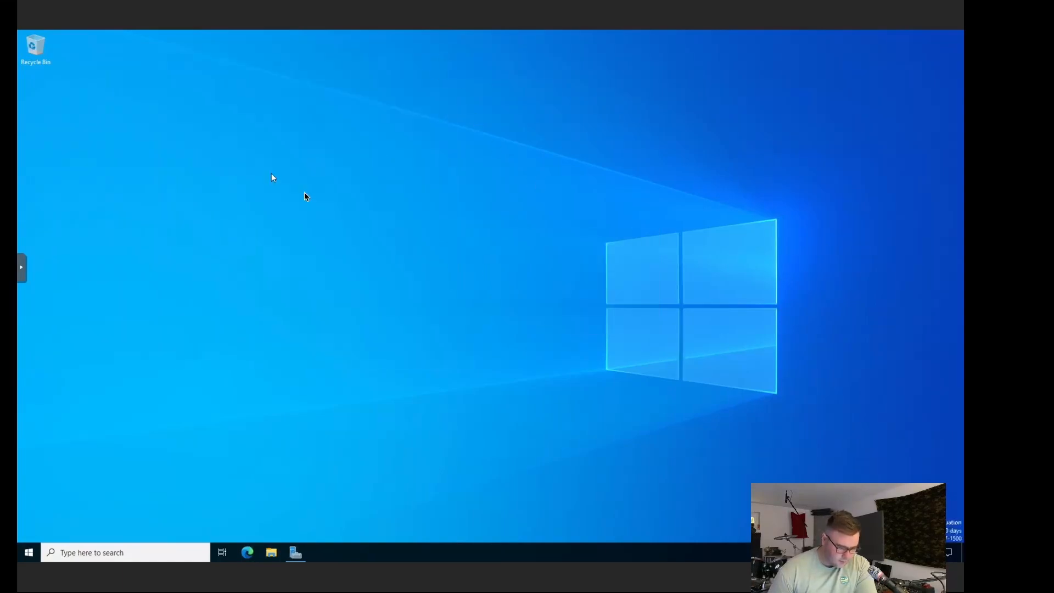
# Step: Restore Server Manager from the taskbar and open 'Configure this local server' in Quick Start
pyautogui.moveTo(271, 173); pyautogui.dragTo(609, 365)
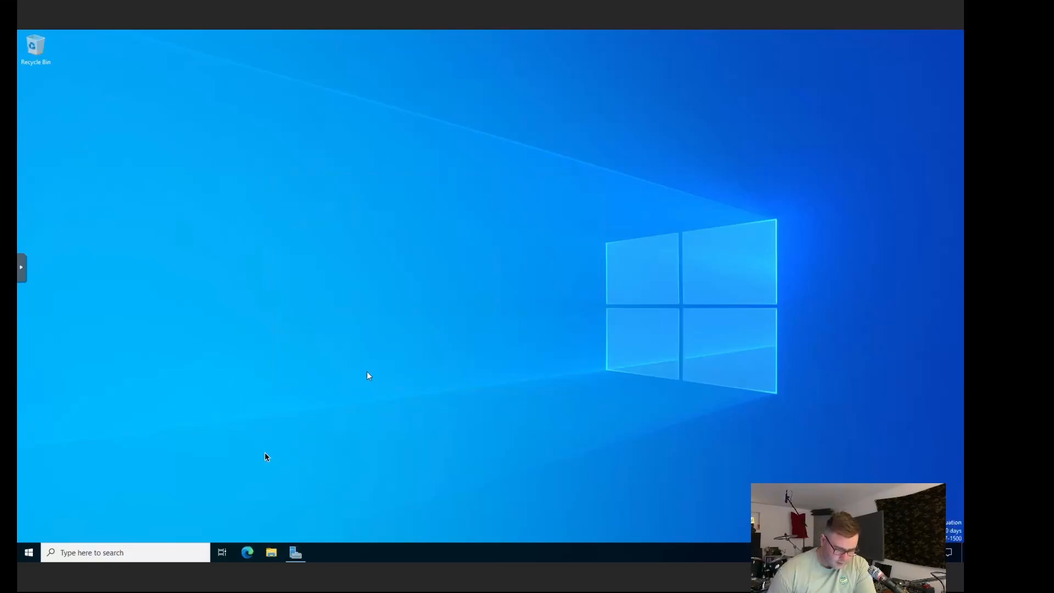
pyautogui.click(298, 559)
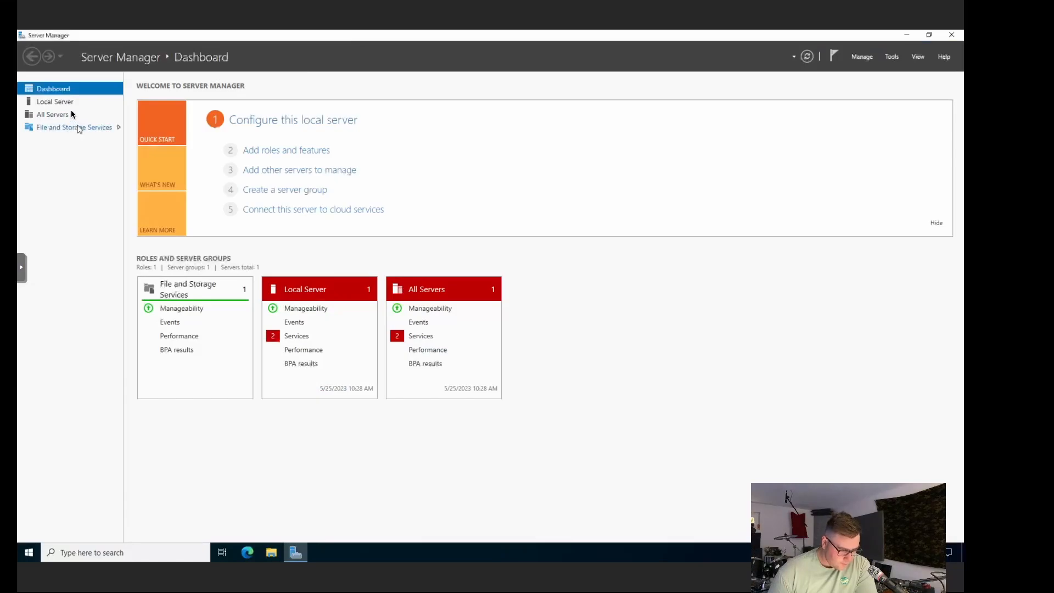
pyautogui.click(321, 122)
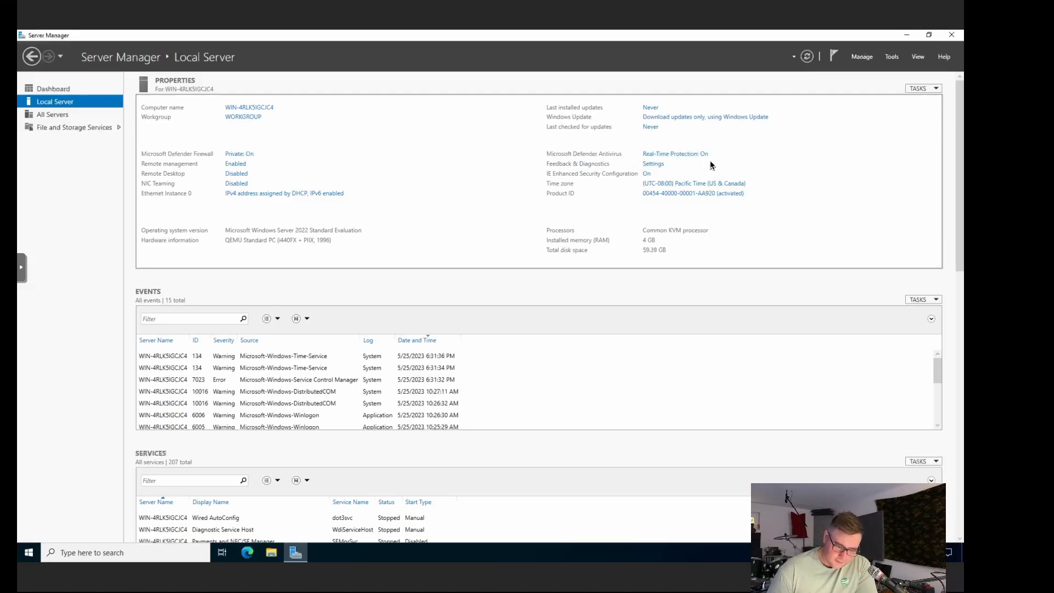
pyautogui.click(657, 165)
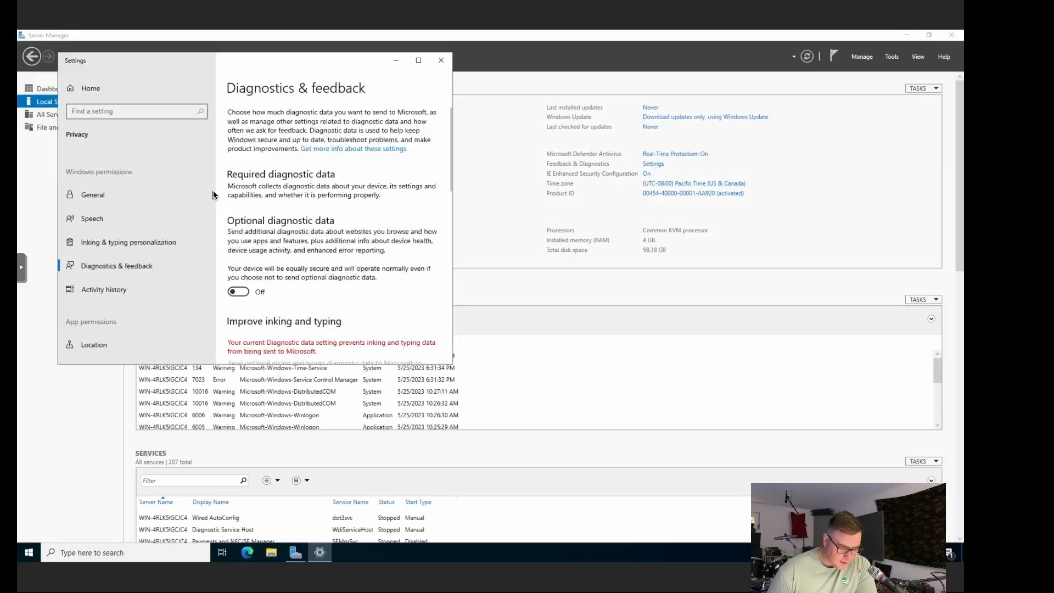
pyautogui.scroll(-10, 286, 231)
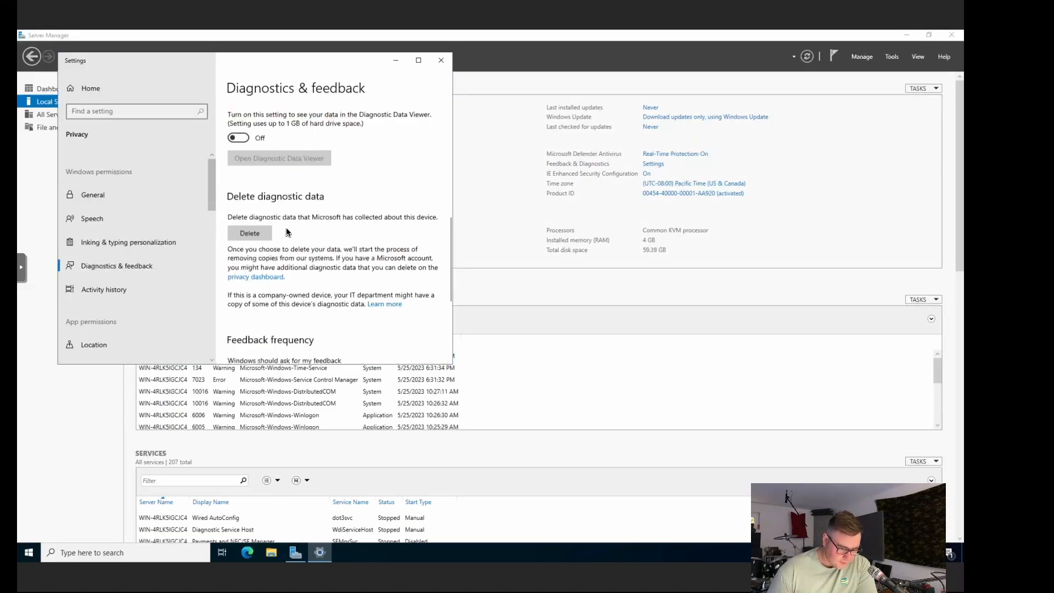
pyautogui.scroll(10, 285, 227)
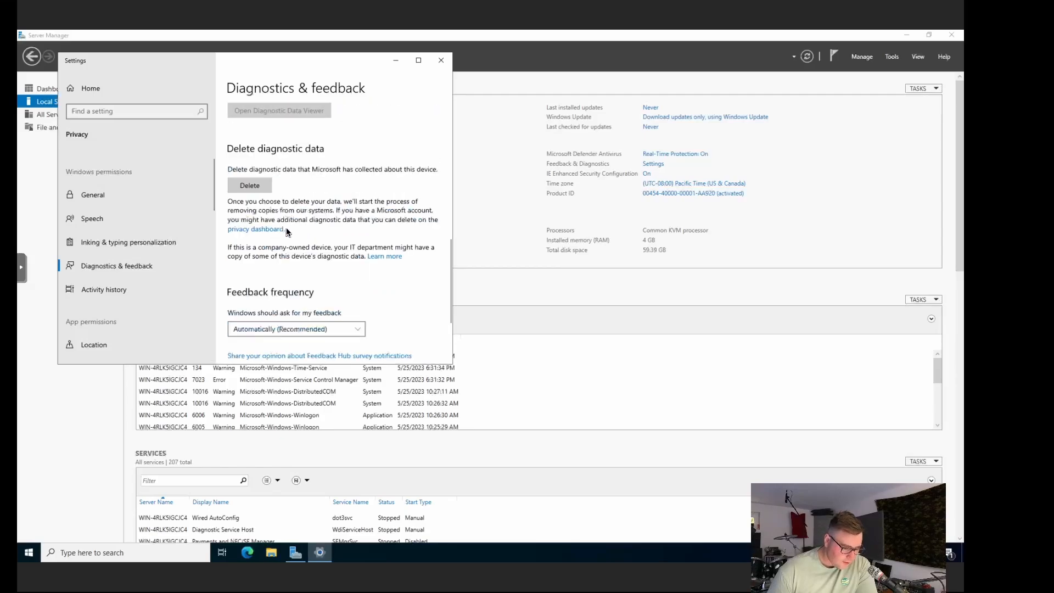
pyautogui.click(441, 60)
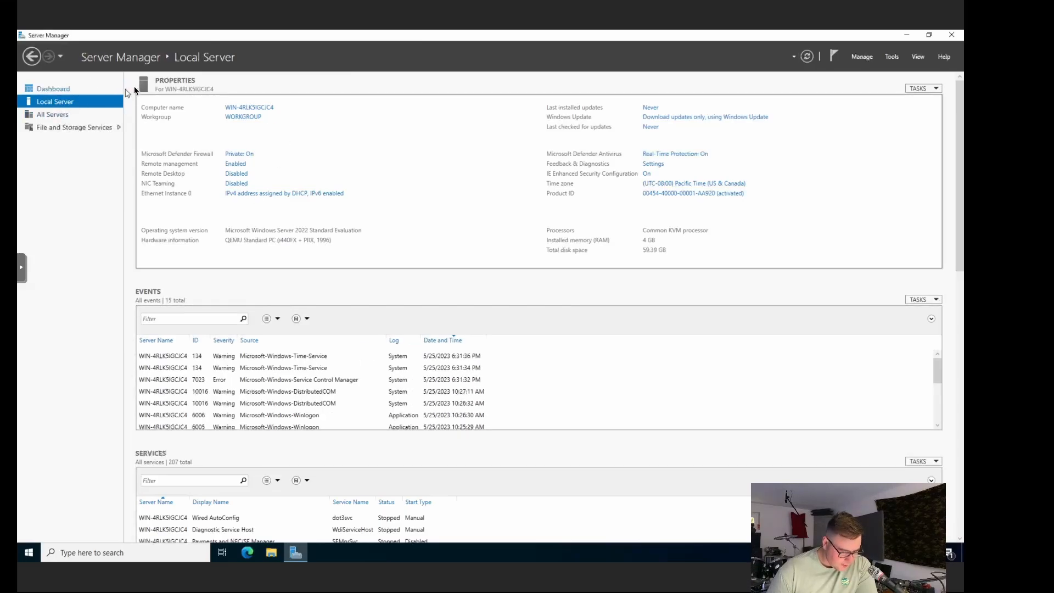
# Step: Enter DC1 as the Computer description in System Properties, apply it, and recheck the dialog
pyautogui.click(256, 108)
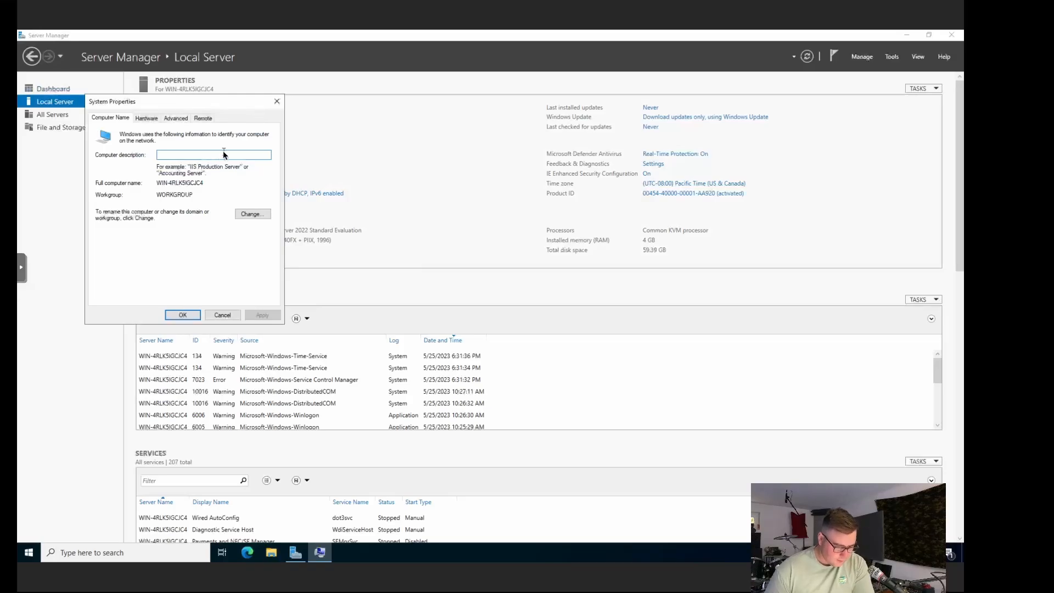
pyautogui.write('DC1')
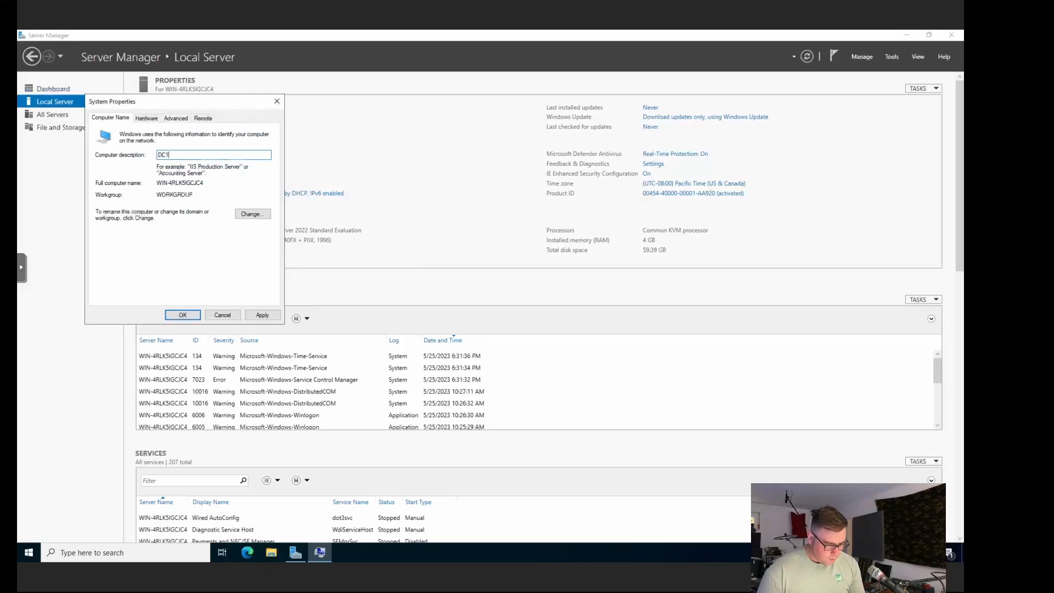
pyautogui.click(268, 316)
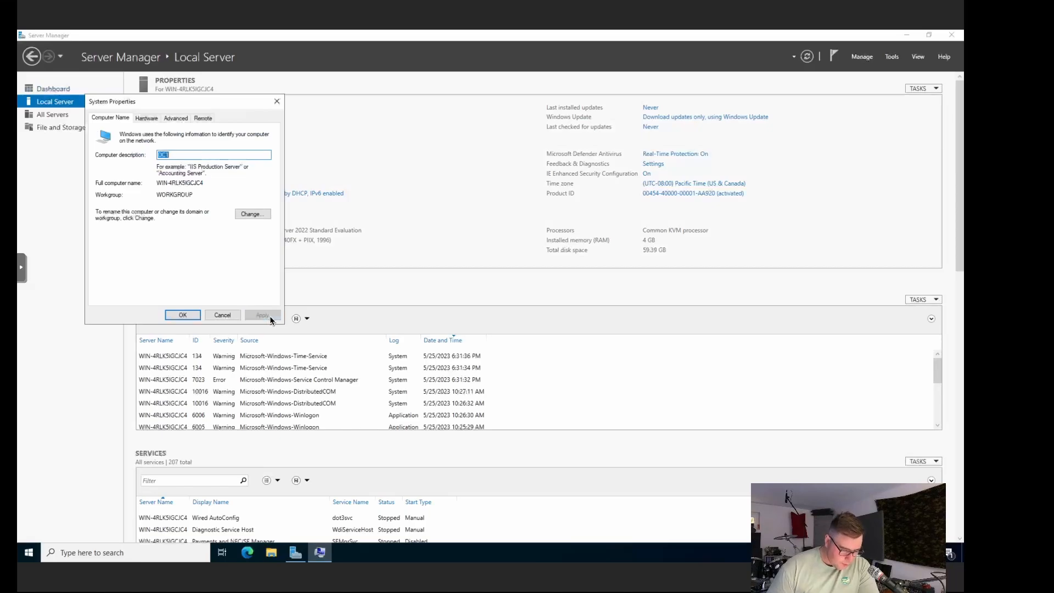
pyautogui.click(184, 316)
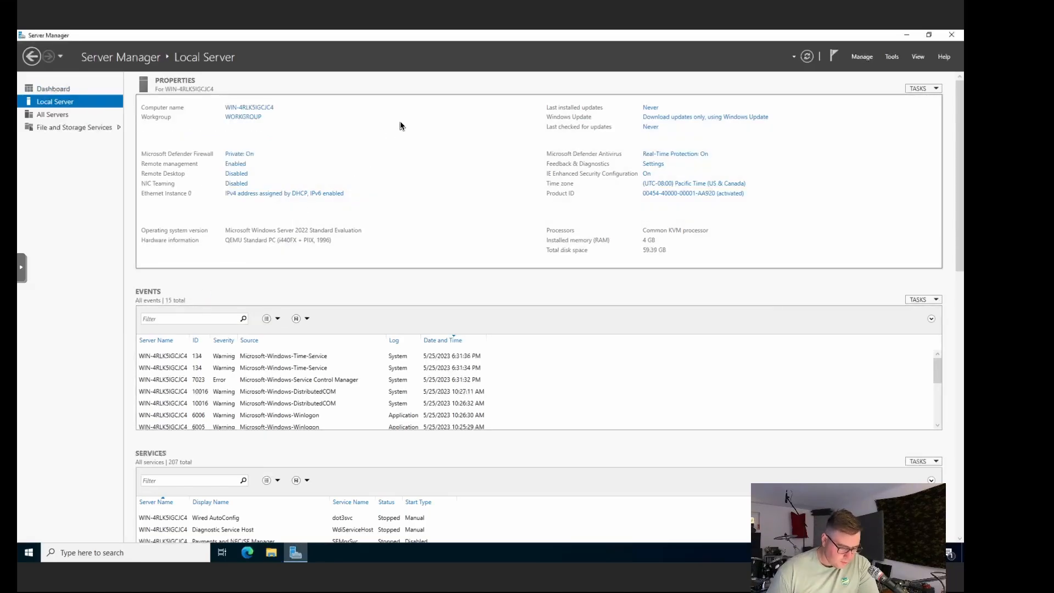
pyautogui.click(252, 117)
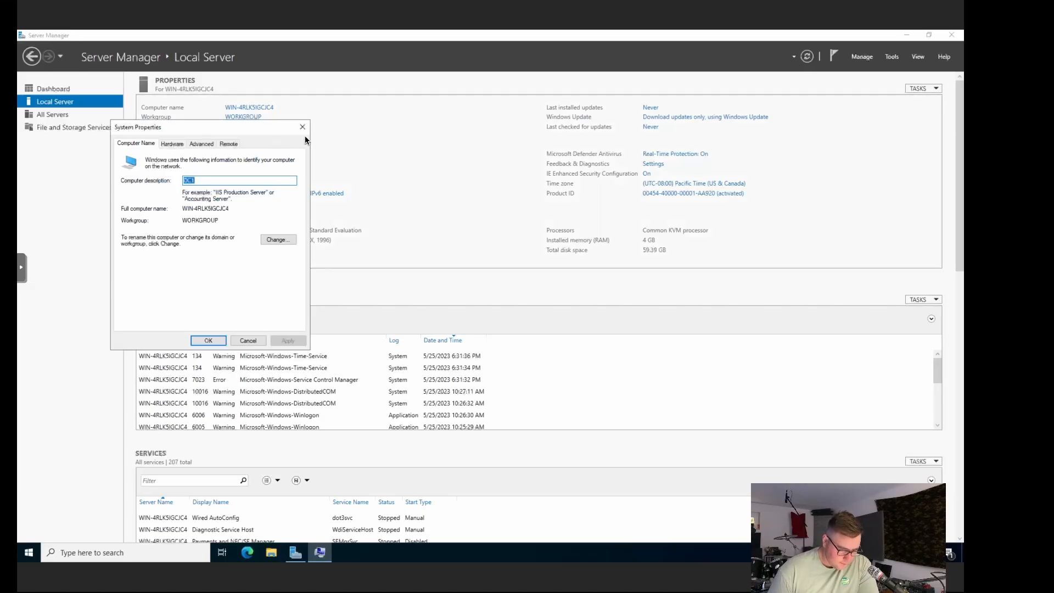
pyautogui.click(303, 131)
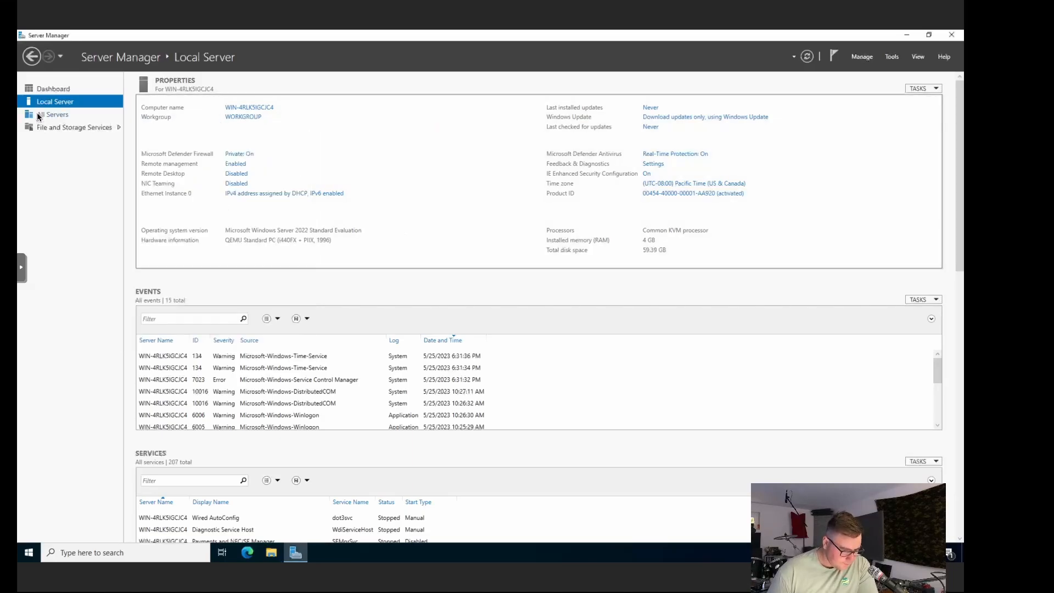
# Step: From the All Servers view, launch Add Roles and Features through the Manage menu
pyautogui.click(70, 117)
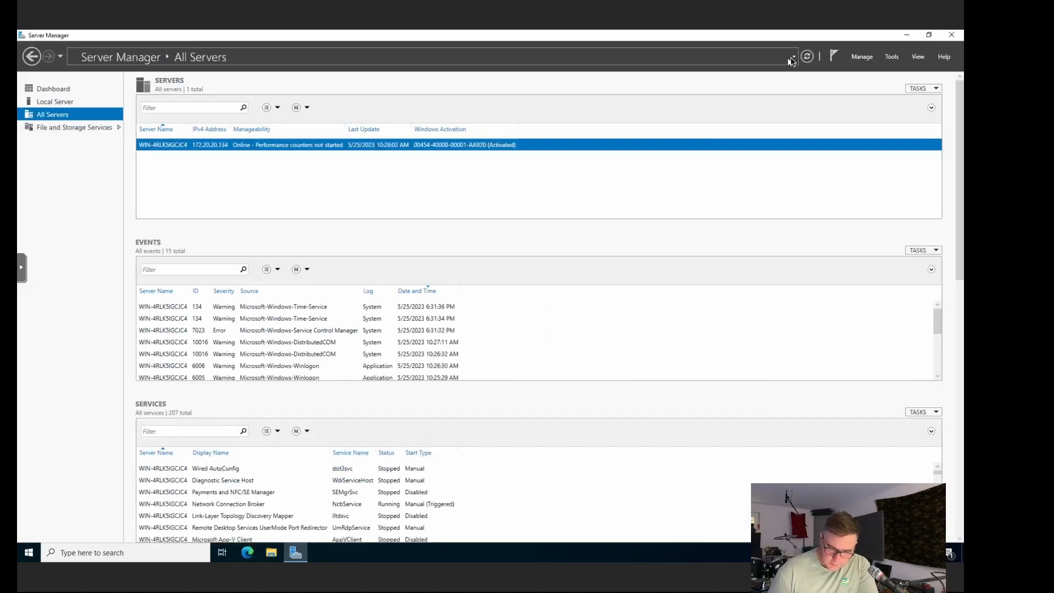
pyautogui.click(893, 57)
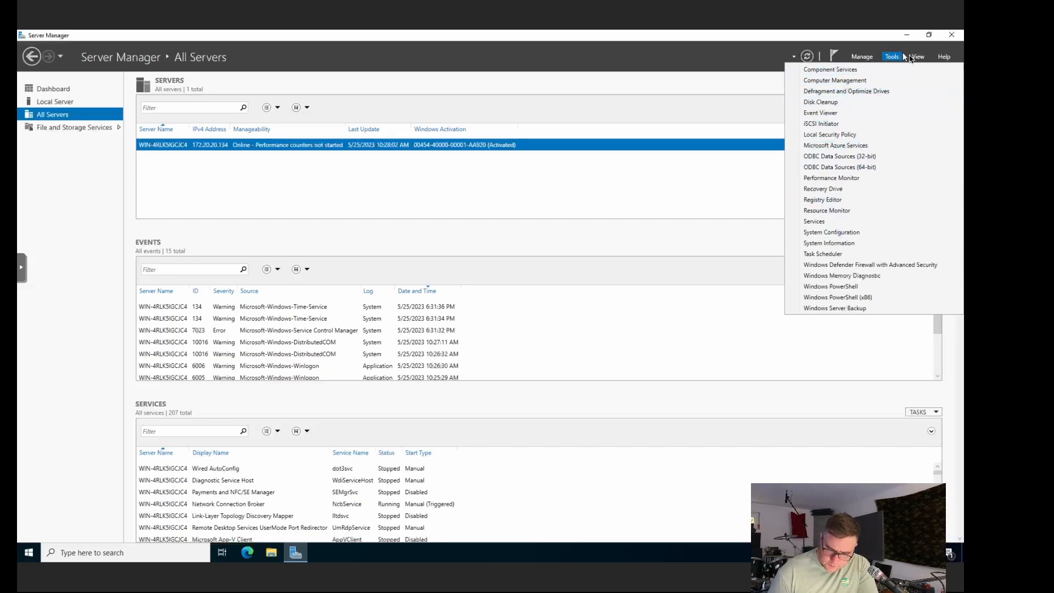
pyautogui.click(916, 57)
pyautogui.click(861, 59)
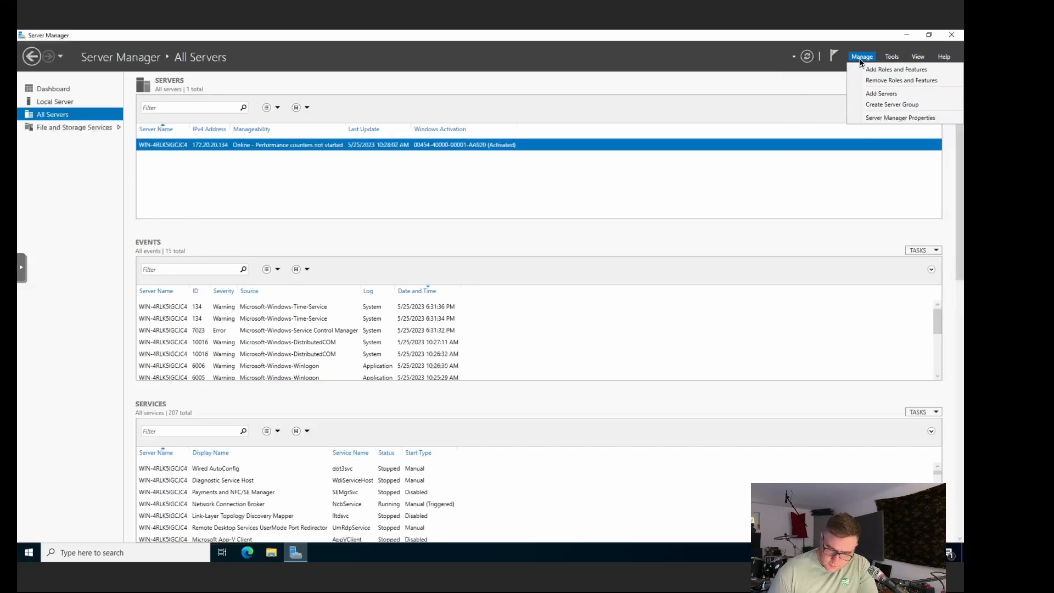
pyautogui.click(913, 71)
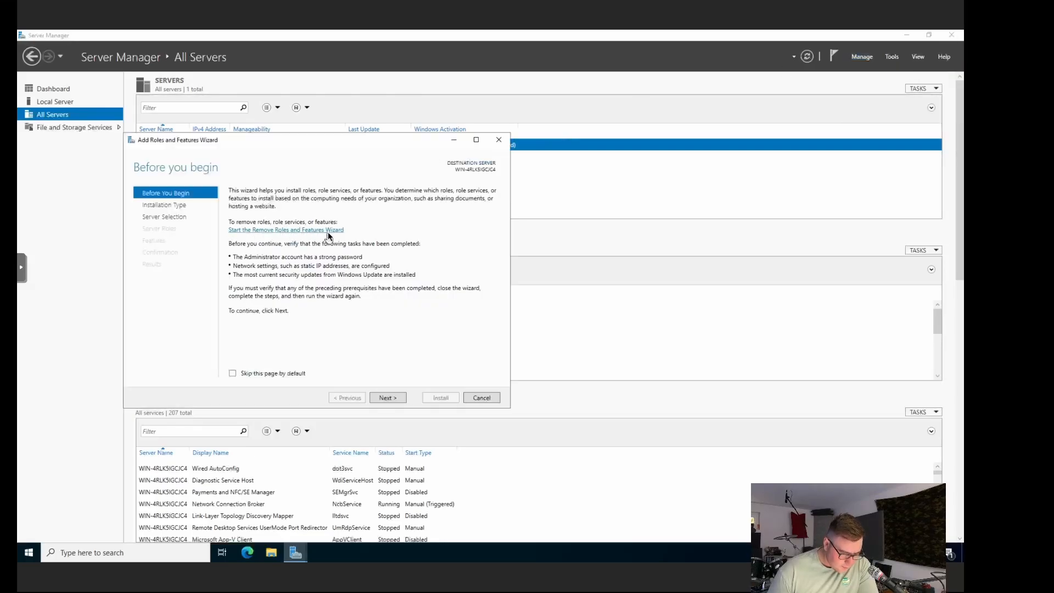
# Step: Move past Before You Begin and continue with Role-based or feature-based installation
pyautogui.click(394, 400)
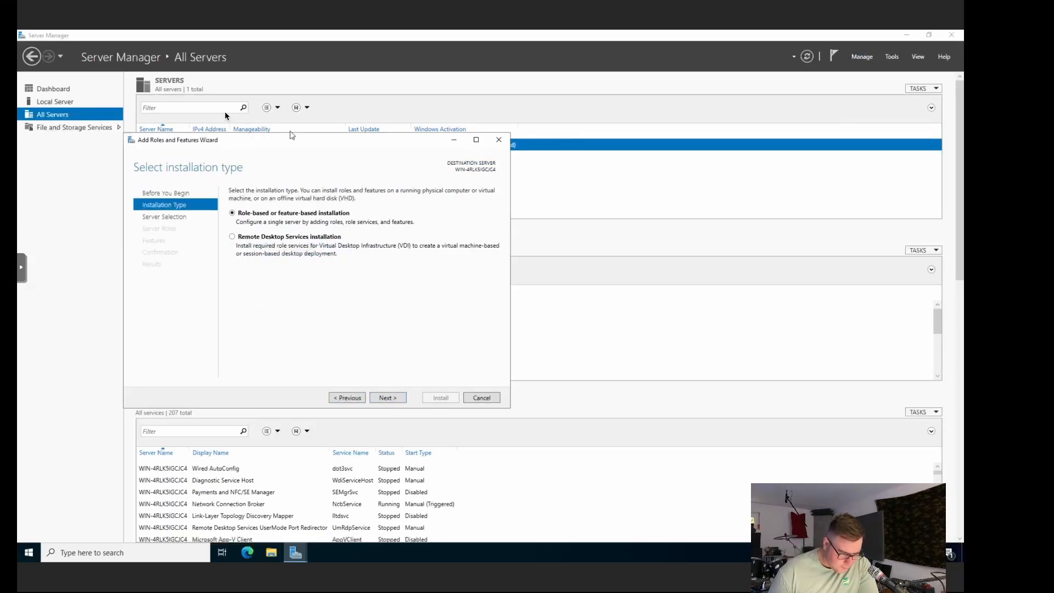
pyautogui.moveTo(261, 143); pyautogui.dragTo(296, 203)
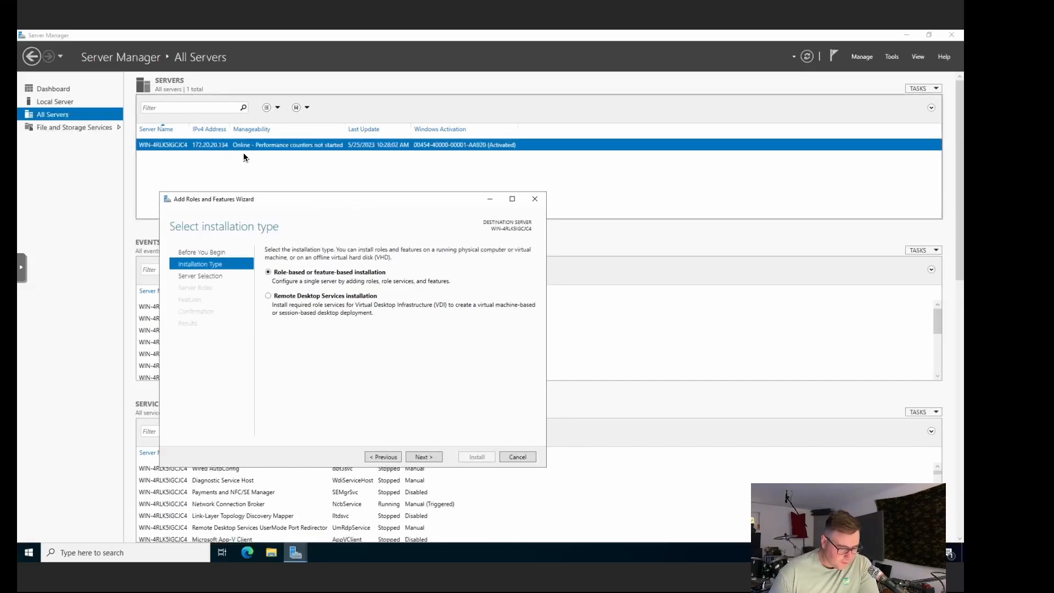
pyautogui.moveTo(382, 204); pyautogui.dragTo(386, 170)
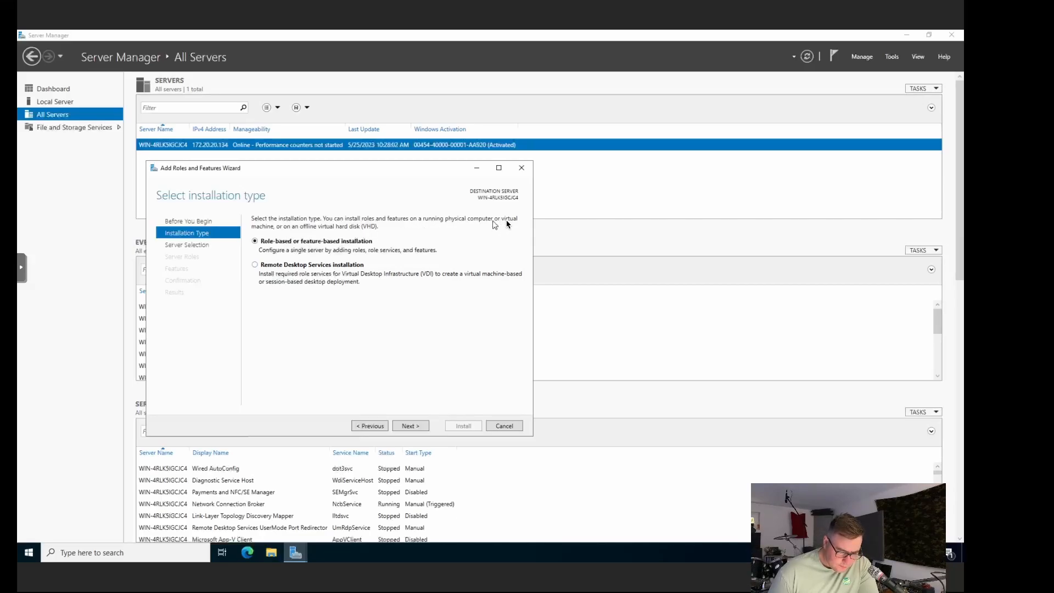
pyautogui.click(413, 428)
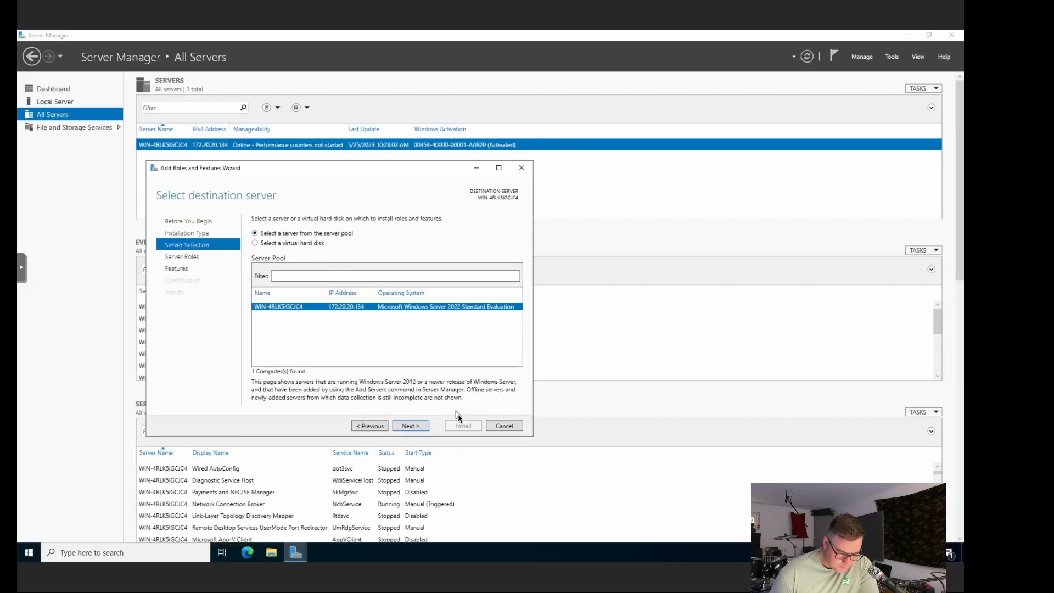
# Step: Select this server as the destination, then tick Active Directory Domain Services and add its management tools
pyautogui.click(412, 424)
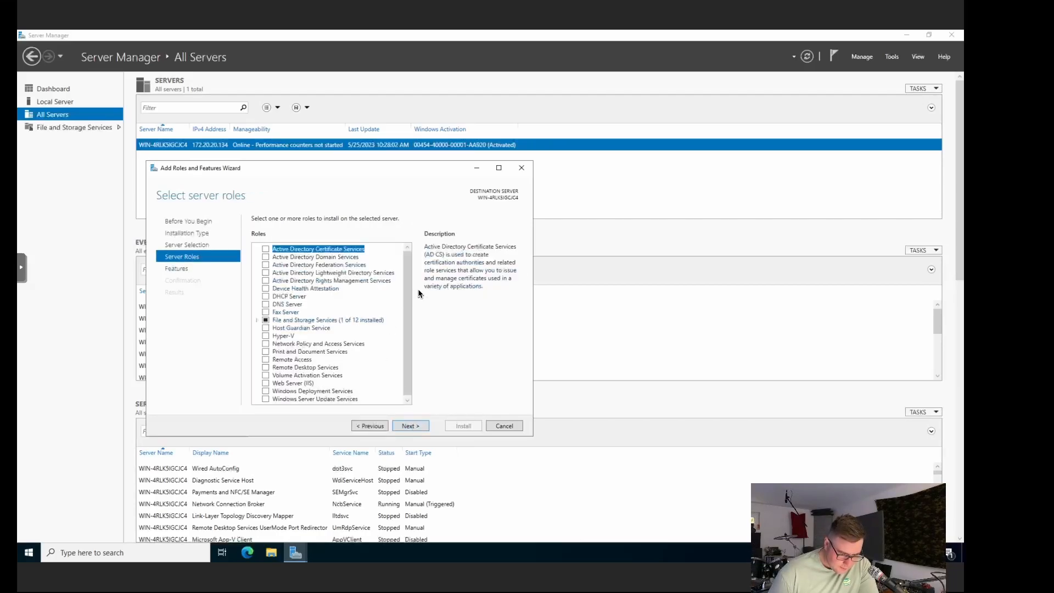
pyautogui.moveTo(404, 298); pyautogui.dragTo(409, 269)
pyautogui.click(266, 257)
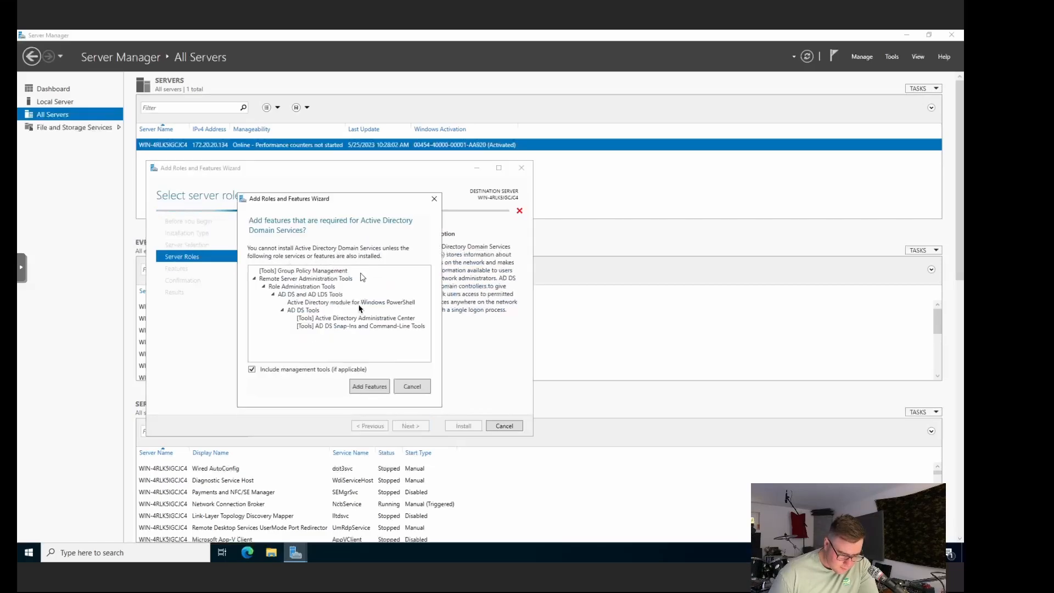
pyautogui.click(379, 388)
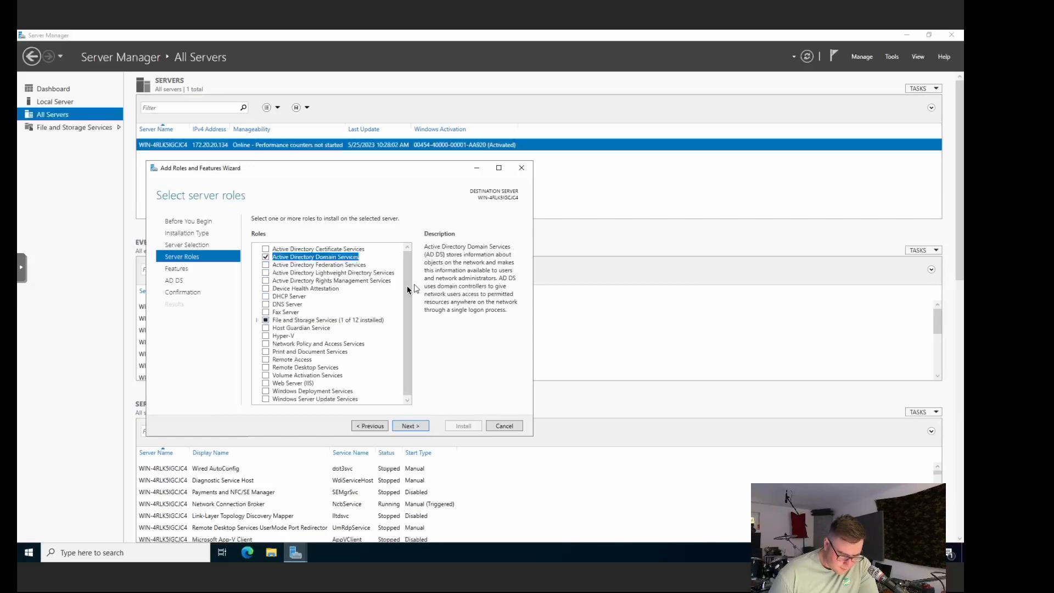
pyautogui.moveTo(407, 288); pyautogui.dragTo(408, 313)
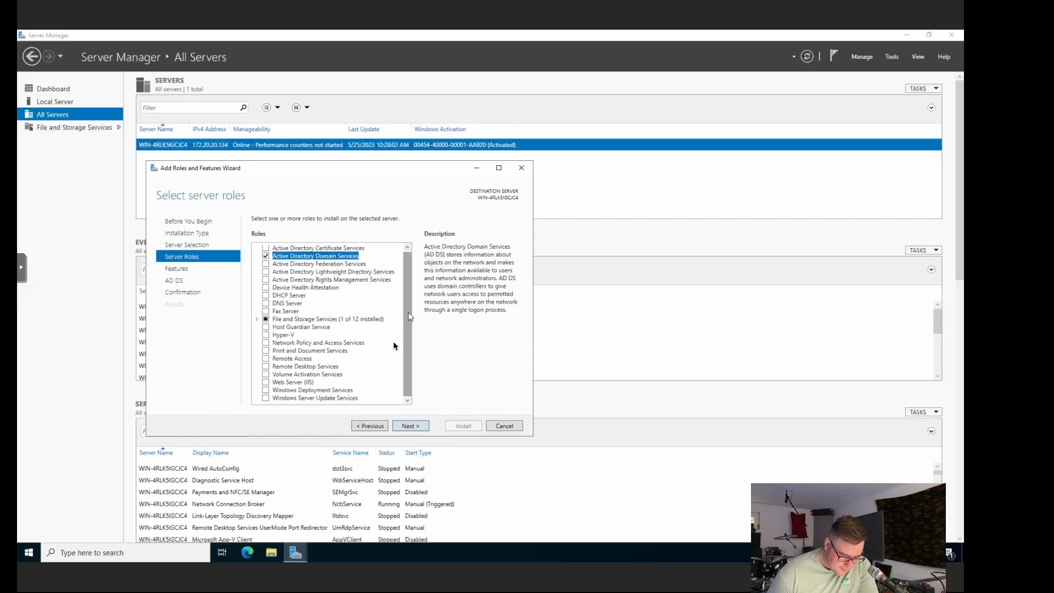
pyautogui.click(296, 359)
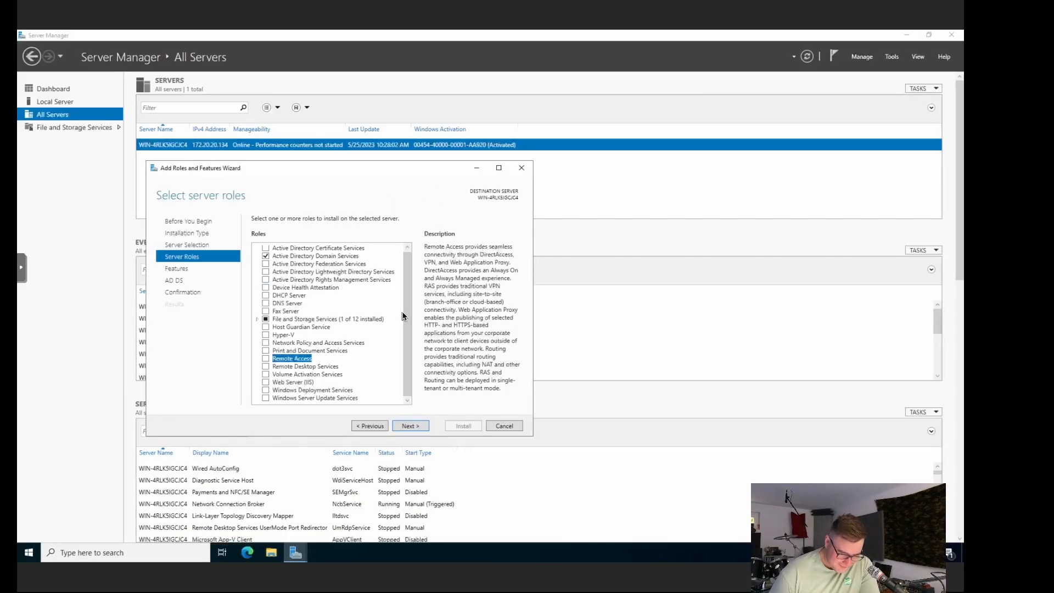
pyautogui.moveTo(410, 380); pyautogui.dragTo(401, 242)
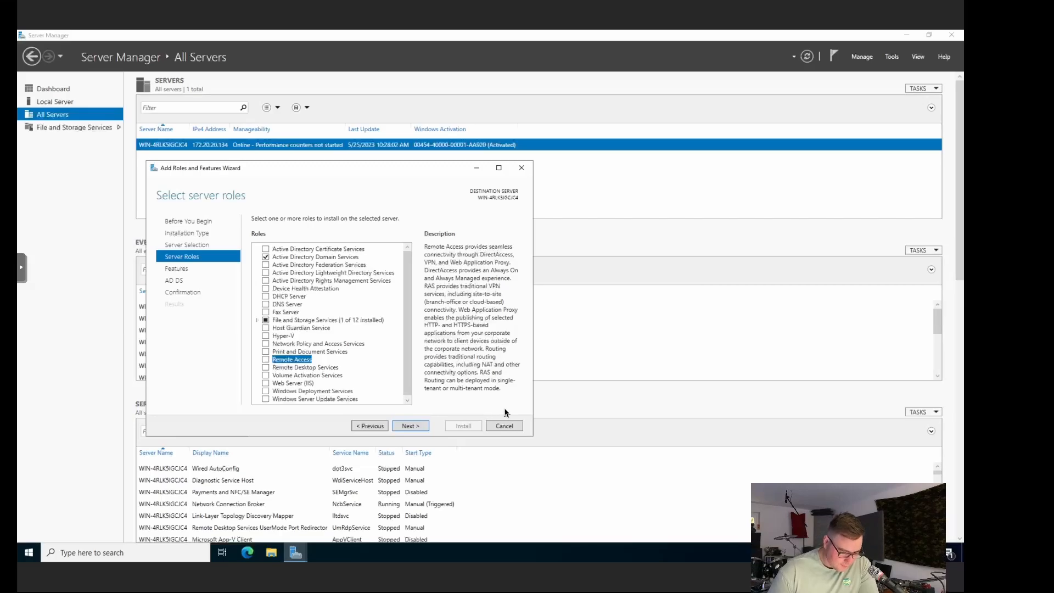
# Step: Step through Features and AD DS pages to Confirmation and enable automatic restart if required
pyautogui.click(420, 427)
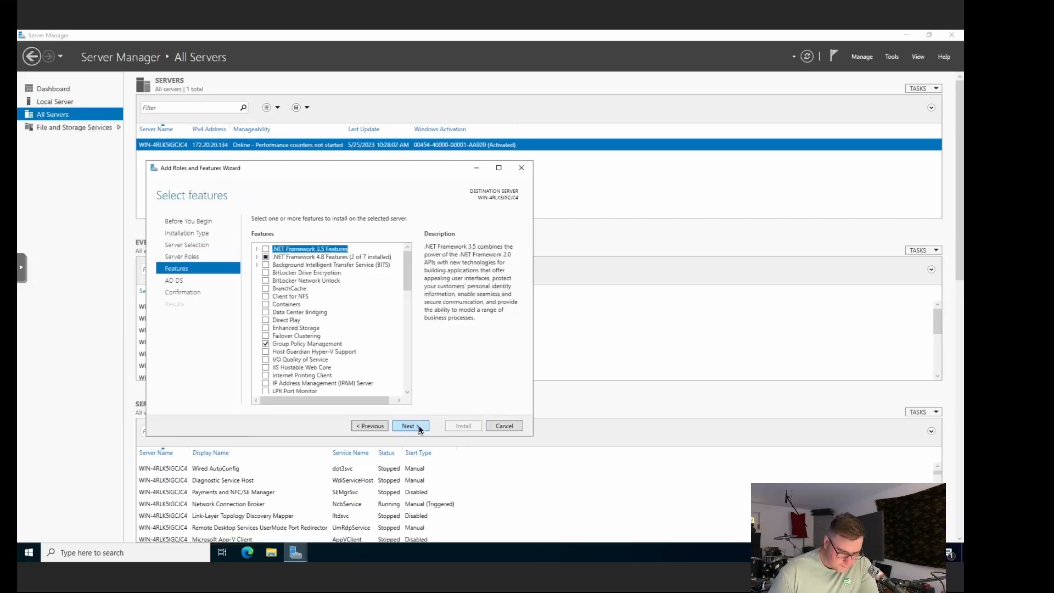
pyautogui.moveTo(413, 270)
pyautogui.mouseDown()
pyautogui.moveTo(411, 379)
pyautogui.moveTo(407, 262)
pyautogui.mouseUp()
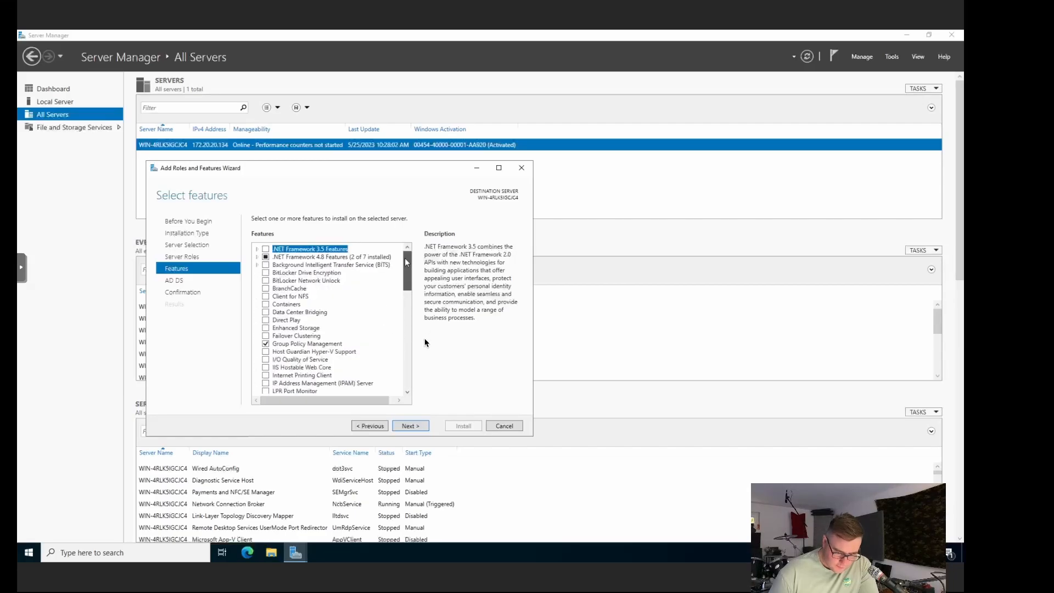
pyautogui.click(410, 426)
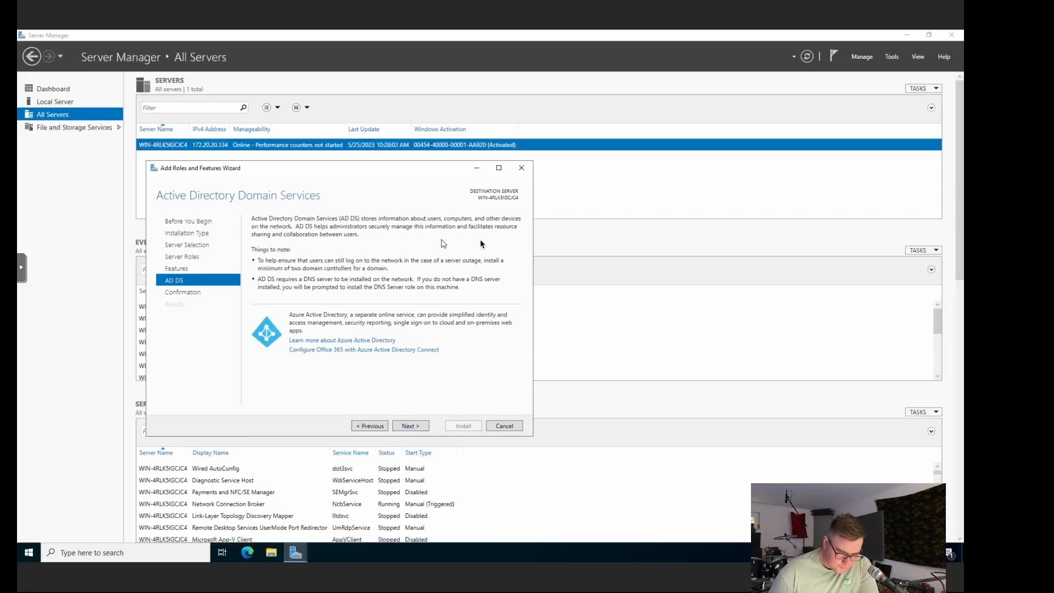
pyautogui.click(421, 428)
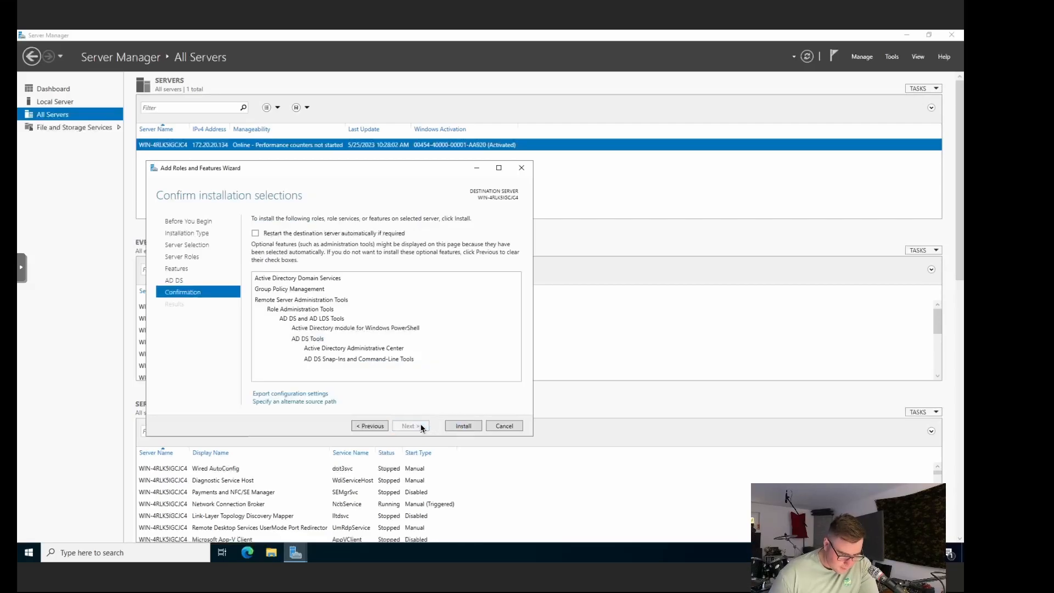
pyautogui.click(367, 427)
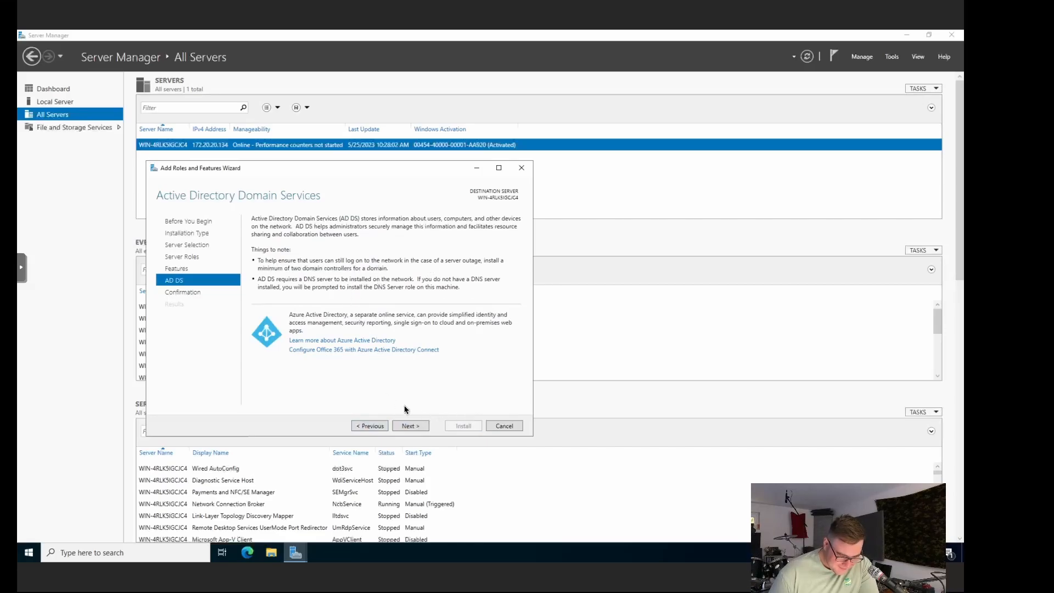
pyautogui.click(417, 425)
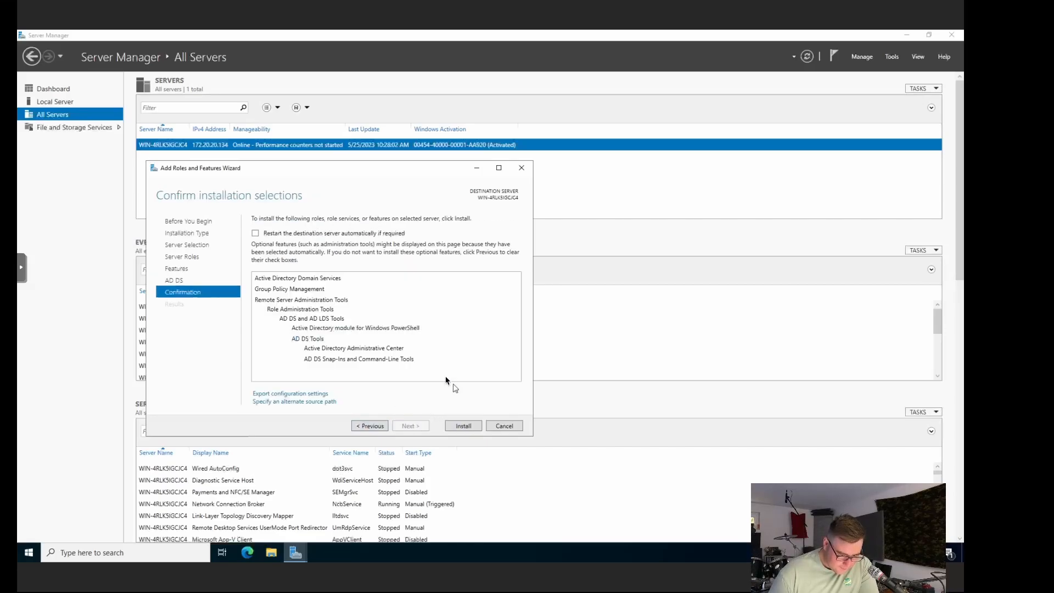
pyautogui.click(255, 232)
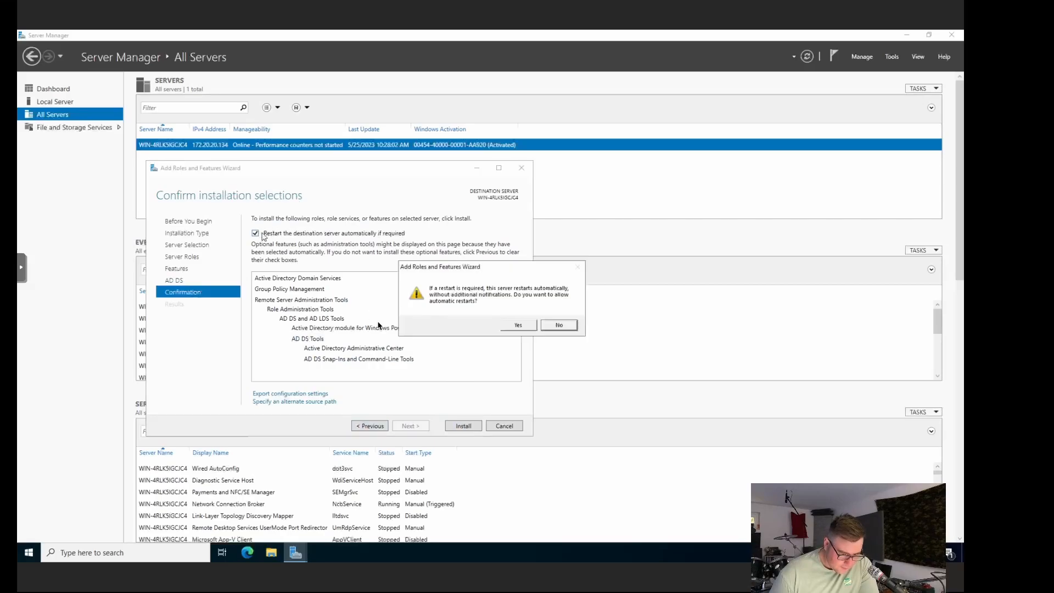
pyautogui.click(519, 325)
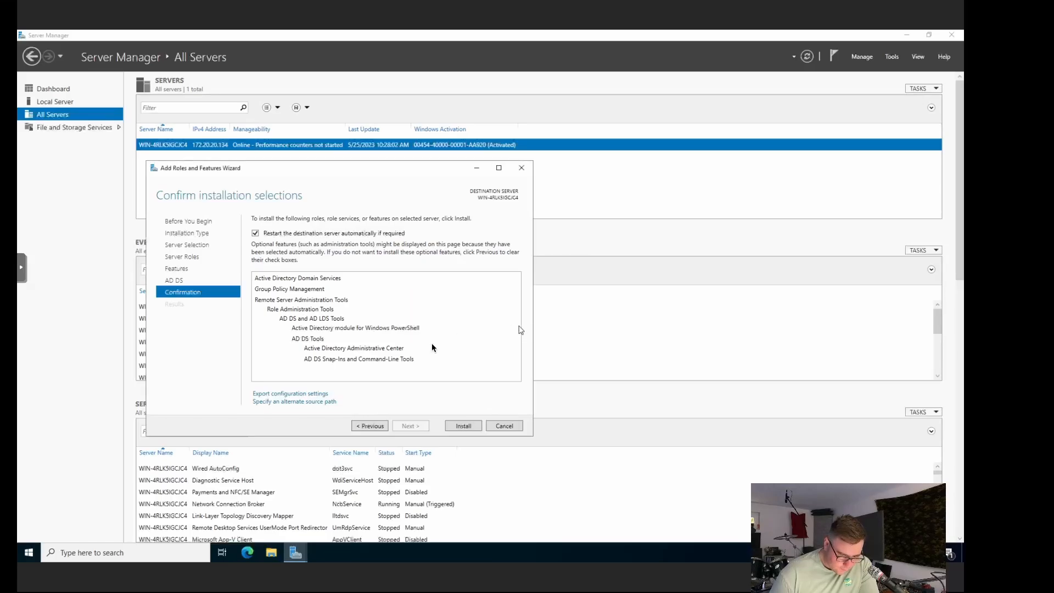
# Step: Install the AD DS role, then choose 'Promote this server to a domain controller'
pyautogui.click(462, 427)
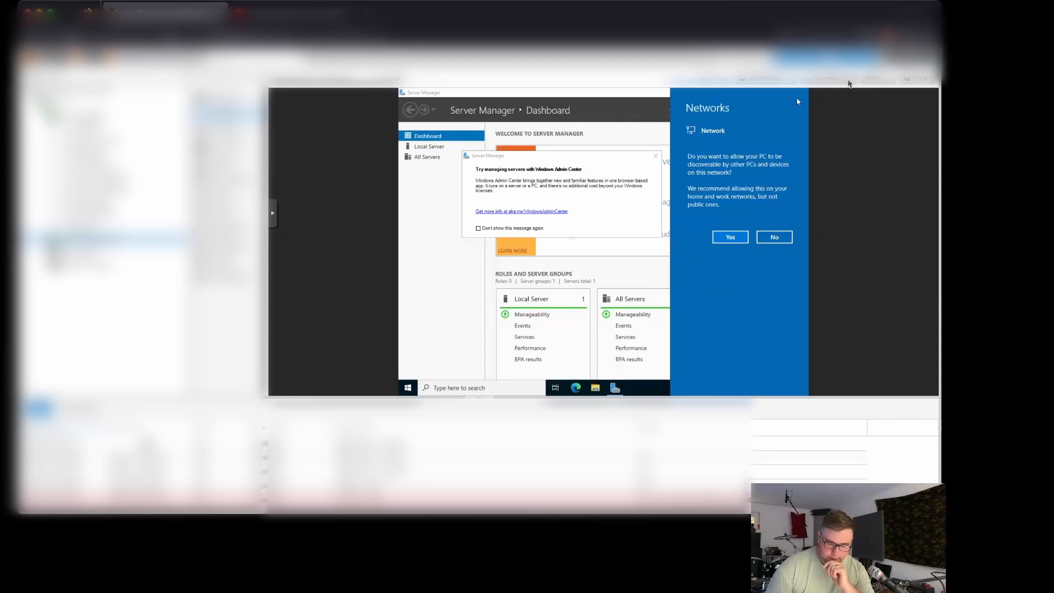
pyautogui.click(272, 214)
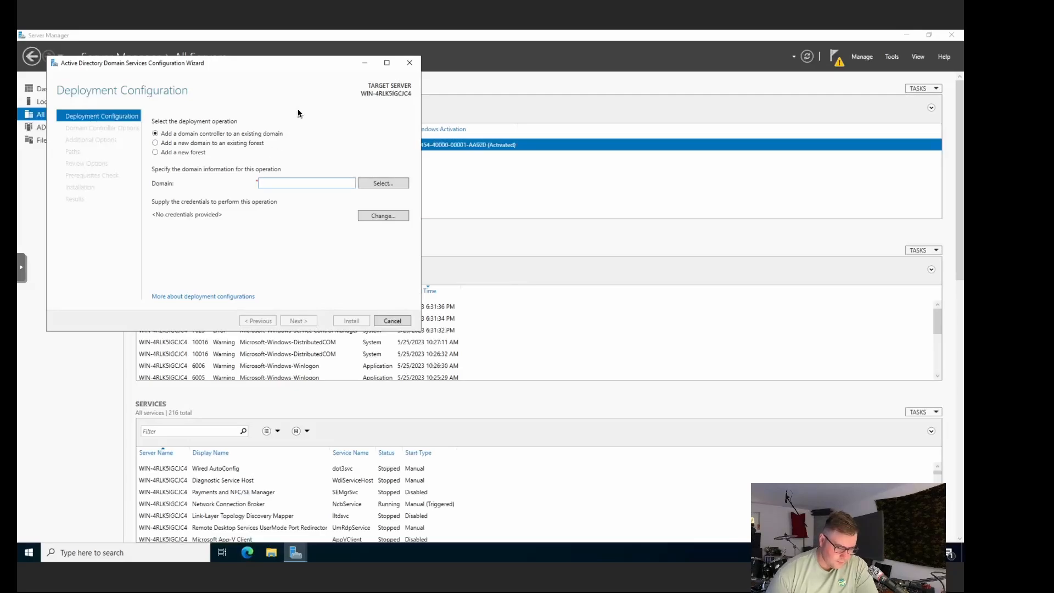
pyautogui.click(391, 187)
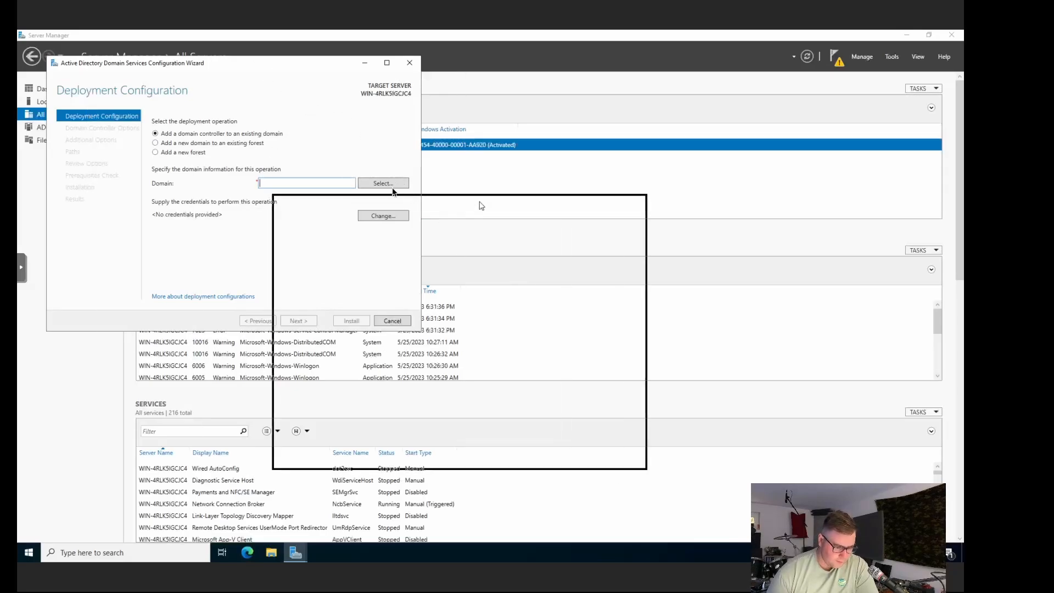
pyautogui.moveTo(482, 206); pyautogui.dragTo(400, 156)
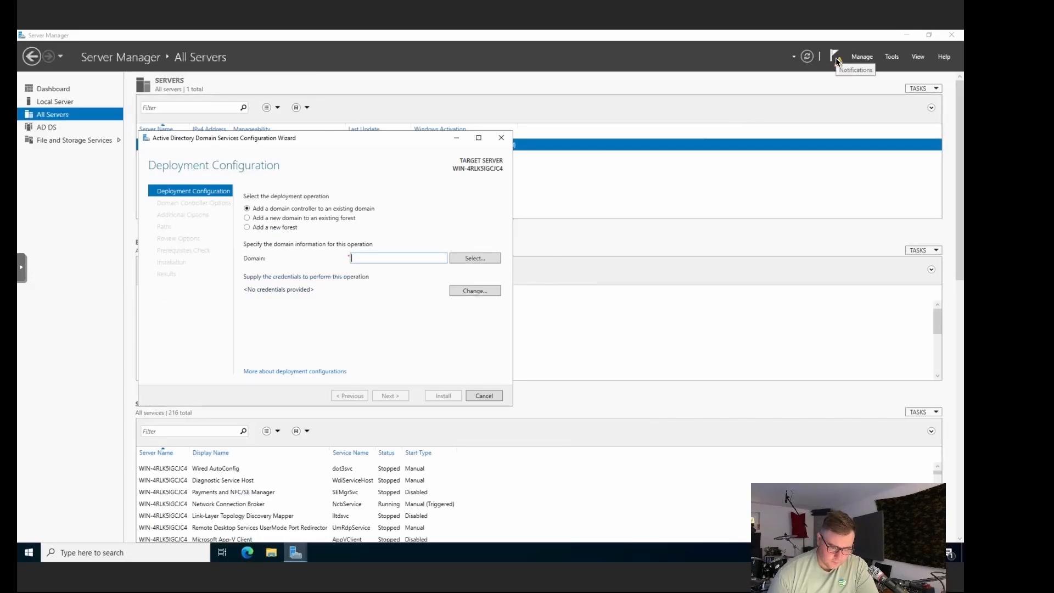
pyautogui.moveTo(310, 141); pyautogui.dragTo(328, 171)
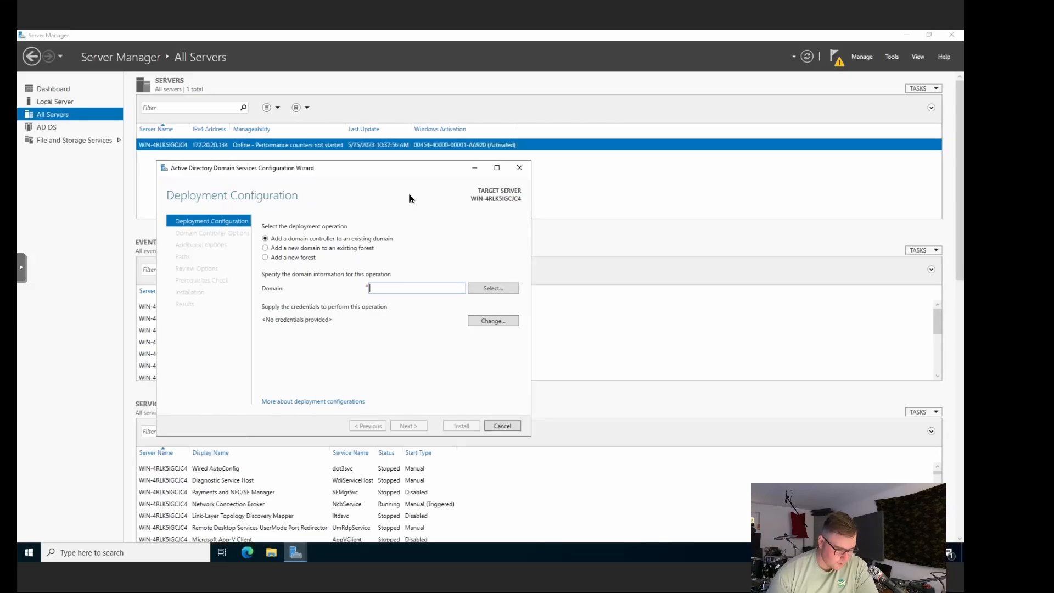
pyautogui.click(837, 58)
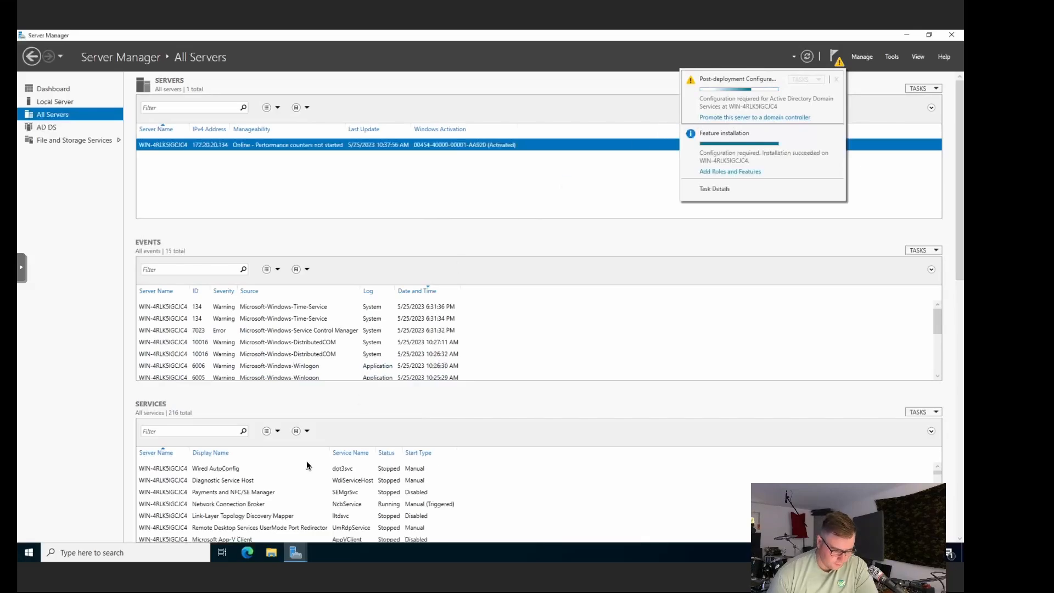
pyautogui.click(297, 550)
pyautogui.click(350, 476)
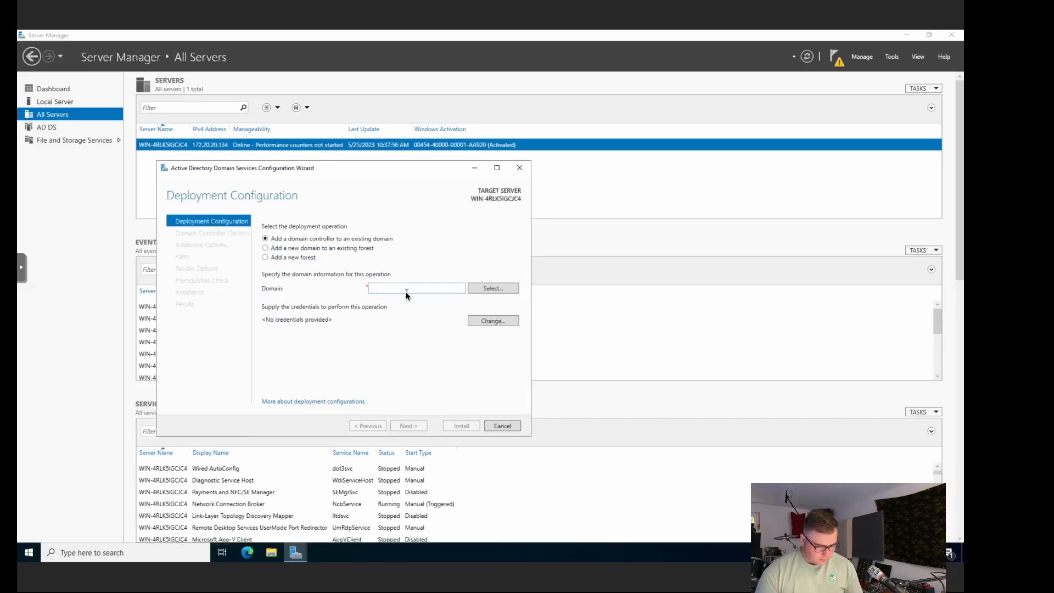
# Step: Try adding a controller to the existing domain cyberFTW.net and look it up in the forest
pyautogui.click(320, 248)
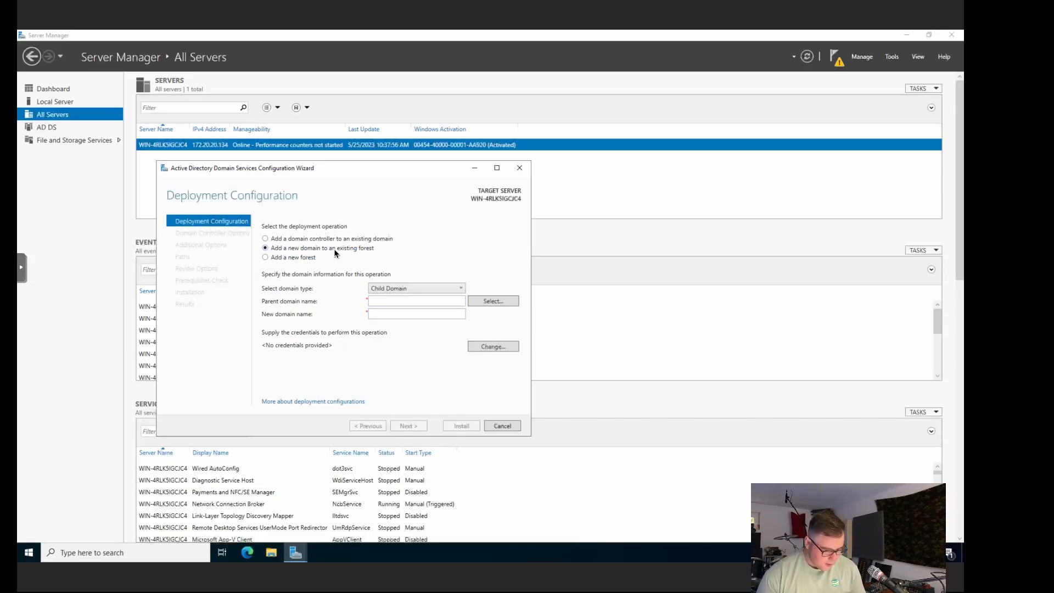
pyautogui.click(325, 241)
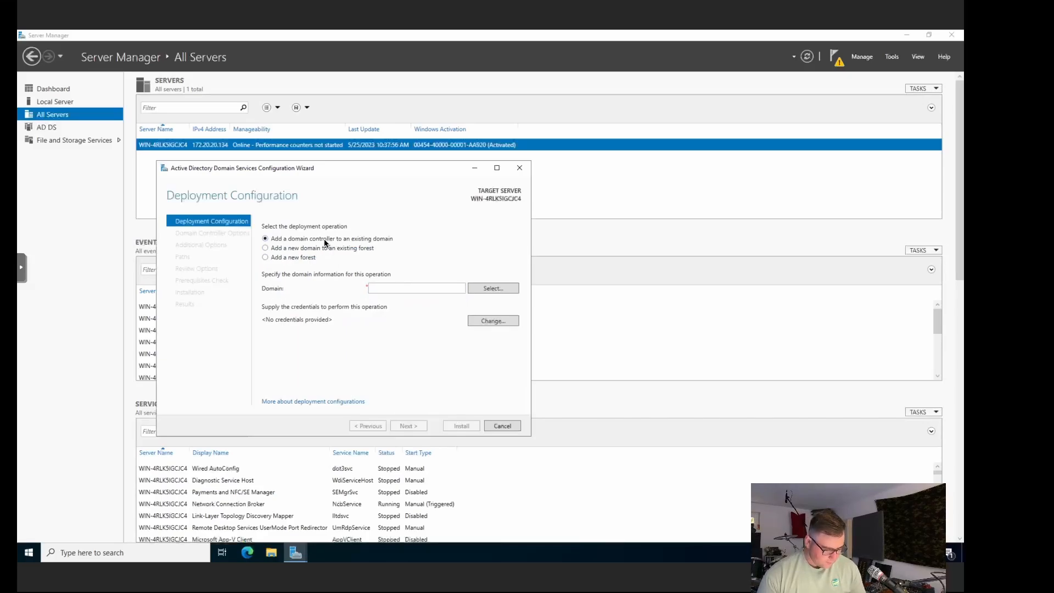
pyautogui.click(301, 260)
pyautogui.click(398, 289)
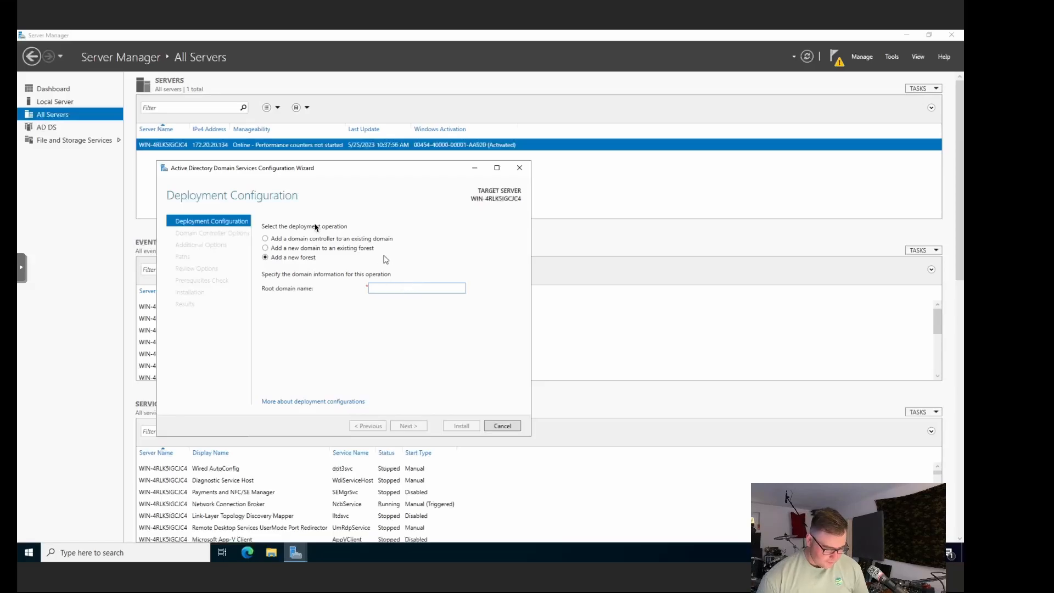
pyautogui.click(300, 240)
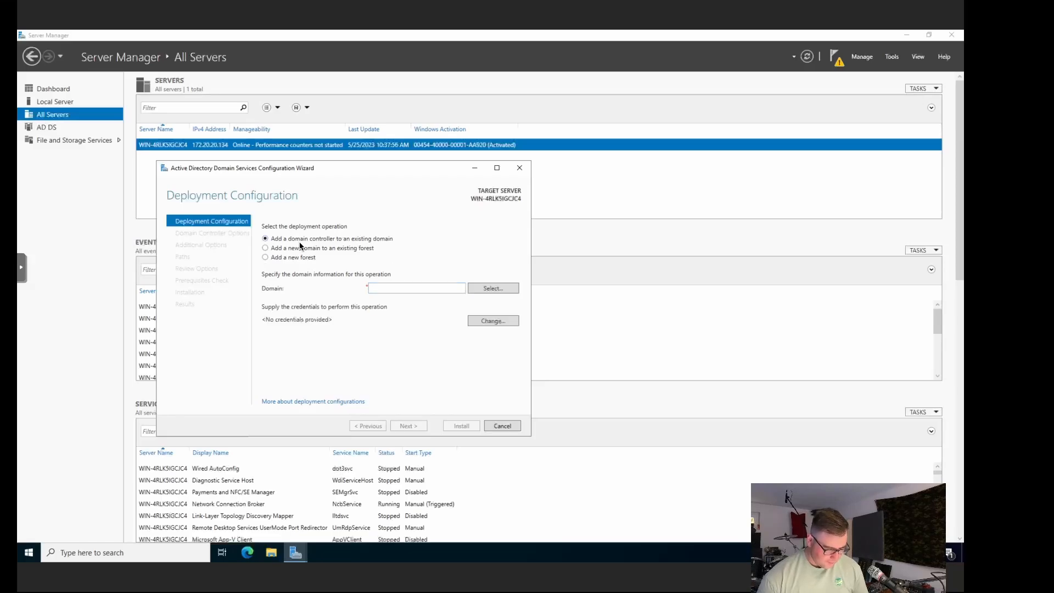
pyautogui.click(424, 291)
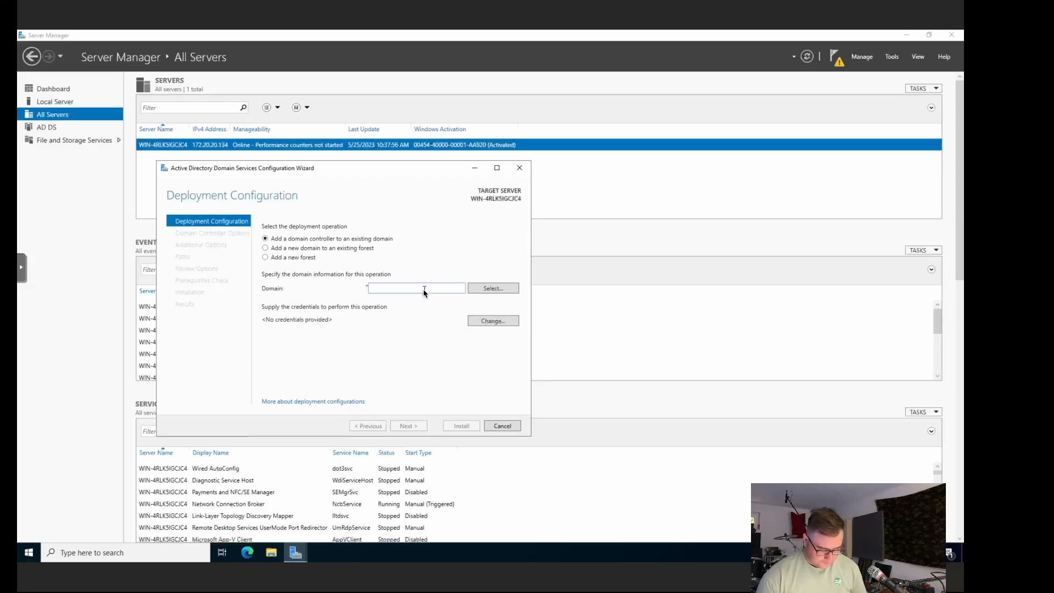
pyautogui.write('cyber')
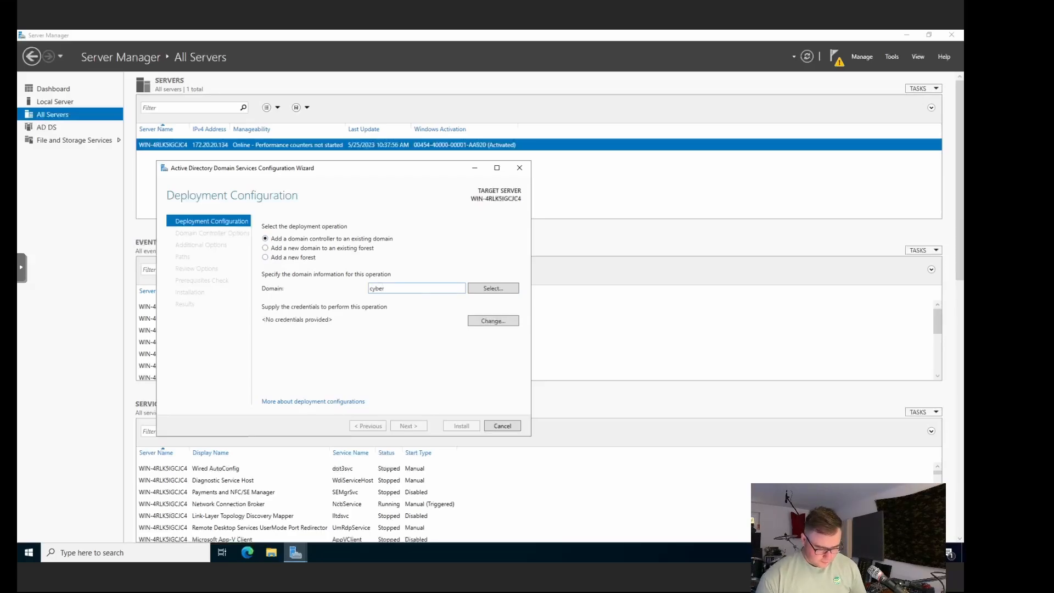
pyautogui.write('FTW')
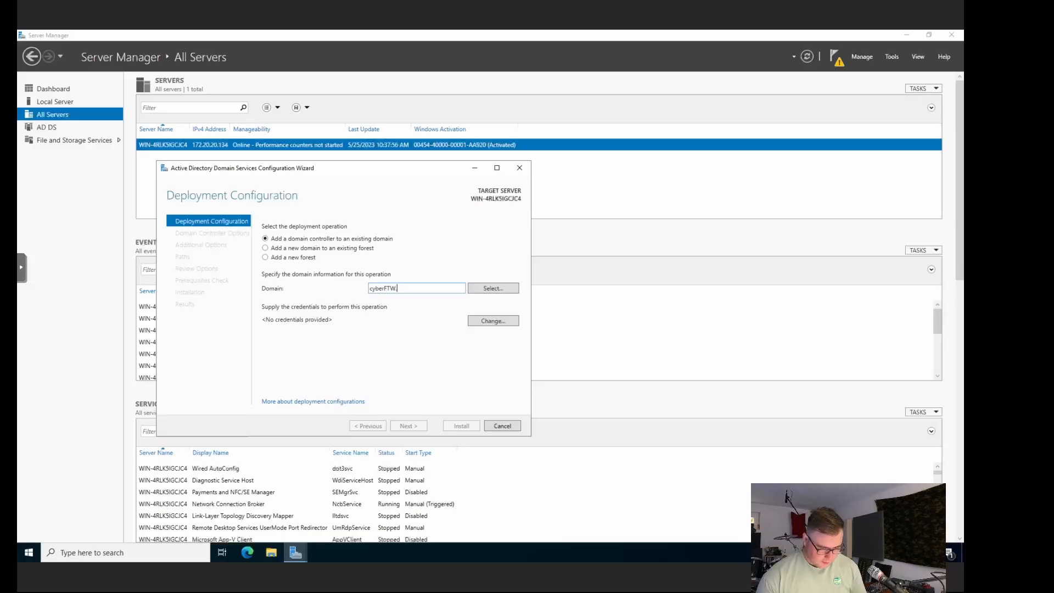
pyautogui.write('.com')
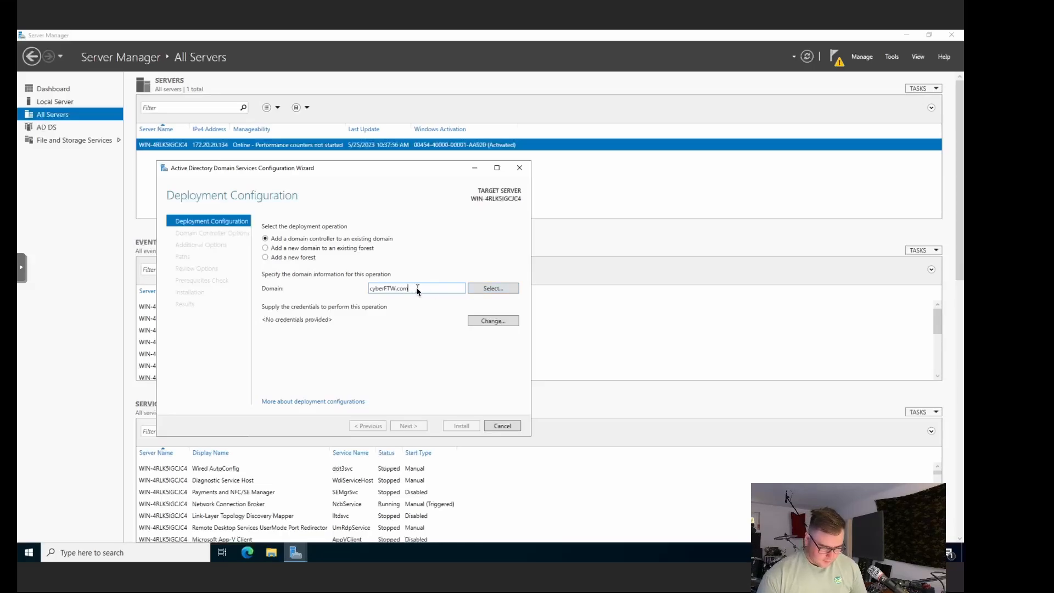
pyautogui.press('BackSpace')
pyautogui.press('BackSpace')
pyautogui.press('BackSpace')
pyautogui.write('net')
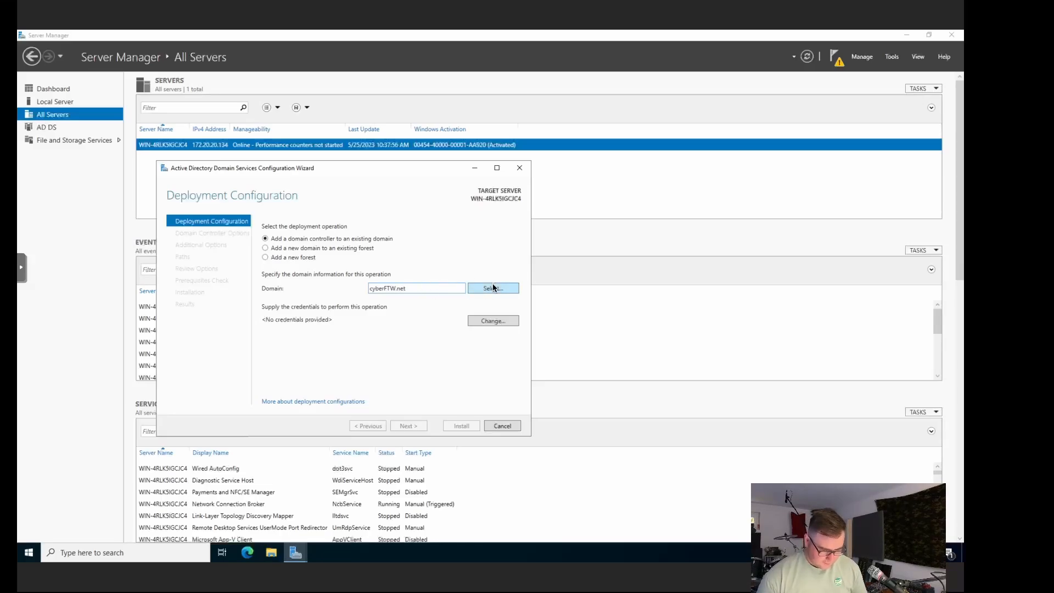
pyautogui.click(493, 289)
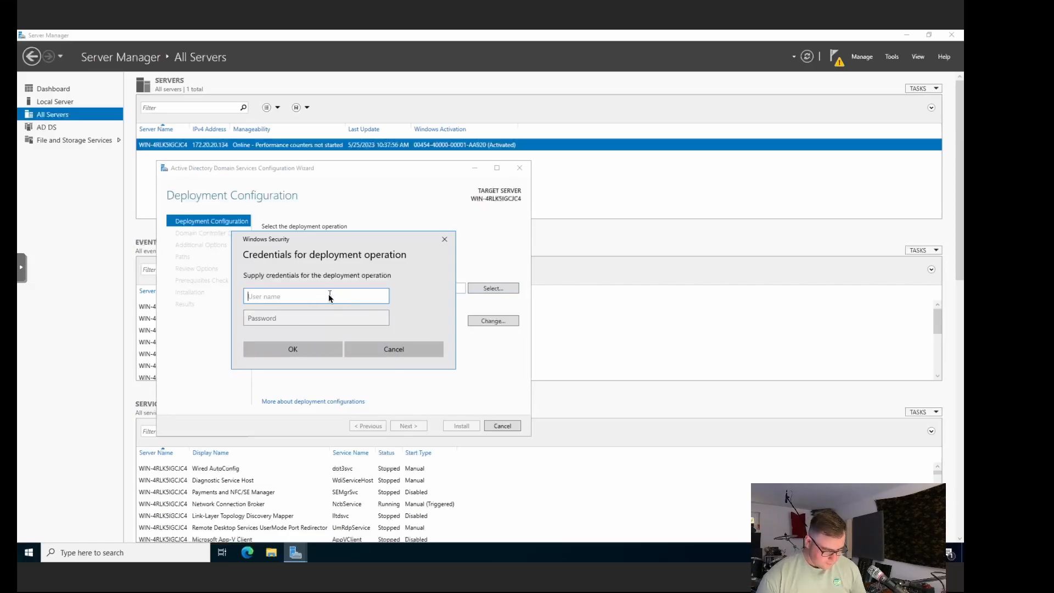
# Step: Enter the Administrator user name and password for the lookup, then dismiss the domain lookup error
pyautogui.write('Adminis')
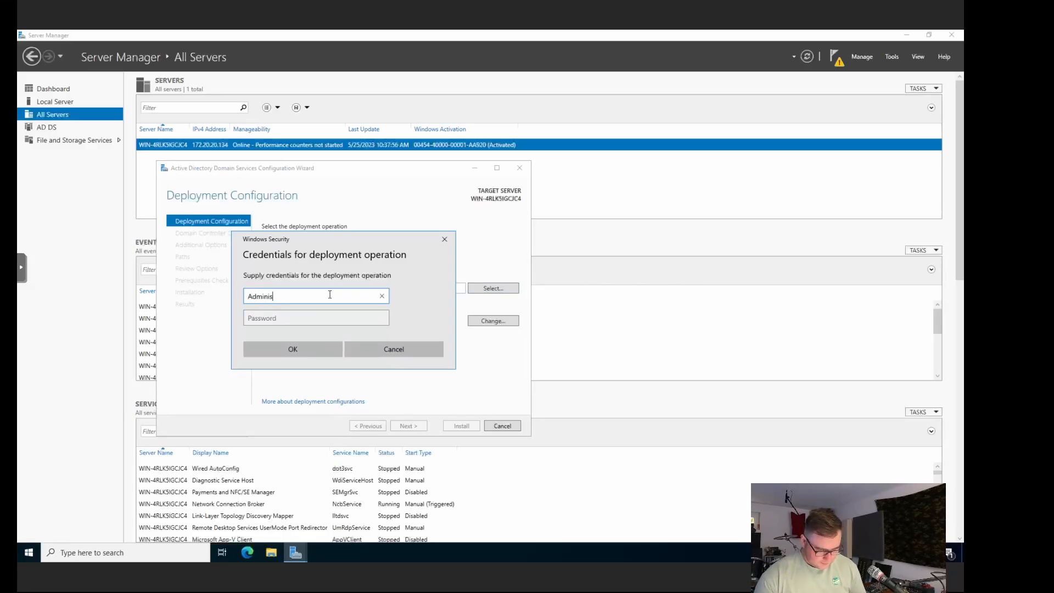
pyautogui.write('traotr')
pyautogui.press('BackSpace')
pyautogui.press('BackSpace')
pyautogui.press('BackSpace')
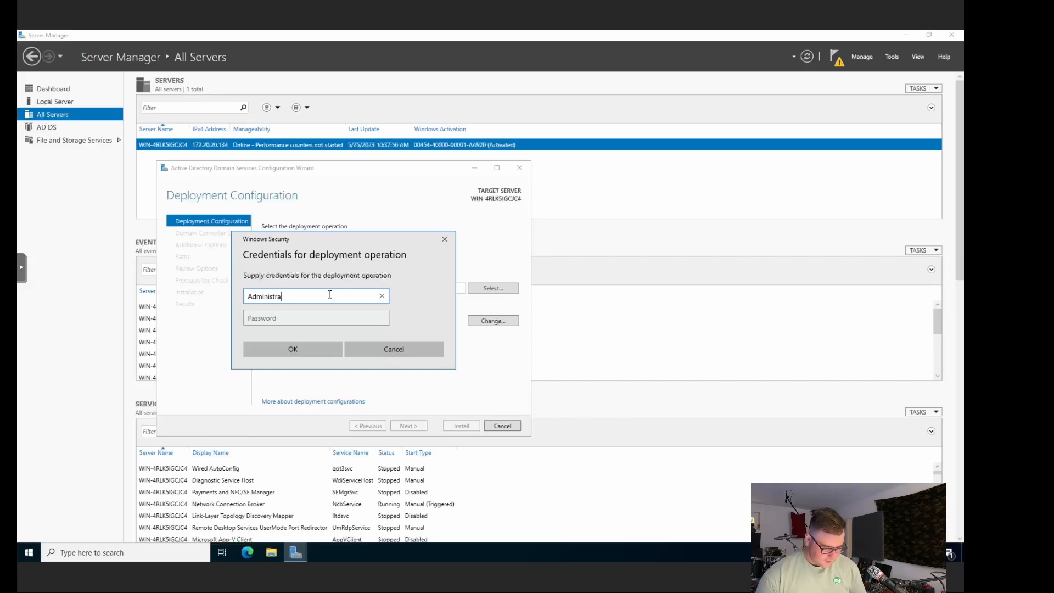
pyautogui.write('tor')
pyautogui.click(325, 317)
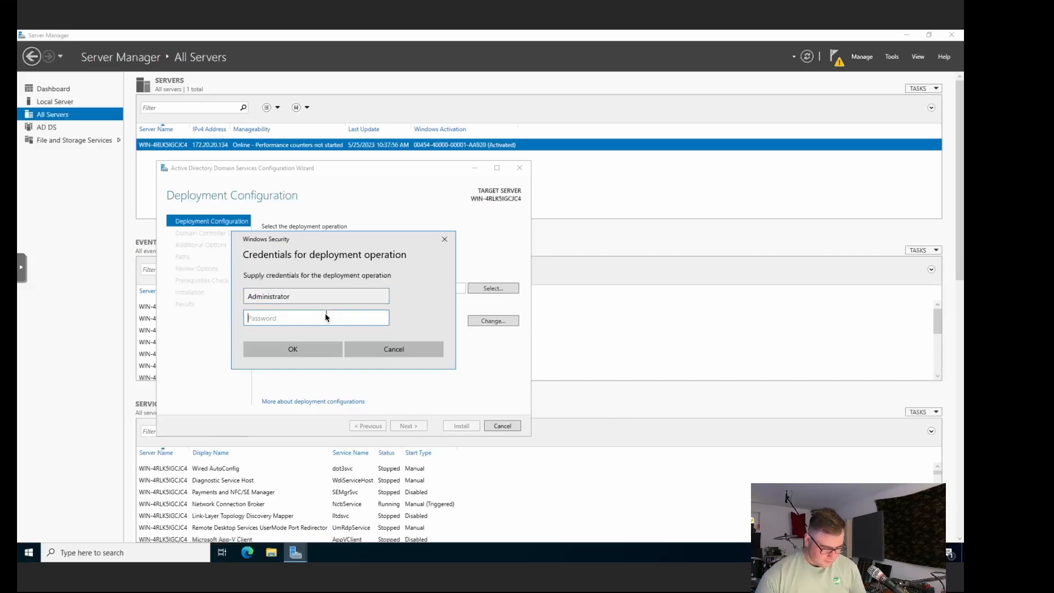
pyautogui.write('••••••')
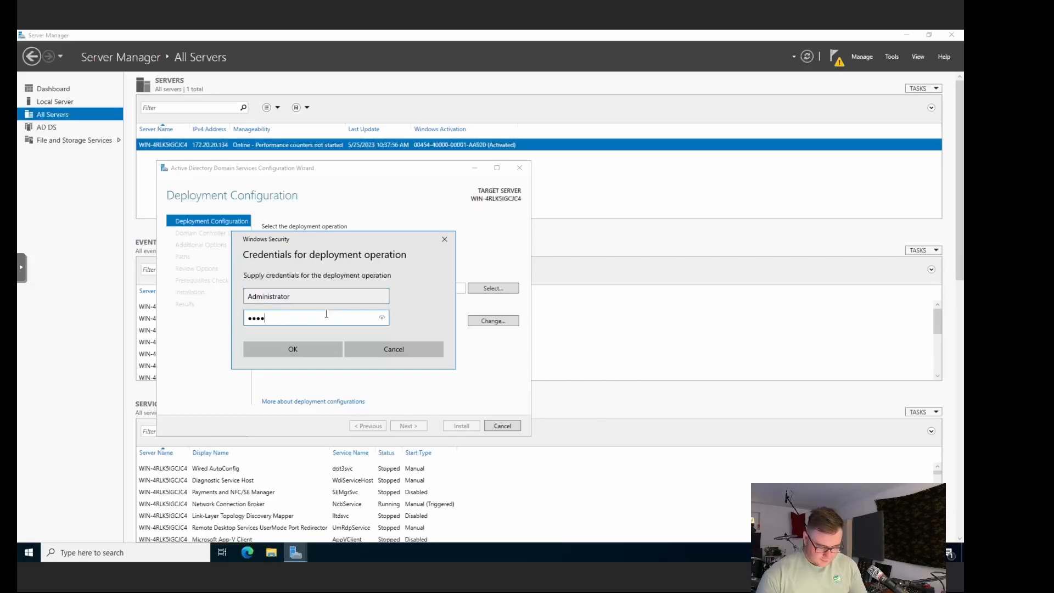
pyautogui.write('••••••••••••••')
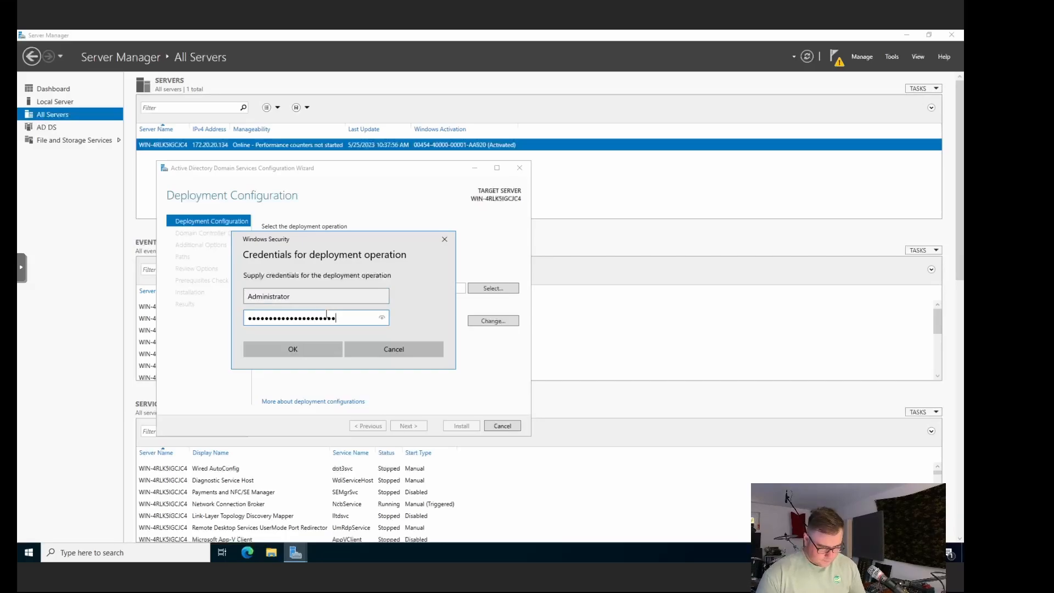
pyautogui.press('Return')
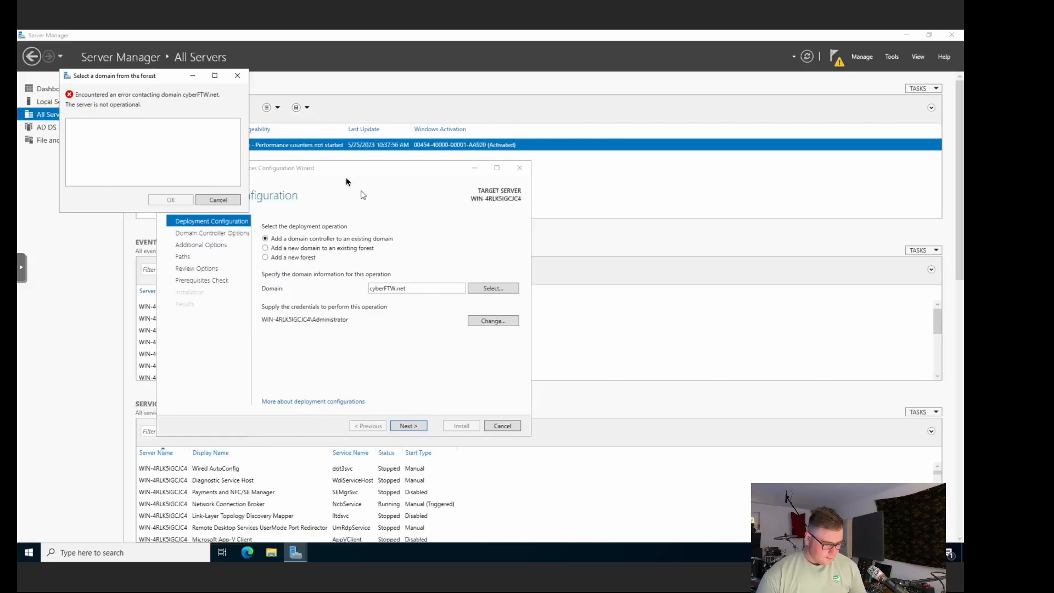
pyautogui.click(215, 199)
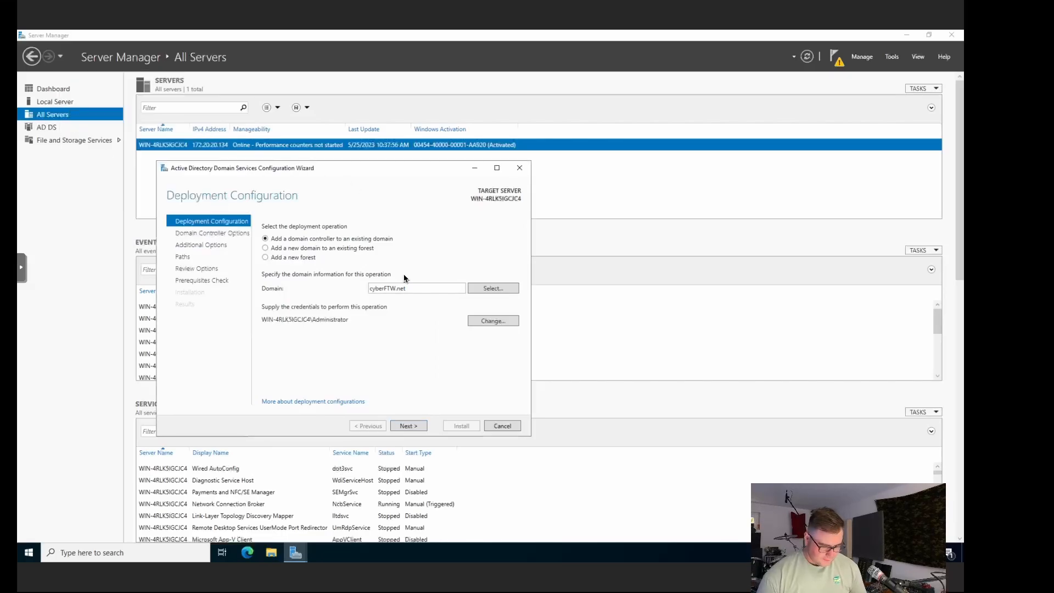
# Step: Choose Add a new forest with root domain cyberftw.com and continue to the next page
pyautogui.click(298, 258)
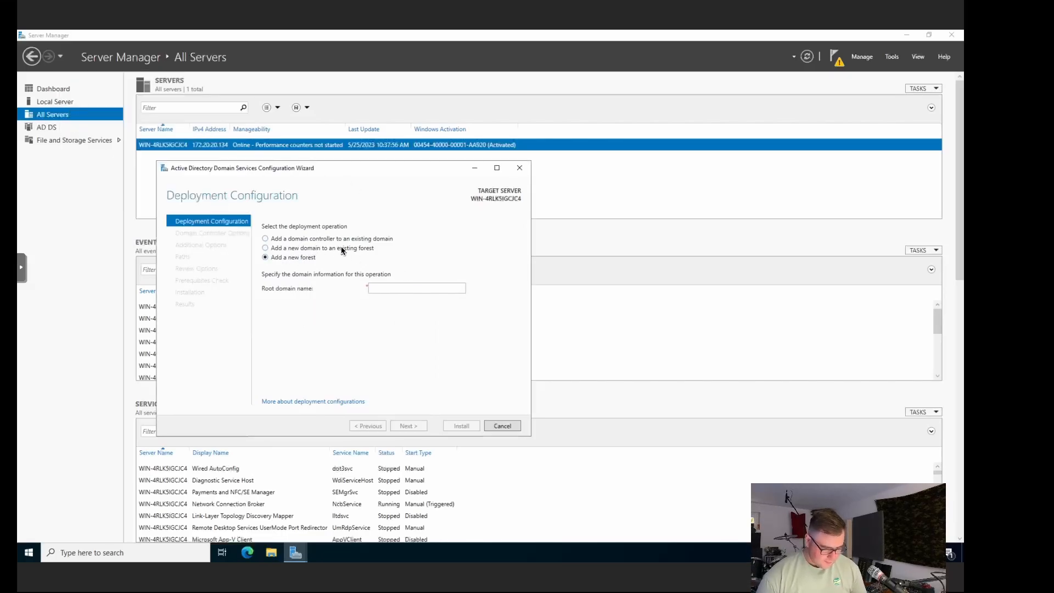
pyautogui.click(407, 288)
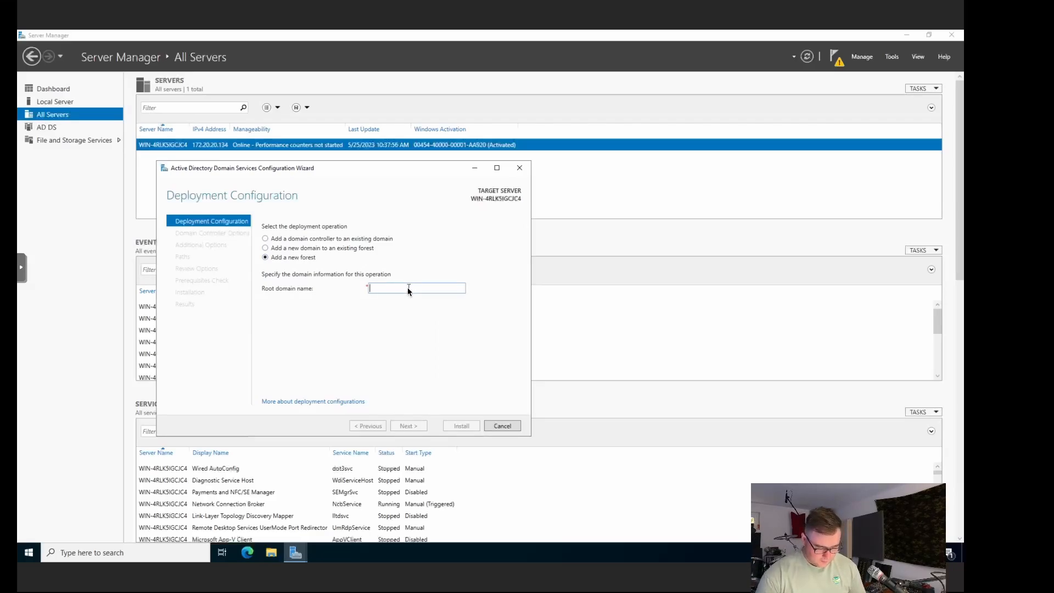
pyautogui.write('cyberftw')
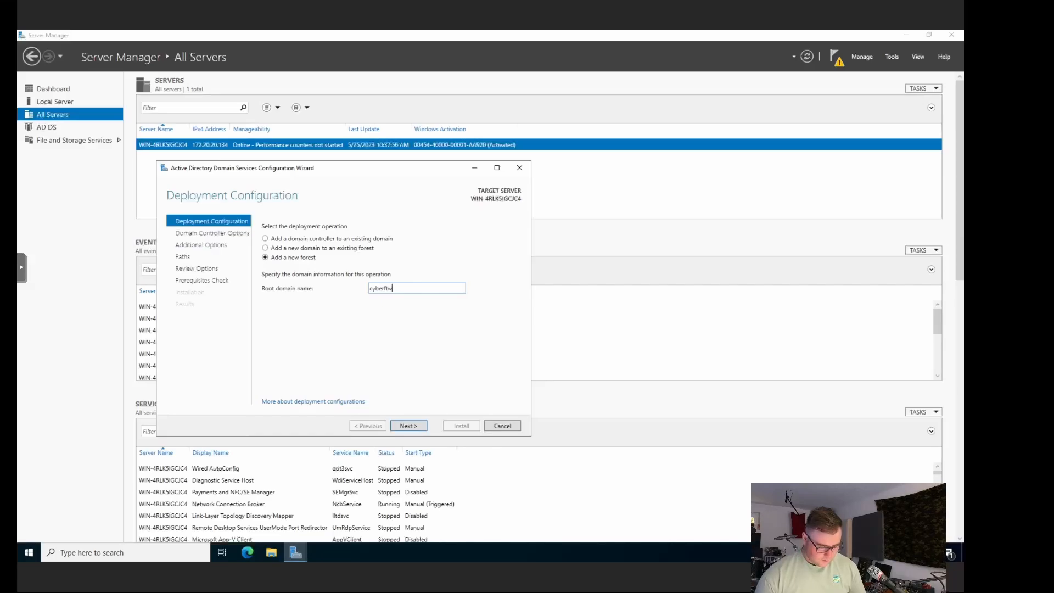
pyautogui.write('.com')
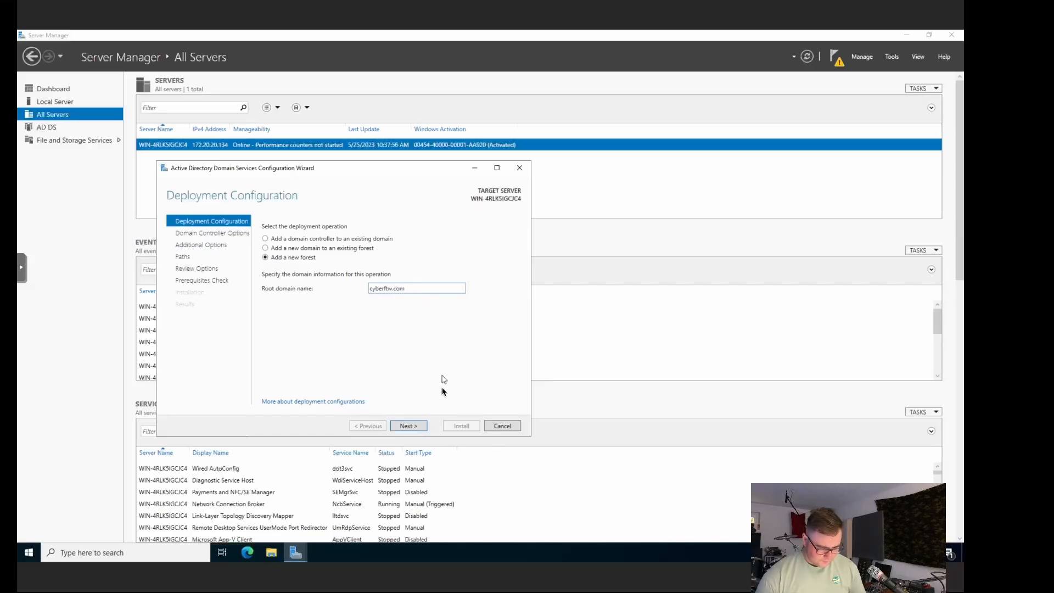
pyautogui.click(408, 426)
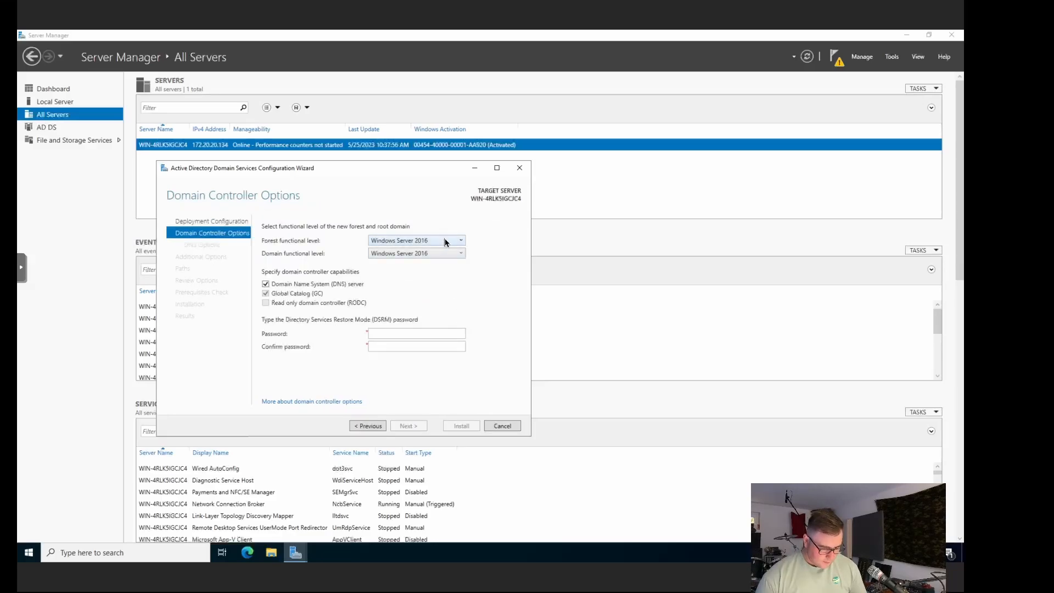
# Step: Keep the Windows Server 2016 forest functional level and type the Directory Services Restore Mode password
pyautogui.click(446, 242)
pyautogui.click(495, 242)
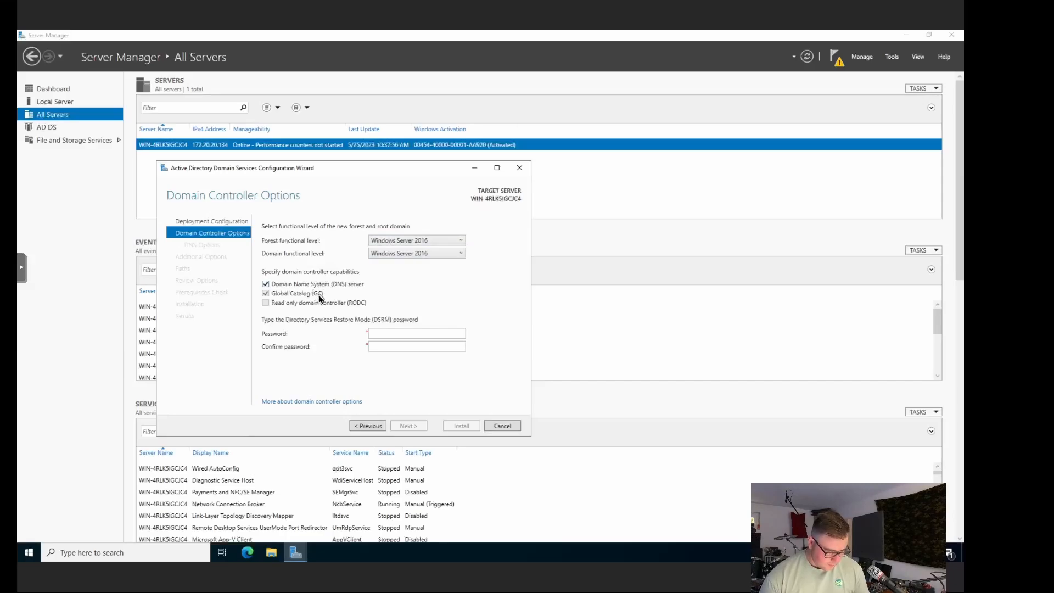
pyautogui.click(397, 334)
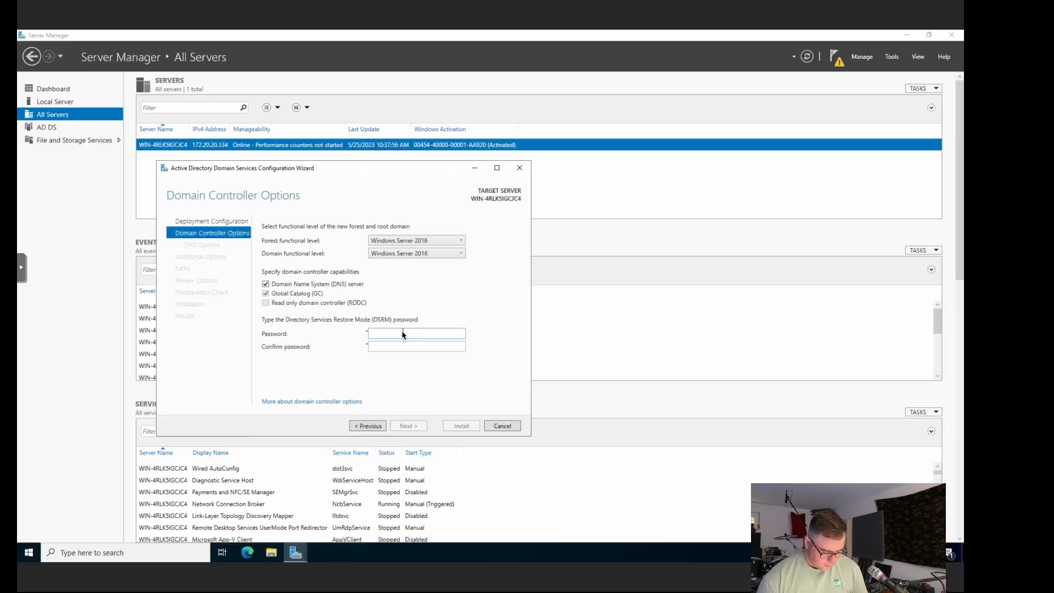
pyautogui.write('Passwor')
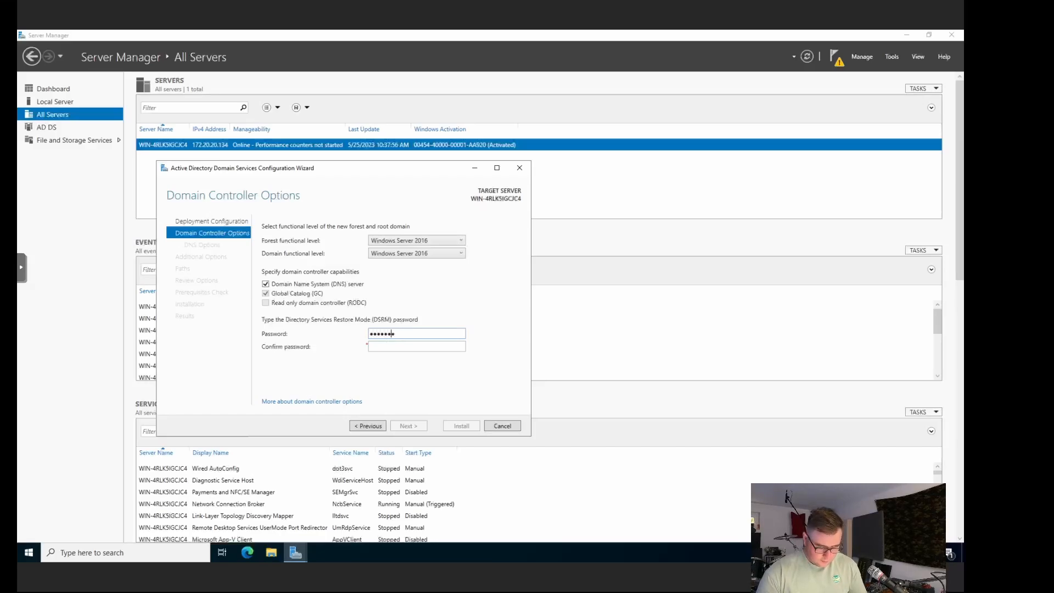
pyautogui.write('123••••••')
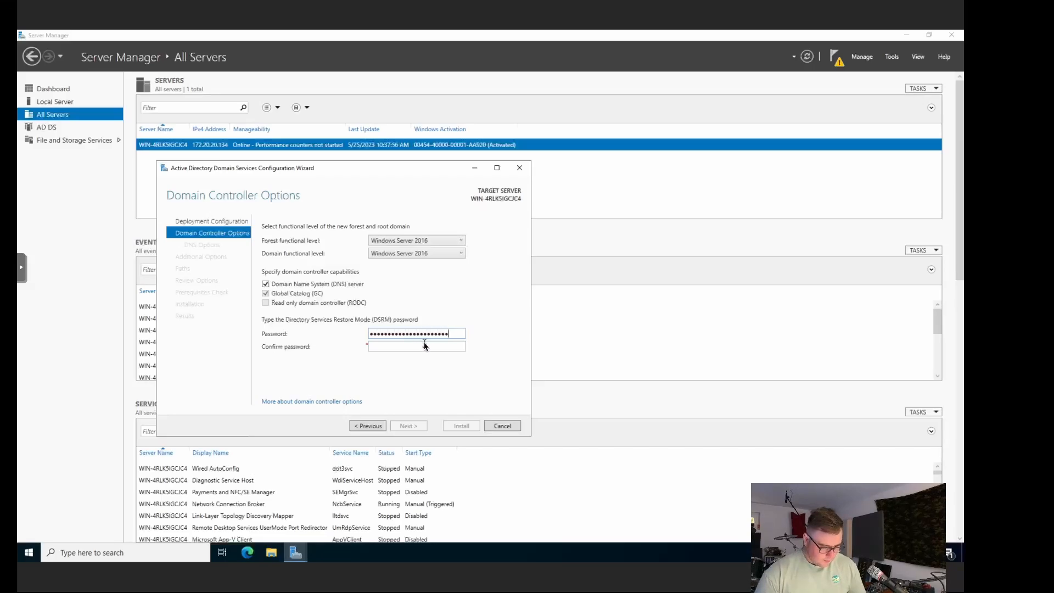
pyautogui.write('Passw0')
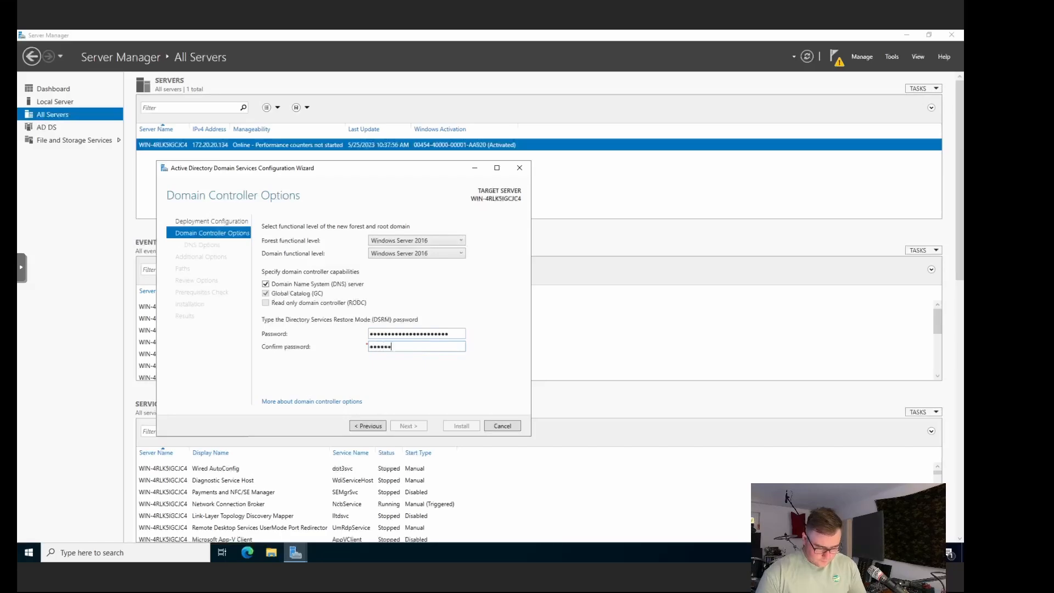
pyautogui.write('rd123Passw0rd123')
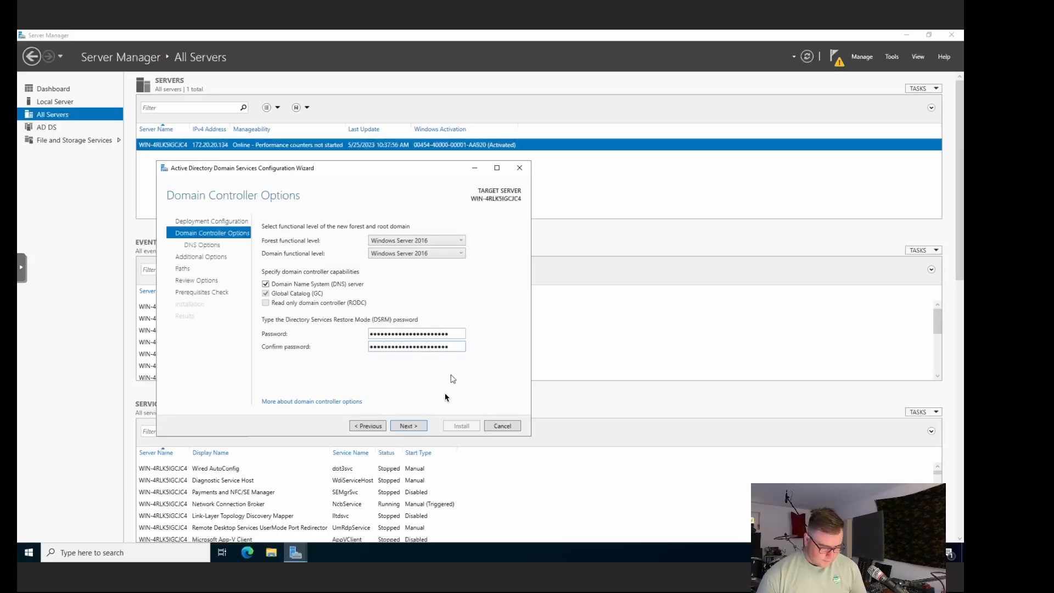
# Step: Read and dismiss the full DNS delegation warning, then continue without creating a DNS delegation
pyautogui.click(406, 427)
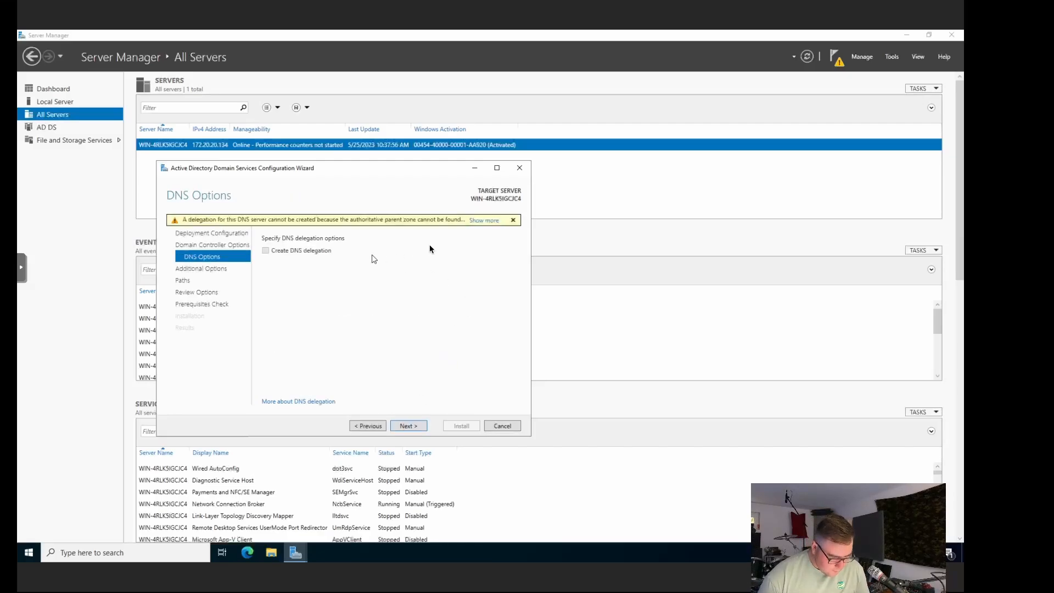
pyautogui.click(488, 222)
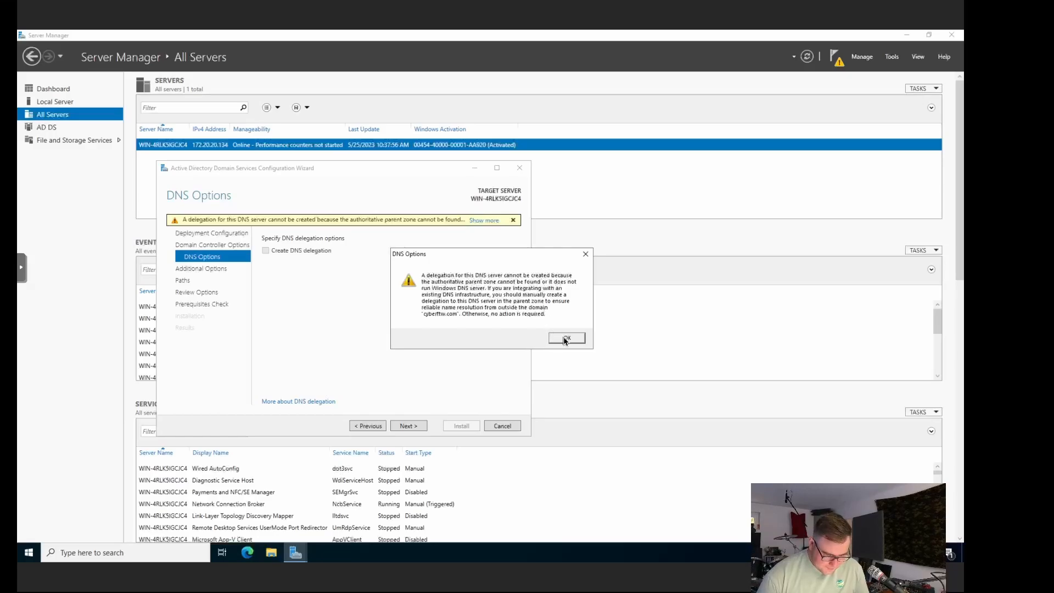
pyautogui.click(565, 339)
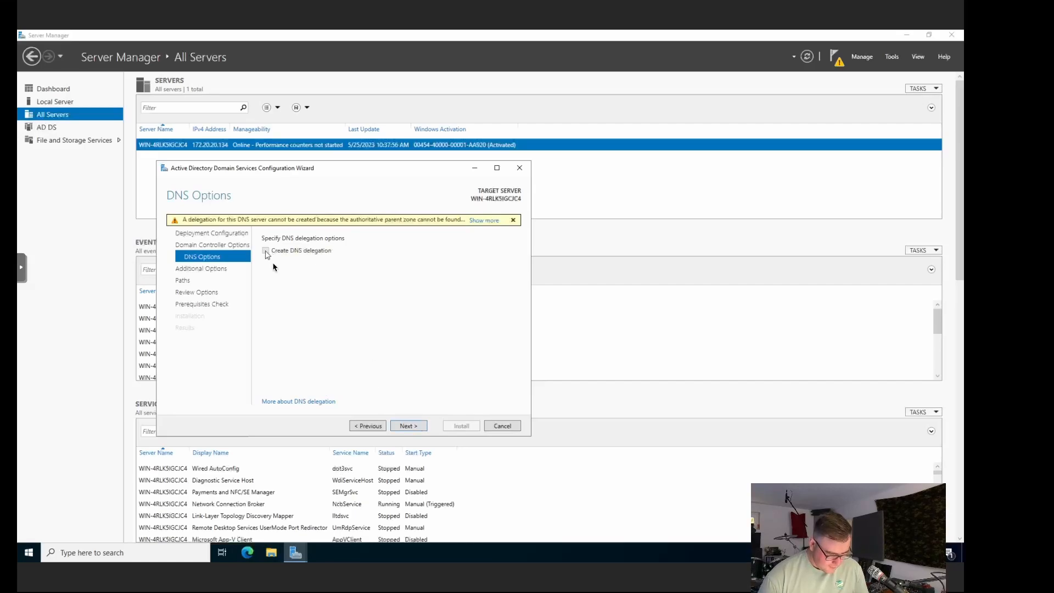
pyautogui.click(411, 425)
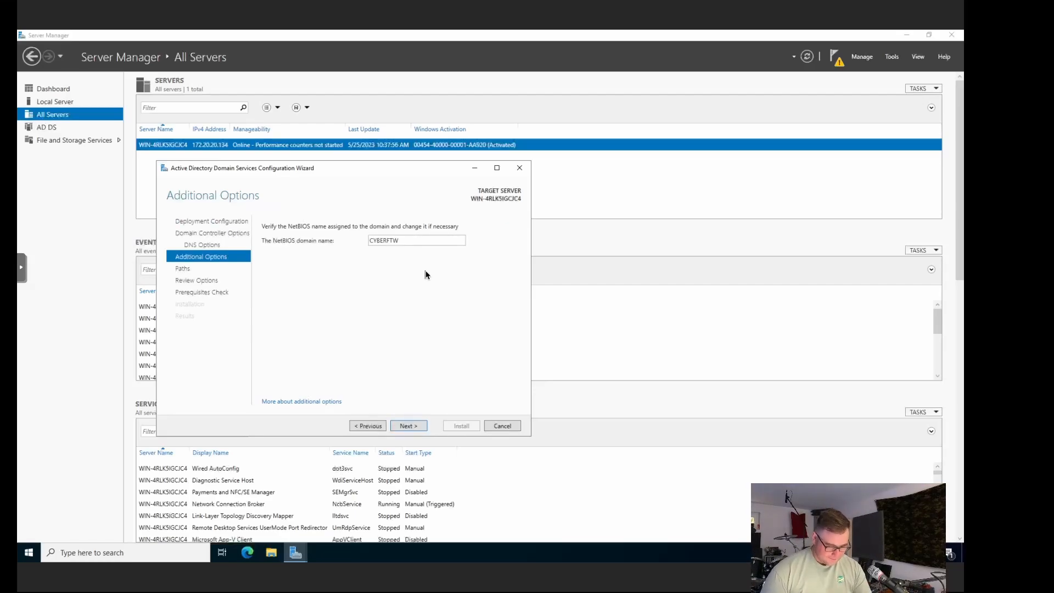
# Step: Accept NetBIOS name CYBERFTW and the default paths, review the selections, and run the prerequisites check
pyautogui.click(418, 423)
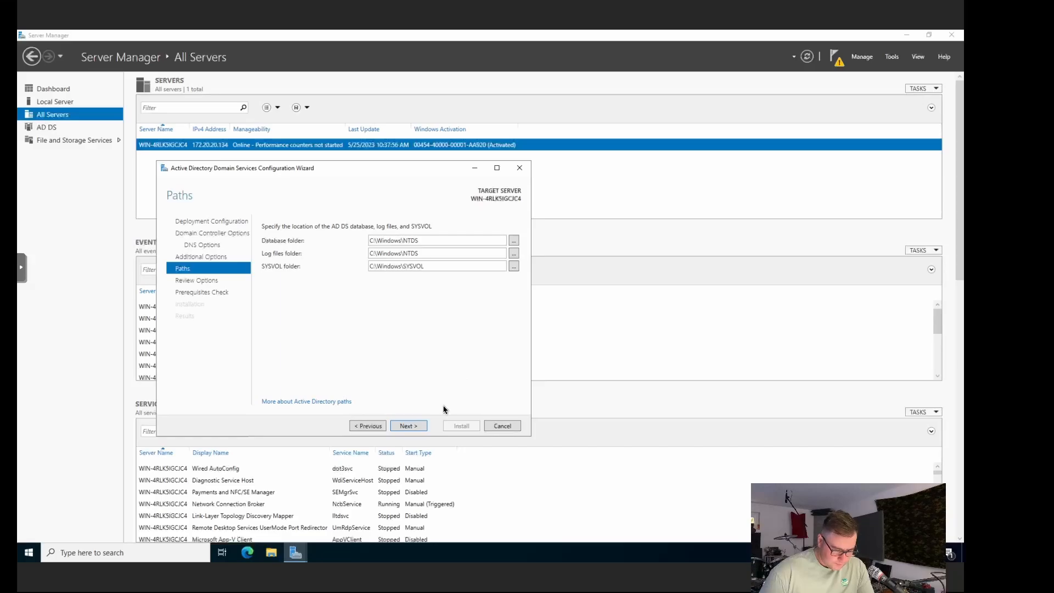
pyautogui.click(409, 427)
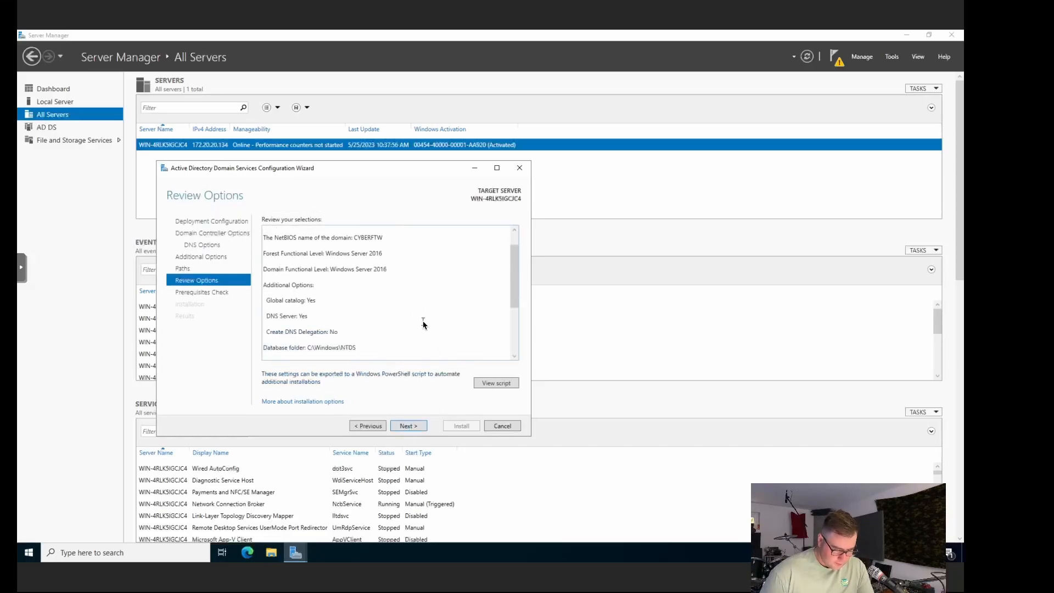
pyautogui.scroll(-2, 423, 325)
pyautogui.scroll(1, 423, 324)
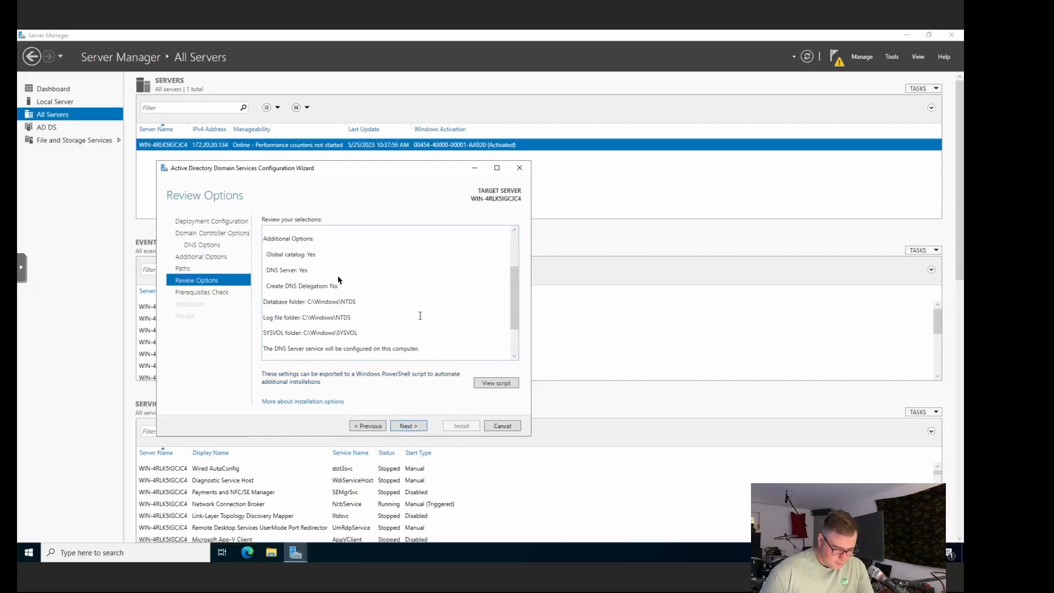
pyautogui.scroll(-1, 418, 354)
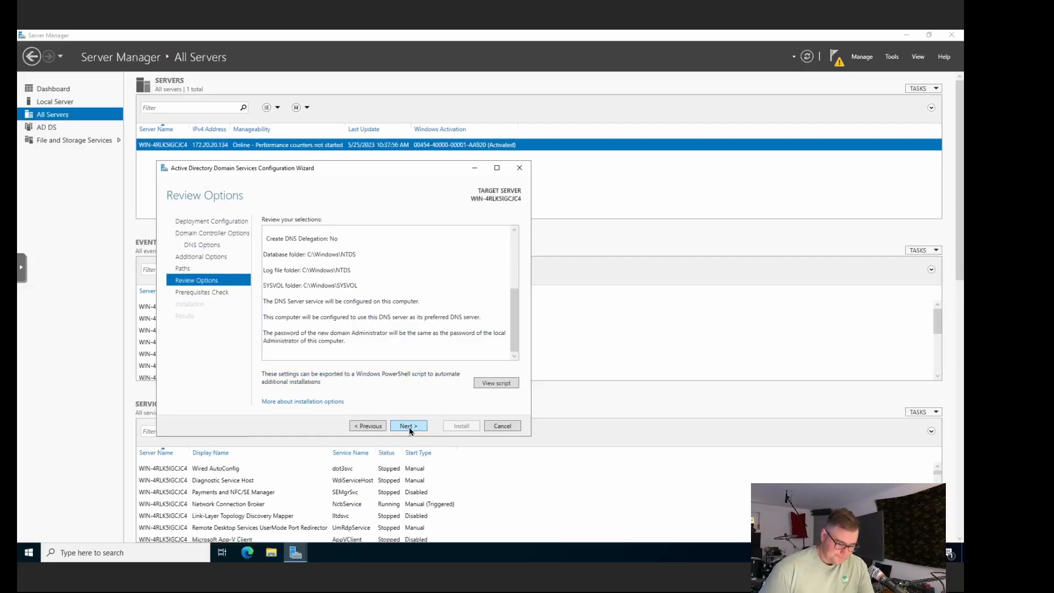
pyautogui.click(408, 426)
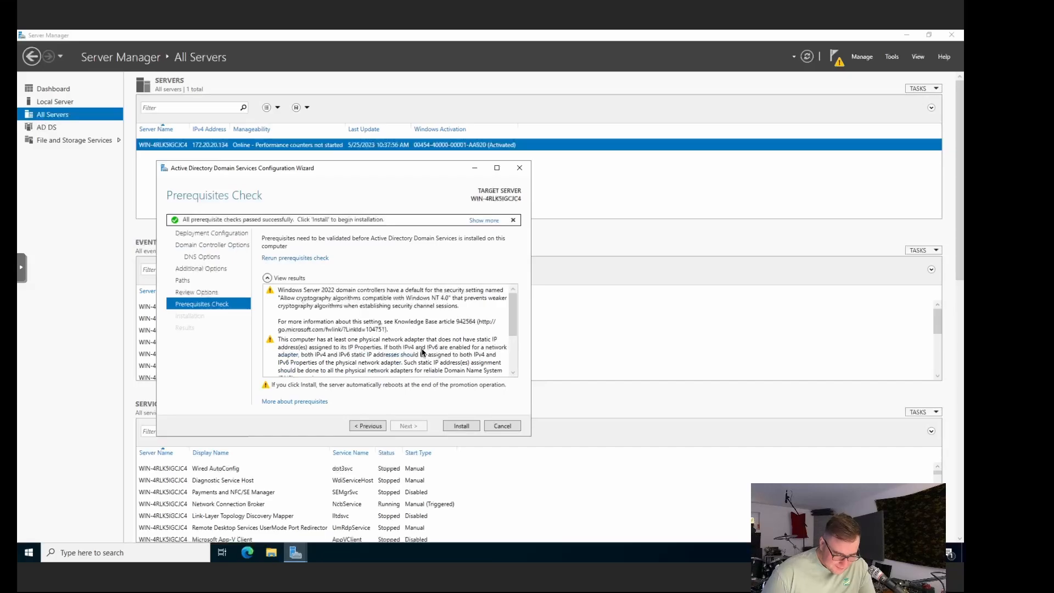
# Step: Review the passed prerequisite results and install AD DS to promote the server to domain controller
pyautogui.scroll(-3, 422, 352)
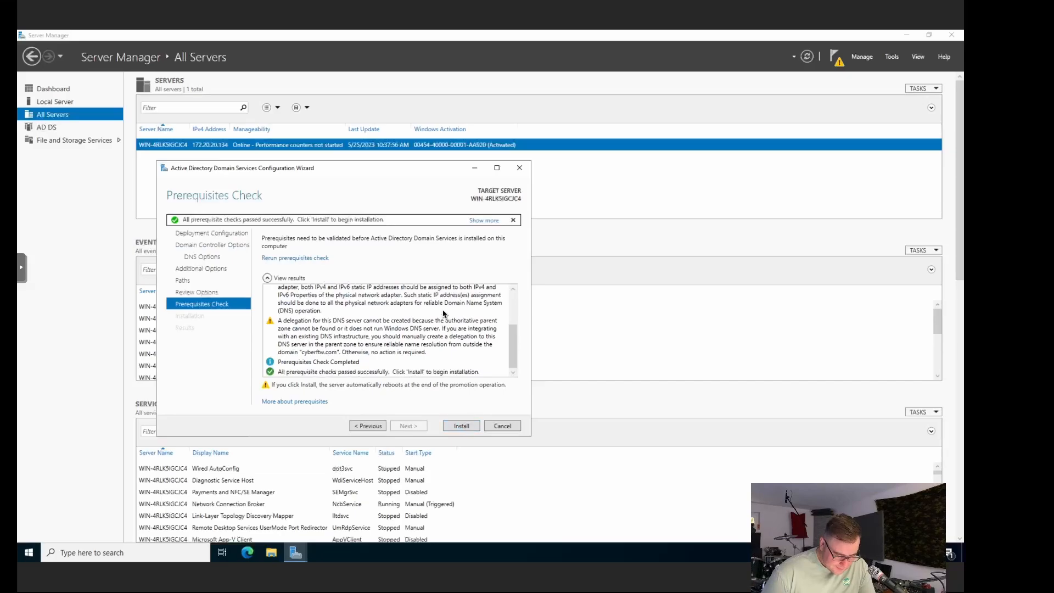
pyautogui.scroll(3, 444, 313)
pyautogui.scroll(-3, 445, 314)
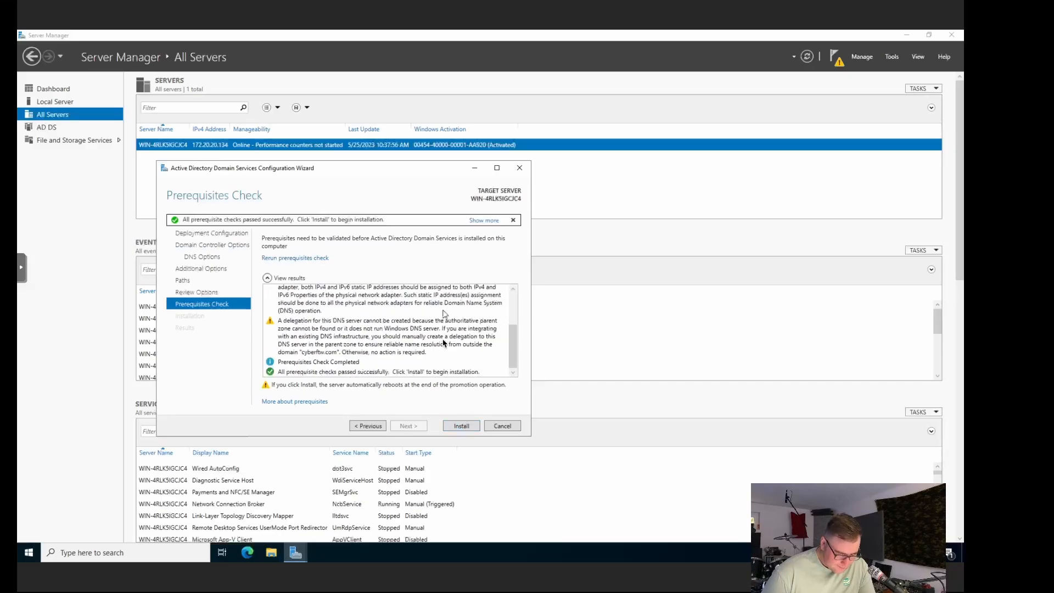
pyautogui.click(459, 423)
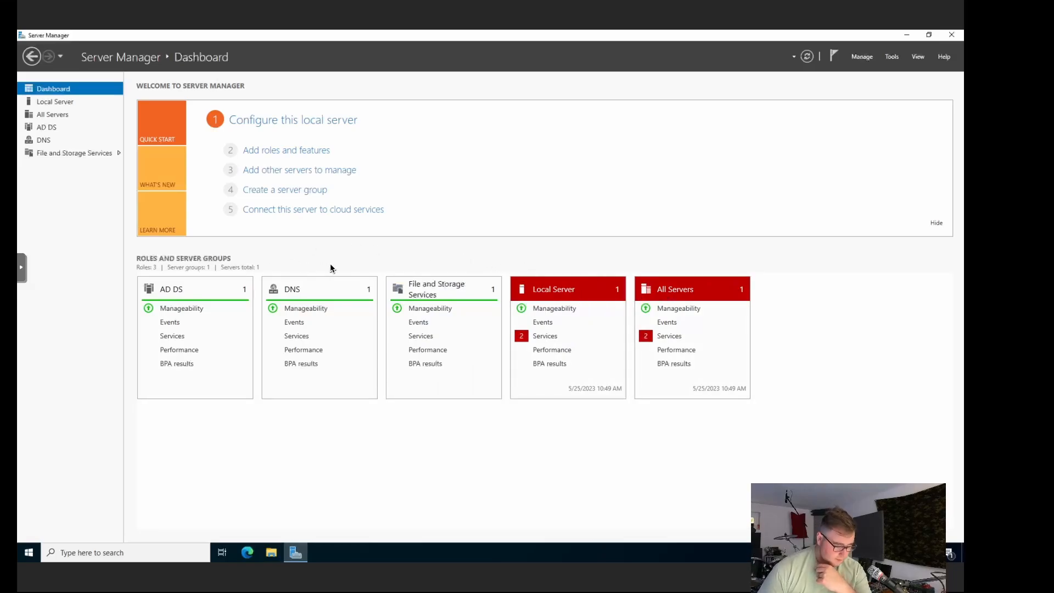
# Step: Check AD DS manageability and the AD DS and Local Server pages, then launch Active Directory Administrative Center
pyautogui.click(196, 310)
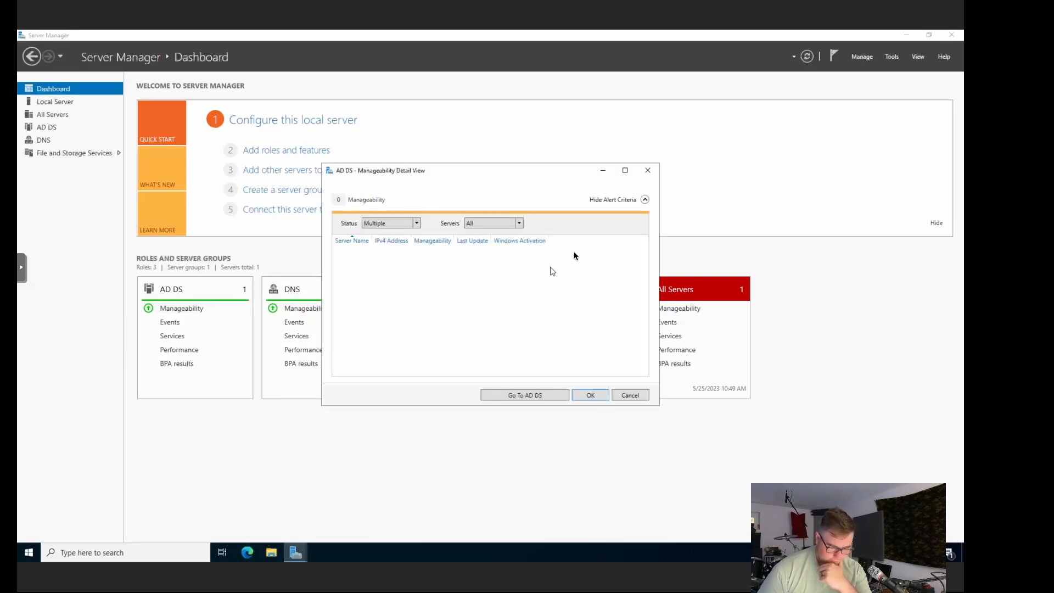
pyautogui.click(648, 170)
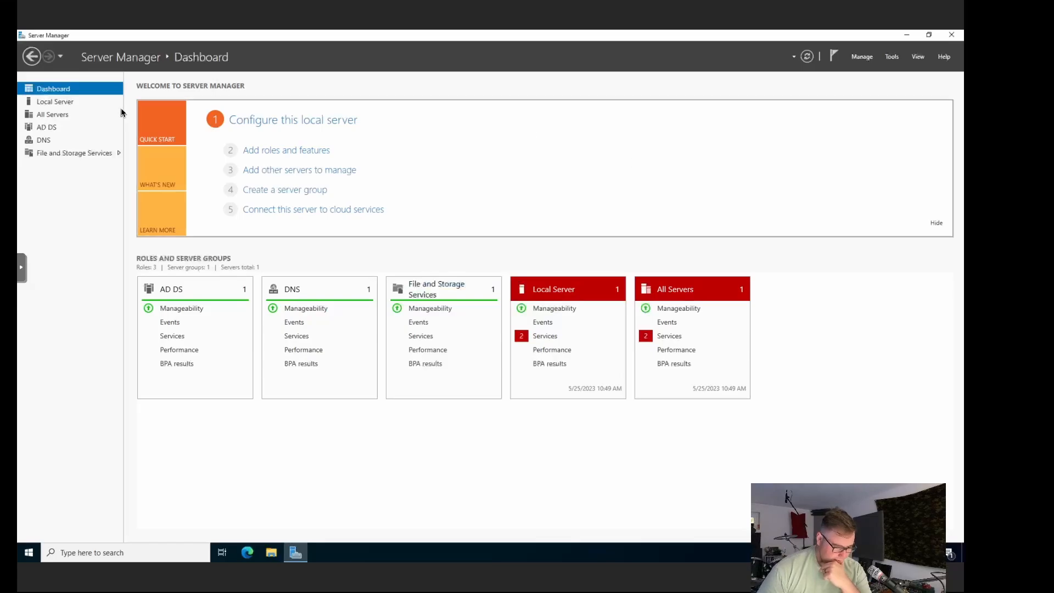
pyautogui.click(47, 128)
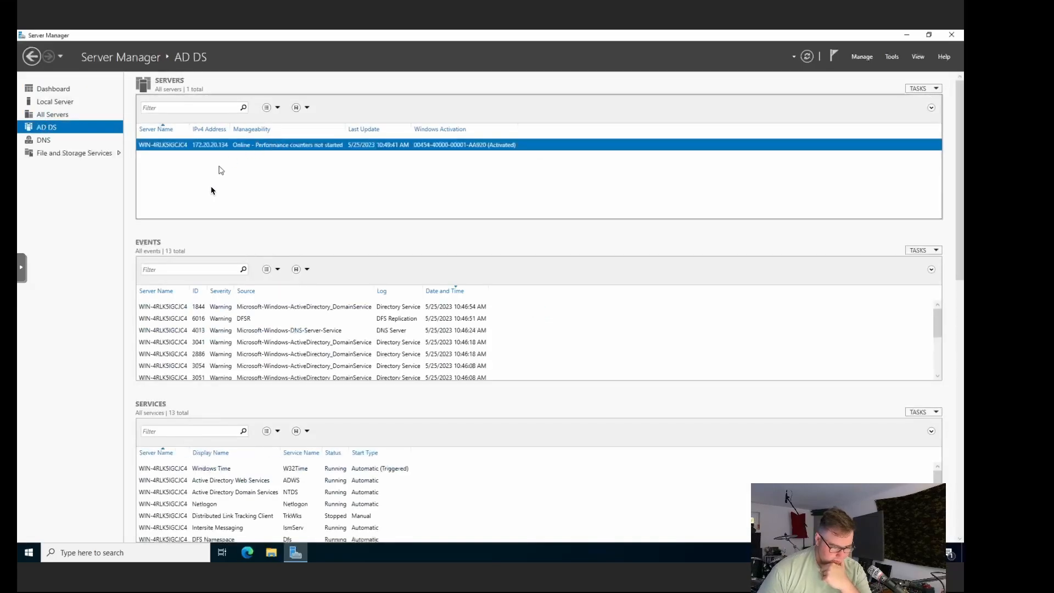
pyautogui.click(59, 103)
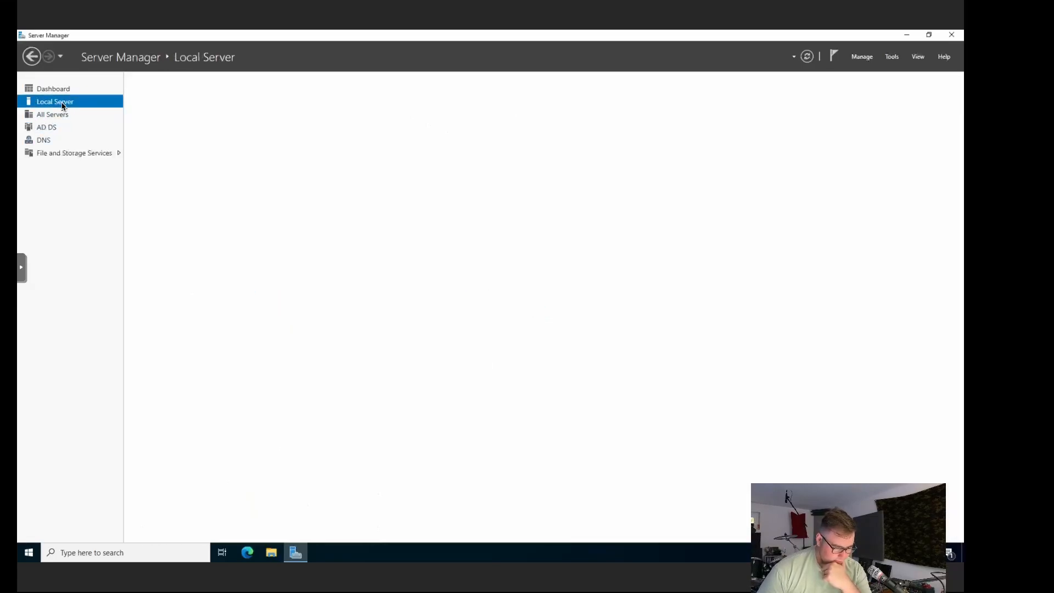
pyautogui.click(49, 127)
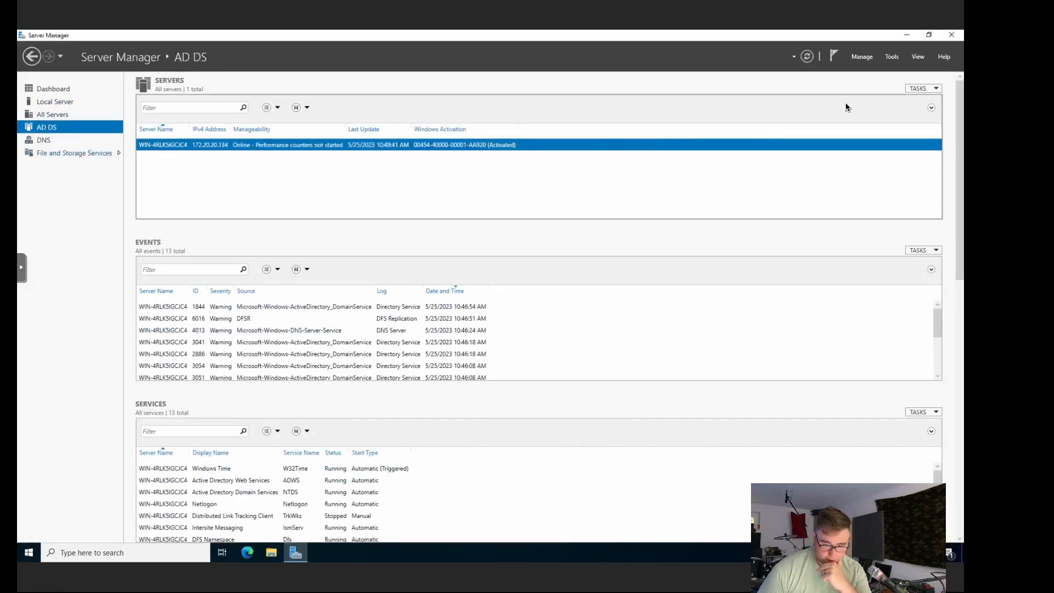
pyautogui.click(889, 57)
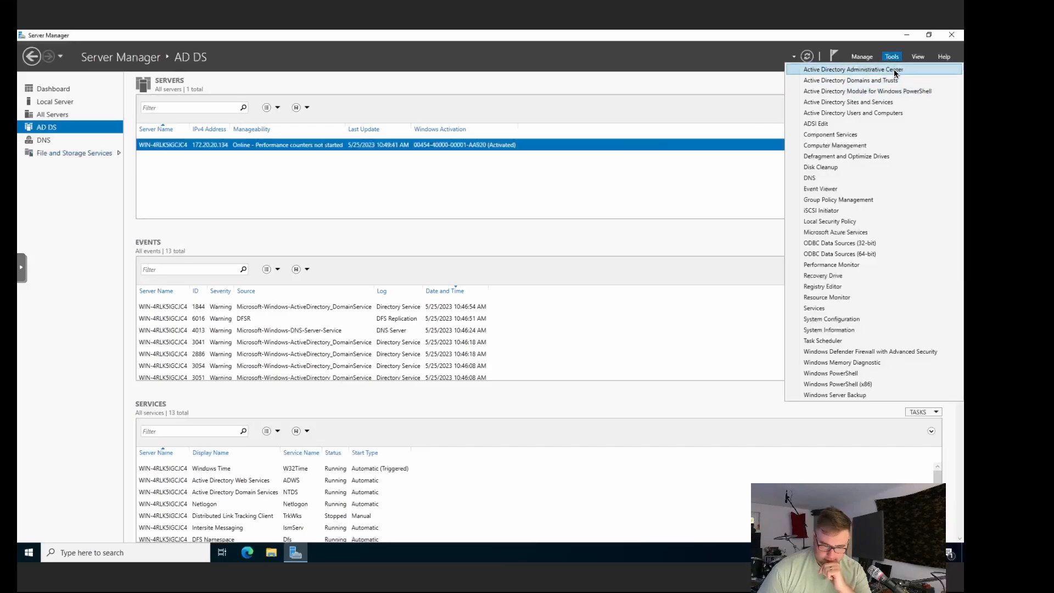
pyautogui.click(893, 70)
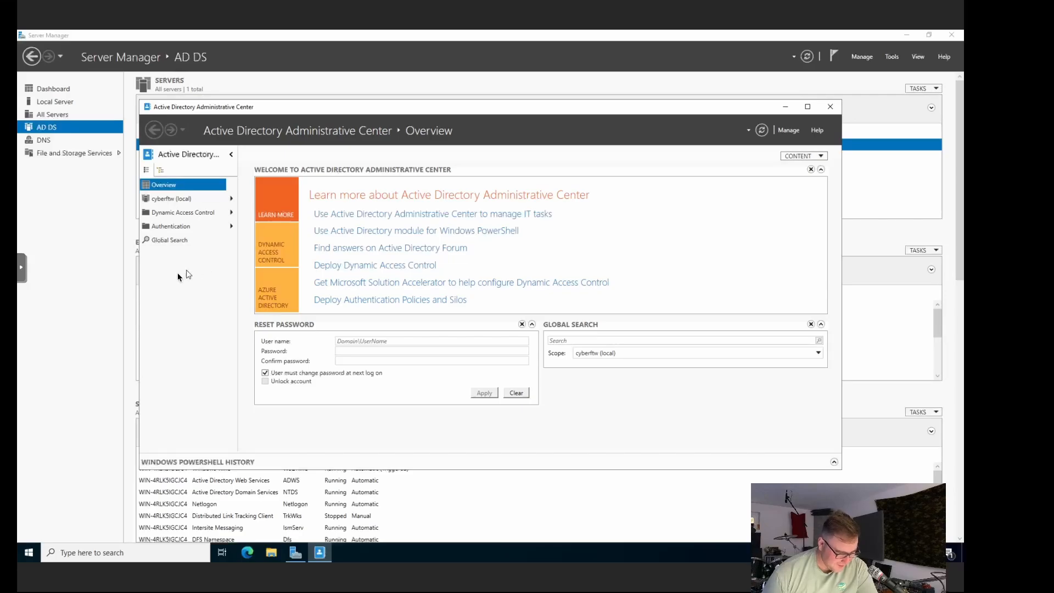
# Step: Browse the cyberftw (local) domain, Authentication Policies and Dynamic Access Control nodes
pyautogui.click(184, 200)
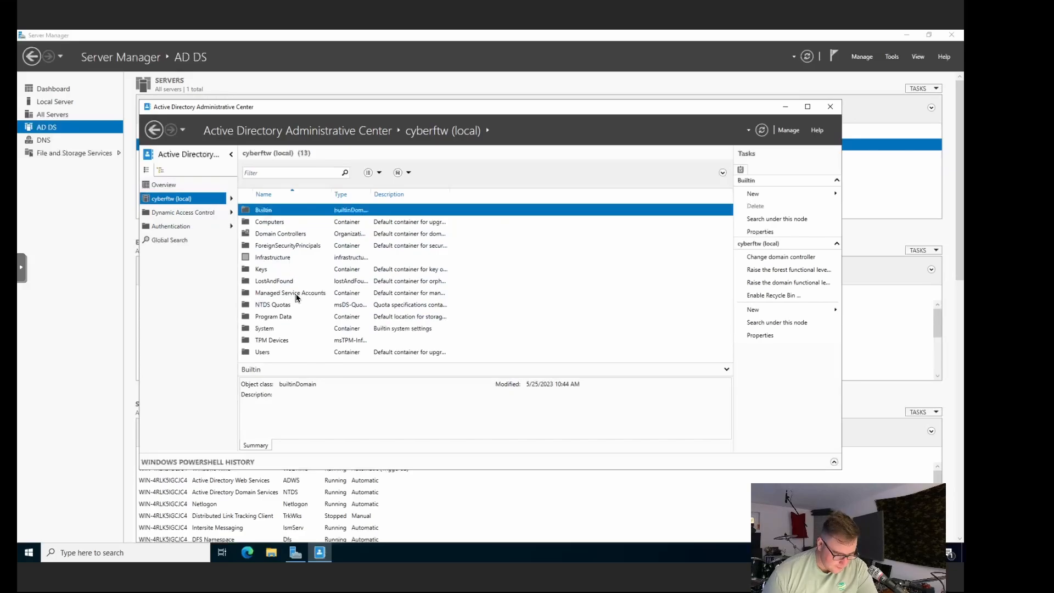
pyautogui.click(193, 226)
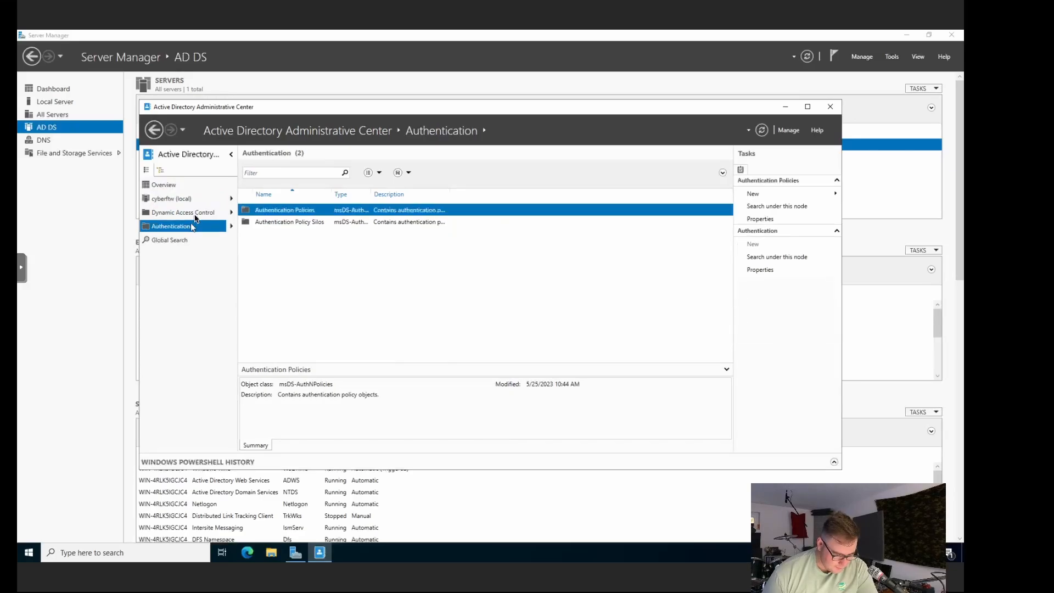
pyautogui.click(191, 213)
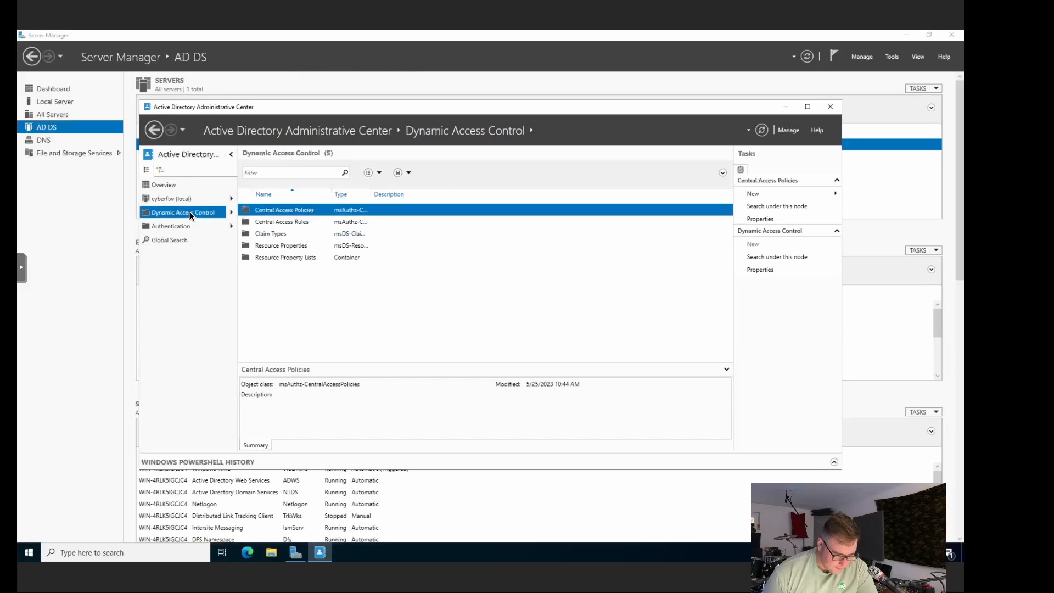
pyautogui.click(177, 202)
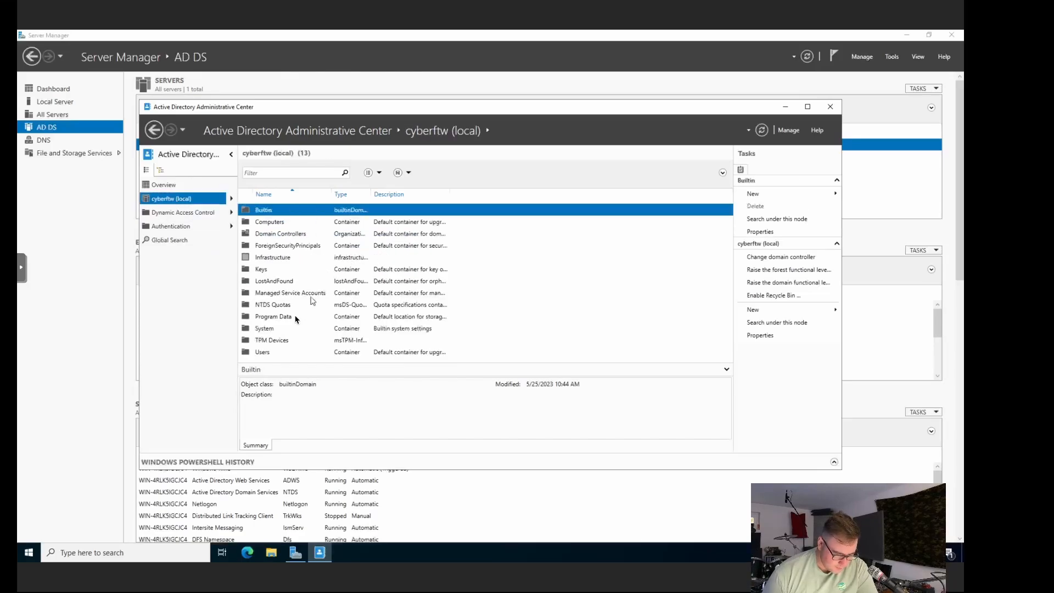
# Step: Open the Users container, scroll its accounts, and check the Administrator account's action menu
pyautogui.doubleClick(285, 354)
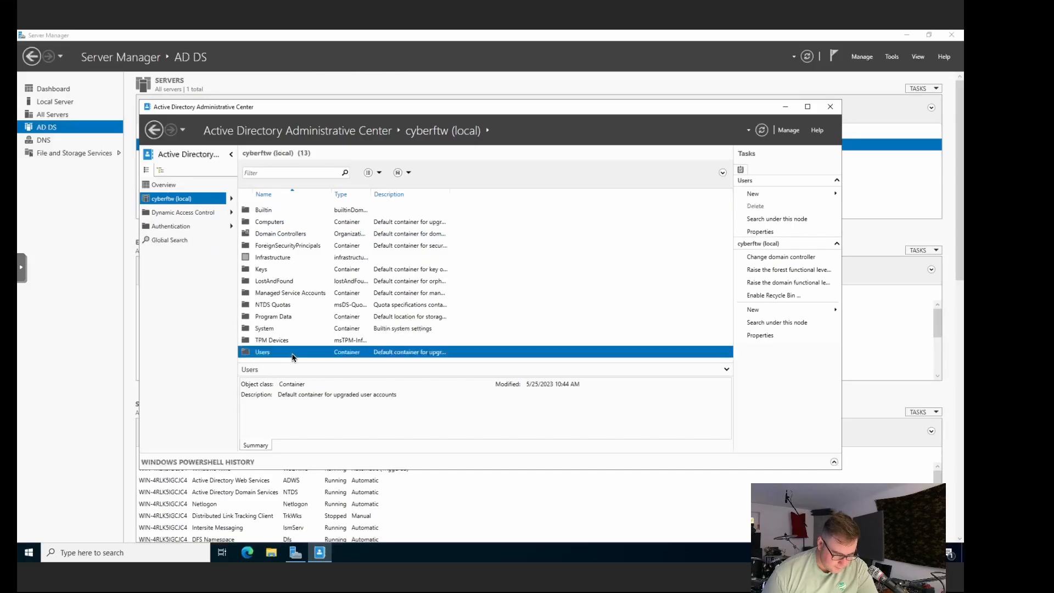
pyautogui.scroll(-3, 392, 268)
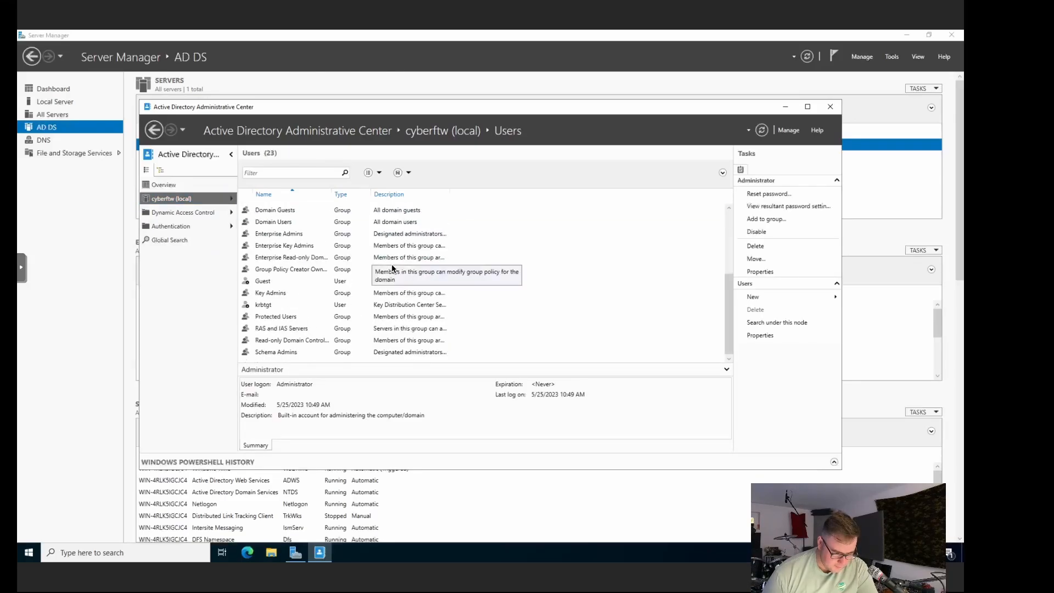
pyautogui.scroll(3, 392, 268)
pyautogui.scroll(-3, 393, 268)
pyautogui.scroll(3, 393, 269)
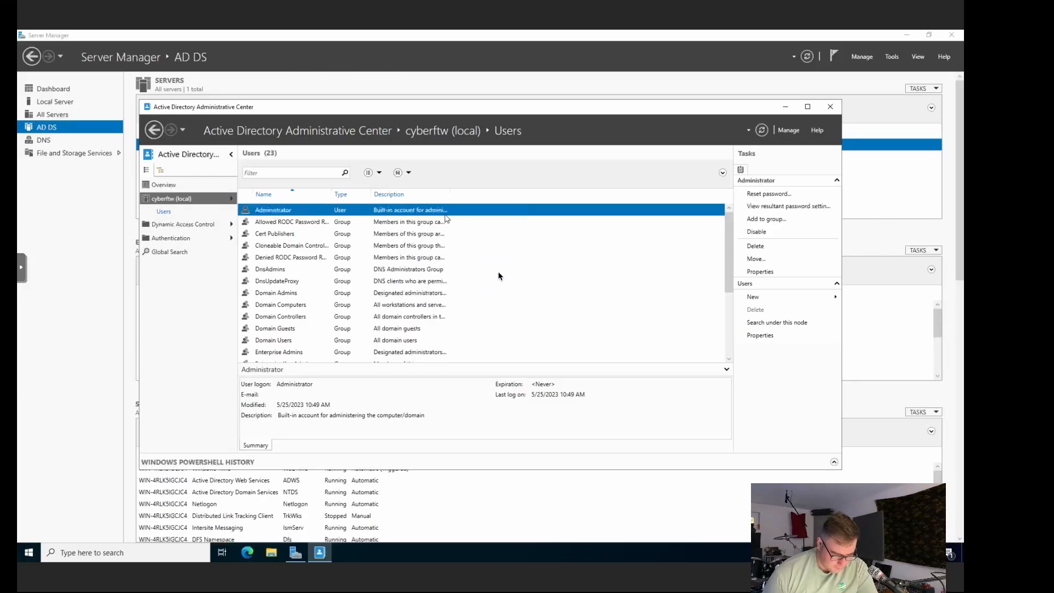
pyautogui.scroll(-3, 489, 319)
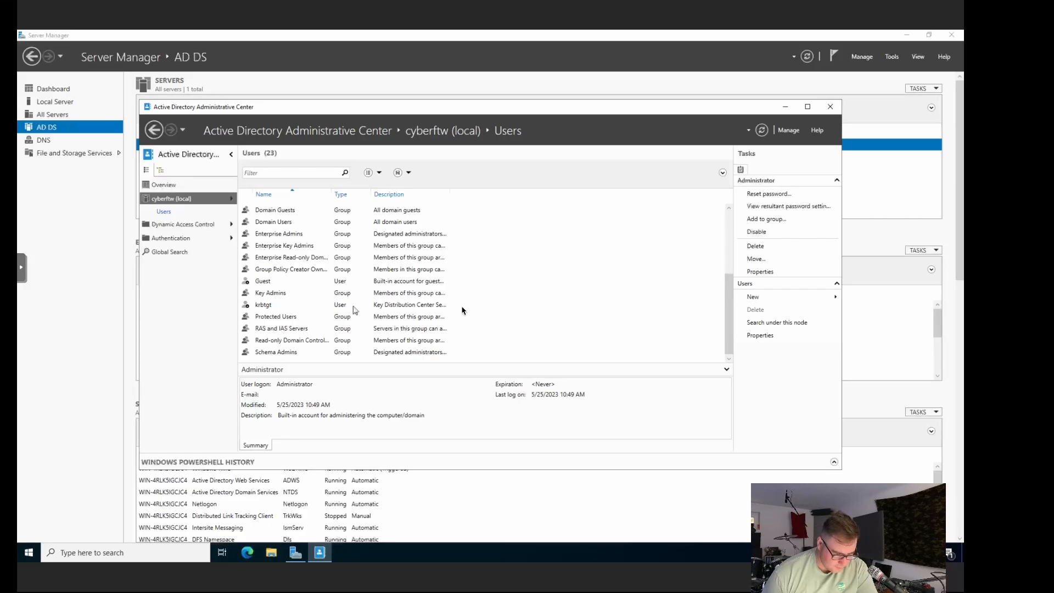
pyautogui.rightClick(491, 341)
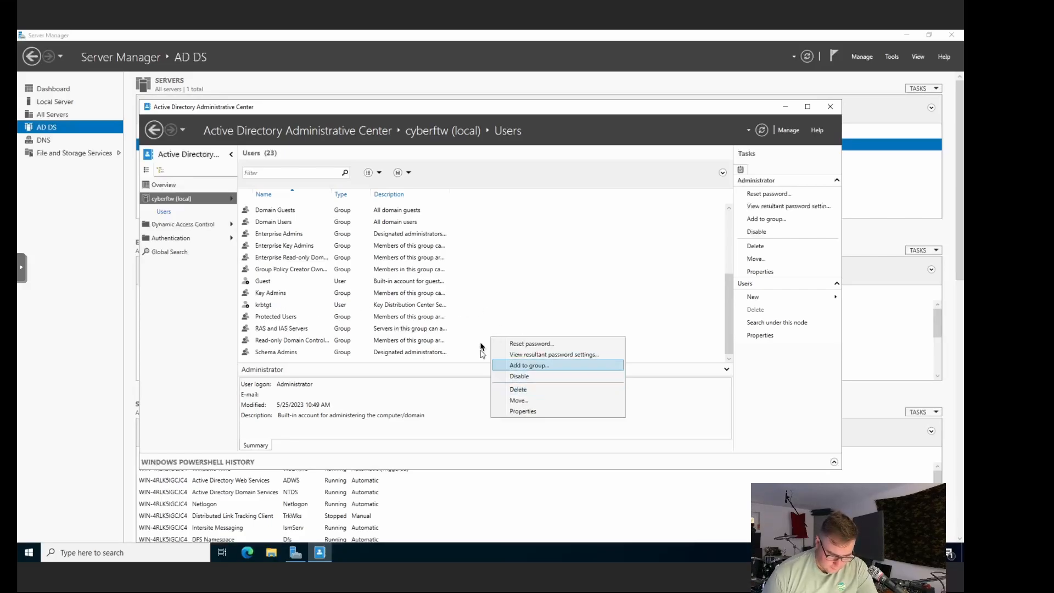
pyautogui.click(467, 349)
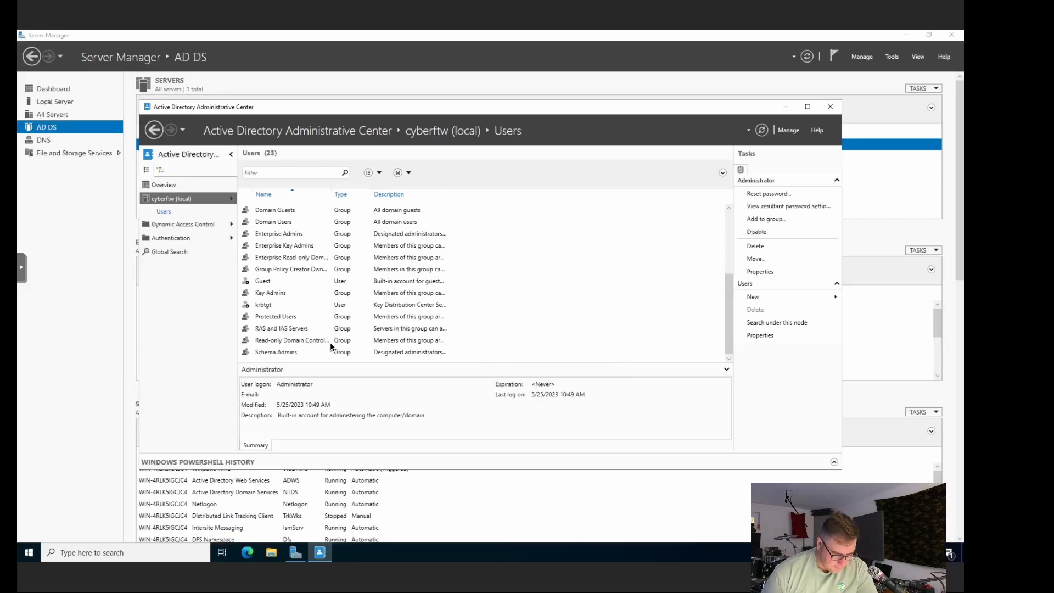
pyautogui.scroll(4, 369, 282)
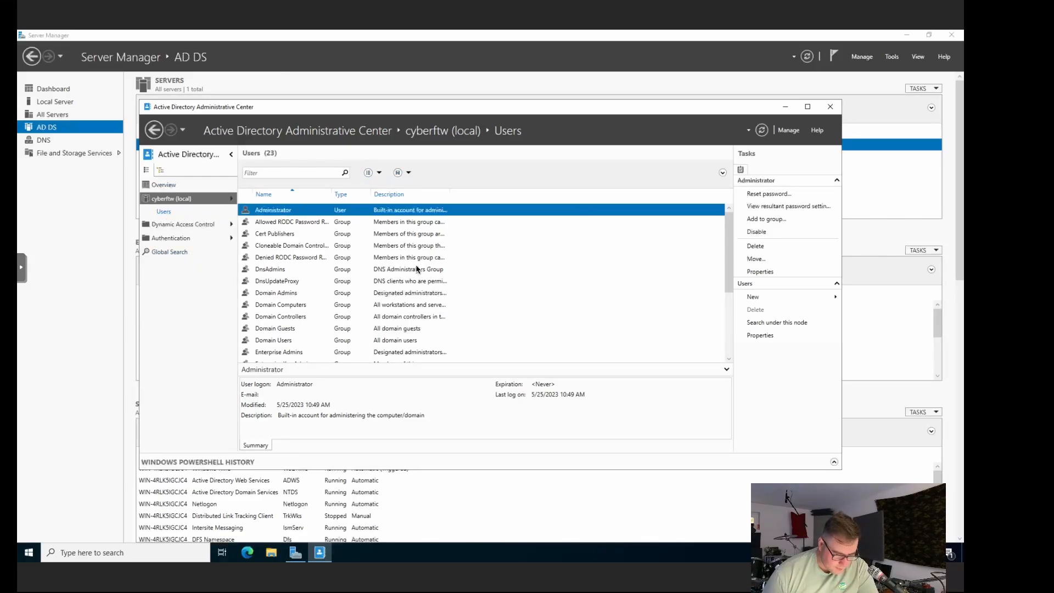
pyautogui.click(132, 553)
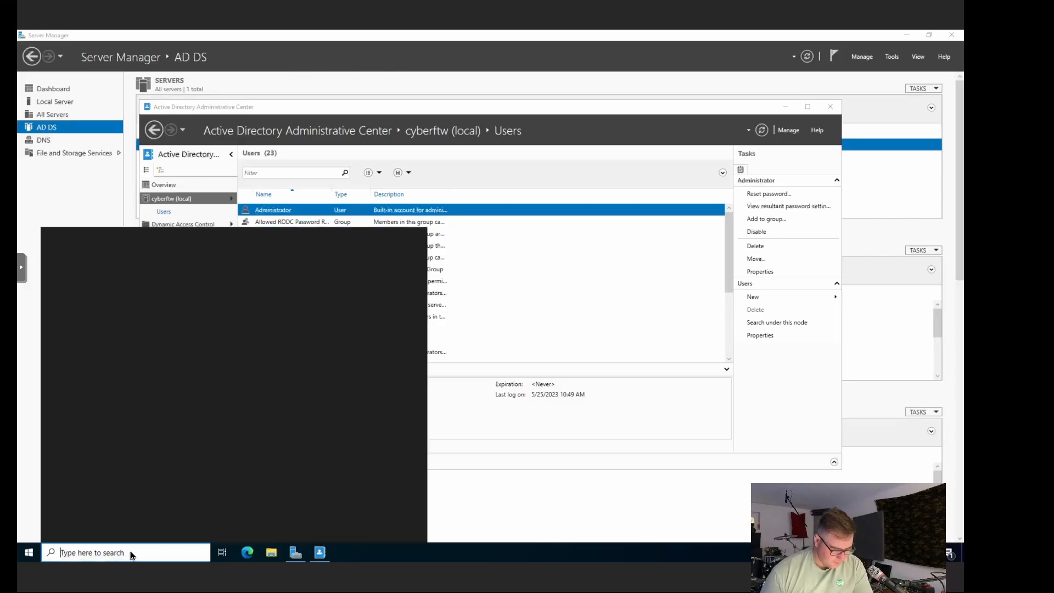
pyautogui.write('mmc')
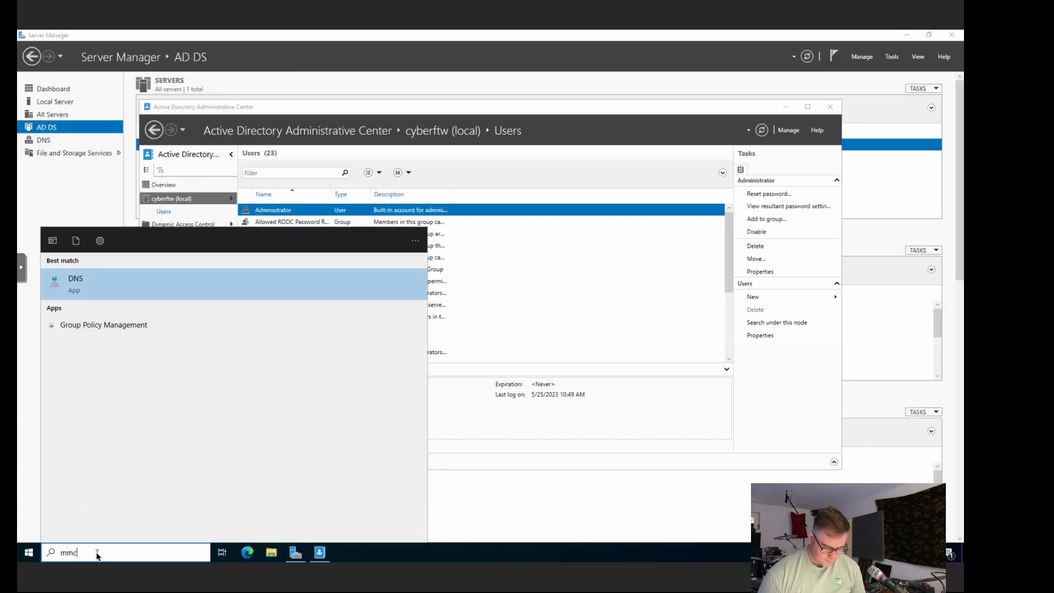
pyautogui.press('BackSpace')
pyautogui.write('s')
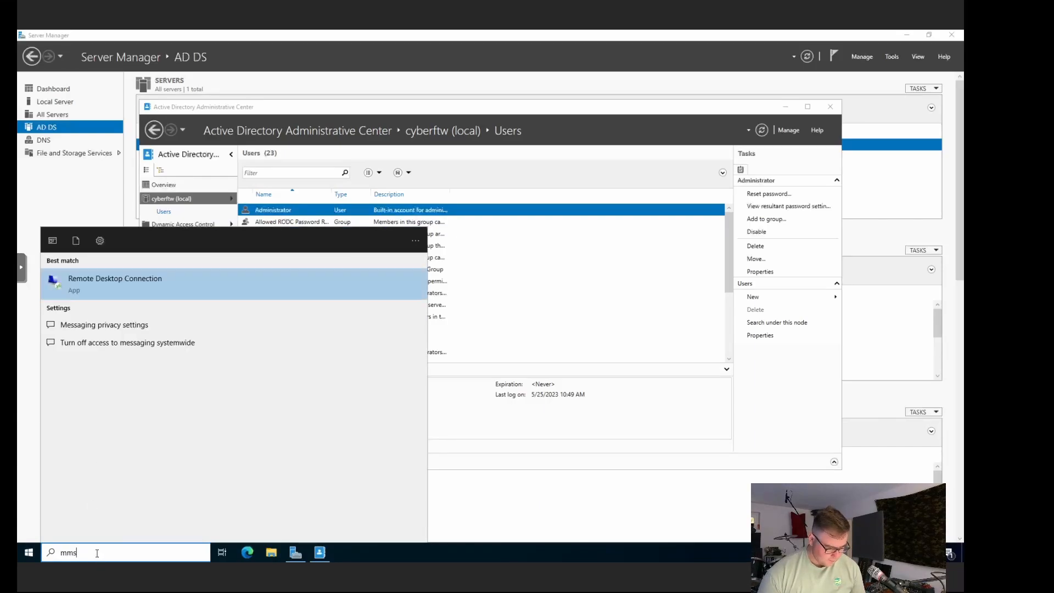
pyautogui.press('BackSpace')
pyautogui.press('BackSpace')
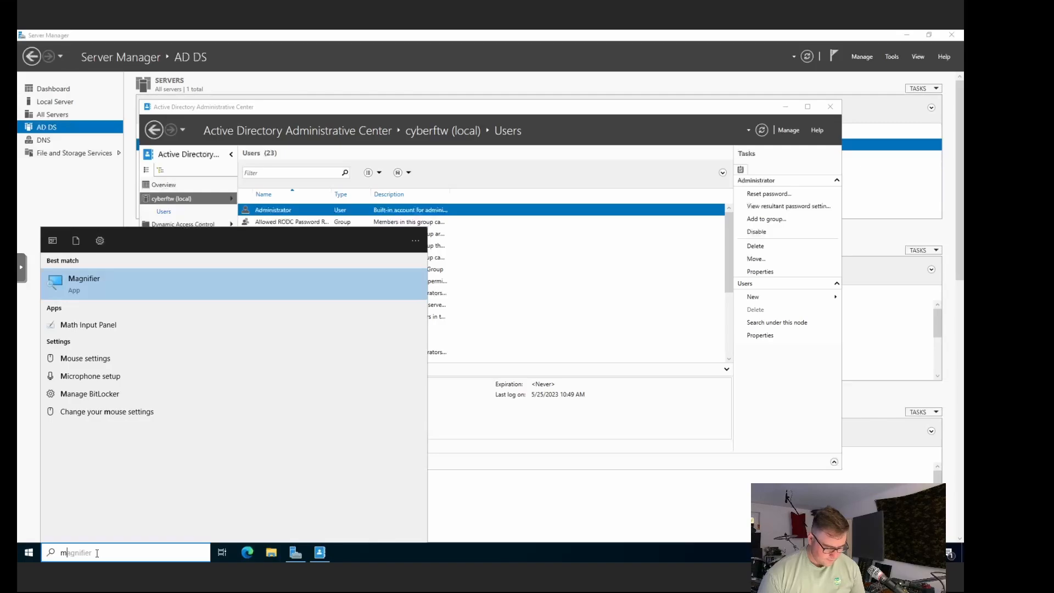
pyautogui.press('BackSpace')
pyautogui.write('m')
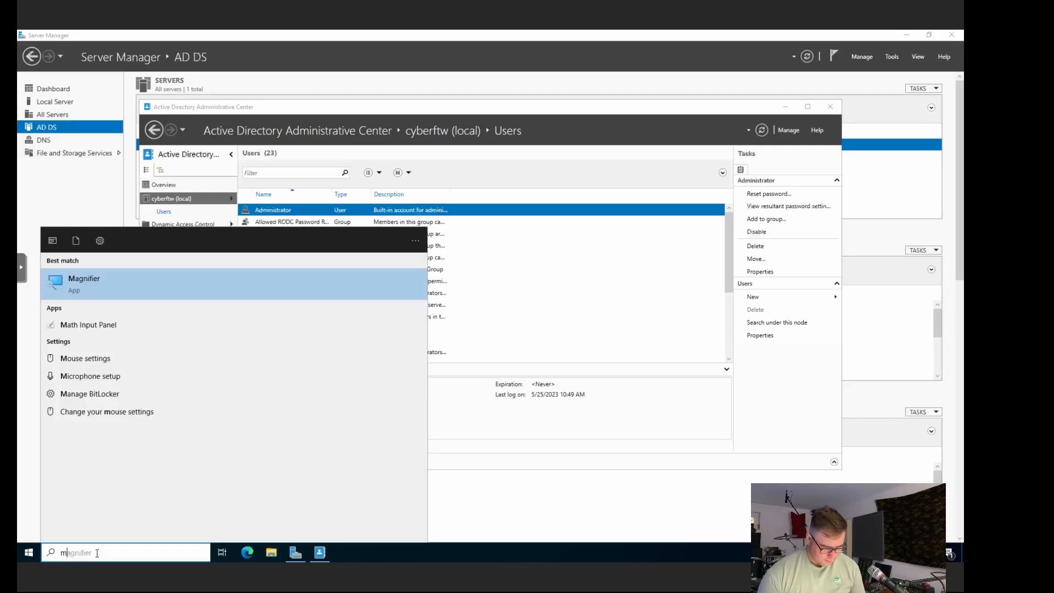
pyautogui.press('BackSpace')
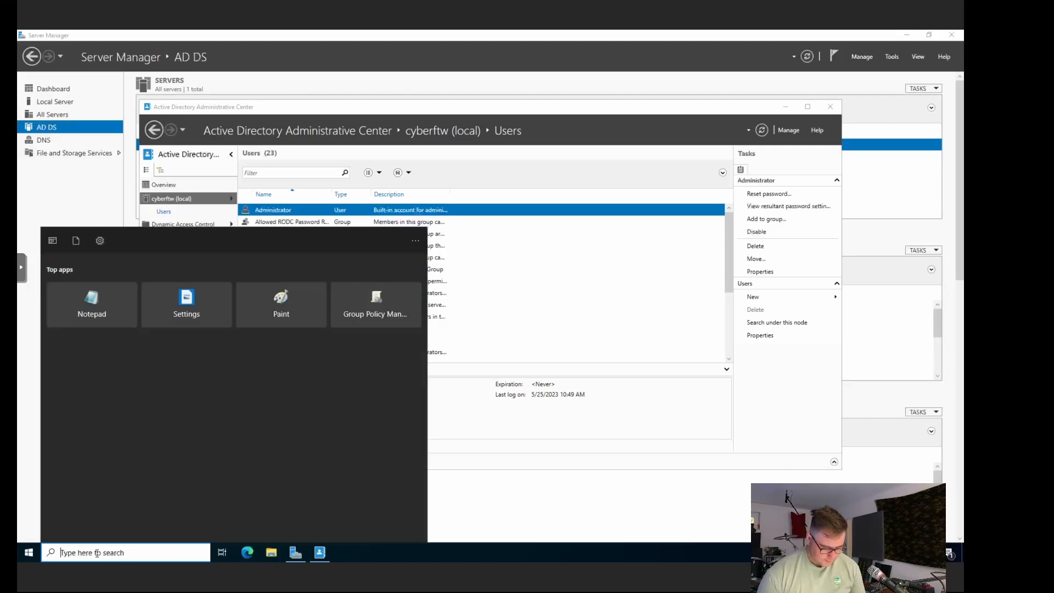
pyautogui.write('mmc')
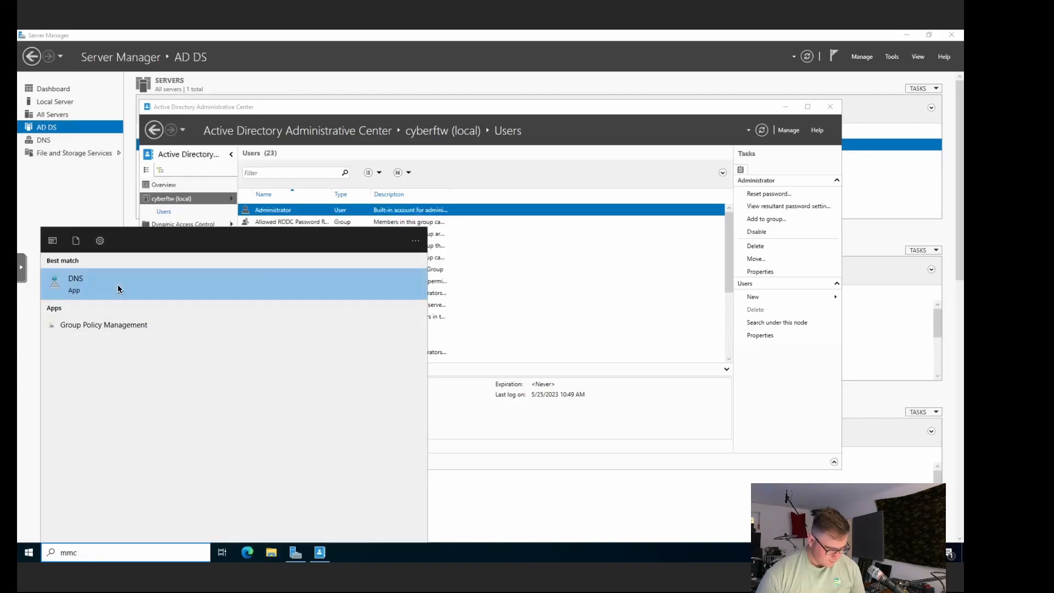
pyautogui.press('BackSpace')
pyautogui.press('BackSpace')
pyautogui.press('BackSpace')
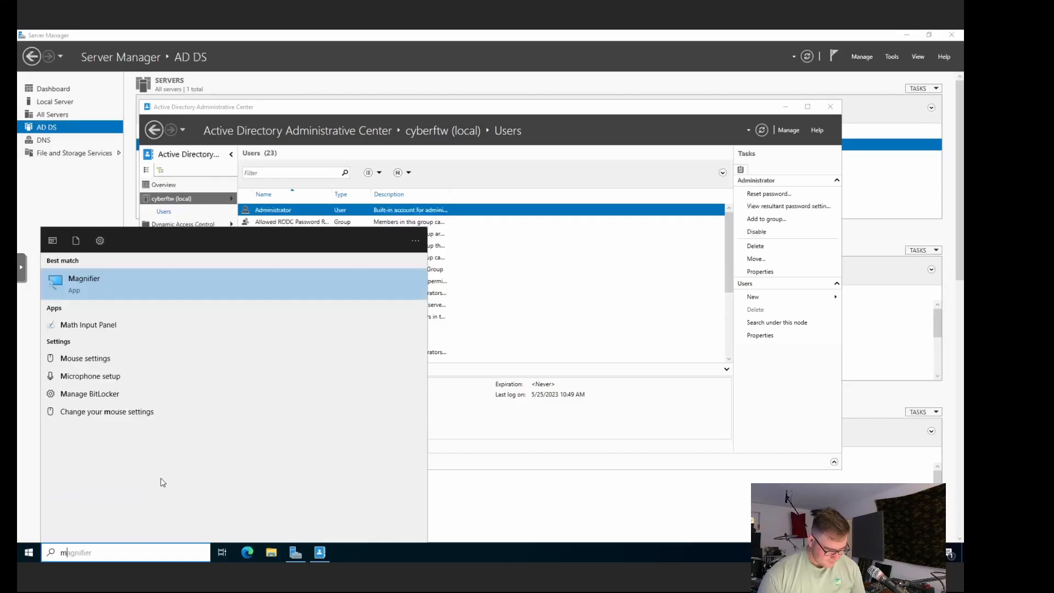
pyautogui.write('microso')
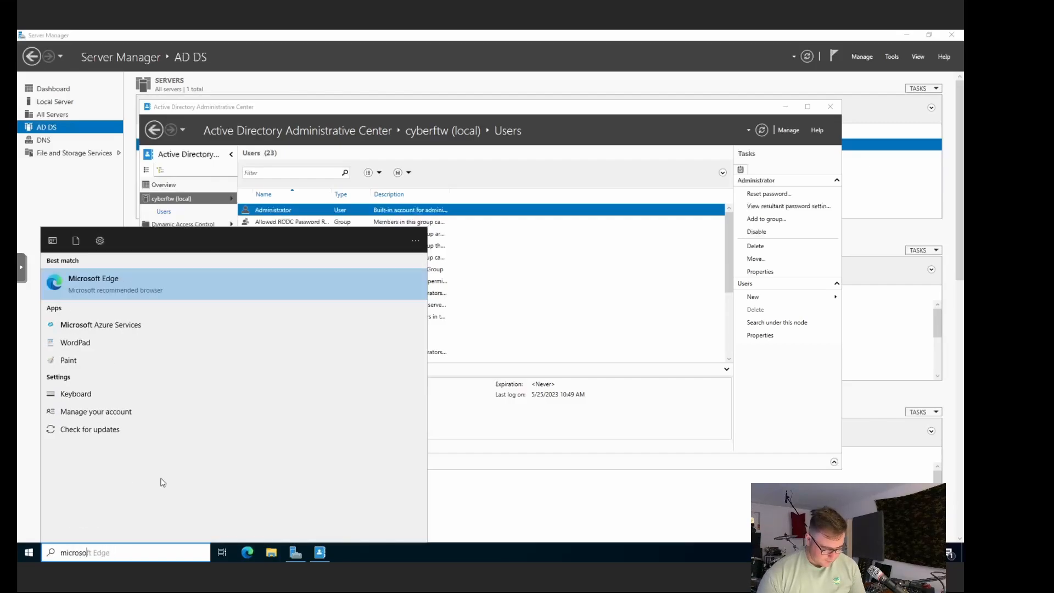
pyautogui.write('ft man')
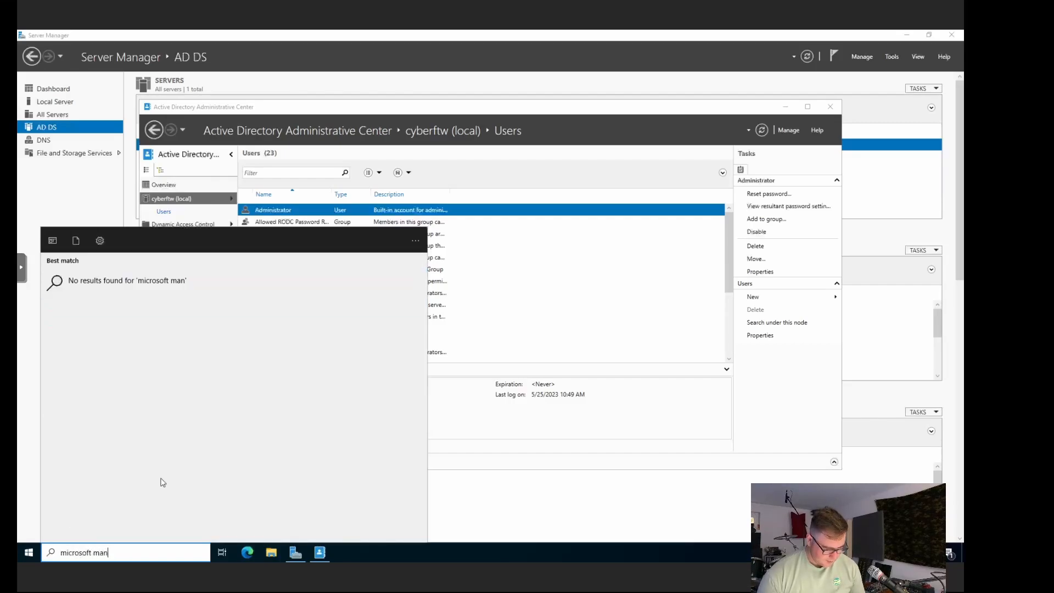
pyautogui.press('BackSpace')
pyautogui.press('BackSpace')
pyautogui.press('BackSpace')
pyautogui.press('BackSpace')
pyautogui.press('BackSpace')
pyautogui.press('BackSpace')
pyautogui.press('BackSpace')
pyautogui.press('BackSpace')
pyautogui.press('BackSpace')
pyautogui.press('BackSpace')
pyautogui.press('BackSpace')
pyautogui.press('BackSpace')
pyautogui.press('BackSpace')
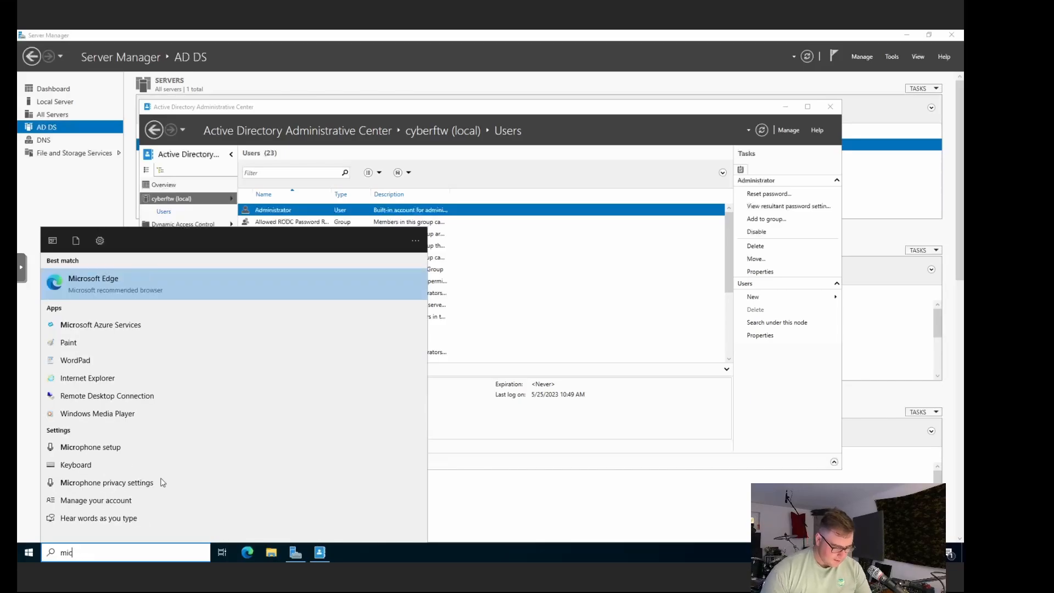
pyautogui.click(577, 357)
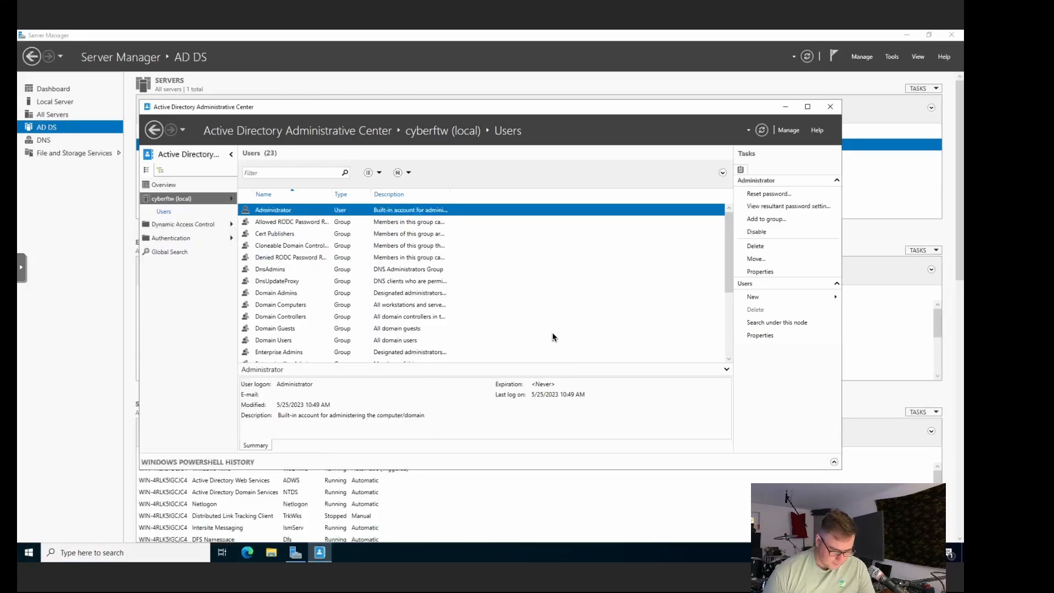
pyautogui.scroll(-3, 340, 307)
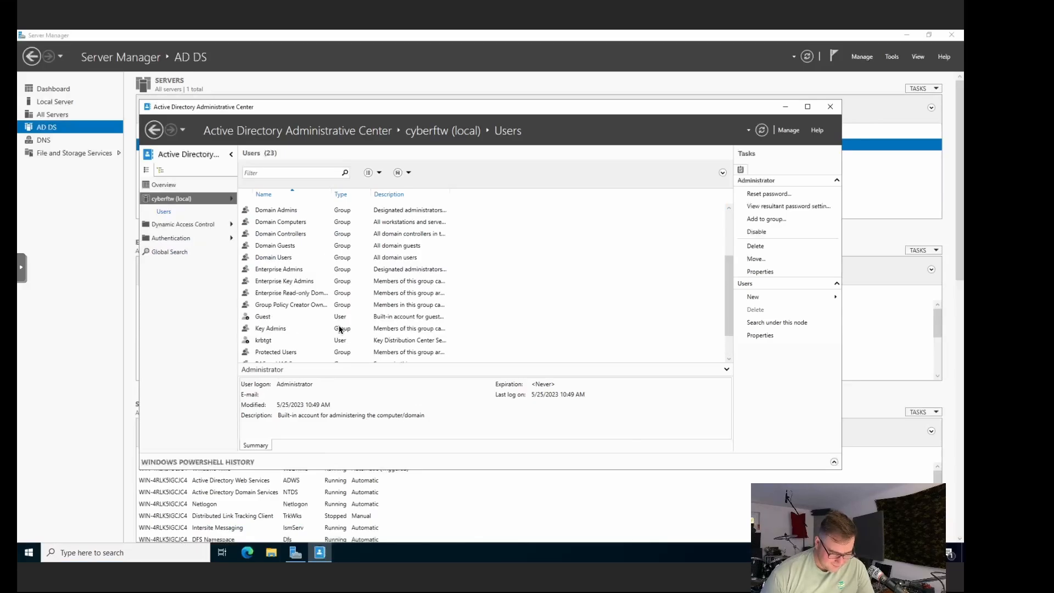
pyautogui.scroll(4, 340, 329)
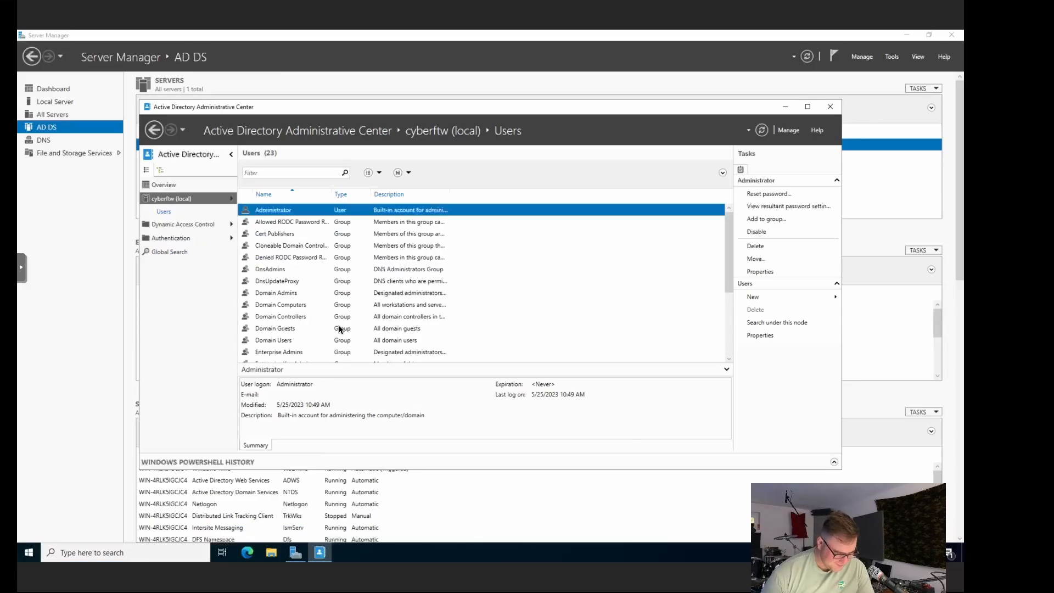
pyautogui.click(199, 223)
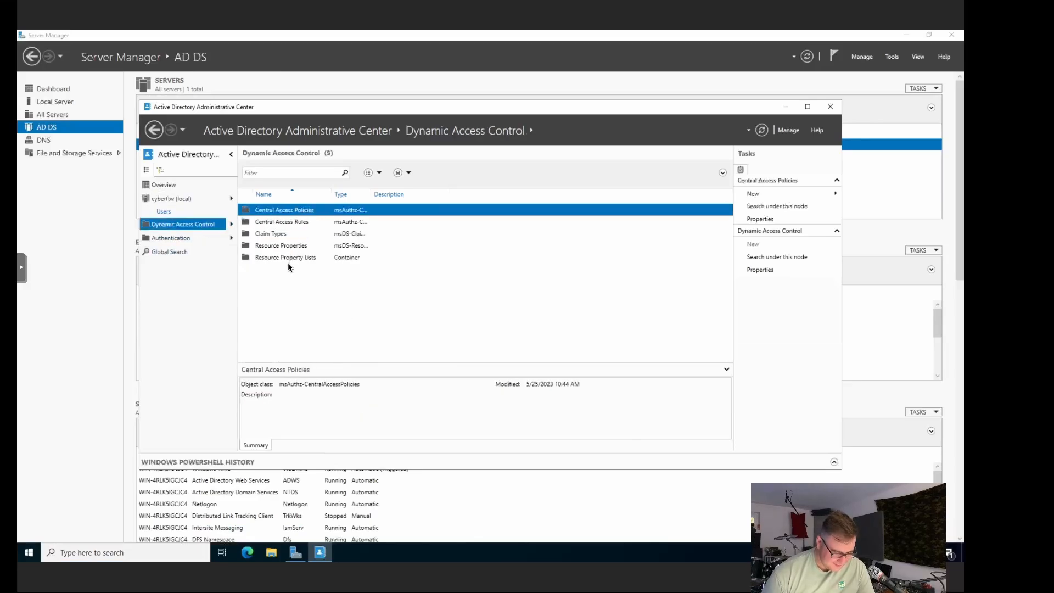
pyautogui.click(180, 199)
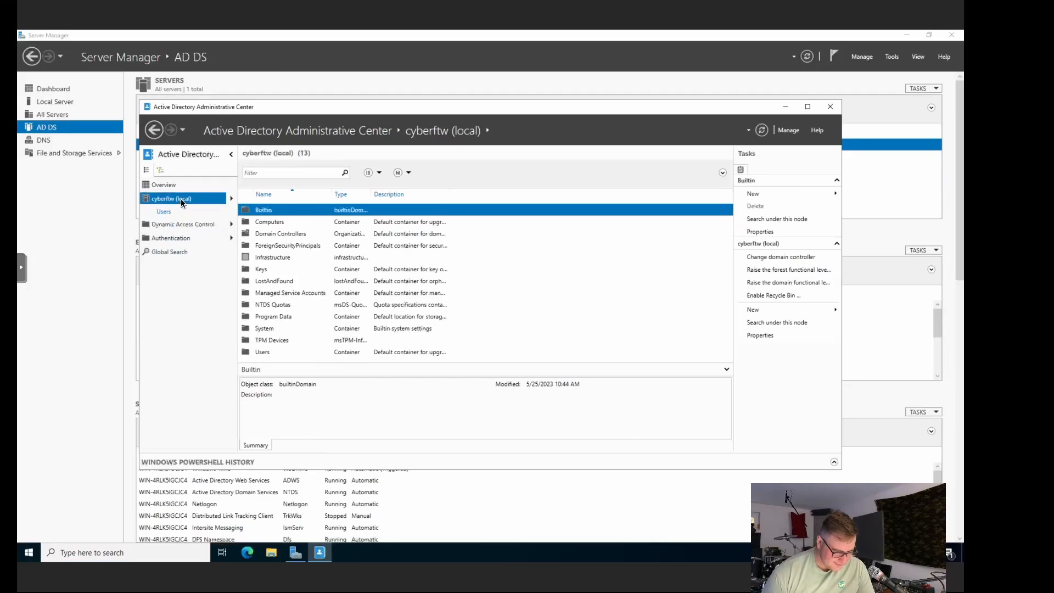
pyautogui.click(175, 213)
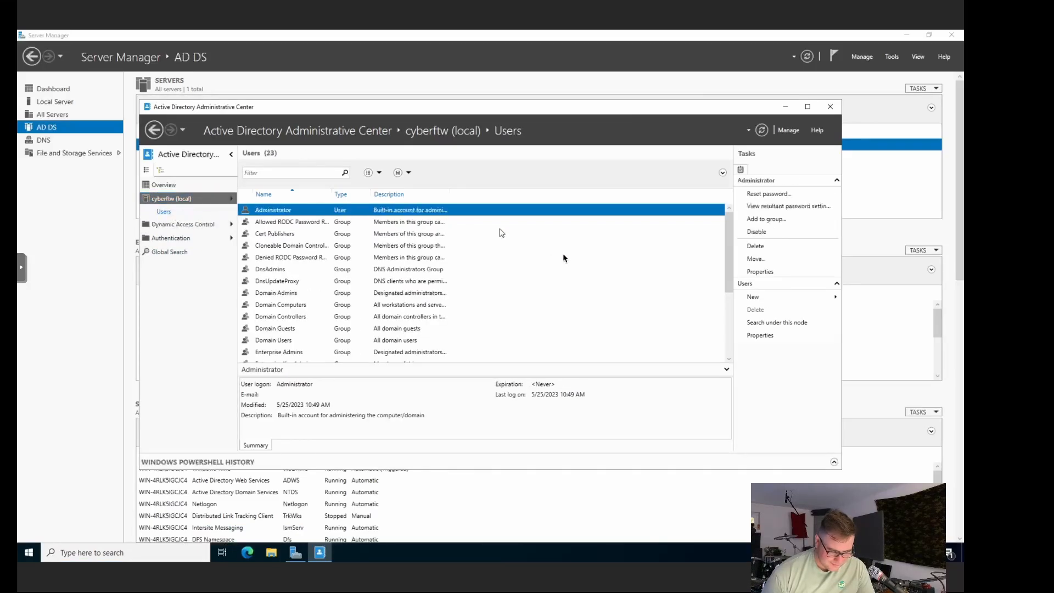
# Step: Start adding Administrator to a group, move the Select Groups dialog, then cancel it
pyautogui.rightClick(622, 324)
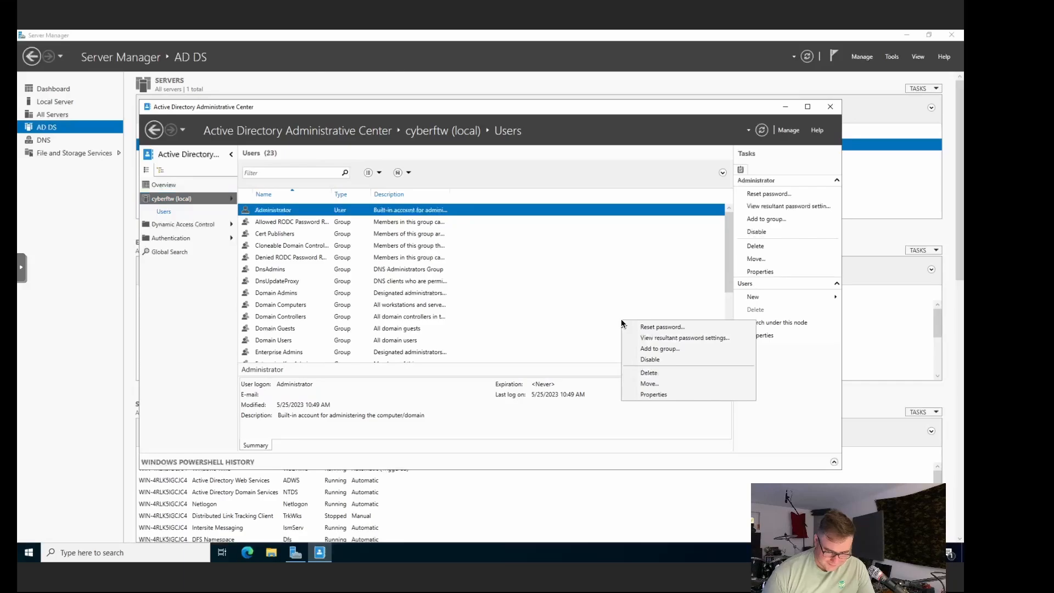
pyautogui.click(677, 350)
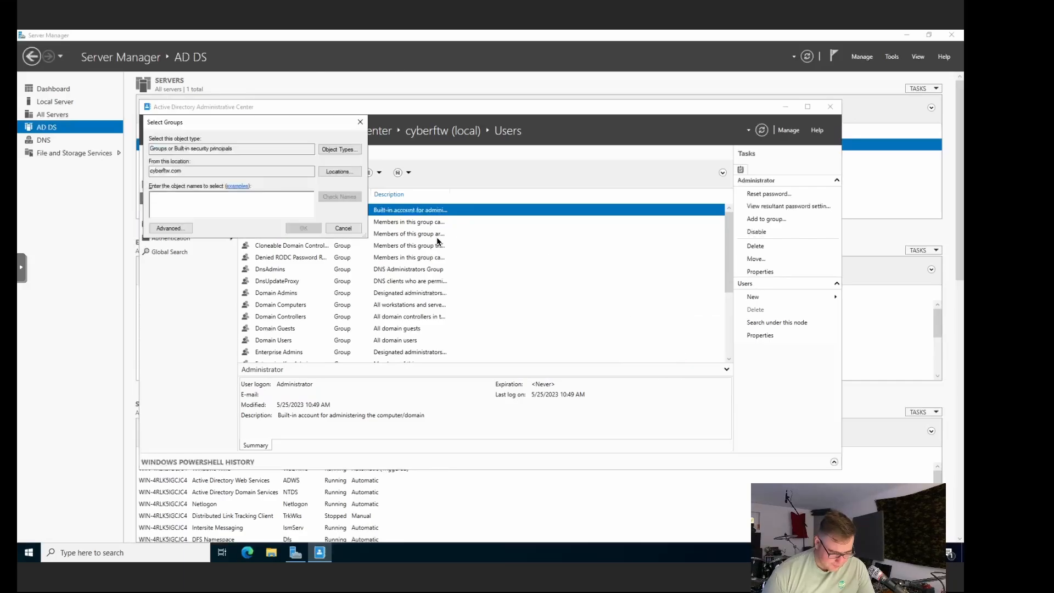
pyautogui.moveTo(254, 123); pyautogui.dragTo(275, 231)
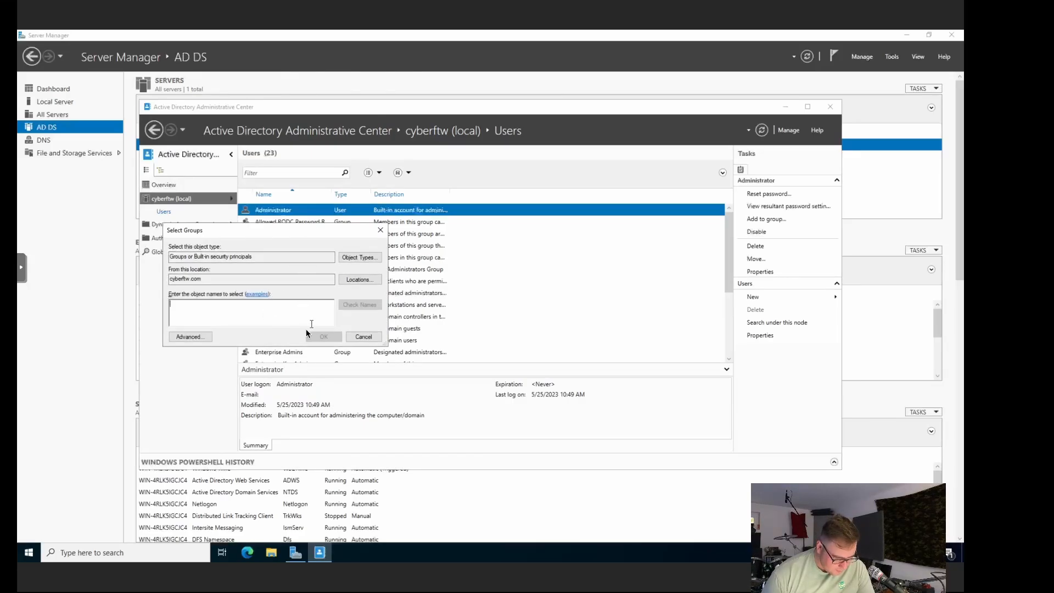
pyautogui.click(362, 337)
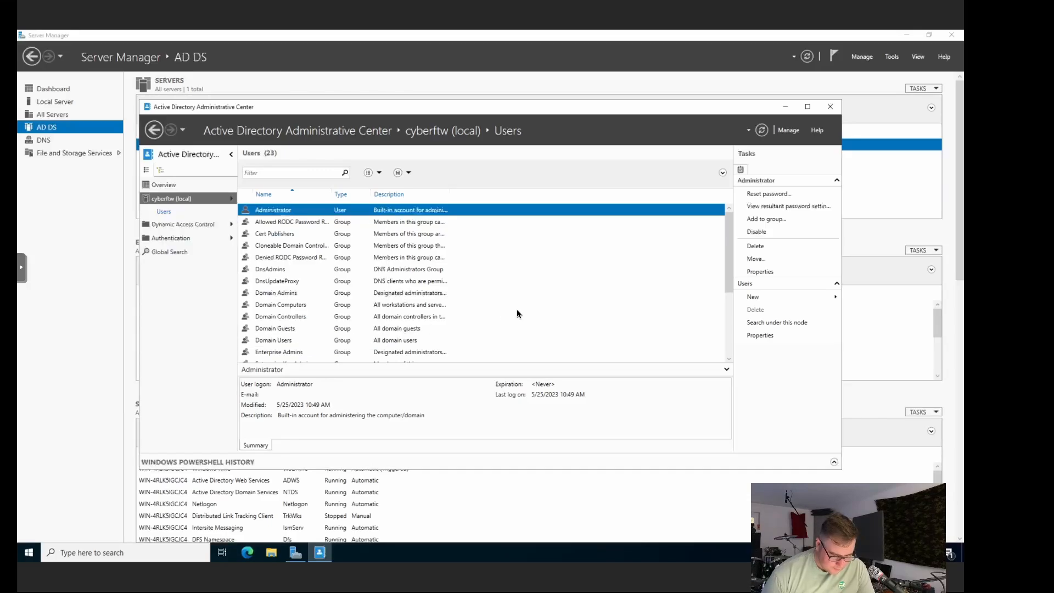
# Step: Reopen and dismiss the Administrator's action menu, then scroll the Users list
pyautogui.rightClick(516, 311)
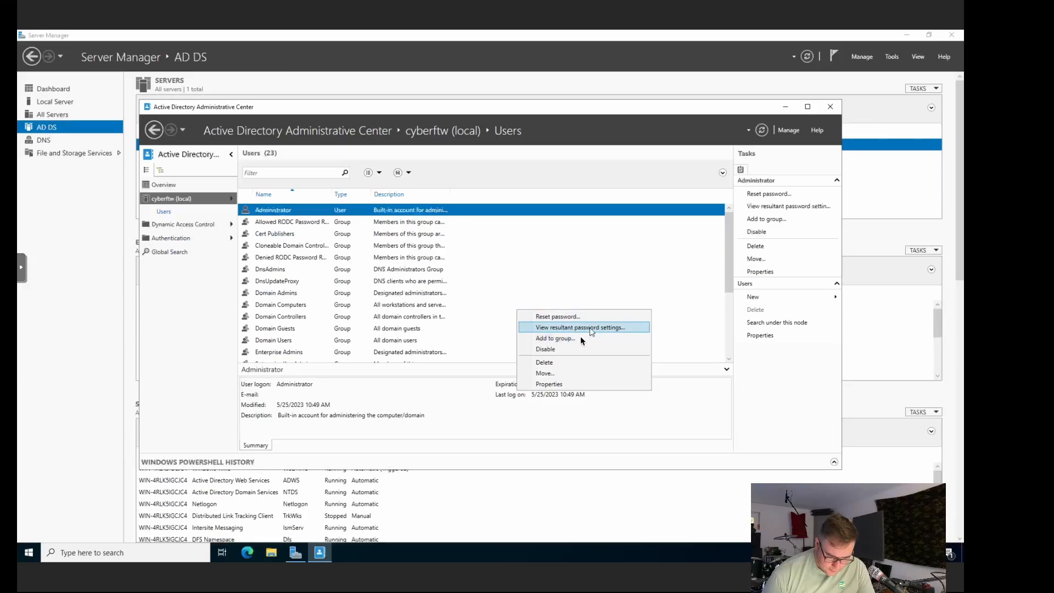
pyautogui.click(568, 280)
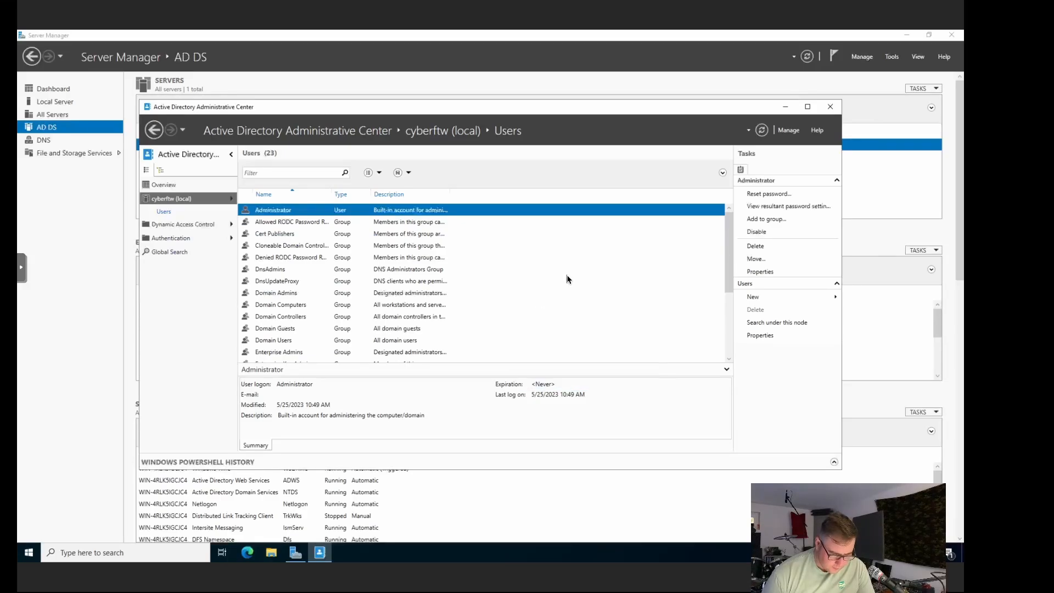
pyautogui.scroll(-3, 567, 280)
pyautogui.scroll(3, 568, 279)
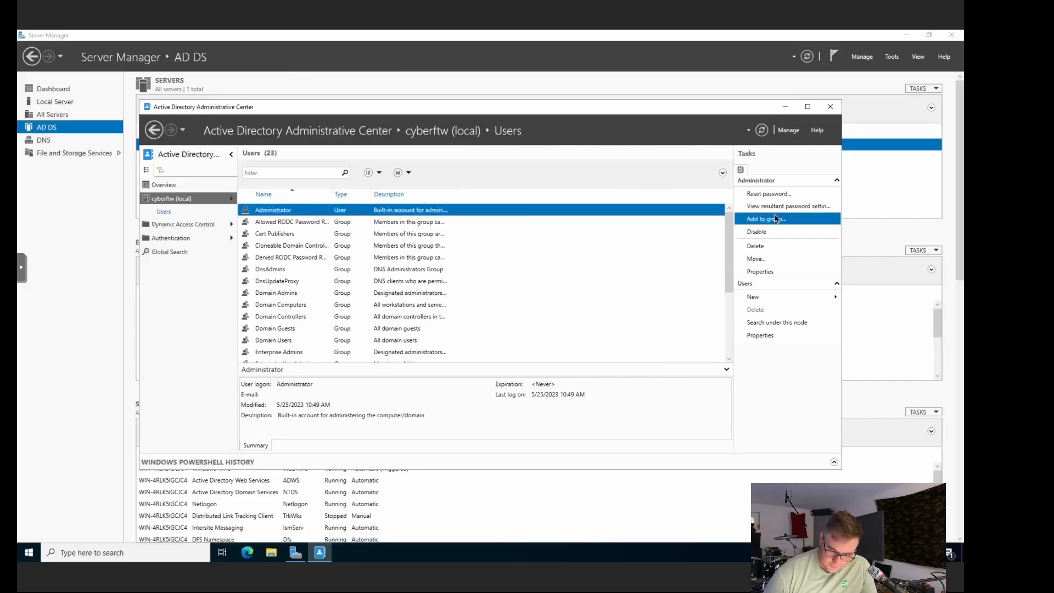
# Step: Create a new user via New > User and enter first name, middle initial and last name, trimming the first name
pyautogui.click(786, 302)
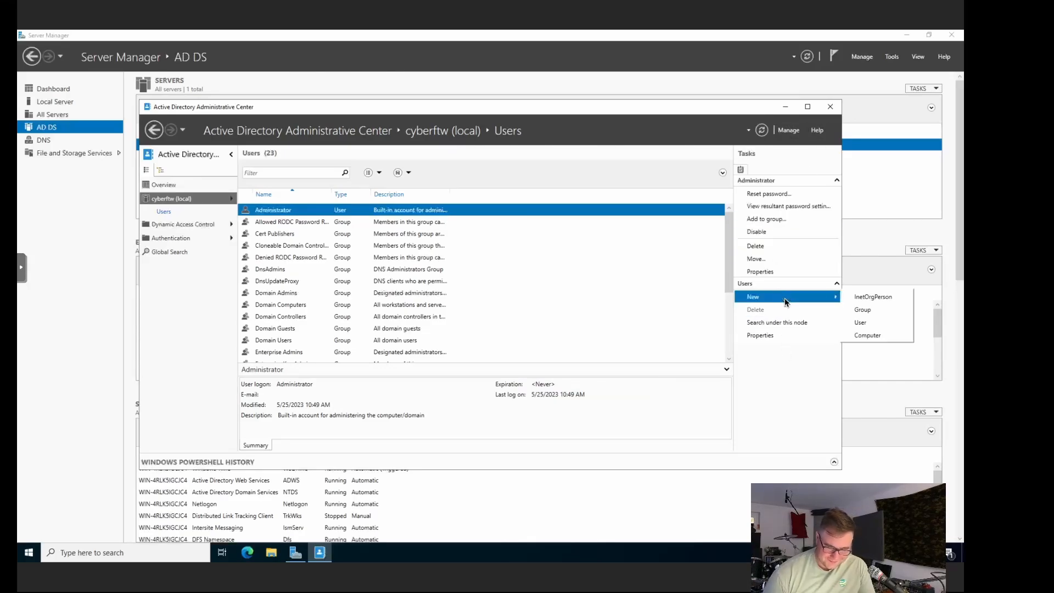
pyautogui.click(877, 325)
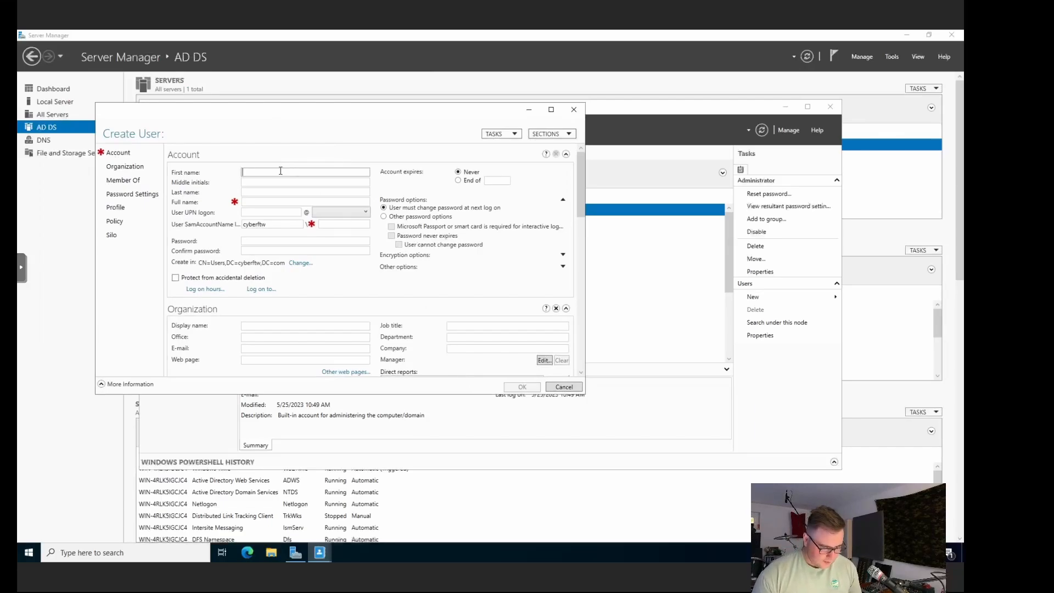
pyautogui.write('jordan.l')
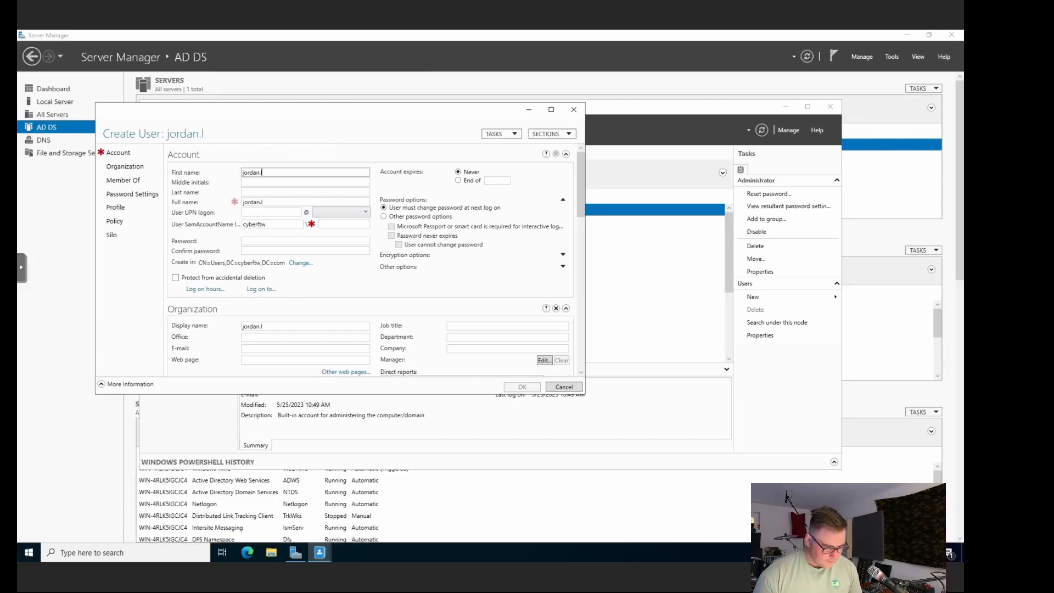
pyautogui.click(263, 180)
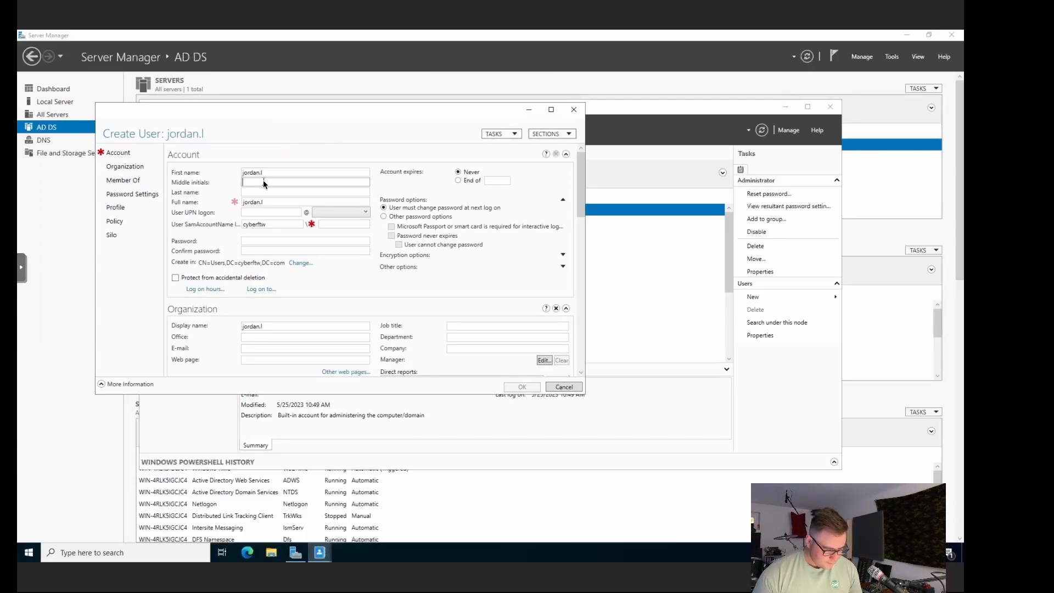
pyautogui.click(265, 192)
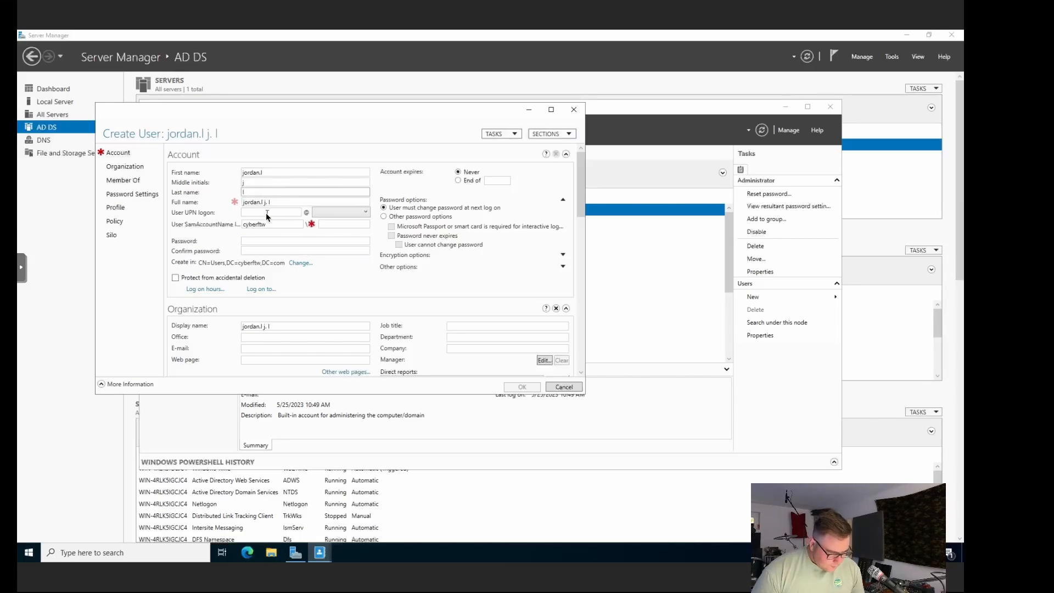
pyautogui.click(343, 224)
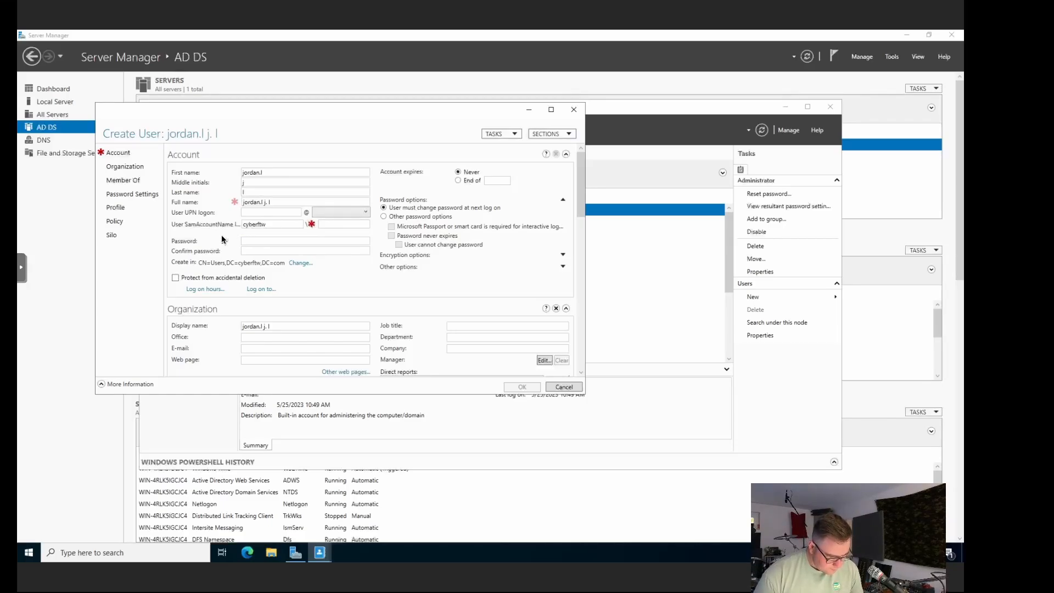
pyautogui.click(287, 204)
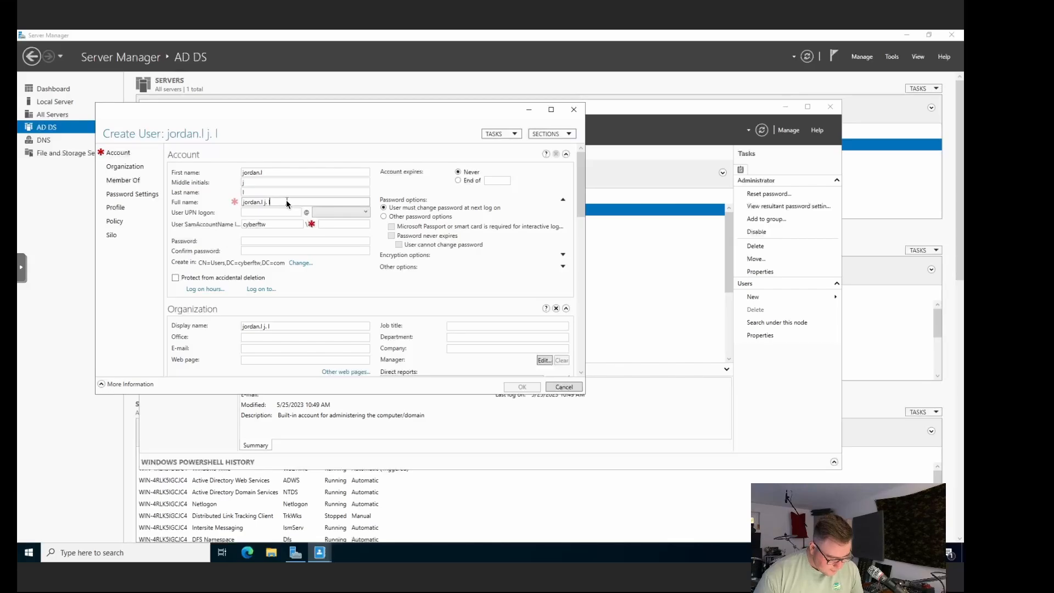
pyautogui.click(281, 172)
pyautogui.press('BackSpace')
pyautogui.press('BackSpace')
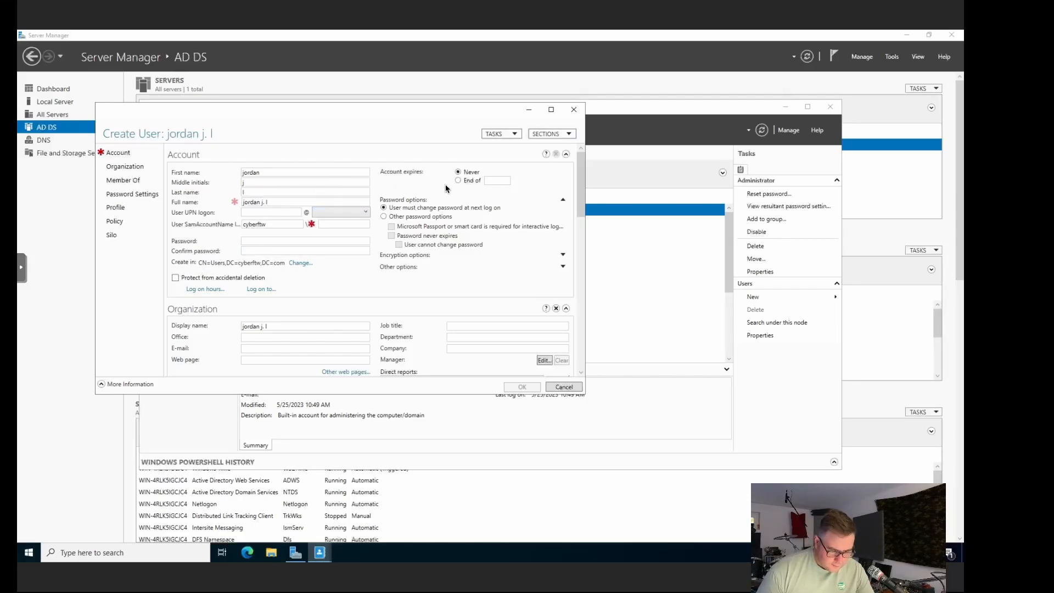
# Step: Enable Other password options with Password never expires and User cannot change password ticked
pyautogui.click(416, 218)
pyautogui.click(401, 237)
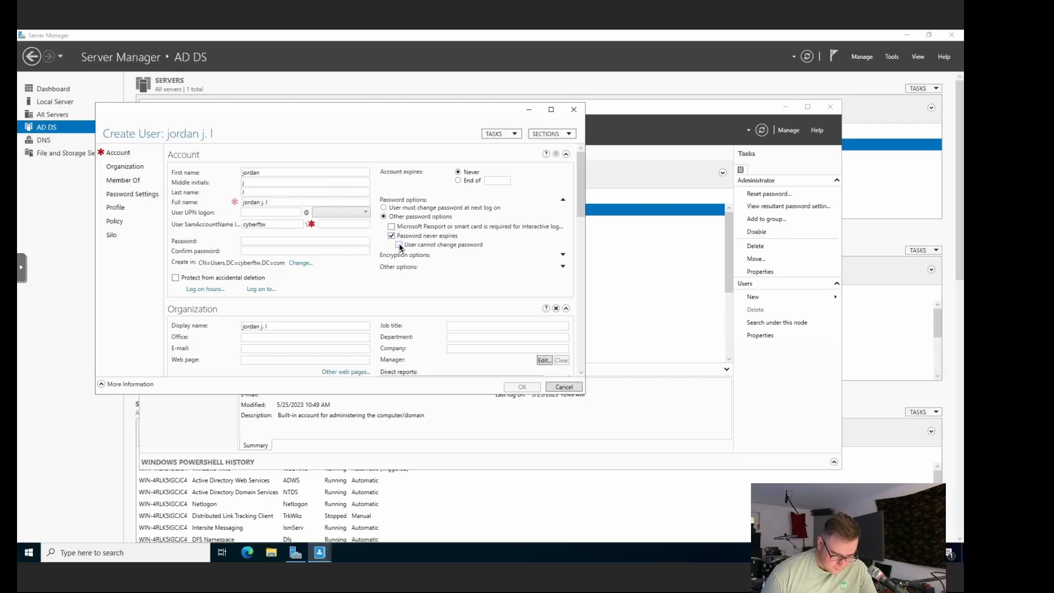
pyautogui.click(400, 244)
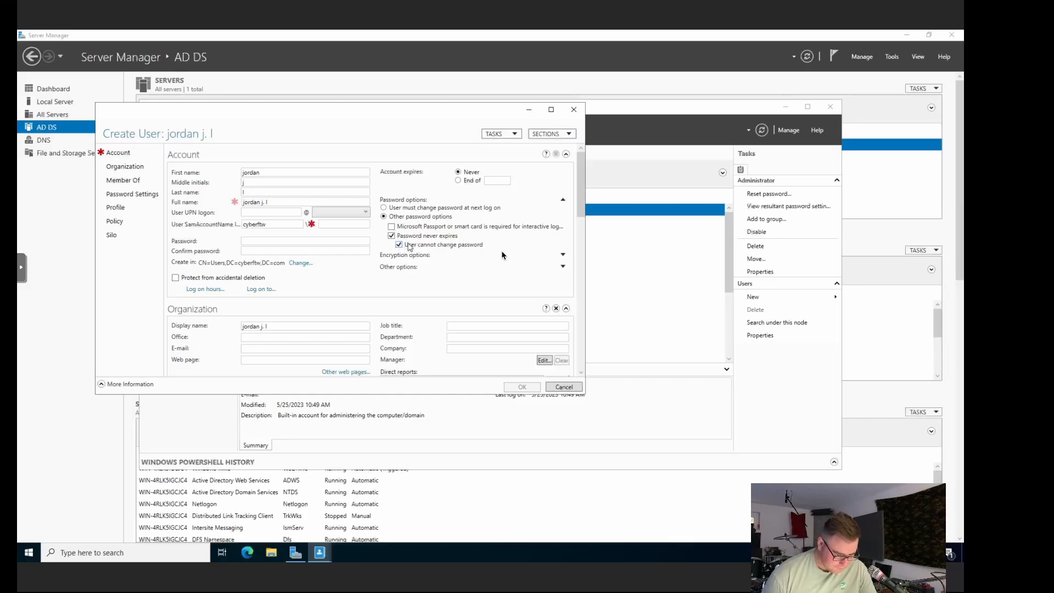
pyautogui.click(562, 254)
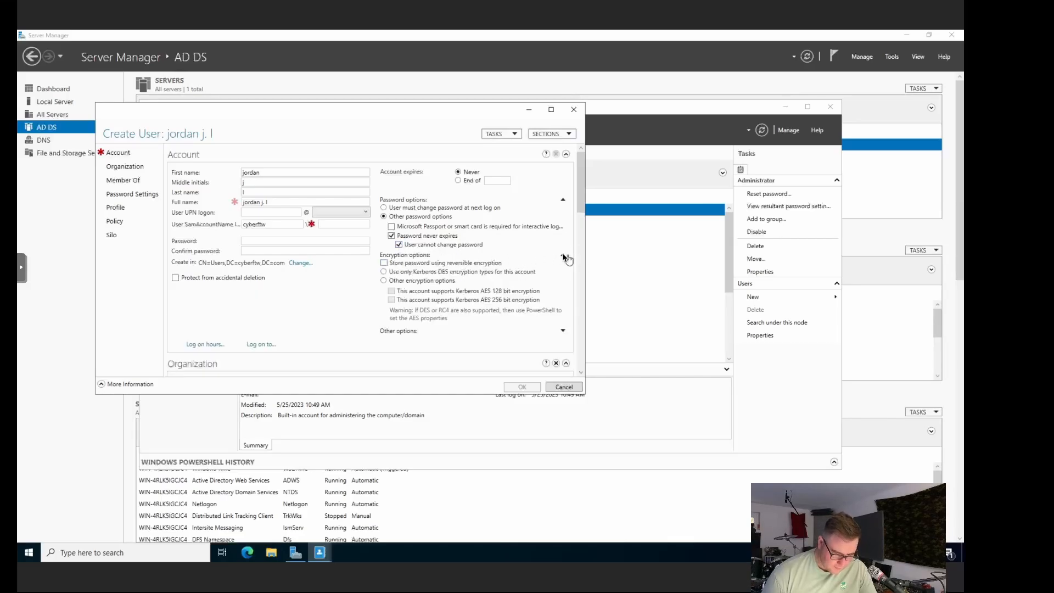
pyautogui.click(563, 255)
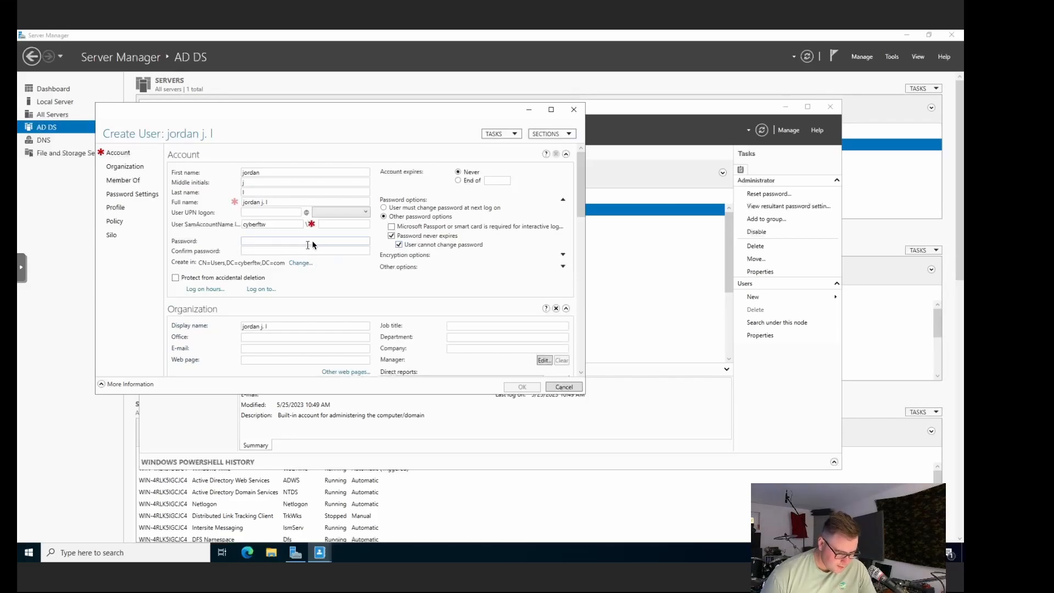
pyautogui.click(332, 225)
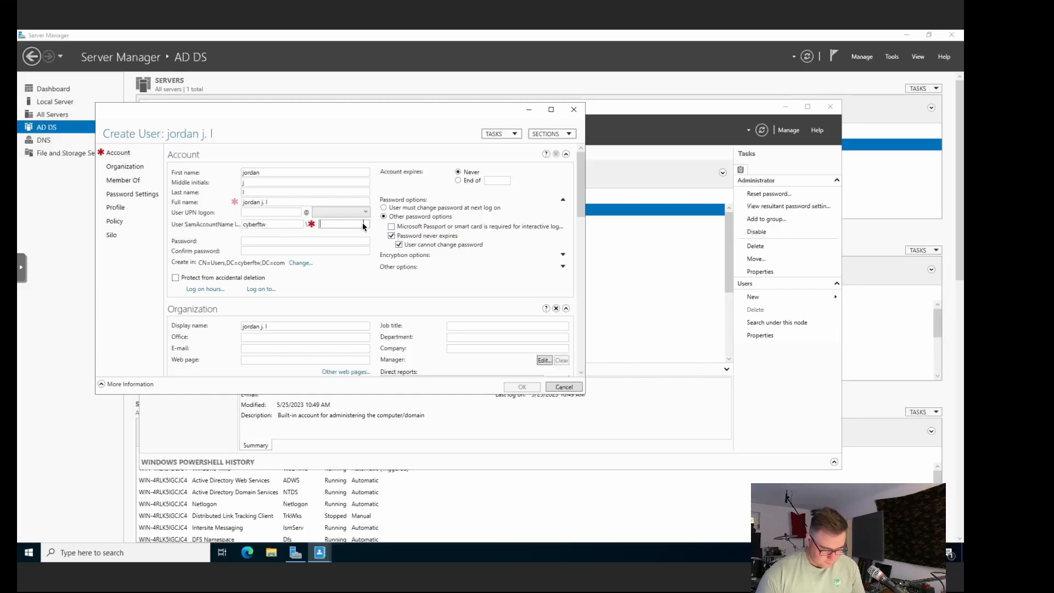
# Step: Enter the user's pre-Windows 2000 logon name, then type the account password and its confirmation
pyautogui.write('jordan')
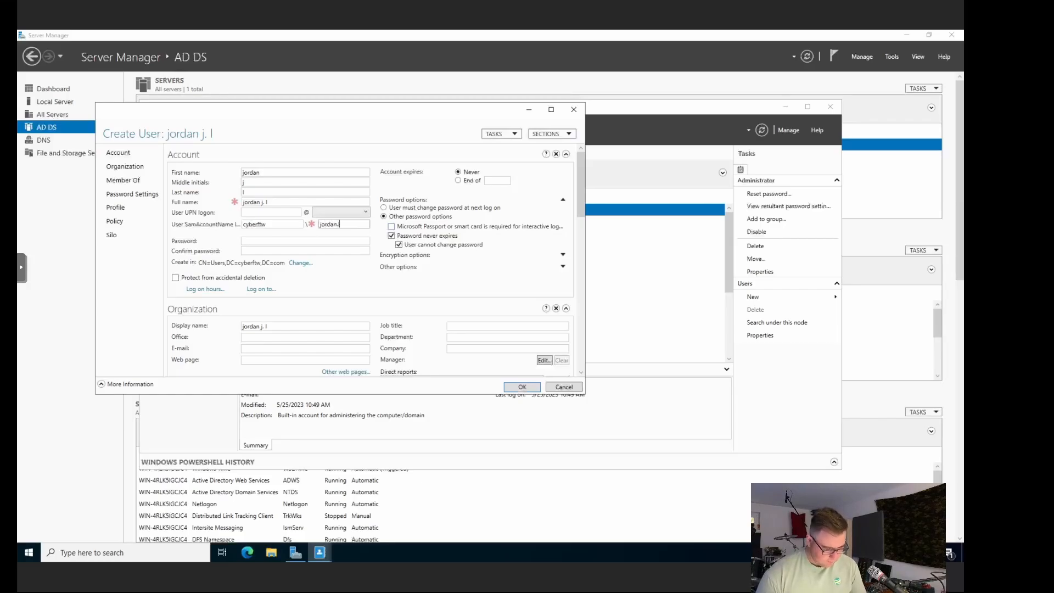
pyautogui.write('.l')
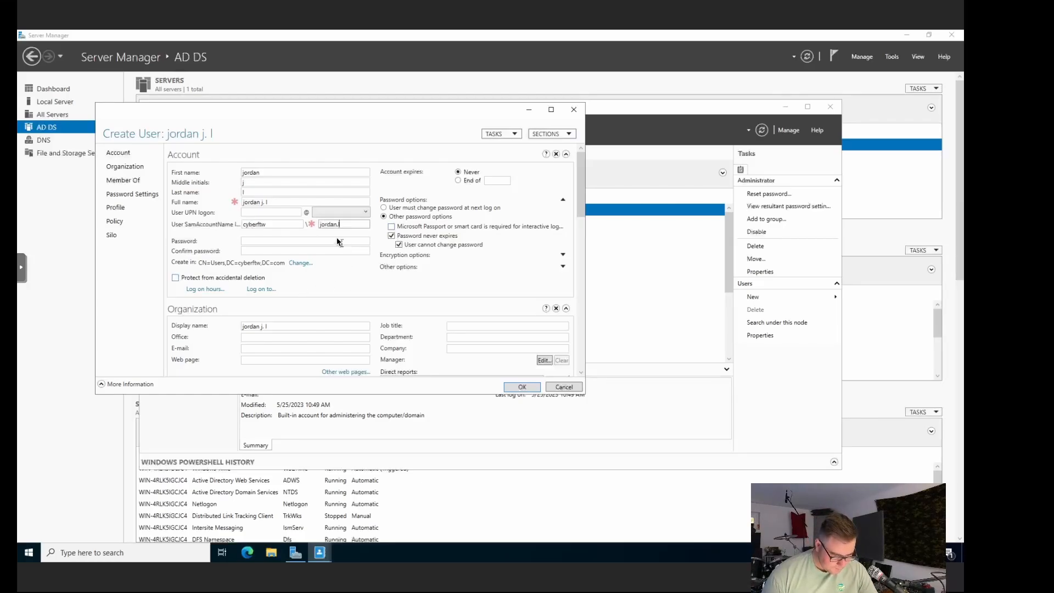
pyautogui.click(339, 244)
pyautogui.write('*')
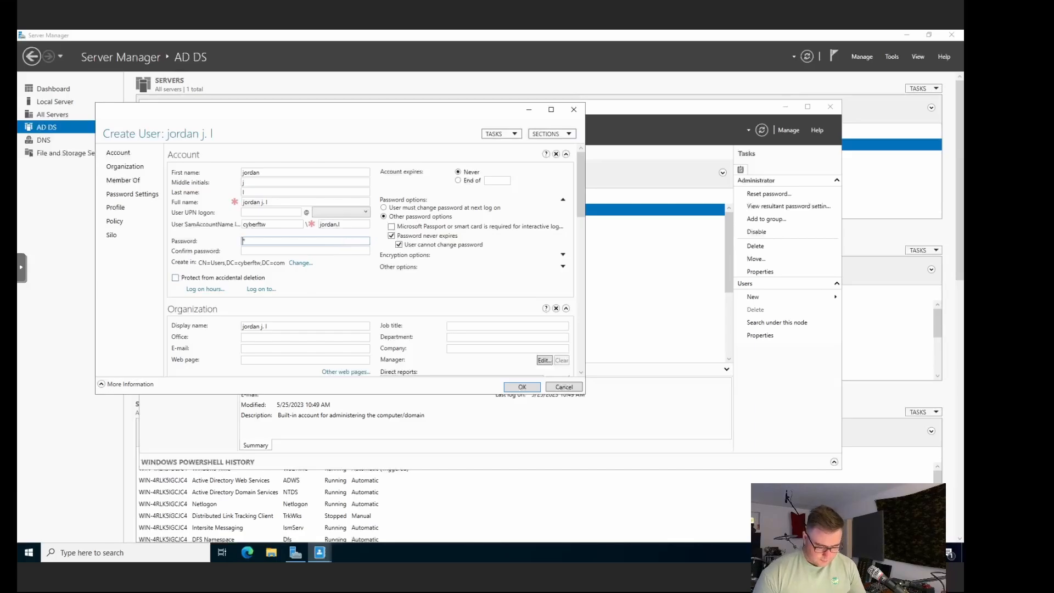
pyautogui.write('***********')
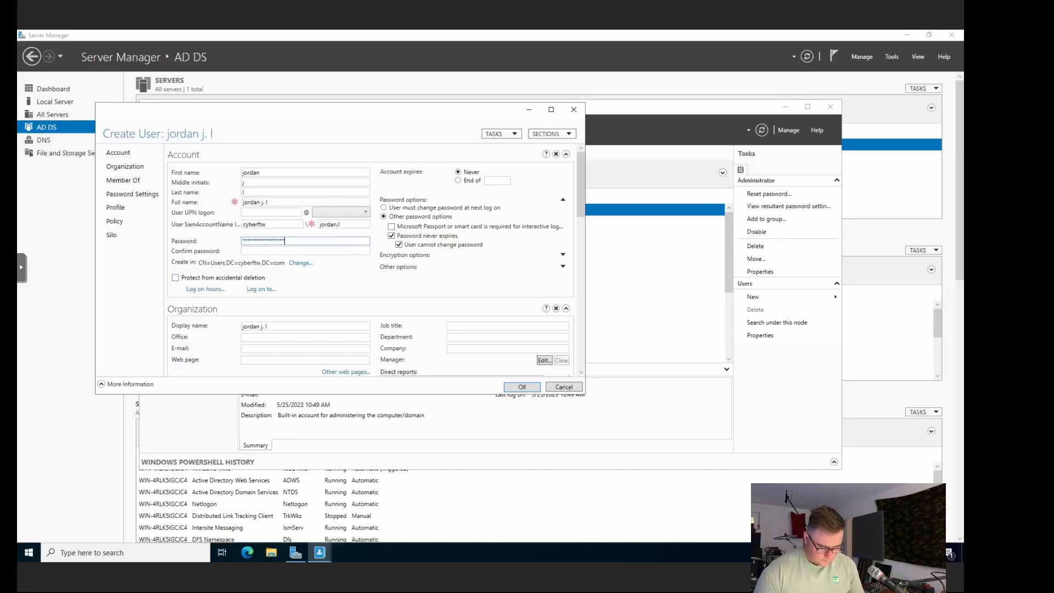
pyautogui.write('***')
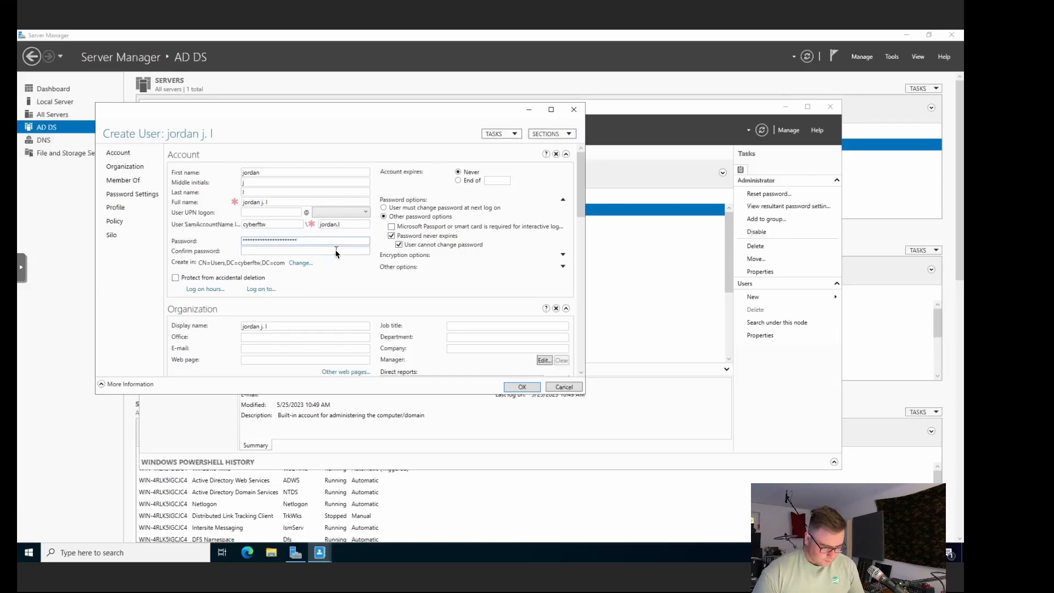
pyautogui.click(336, 251)
pyautogui.write('*************')
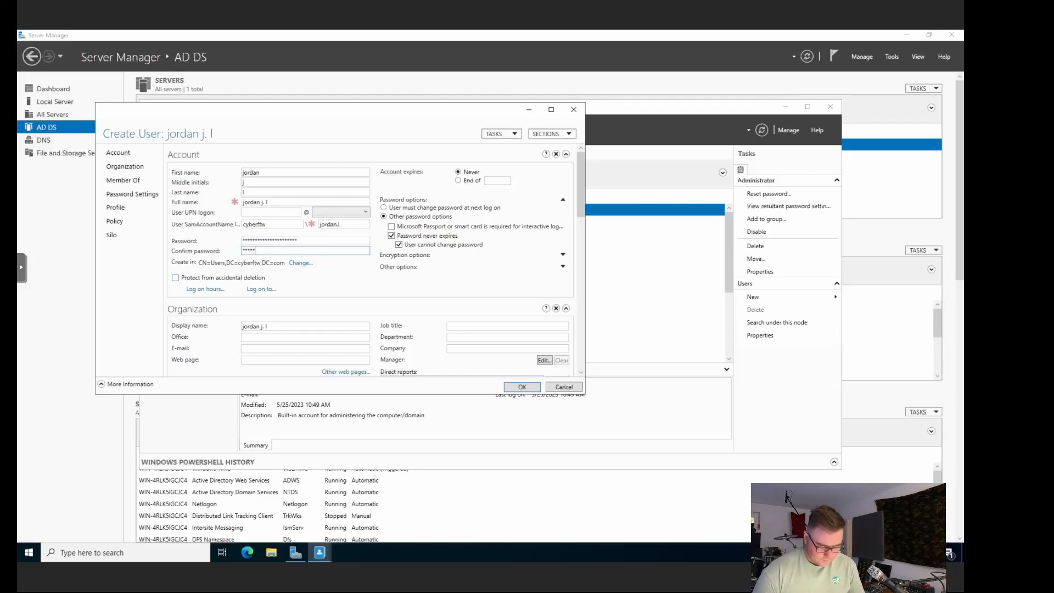
pyautogui.write('*******')
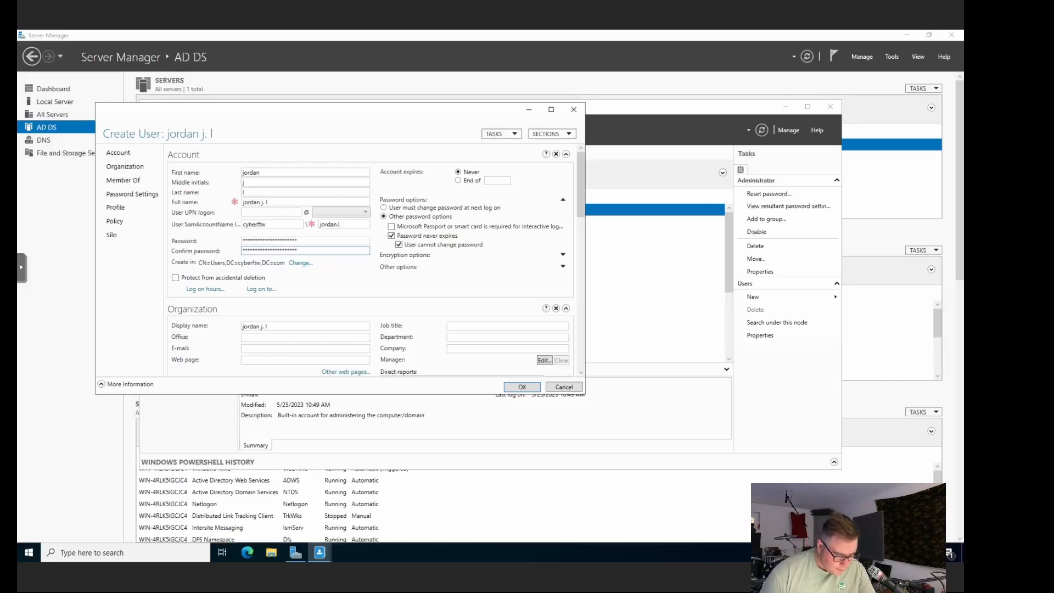
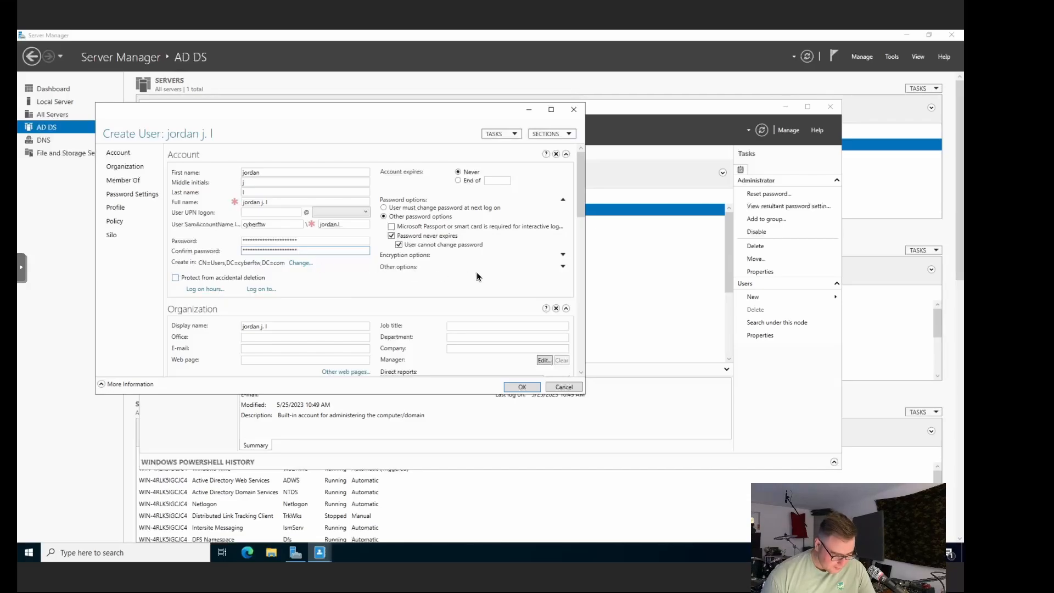
# Step: Fill in office 'the last on the left', an e-mail address, job title Inter, department Red Team, company Cyber
pyautogui.scroll(-3, 477, 272)
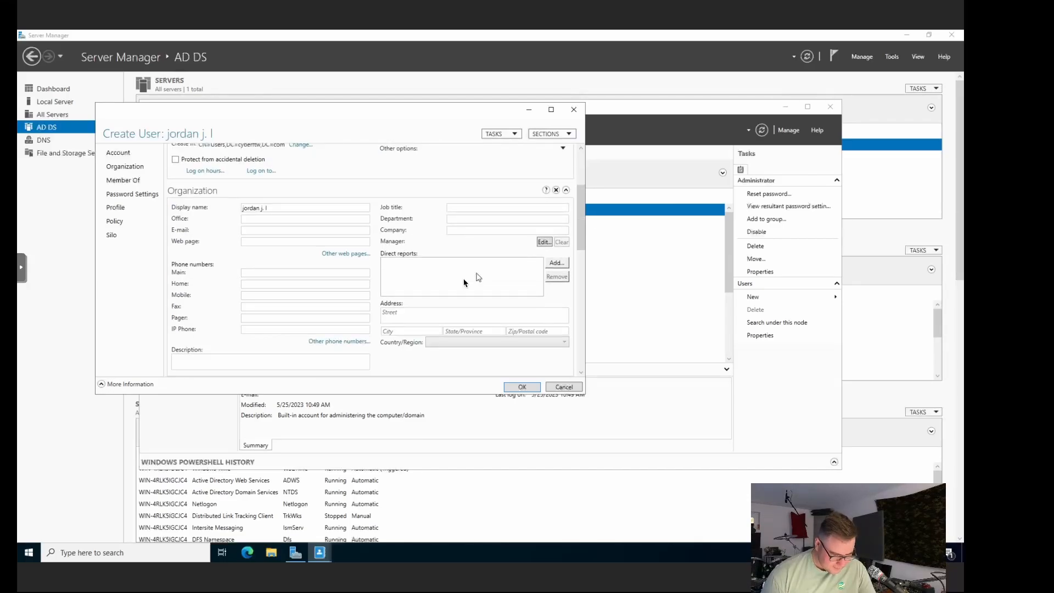
pyautogui.click(266, 219)
pyautogui.write('th')
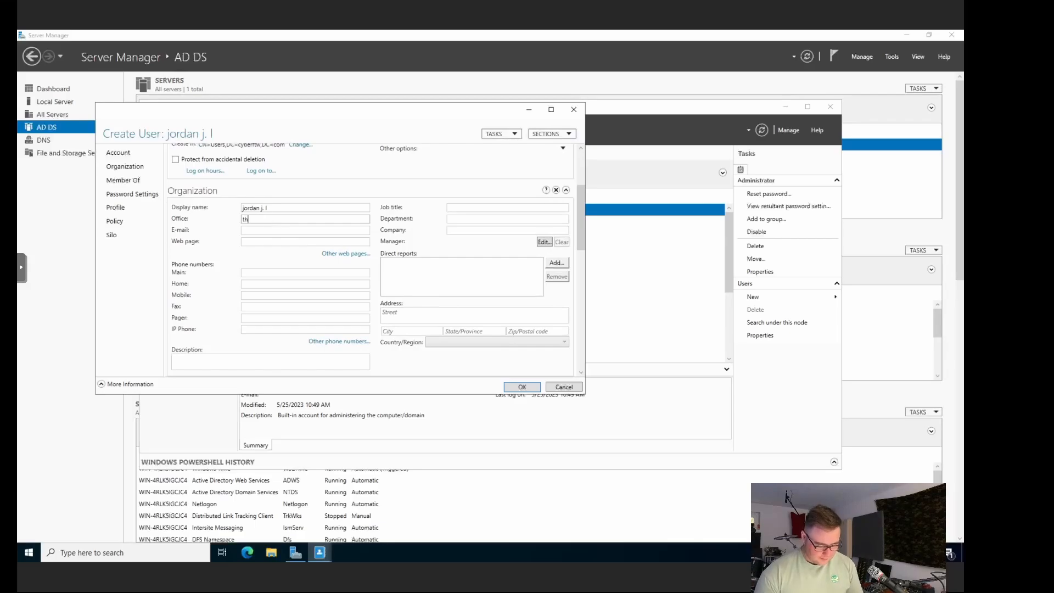
pyautogui.write('e last on the left')
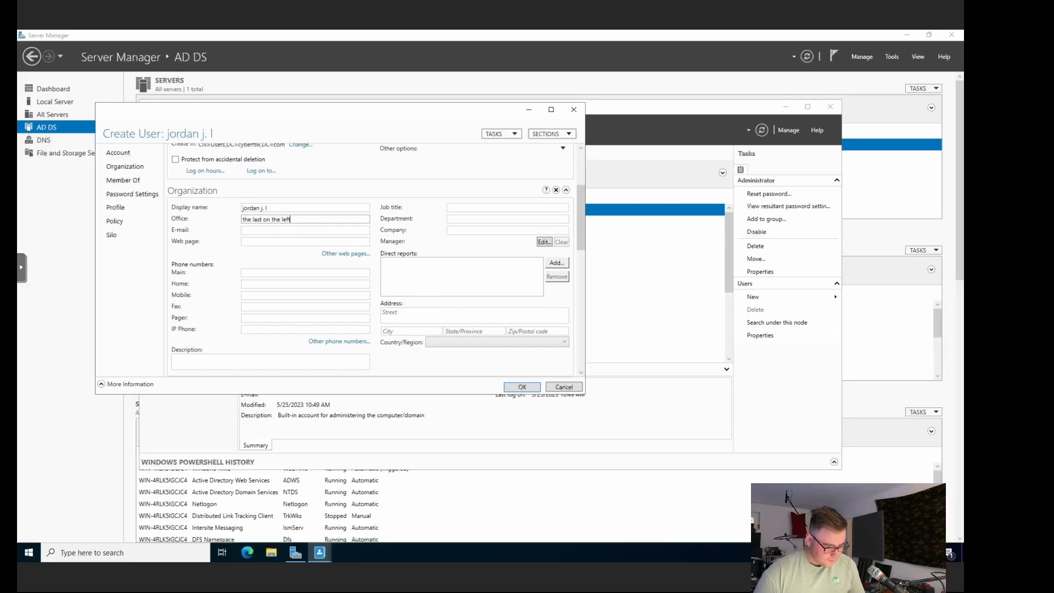
pyautogui.click(256, 230)
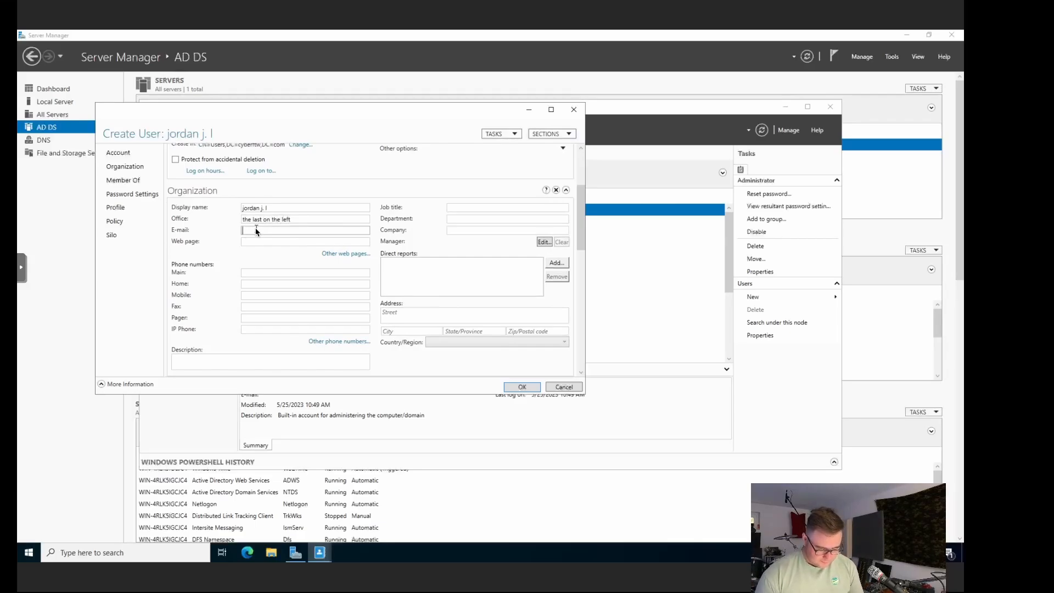
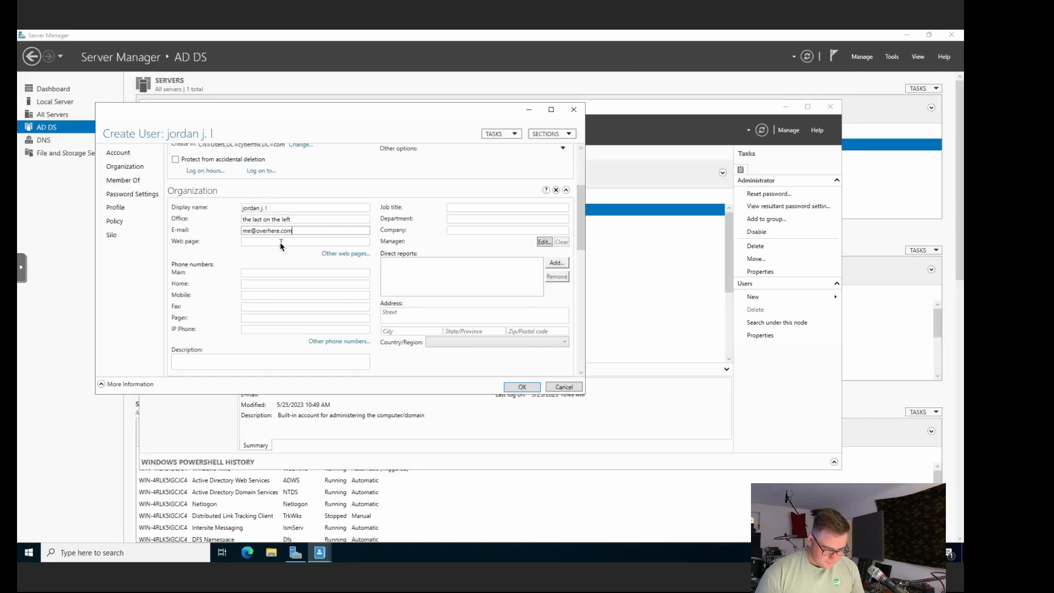
pyautogui.click(514, 208)
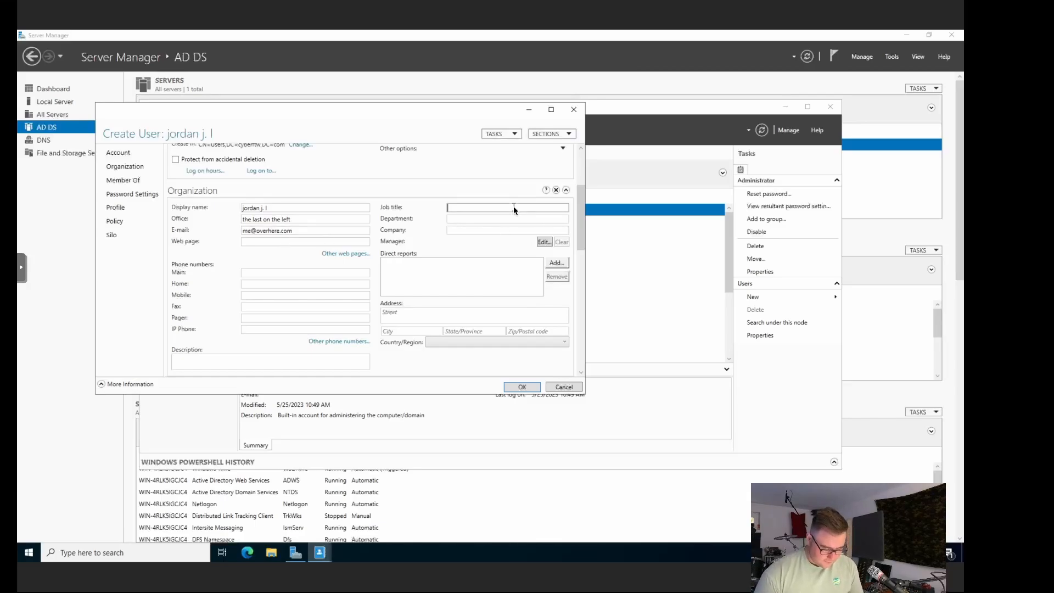
pyautogui.write('Inter')
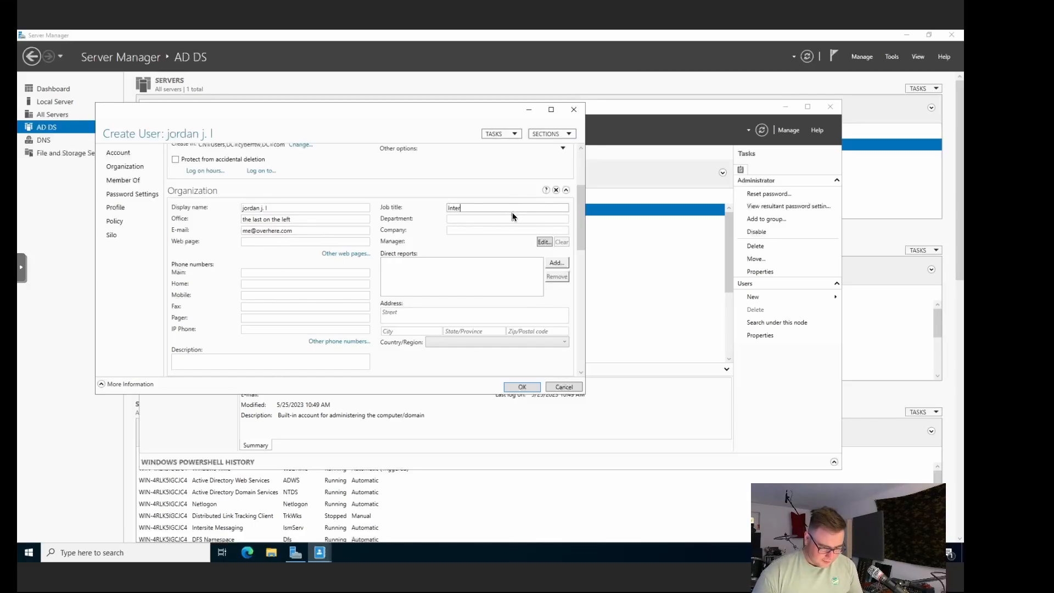
pyautogui.click(511, 218)
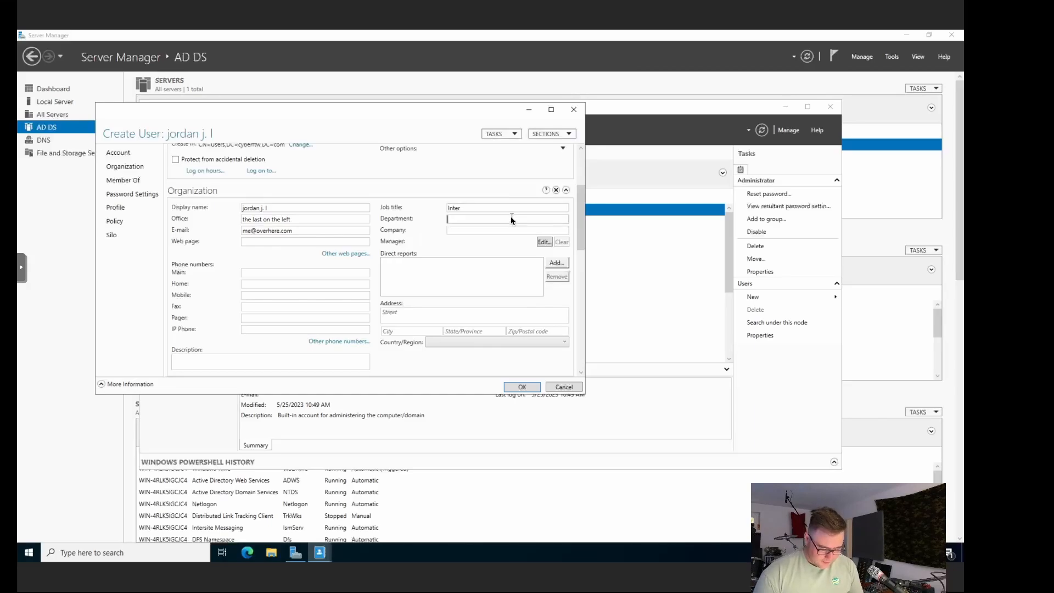
pyautogui.write('Redt')
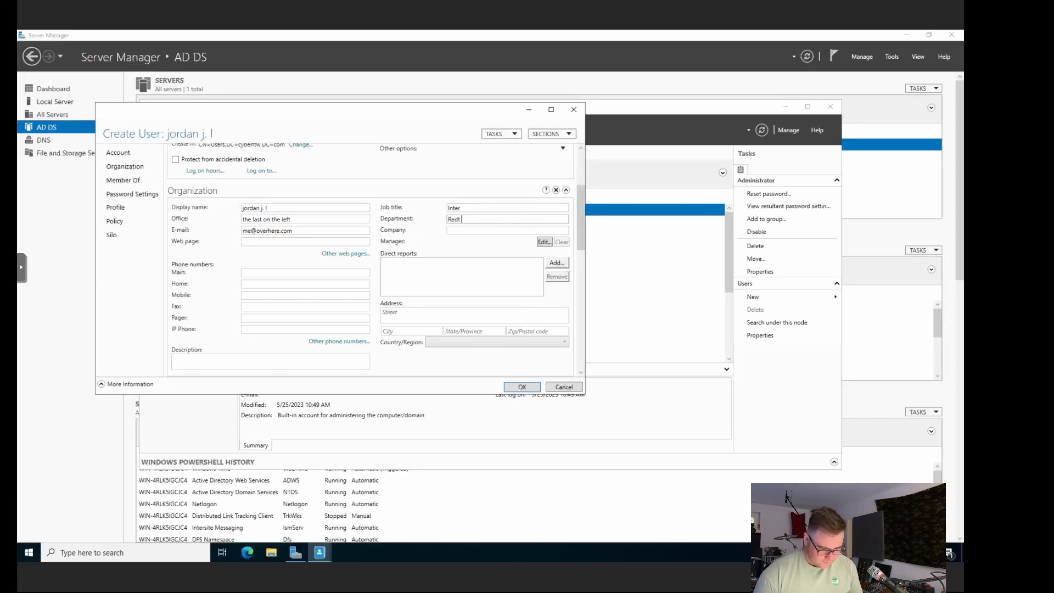
pyautogui.press('BackSpace')
pyautogui.write('Team')
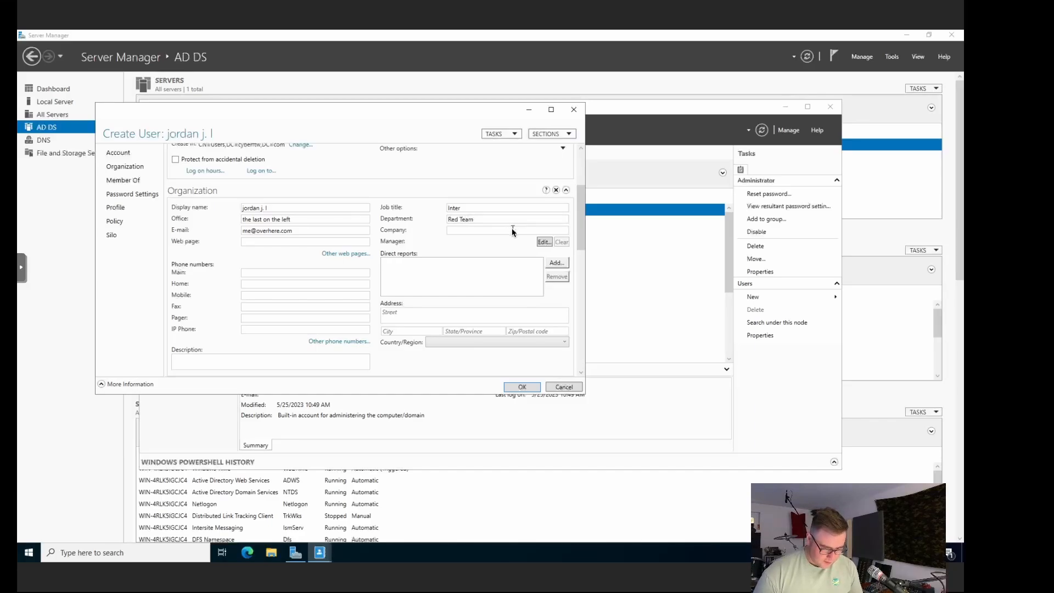
pyautogui.click(512, 229)
pyautogui.write('Cyber')
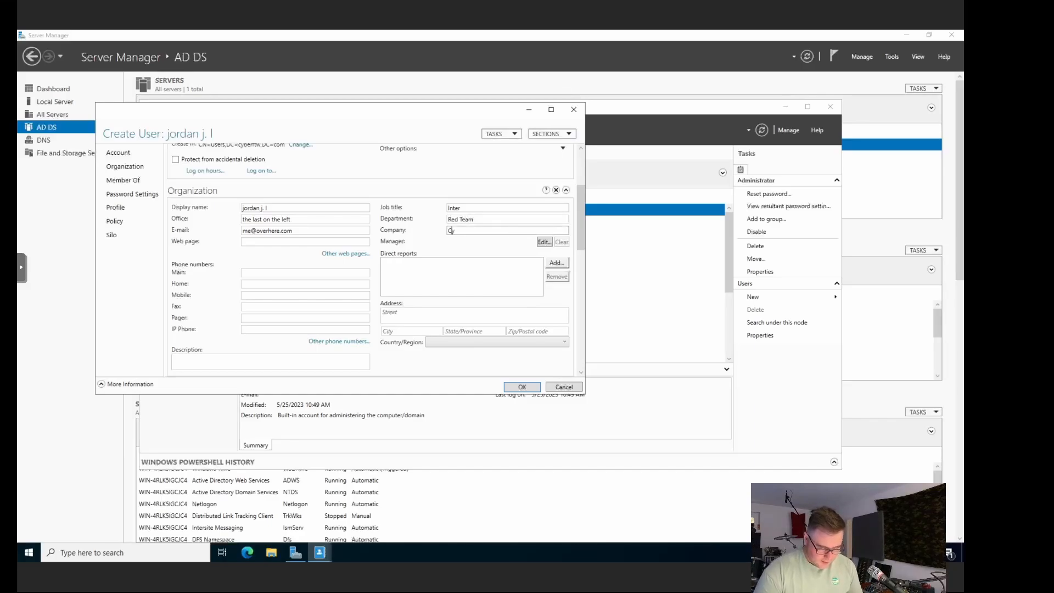
pyautogui.click(499, 272)
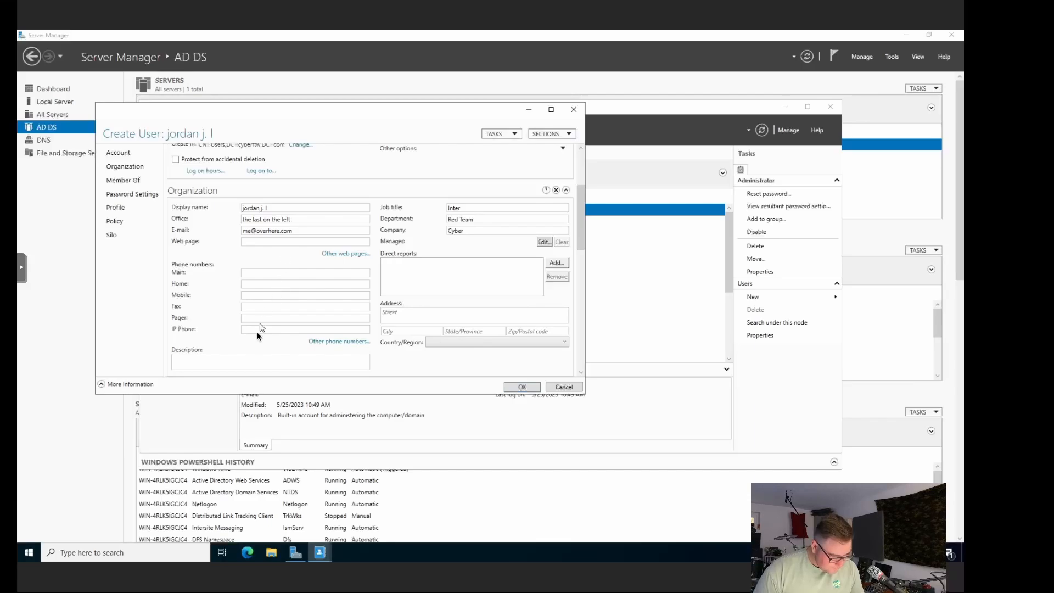
# Step: Add the description 'This is the first test account.' and set Country/Region to American Samoa
pyautogui.scroll(-3, 270, 309)
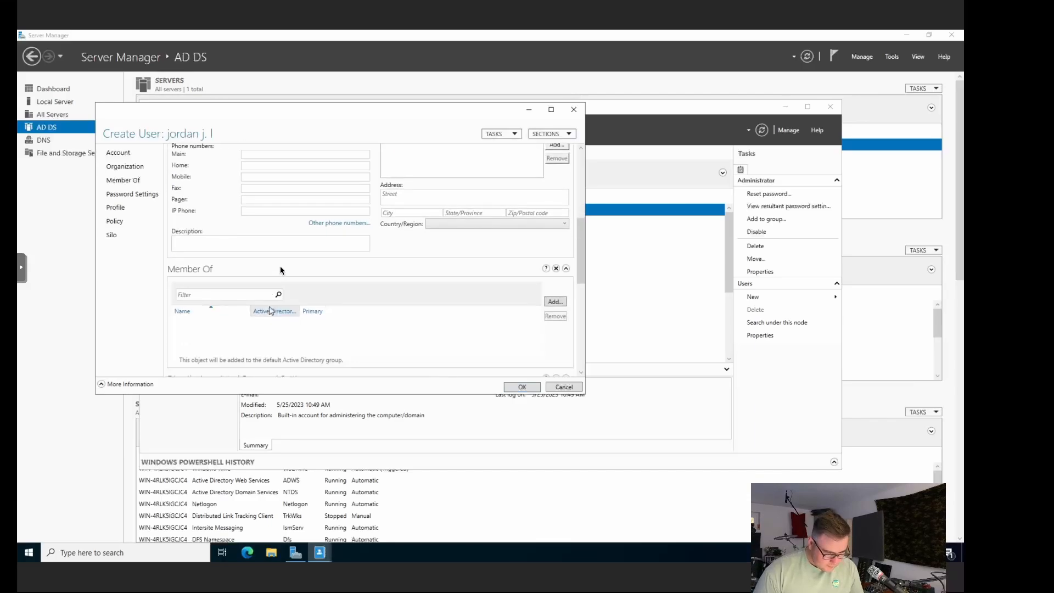
pyautogui.click(300, 246)
pyautogui.write('This i')
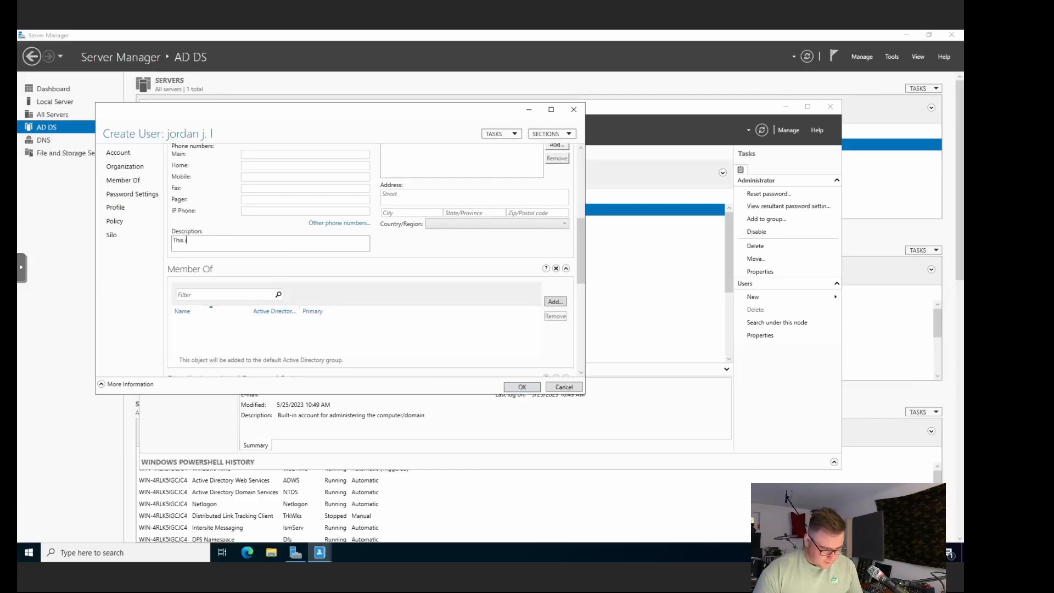
pyautogui.write('s the first test a')
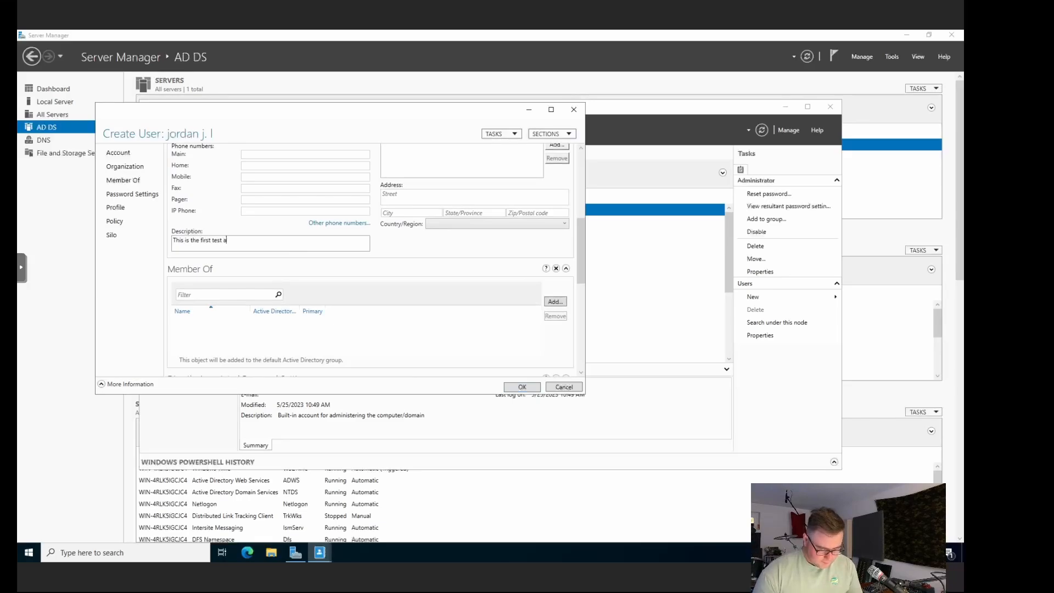
pyautogui.write('ccount')
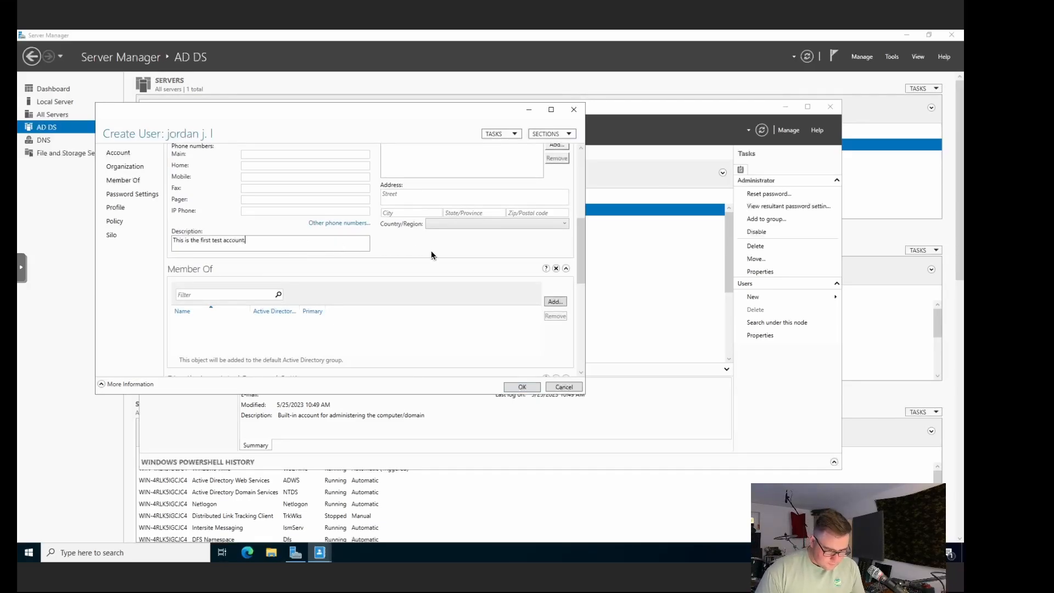
pyautogui.write('.')
pyautogui.scroll(-1, 431, 250)
pyautogui.scroll(1, 476, 223)
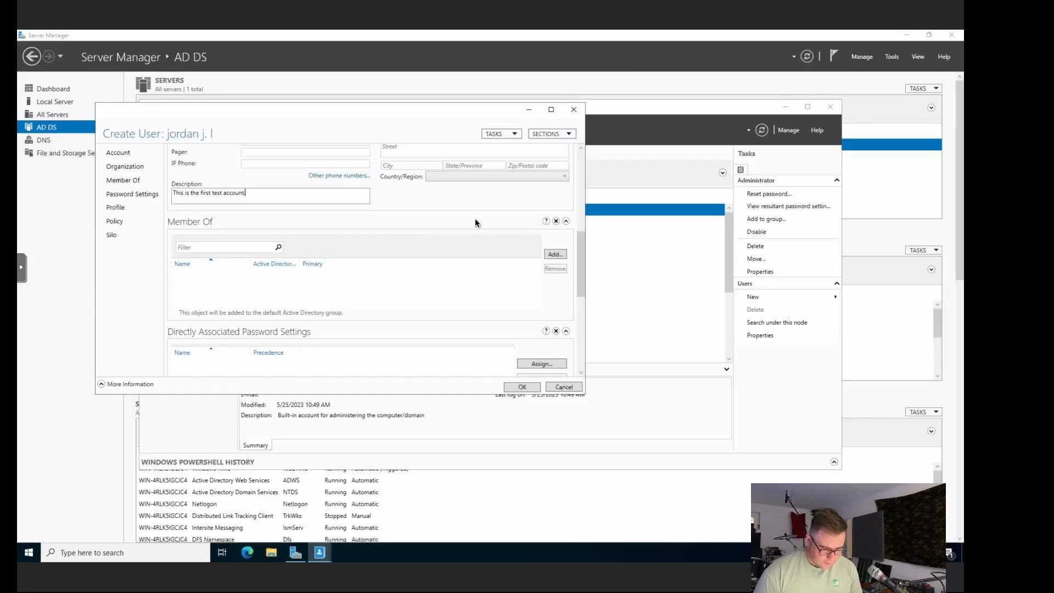
pyautogui.click(501, 177)
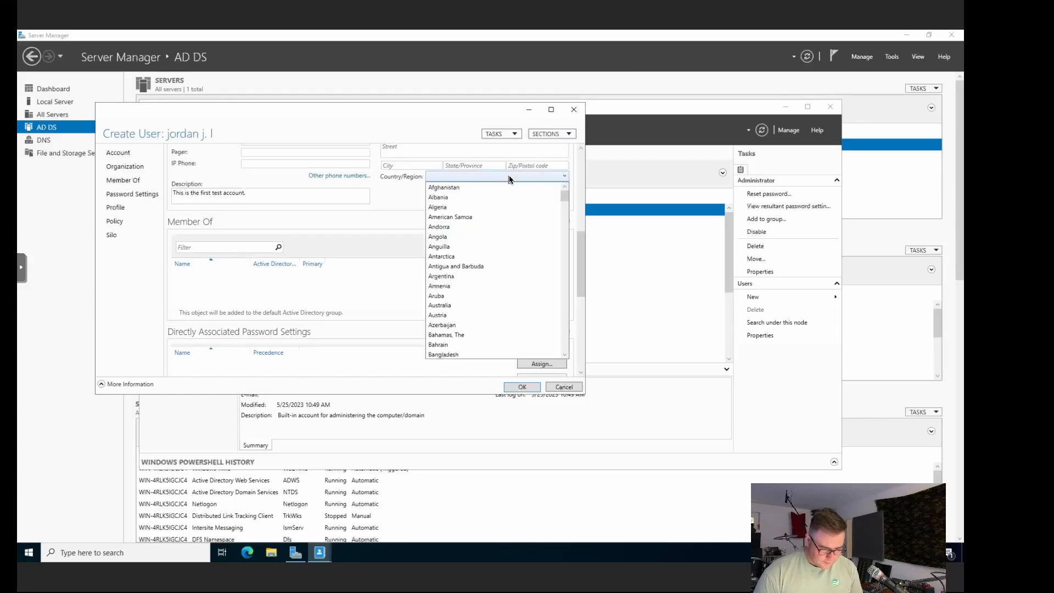
pyautogui.click(463, 218)
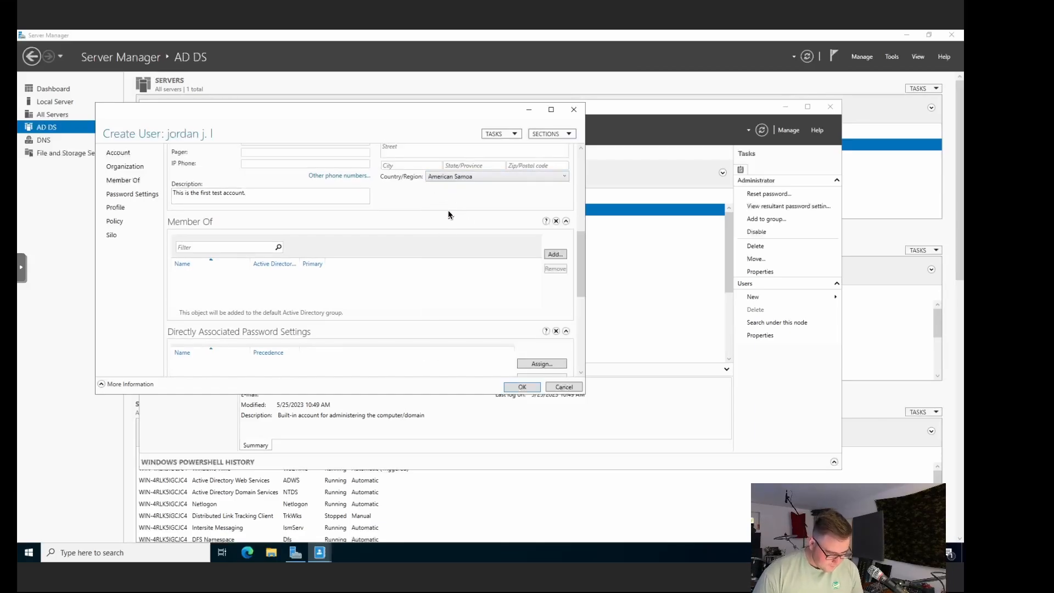
pyautogui.scroll(-2, 448, 215)
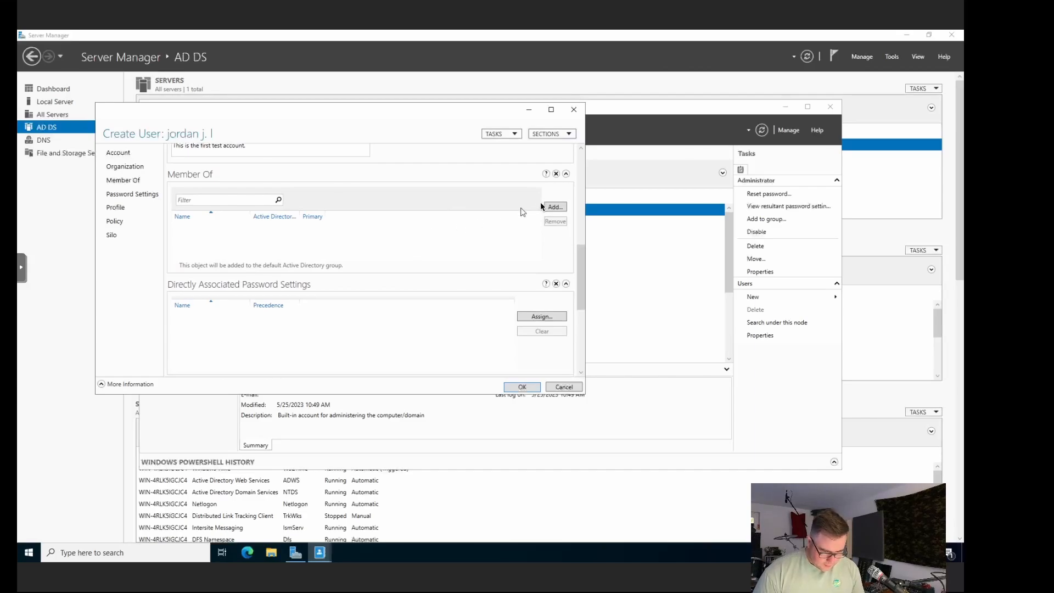
# Step: Add the user to the Administrators group, resolving the mistyped name with Check Names
pyautogui.click(556, 208)
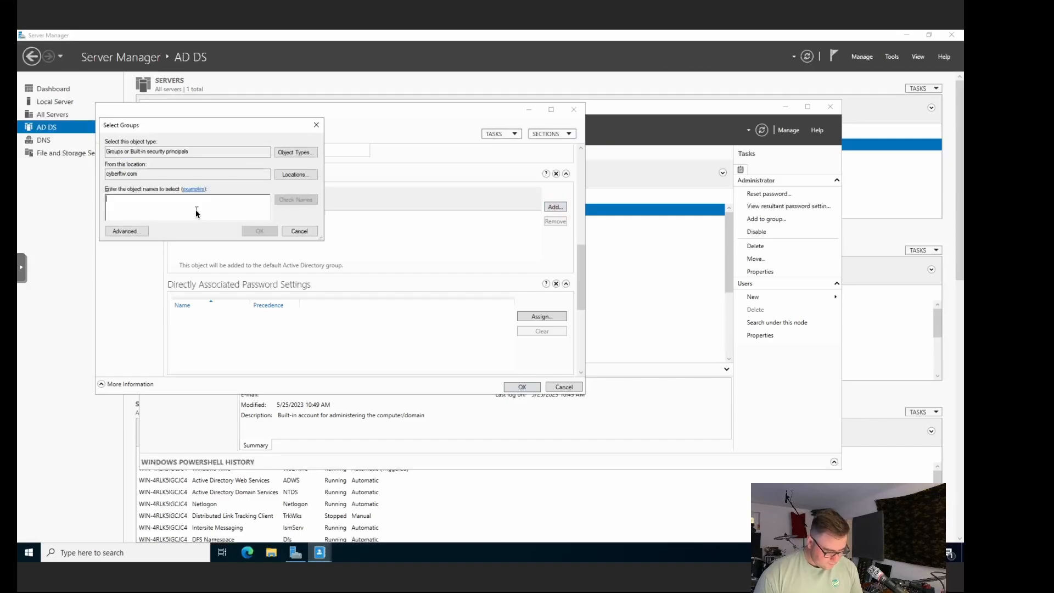
pyautogui.write('Admins')
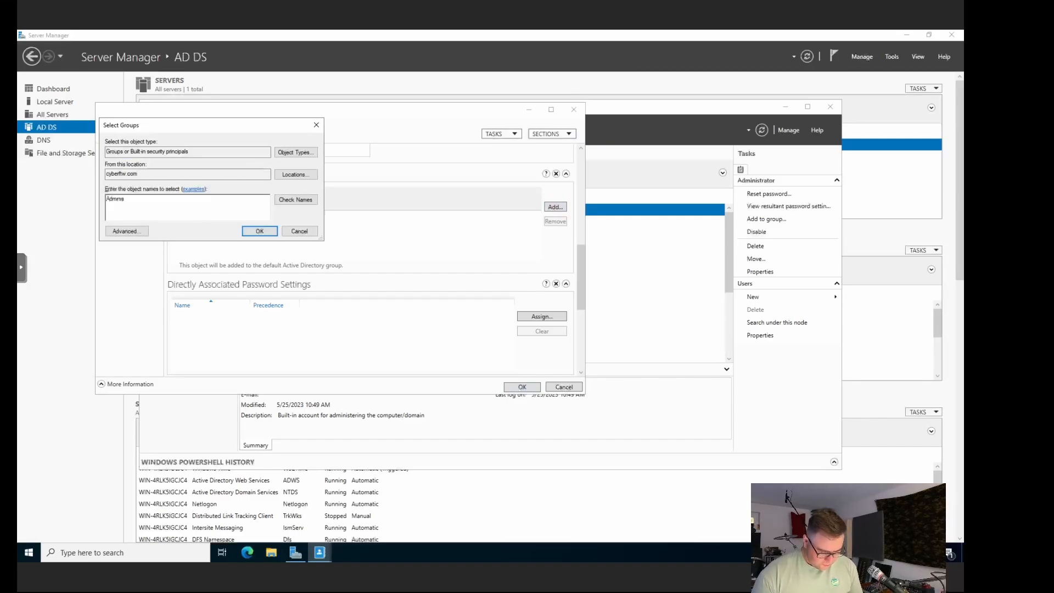
pyautogui.write('strator')
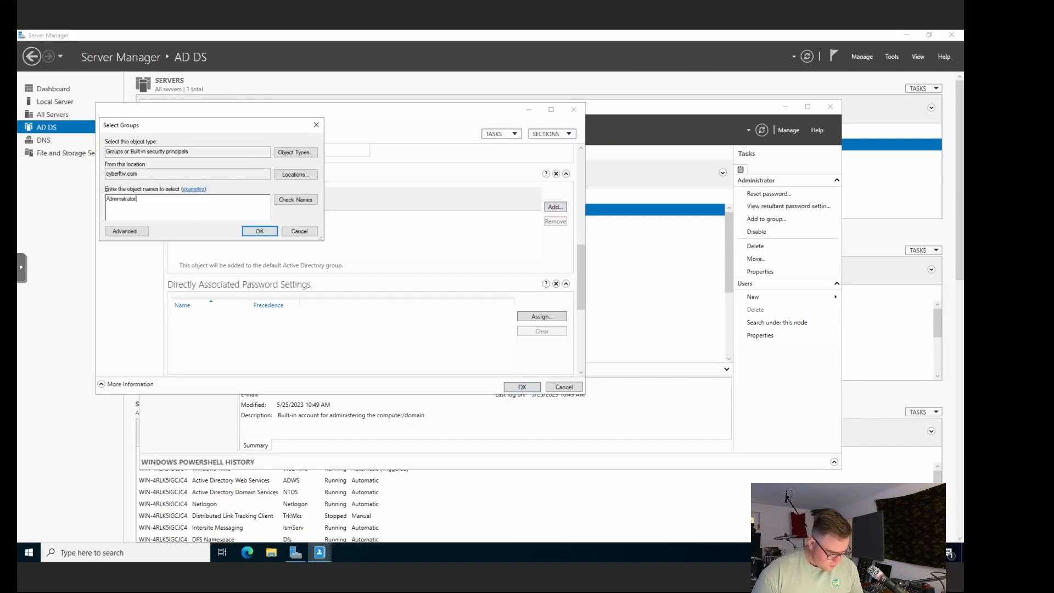
pyautogui.click(295, 200)
pyautogui.click(260, 231)
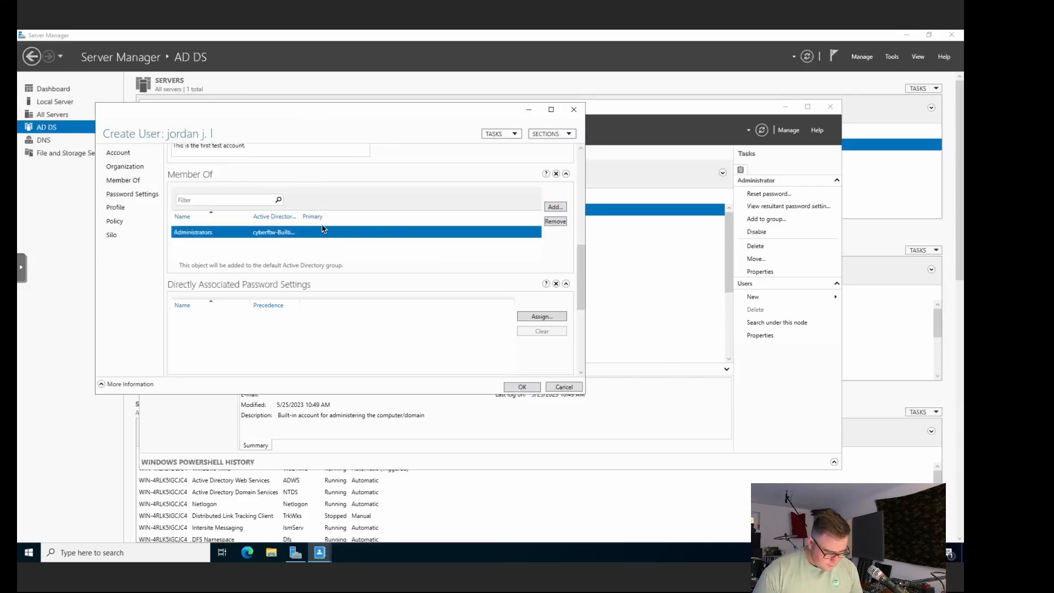
# Step: Try adding a second group 'poop', dismiss the not-found error and cancel, then scroll to Profile
pyautogui.click(560, 206)
pyautogui.write('poop')
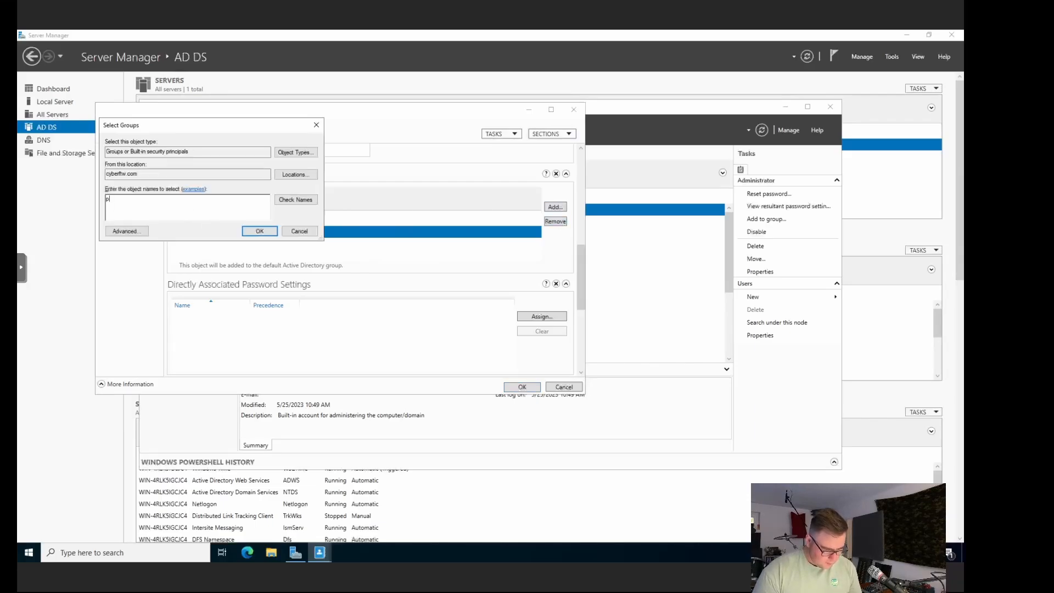
pyautogui.press('Return')
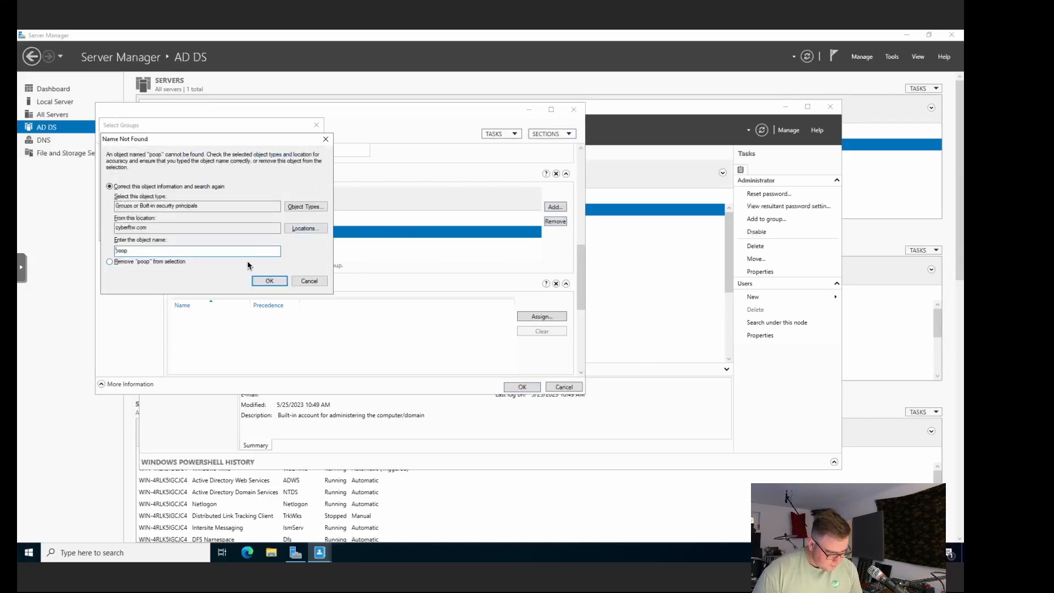
pyautogui.click(309, 281)
pyautogui.click(300, 231)
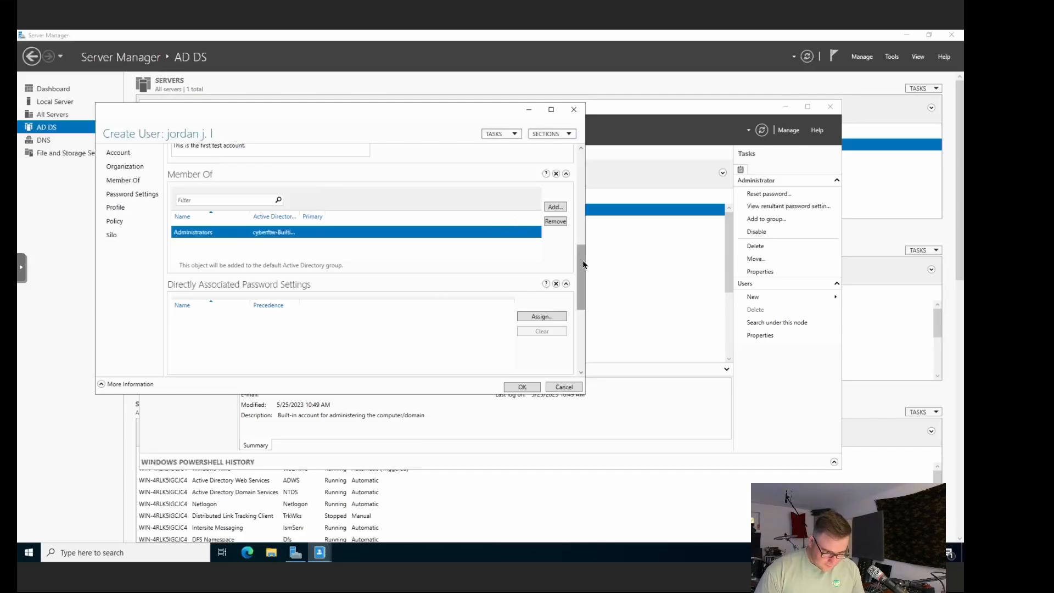
pyautogui.moveTo(583, 292); pyautogui.dragTo(578, 345)
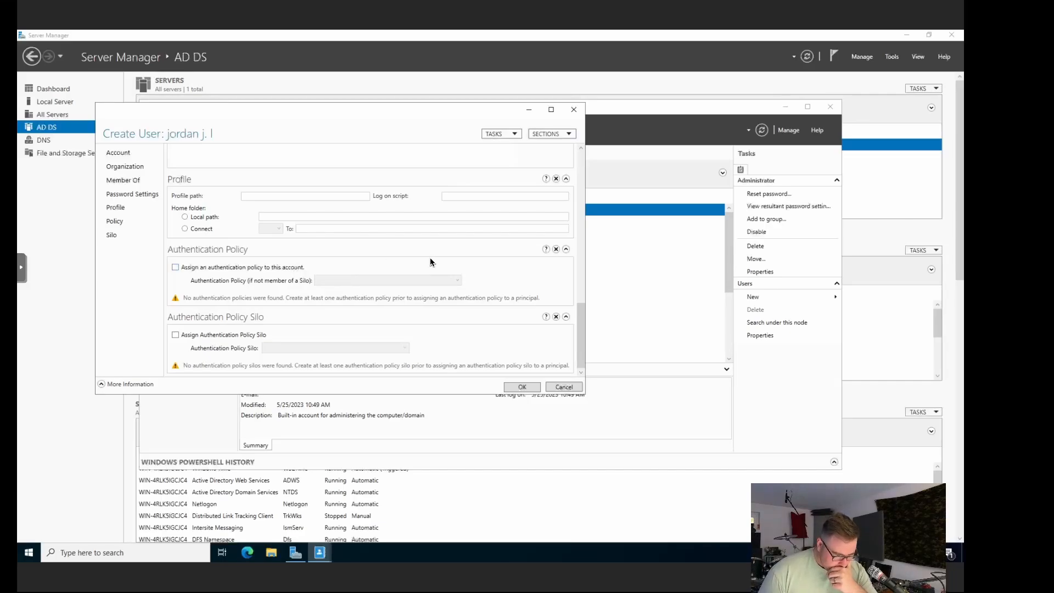
# Step: Confirm the Create User form and check the new account is listed among the 24 users
pyautogui.click(521, 388)
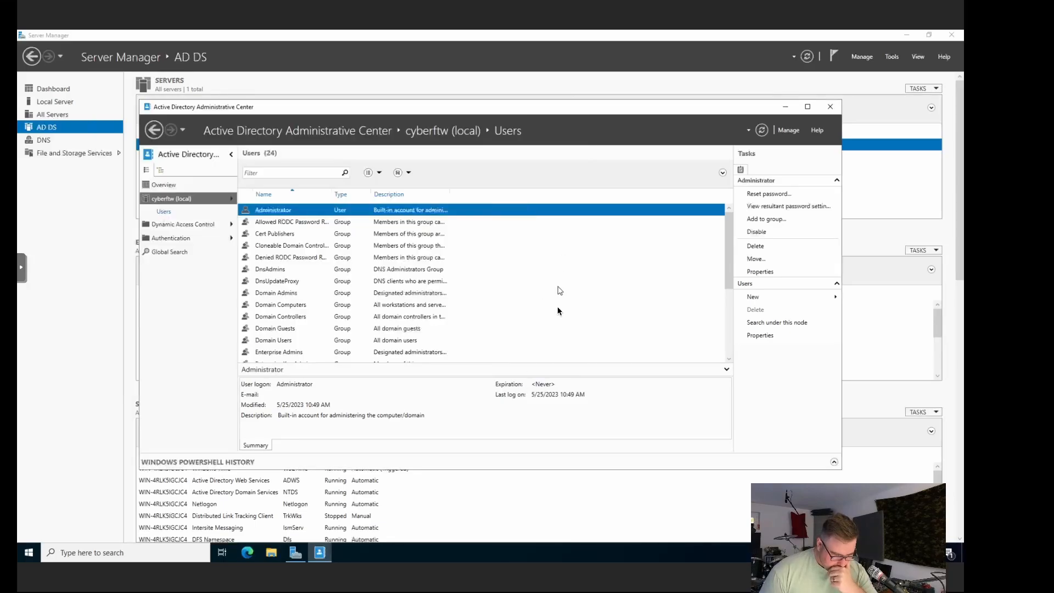
pyautogui.scroll(-4, 558, 311)
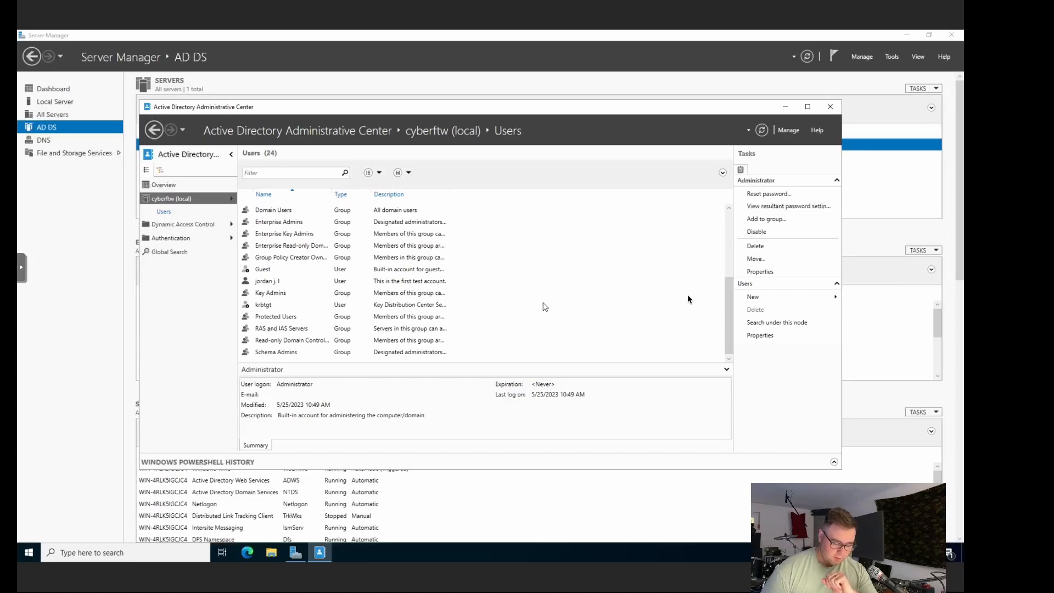
pyautogui.press('super')
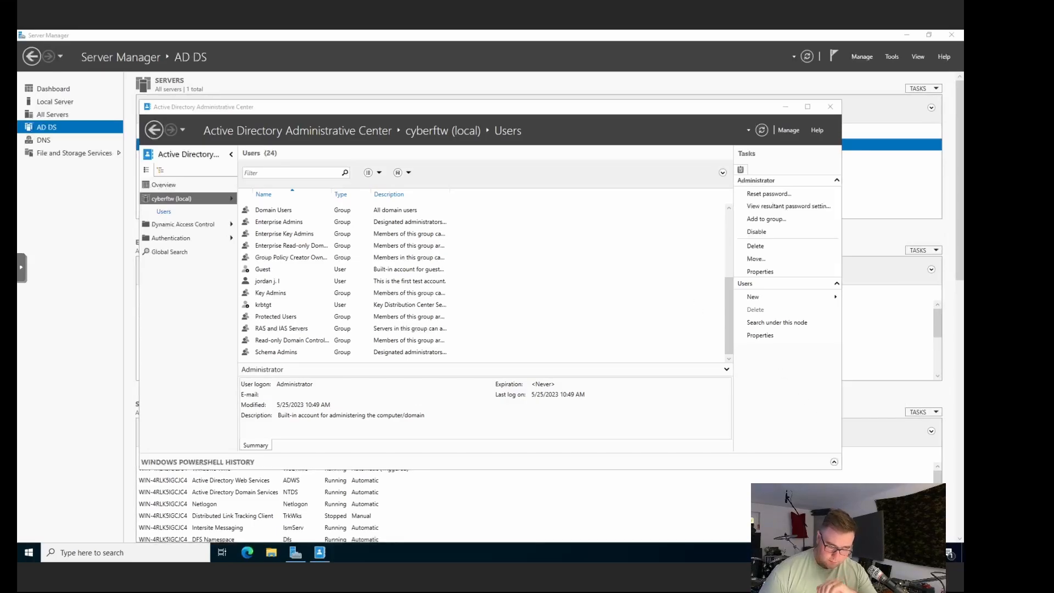
# Step: Open the Ethernet adapter's properties from Network Connections and turn off IPv6
pyautogui.rightClick(884, 552)
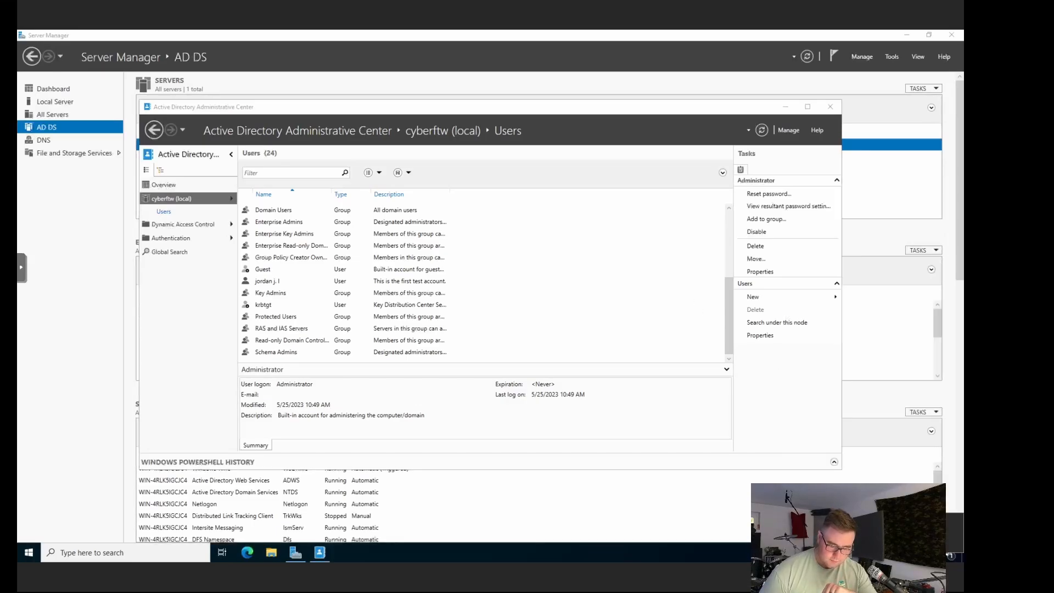
pyautogui.click(900, 534)
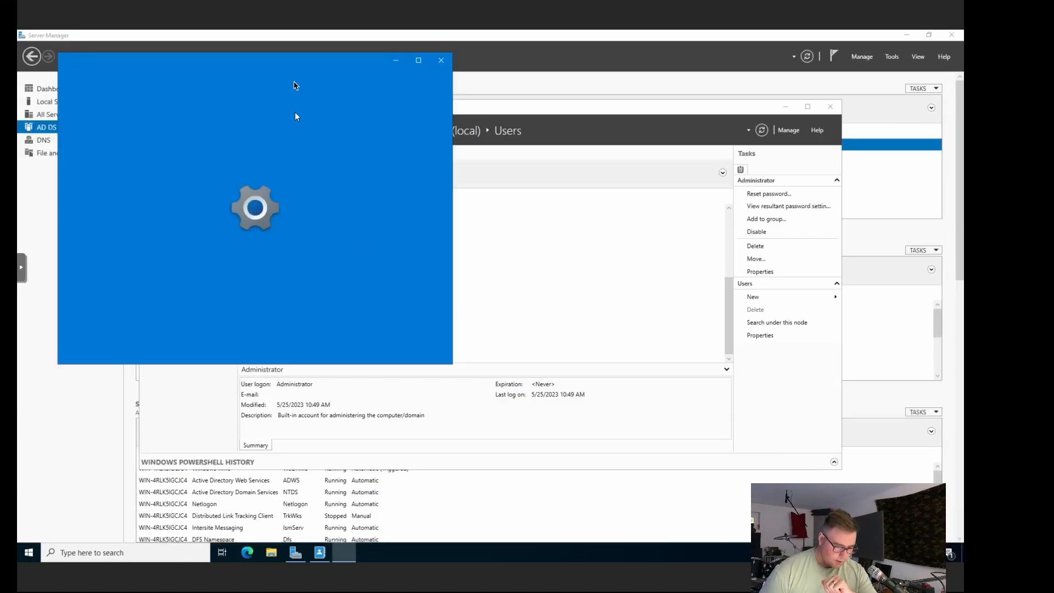
pyautogui.moveTo(252, 61); pyautogui.dragTo(332, 74)
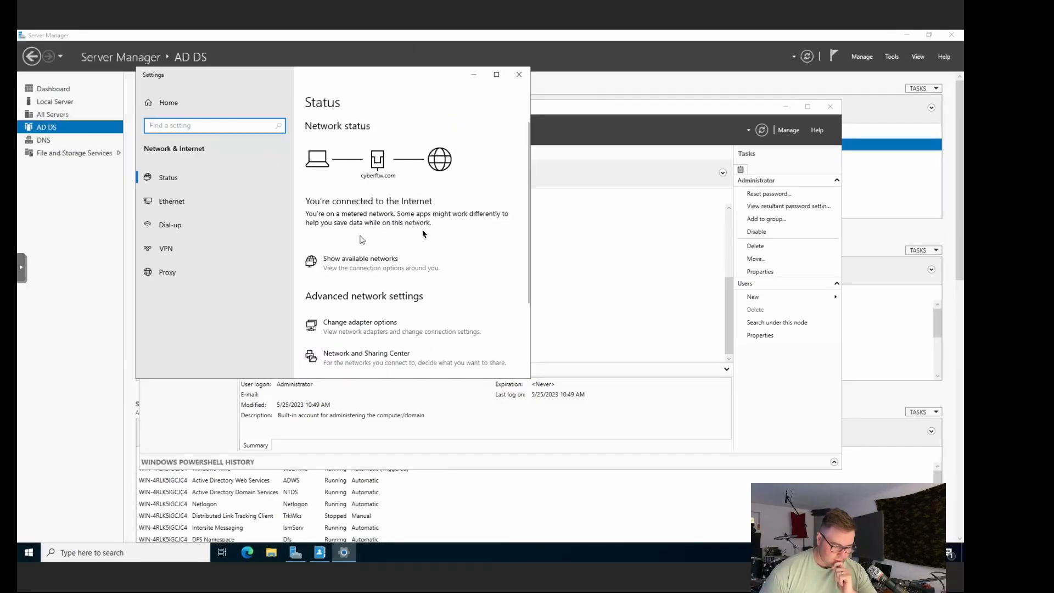
pyautogui.click(407, 332)
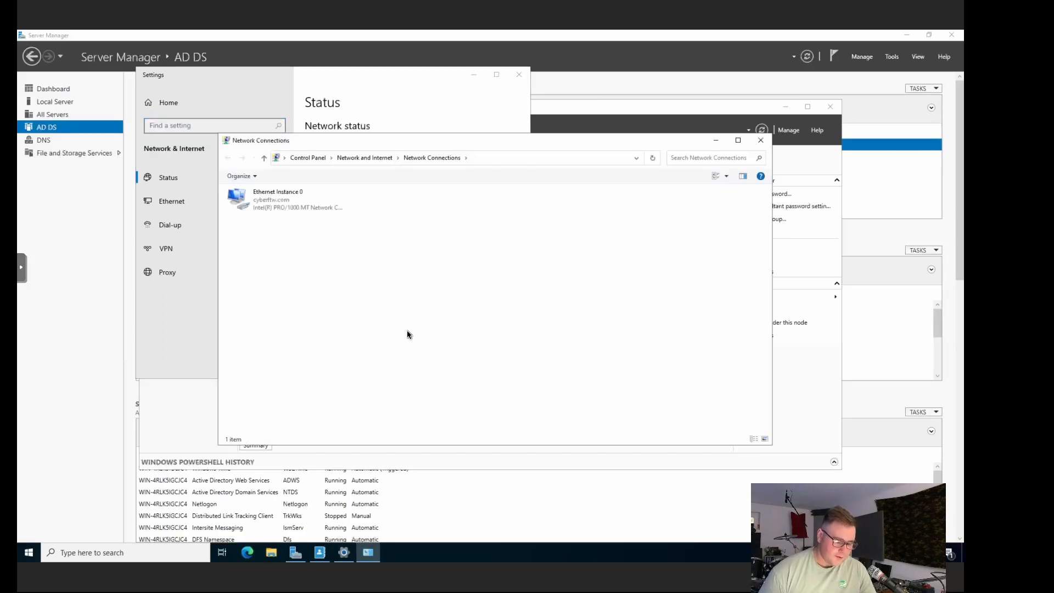
pyautogui.rightClick(256, 202)
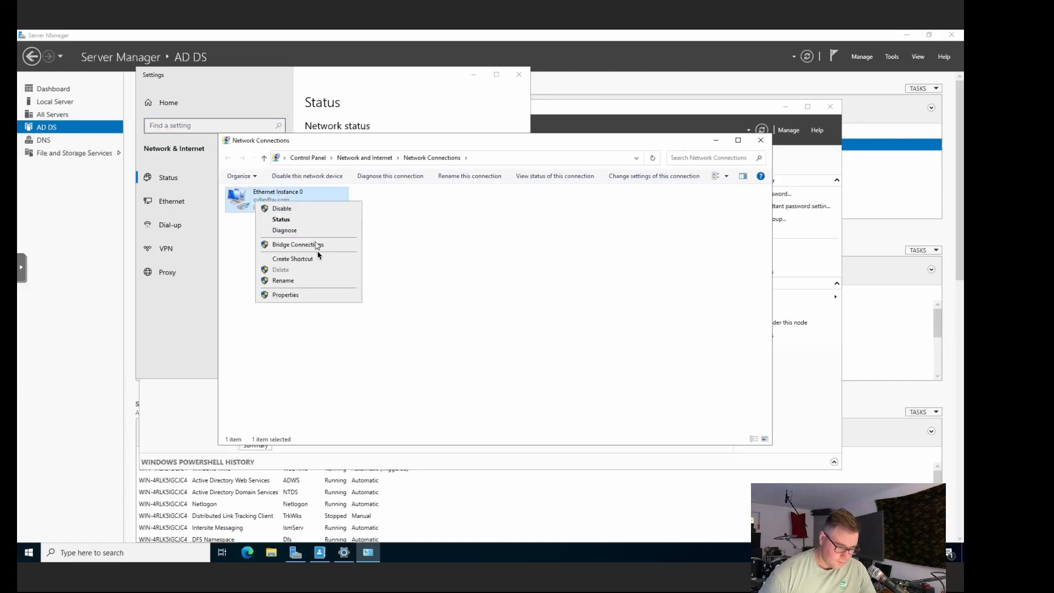
pyautogui.click(286, 295)
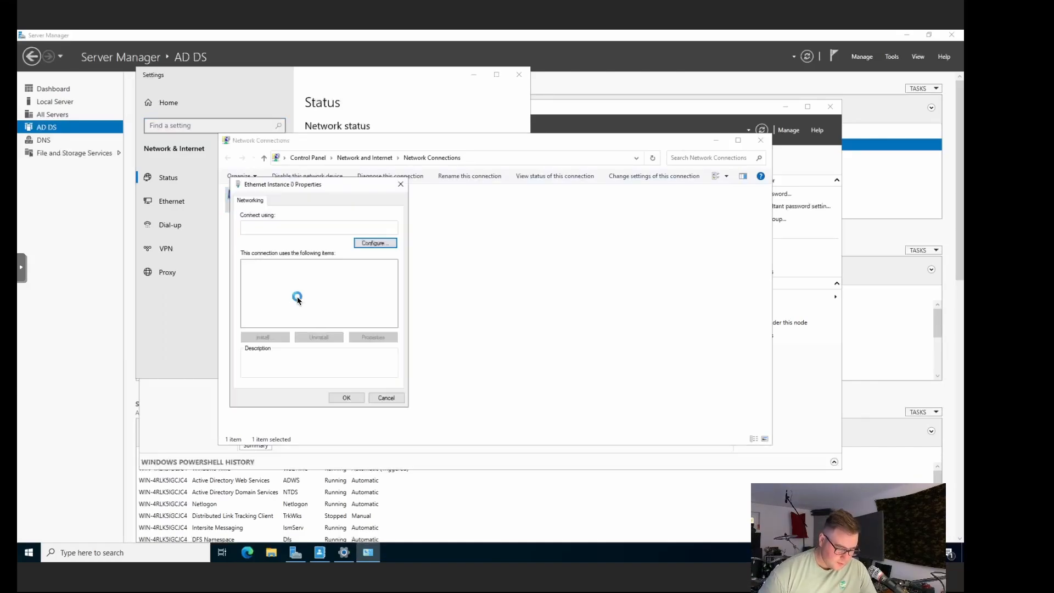
pyautogui.moveTo(393, 286); pyautogui.dragTo(394, 298)
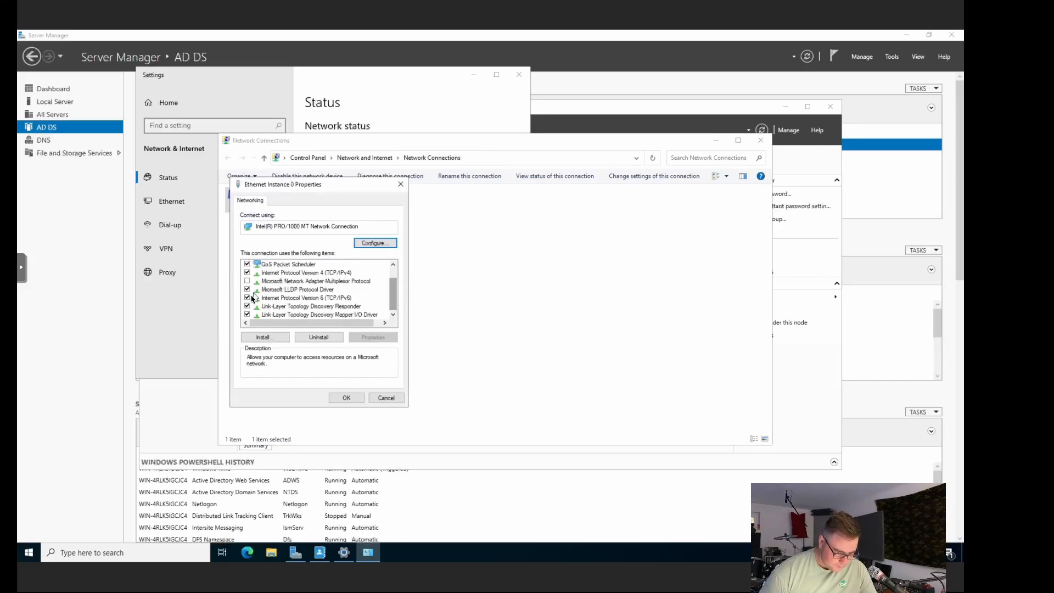
pyautogui.click(247, 297)
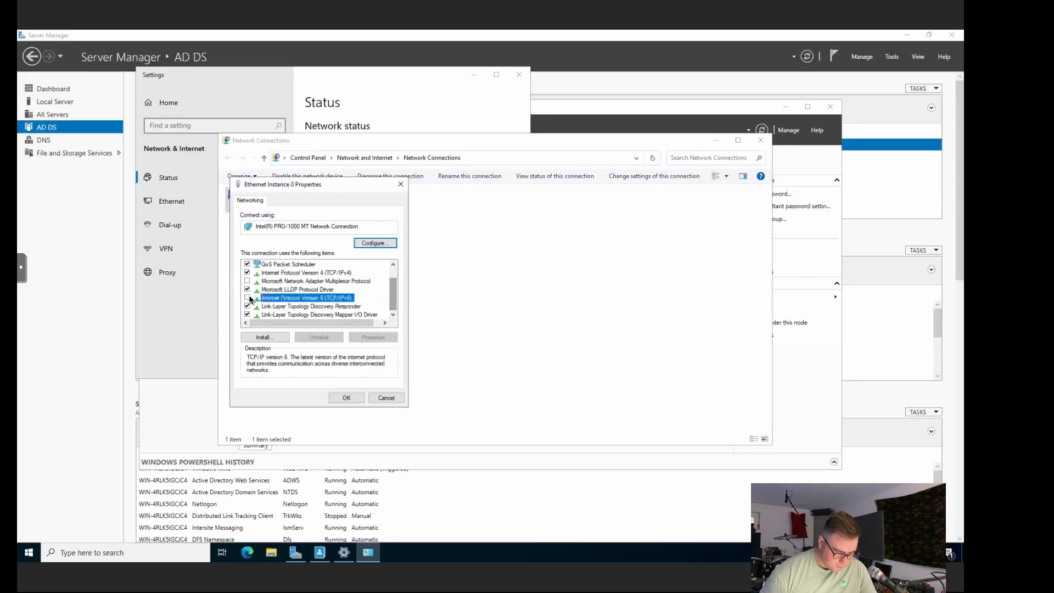
# Step: Set IPv4 to static address 172.20.20.134, mask 255.255.255.0, and begin the 172.20.20 gateway
pyautogui.click(277, 273)
pyautogui.click(371, 337)
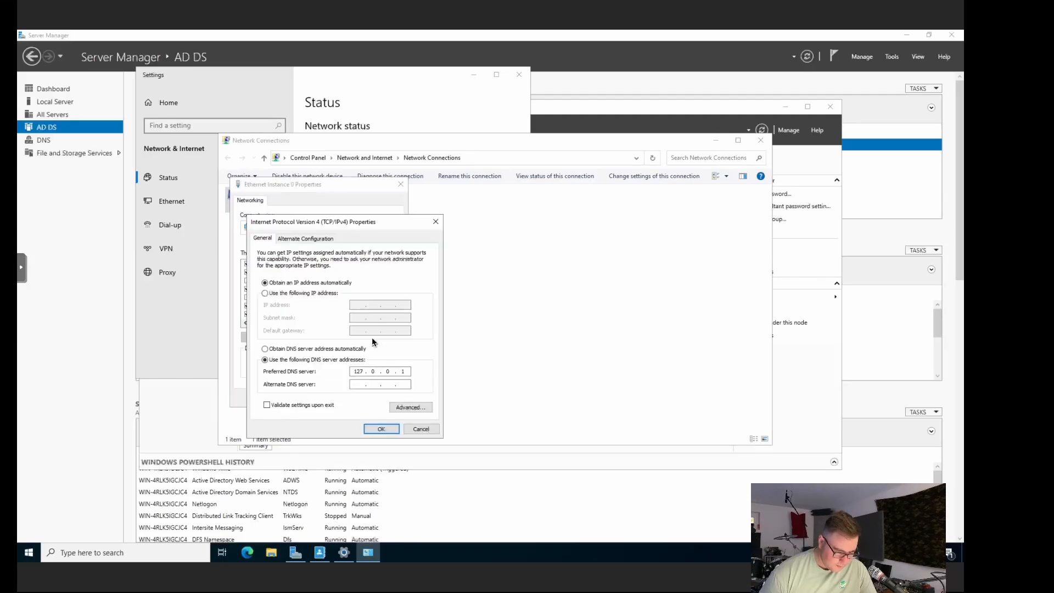
pyautogui.click(278, 294)
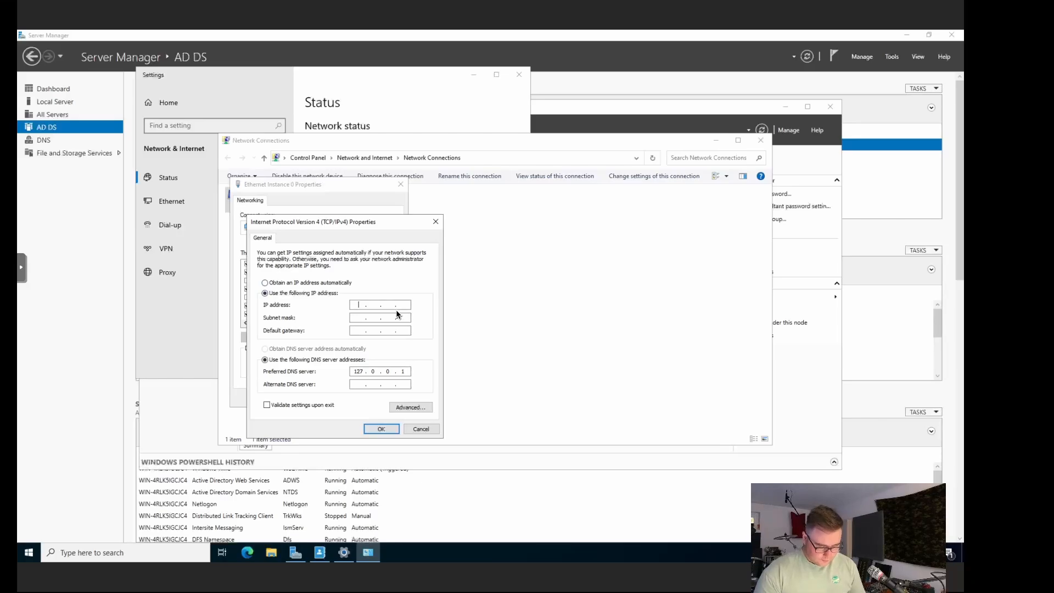
pyautogui.write('172 . 20 . ')
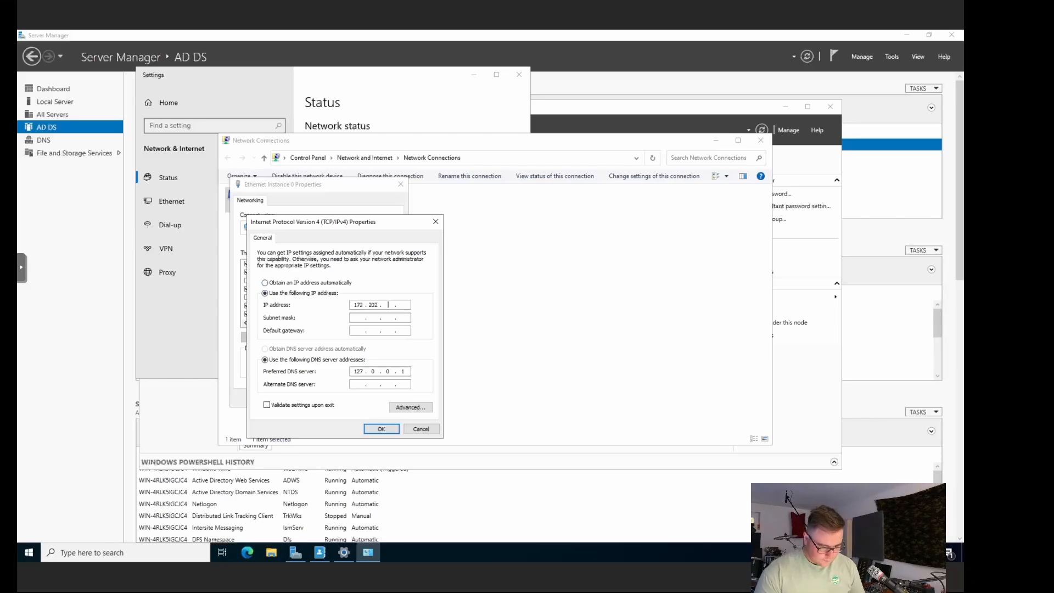
pyautogui.write('20 . ')
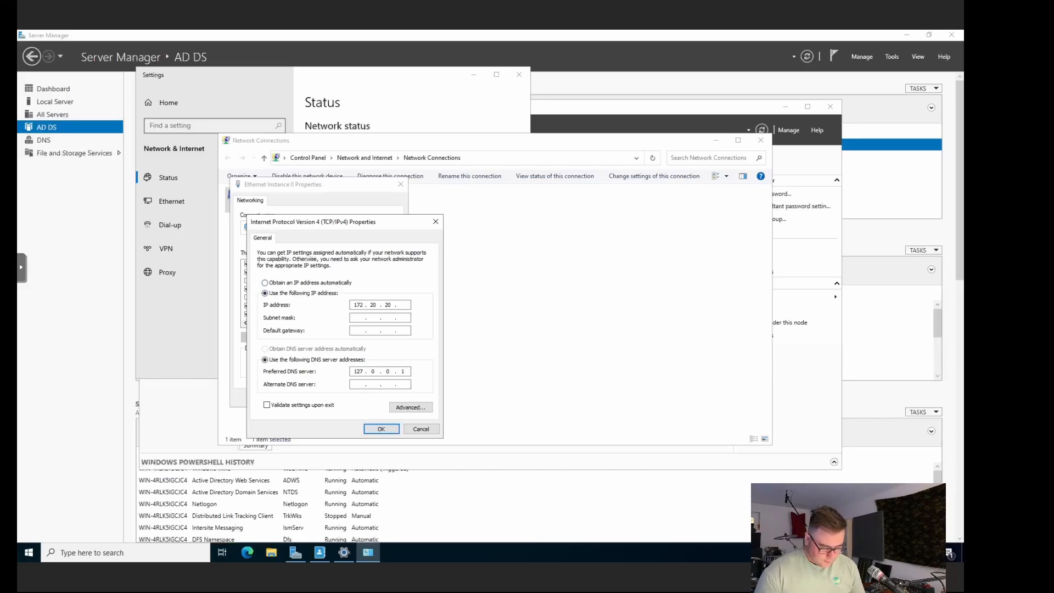
pyautogui.write('134')
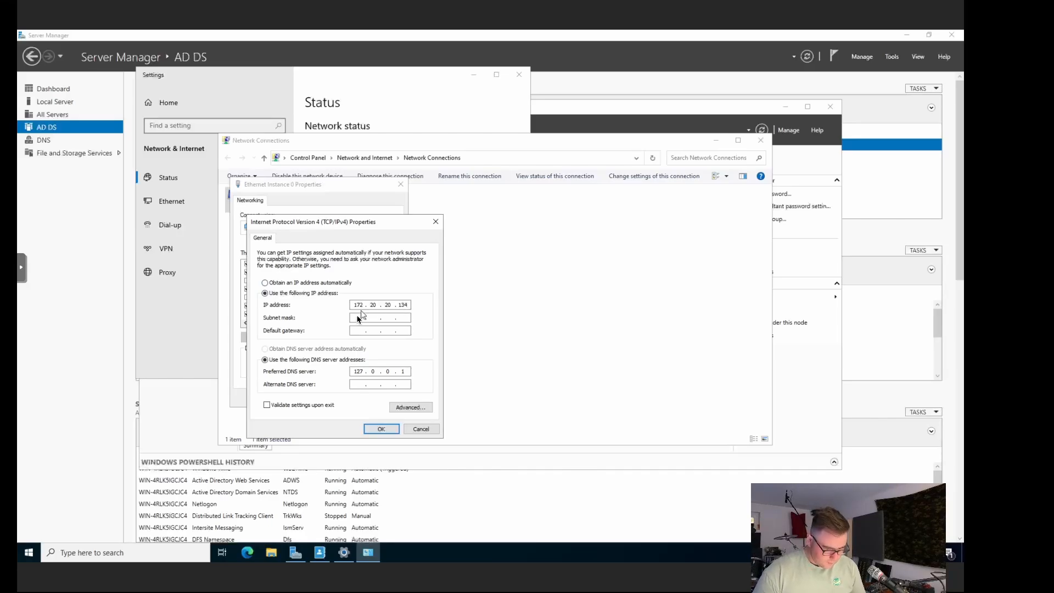
pyautogui.click(357, 318)
pyautogui.click(391, 317)
pyautogui.press('BackSpace')
pyautogui.write('255 . 255 . 255 . 0')
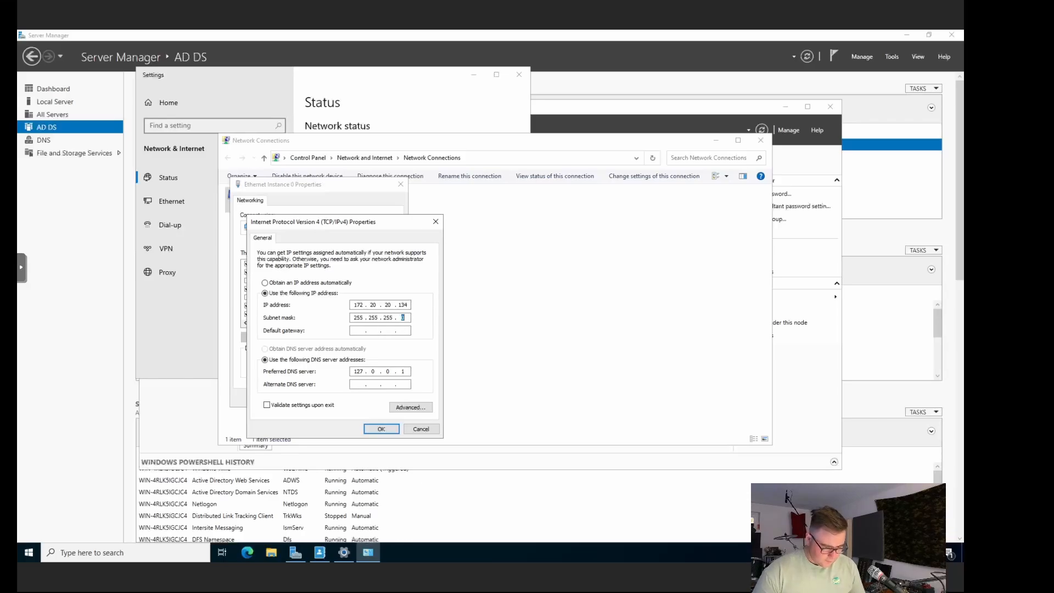
pyautogui.click(360, 330)
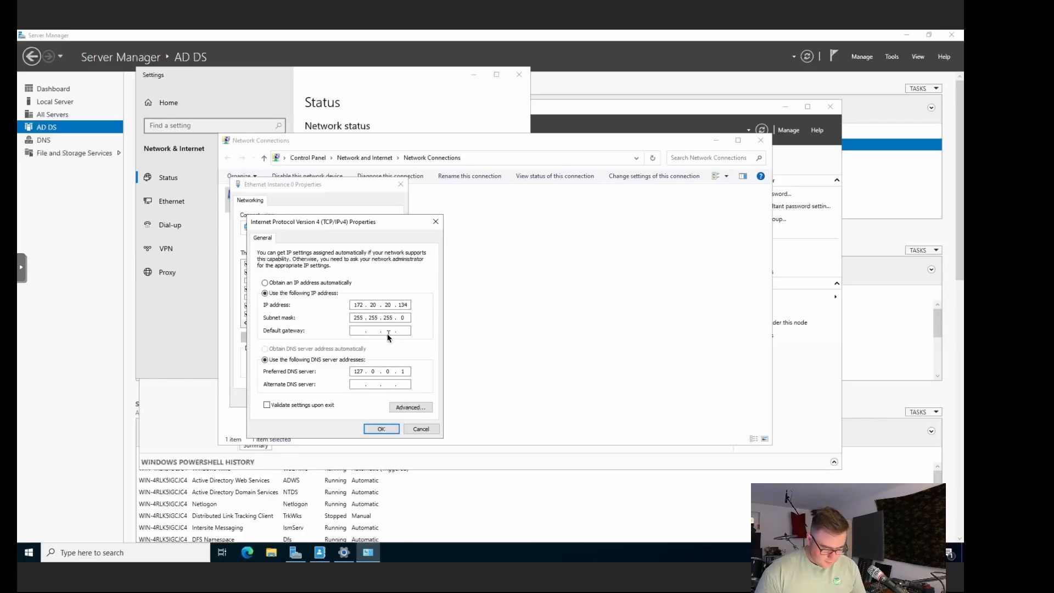
pyautogui.write('17')
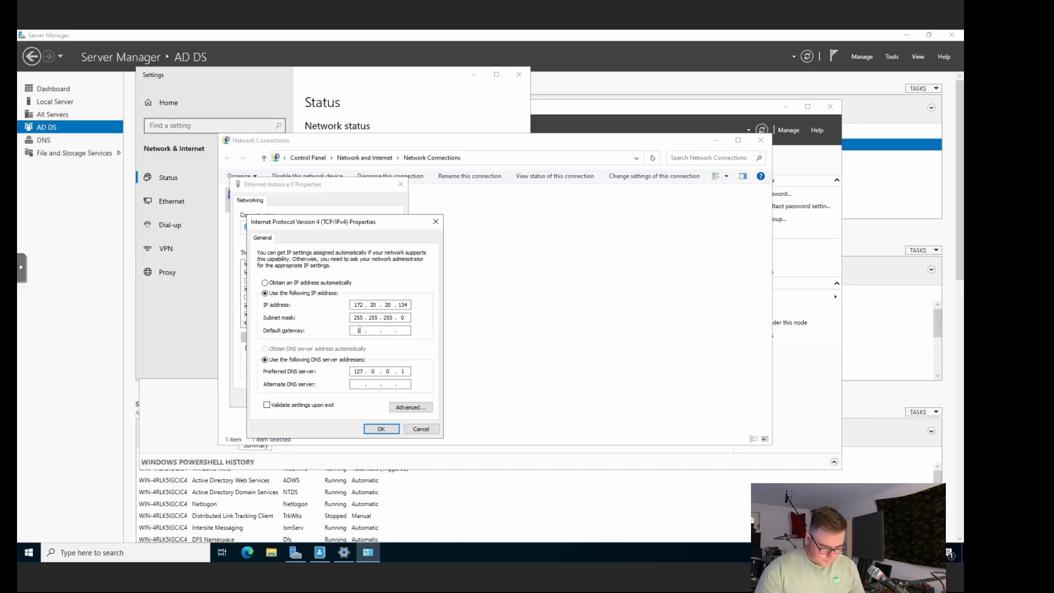
pyautogui.write('2 . 20 . ')
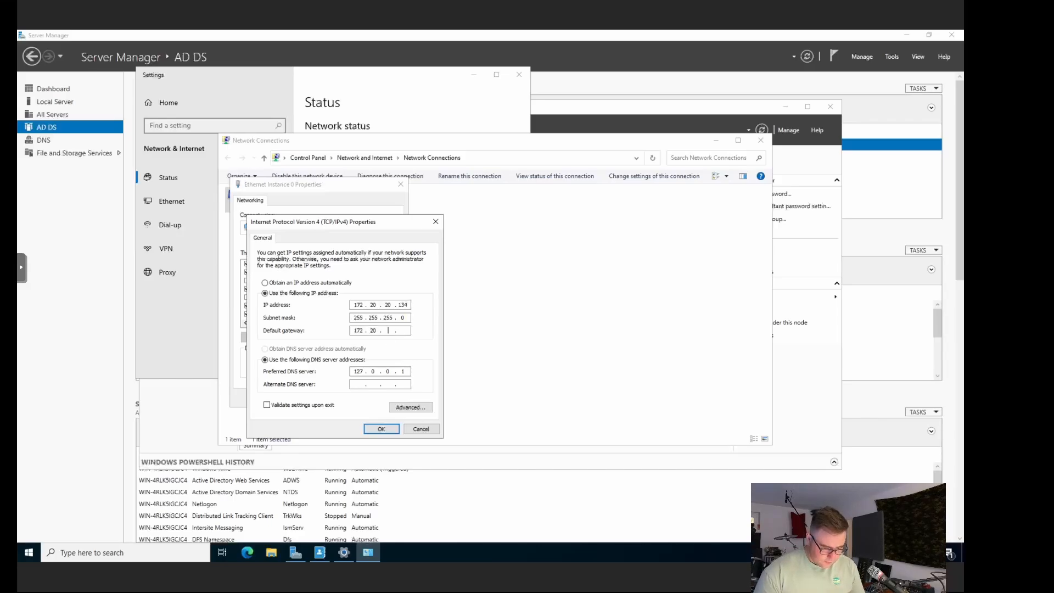
pyautogui.write('20')
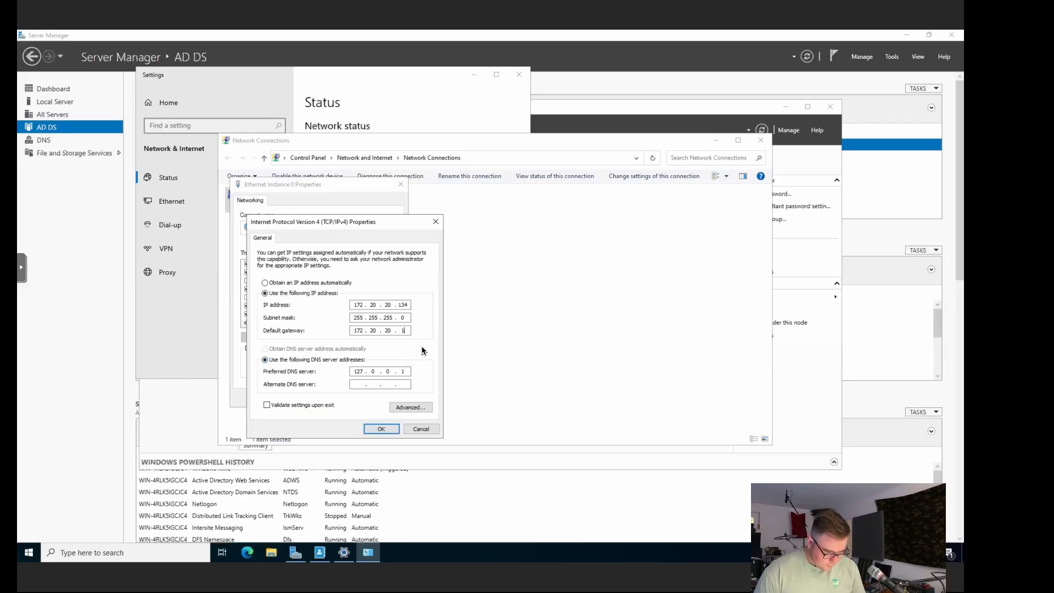
# Step: Apply the IPv4 settings, close the adapter windows, and verify the cyberftw.com Ethernet shows Connected
pyautogui.click(381, 429)
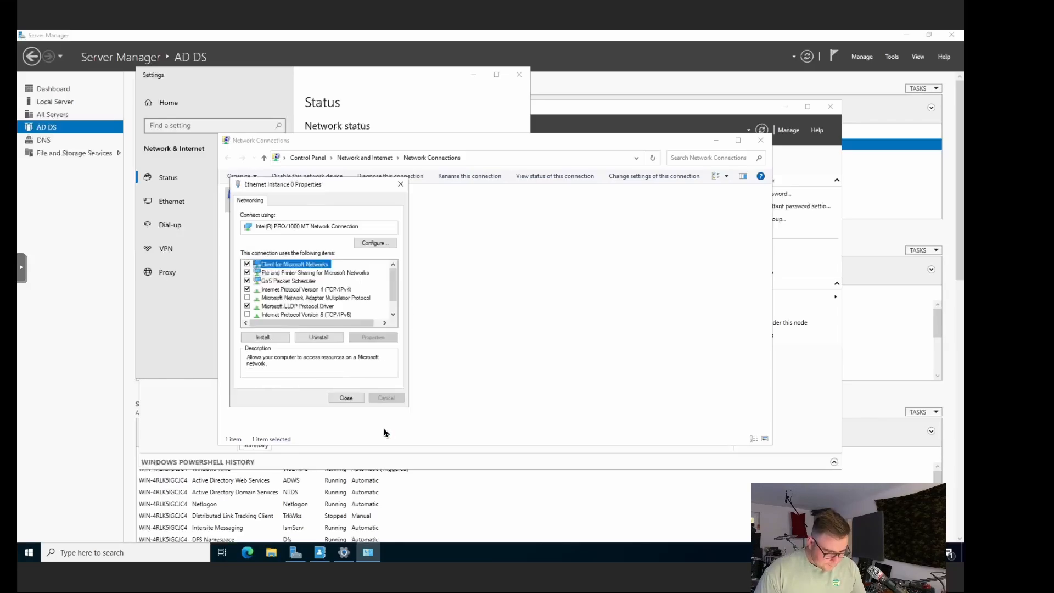
pyautogui.click(356, 402)
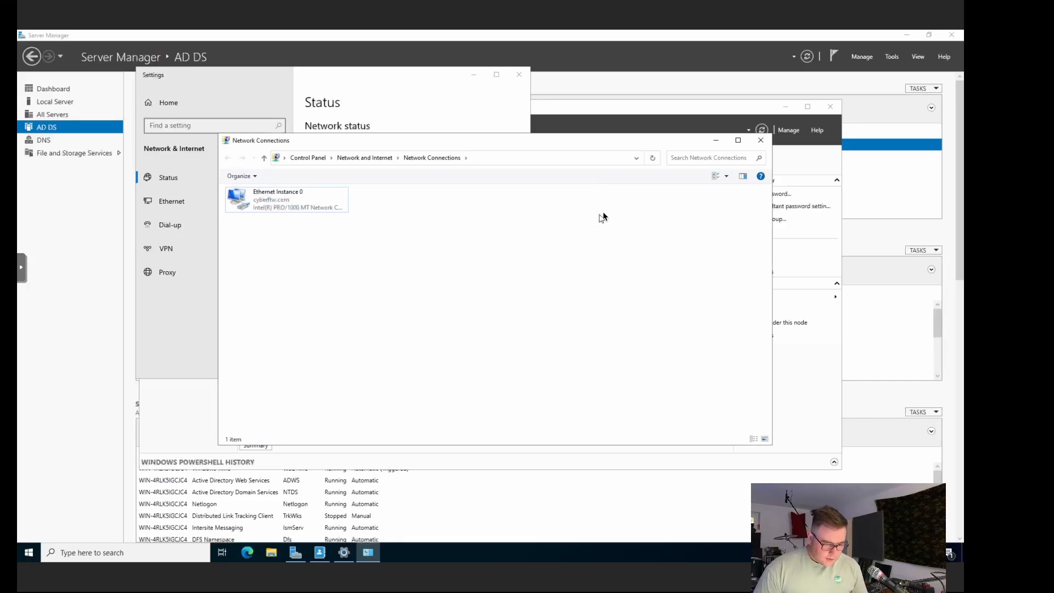
pyautogui.click(761, 140)
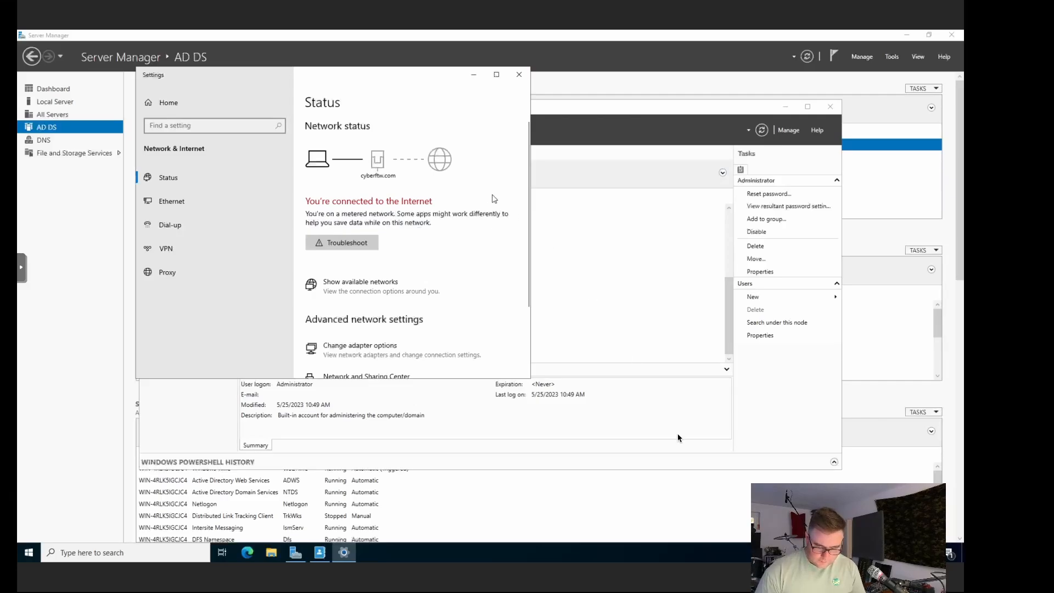
pyautogui.scroll(-3, 430, 245)
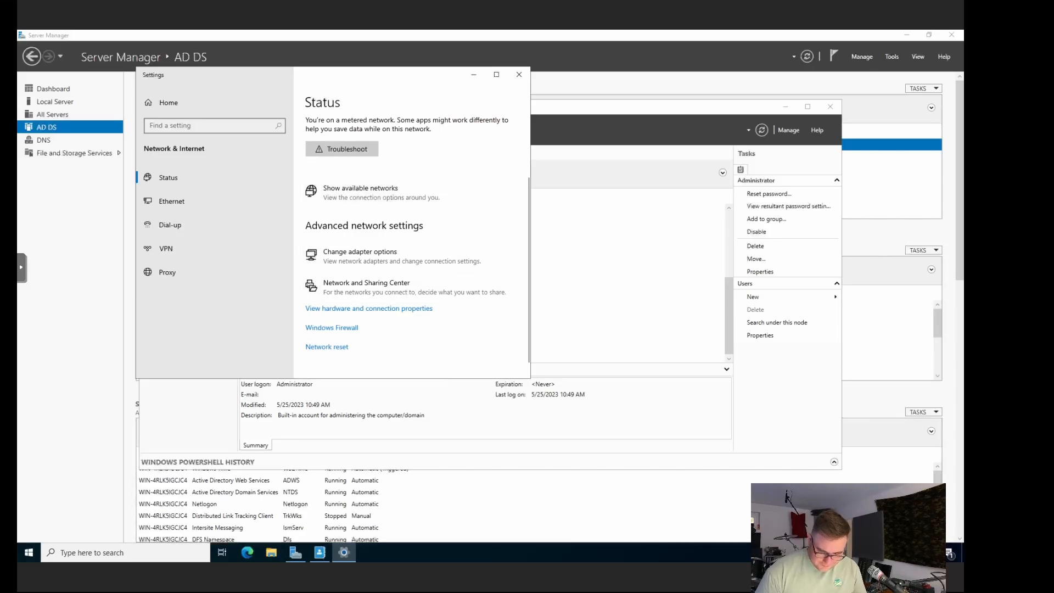
pyautogui.click(888, 553)
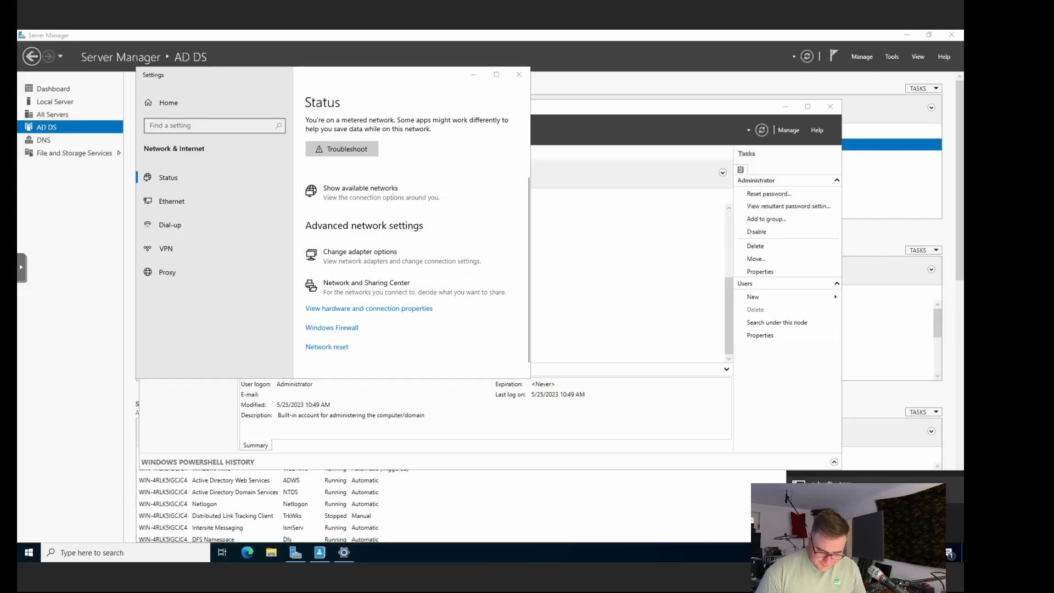
pyautogui.click(846, 492)
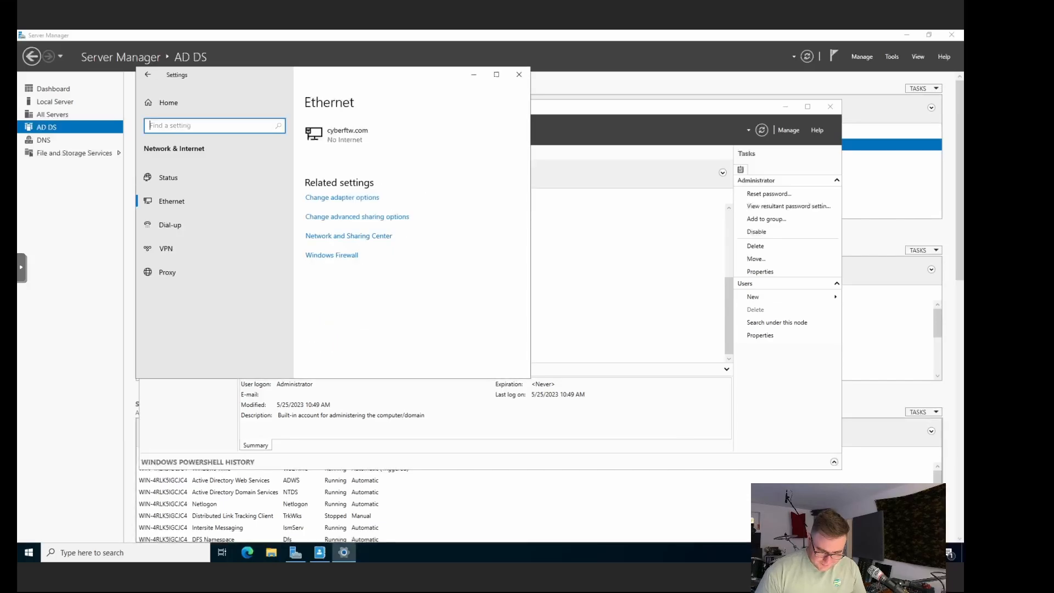
pyautogui.moveTo(383, 81); pyautogui.dragTo(204, 211)
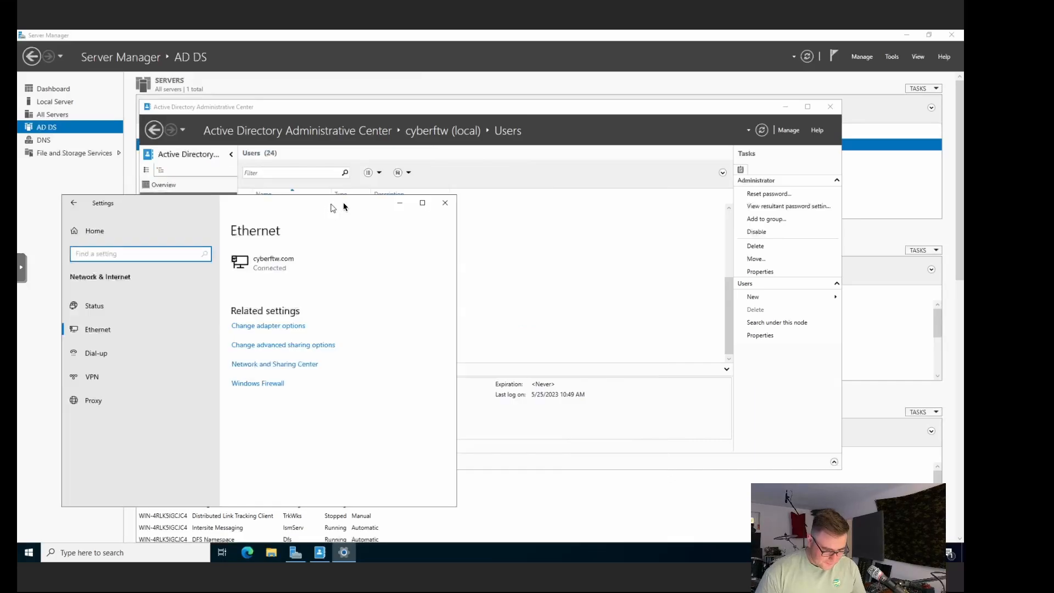
# Step: Untick IPv6 in the Ethernet Instance 0 properties and bring up its IPv4 Properties
pyautogui.click(444, 203)
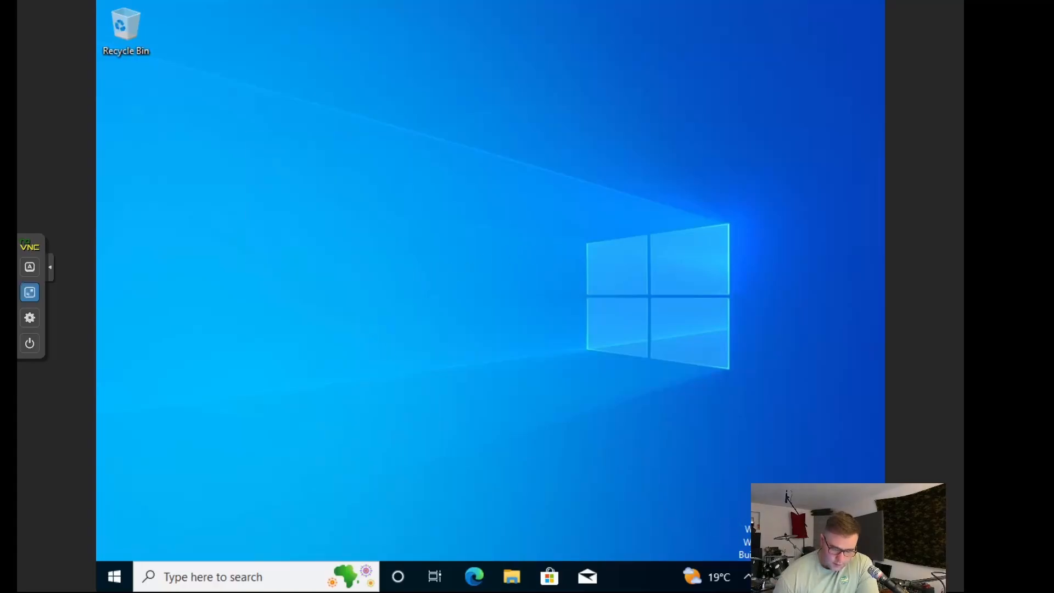
pyautogui.rightClick(766, 575)
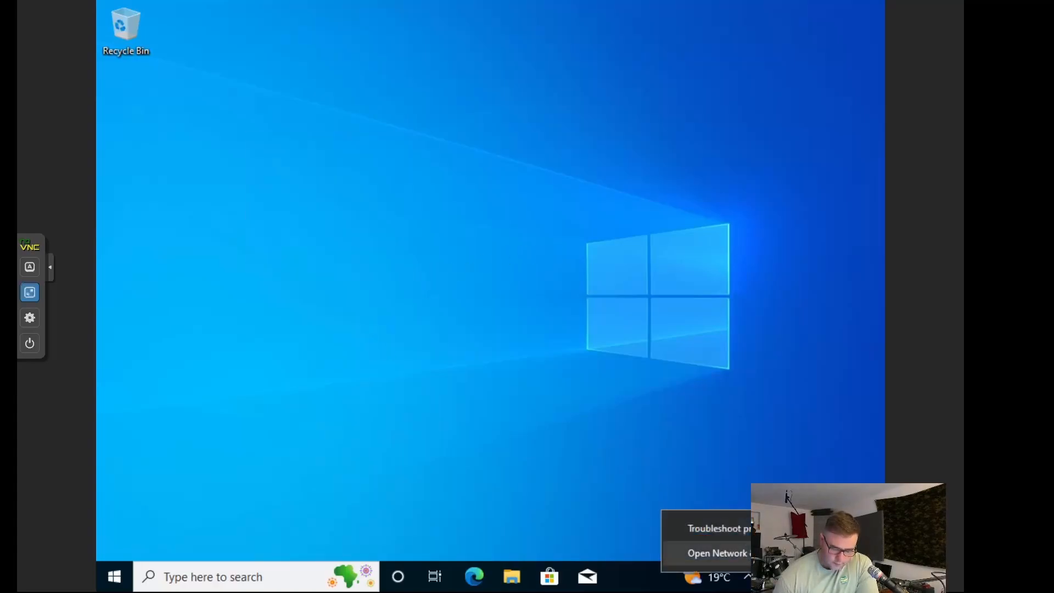
pyautogui.click(764, 553)
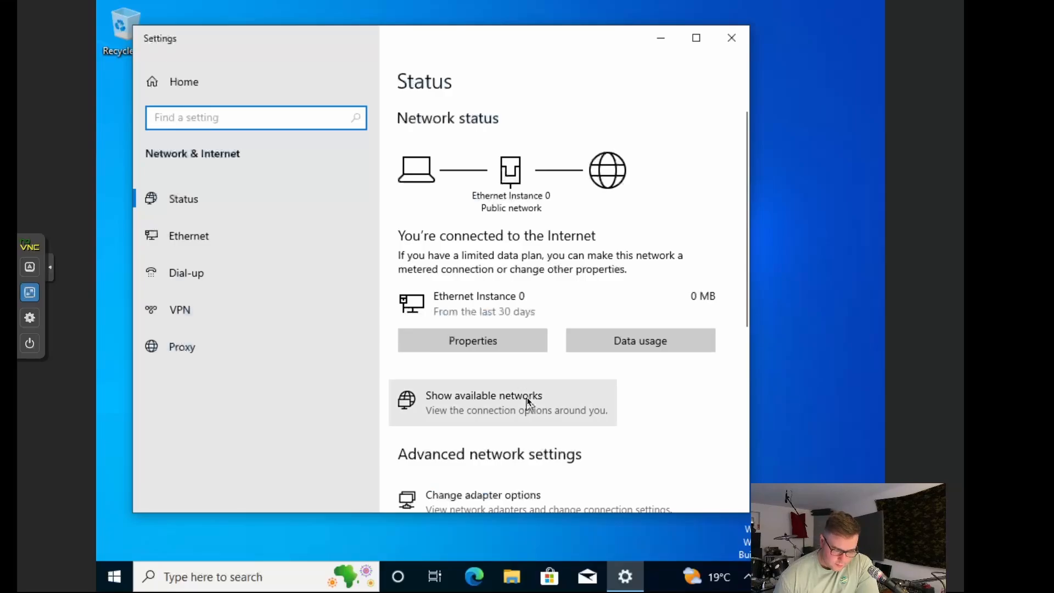
pyautogui.scroll(-3, 527, 403)
pyautogui.scroll(-2, 526, 406)
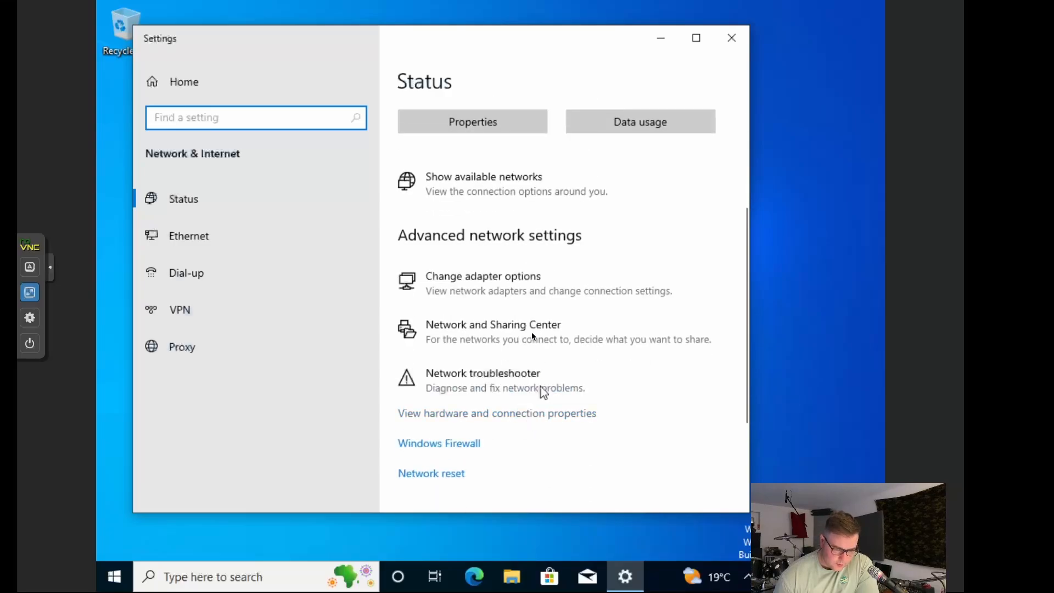
pyautogui.click(521, 293)
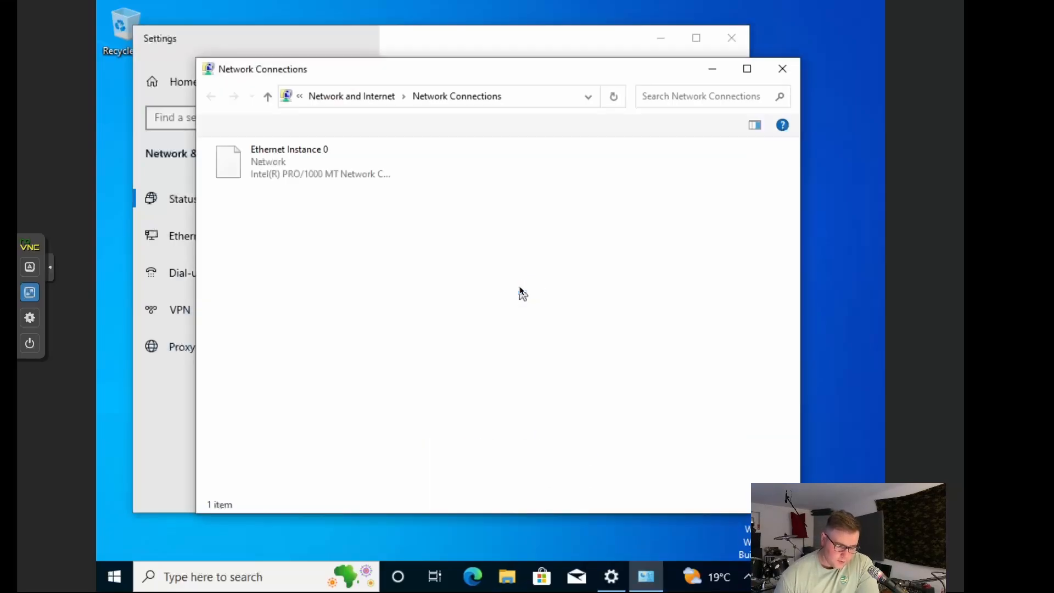
pyautogui.click(303, 154)
pyautogui.rightClick(302, 153)
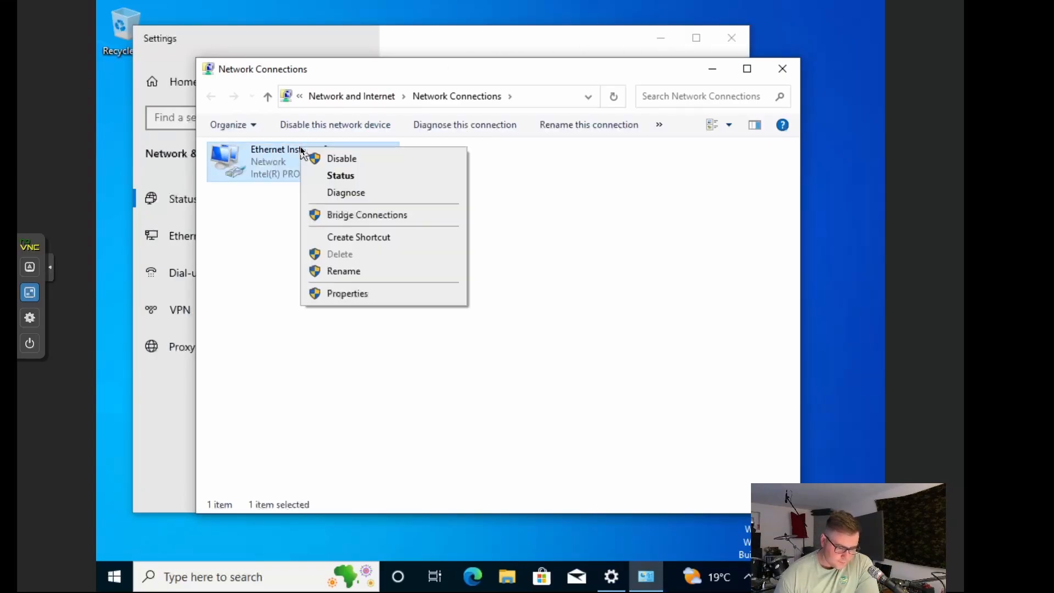
pyautogui.click(347, 292)
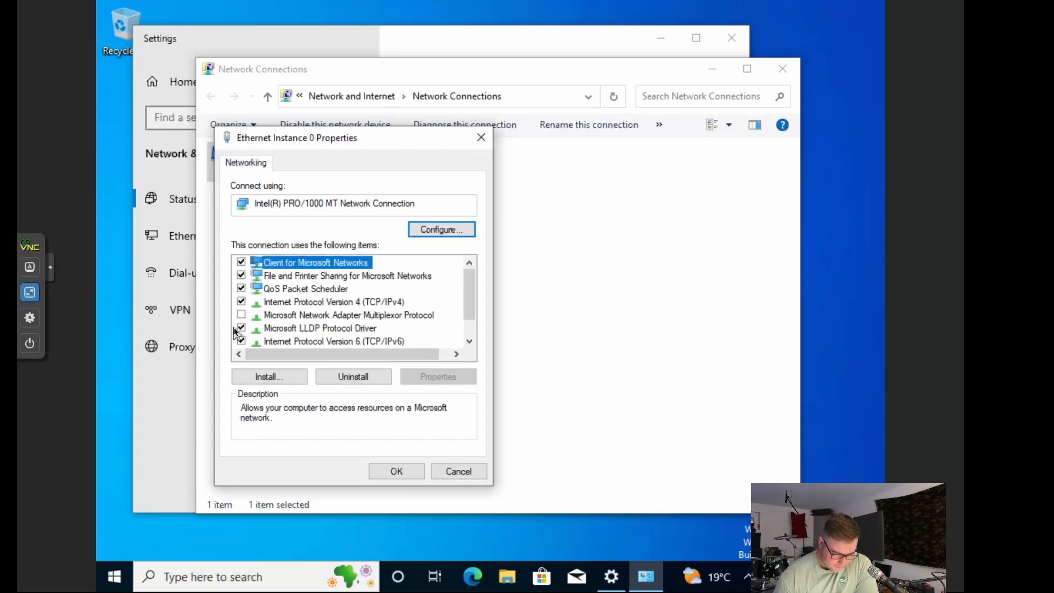
pyautogui.click(242, 340)
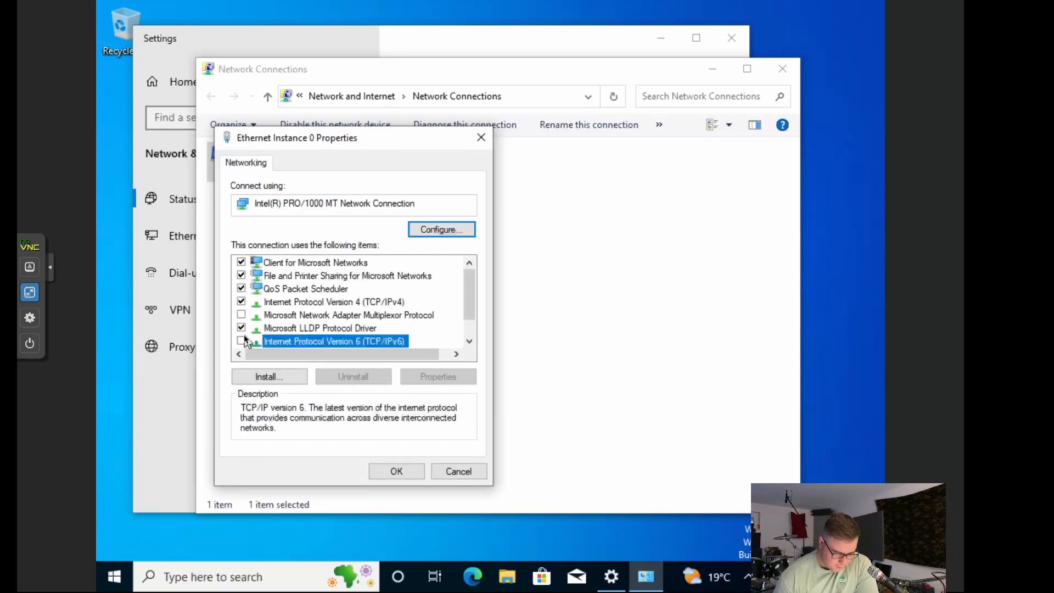
pyautogui.click(320, 304)
pyautogui.click(438, 377)
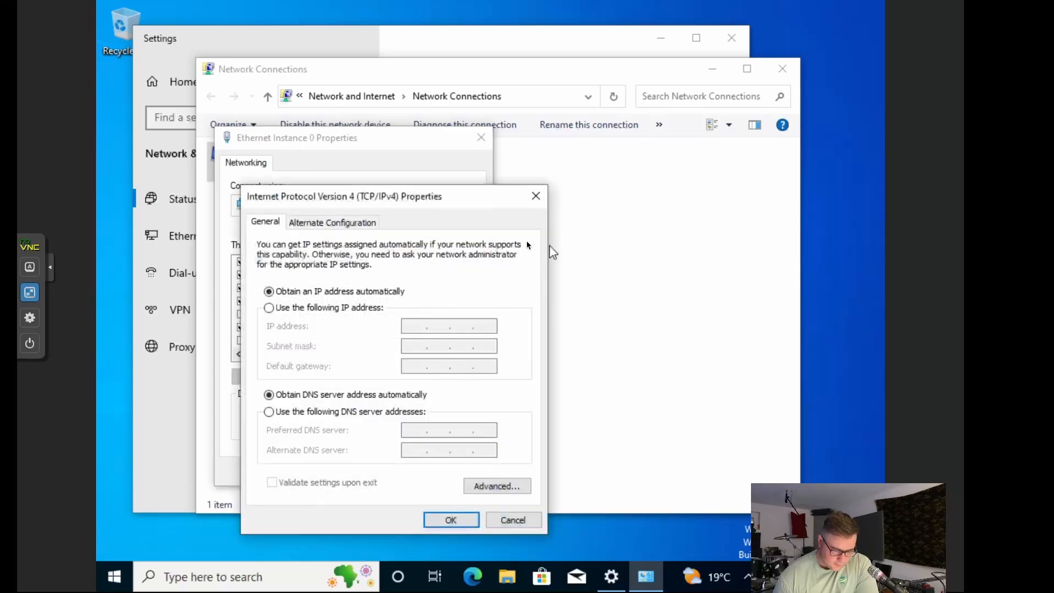
# Step: Enter static IP 172.20.20.133, subnet mask 255.255.255.0 and gateway 172.20.20.134
pyautogui.click(310, 308)
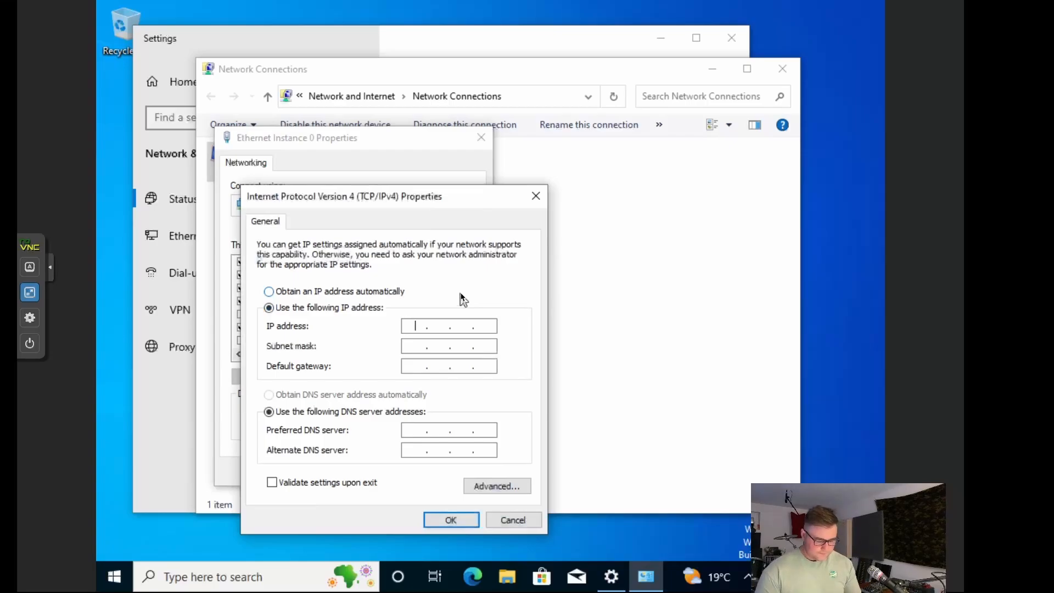
pyautogui.write('192')
pyautogui.press('BackSpace')
pyautogui.press('BackSpace')
pyautogui.press('BackSpace')
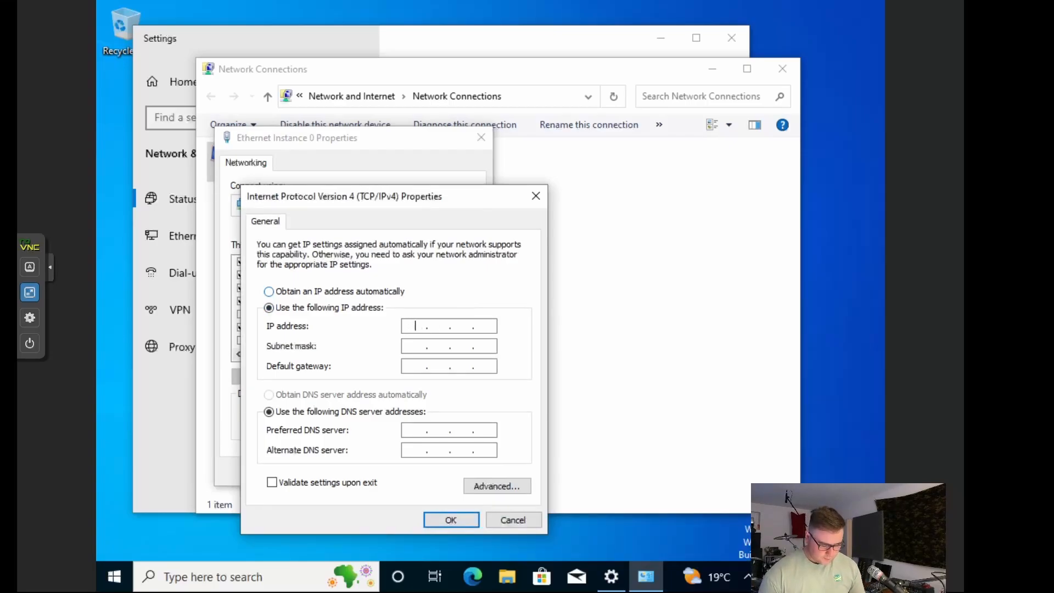
pyautogui.write('172 . 20 . 20 . ')
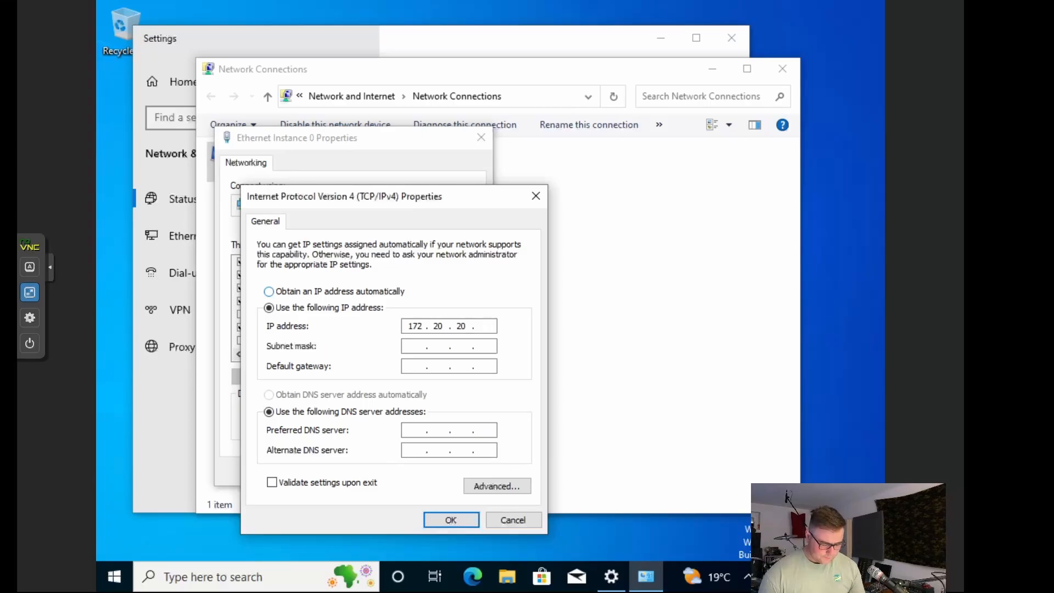
pyautogui.write('133')
pyautogui.click(407, 345)
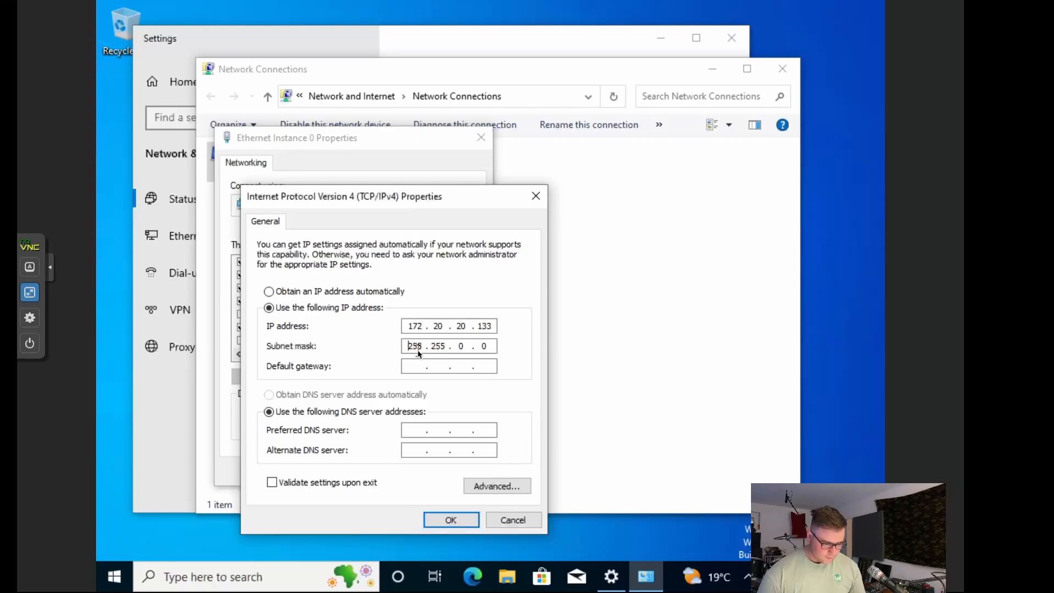
pyautogui.doubleClick(463, 346)
pyautogui.write('255 .')
pyautogui.click(416, 363)
pyautogui.write('1')
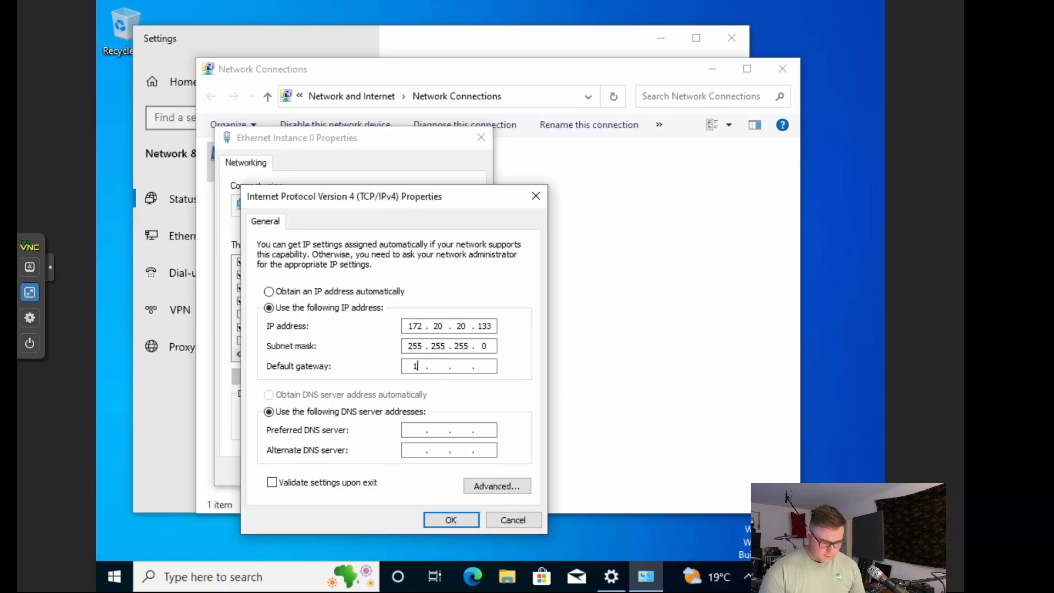
pyautogui.write('72')
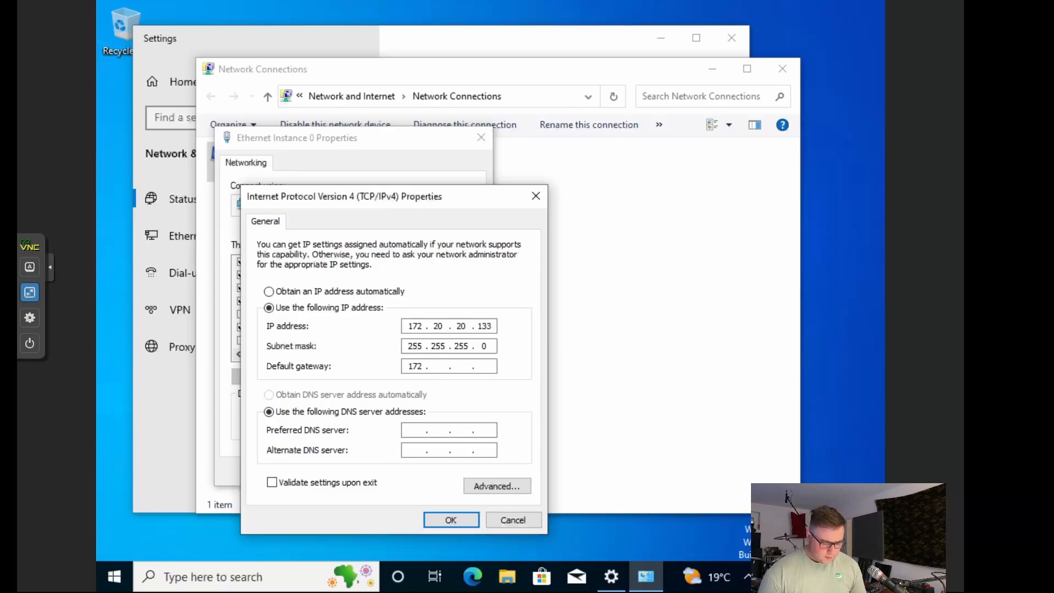
pyautogui.write('20 ')
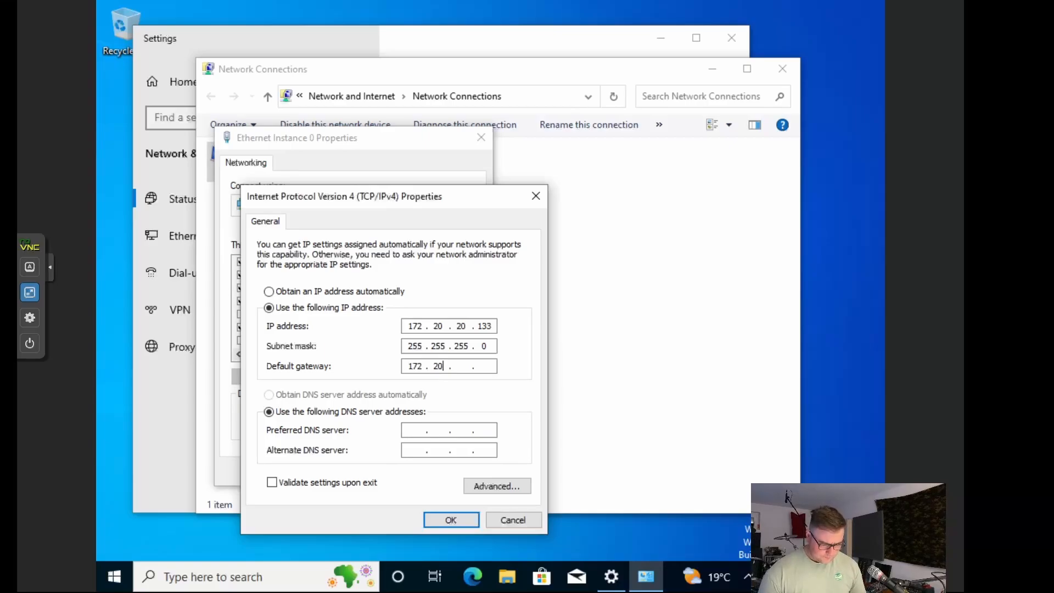
pyautogui.write('.20')
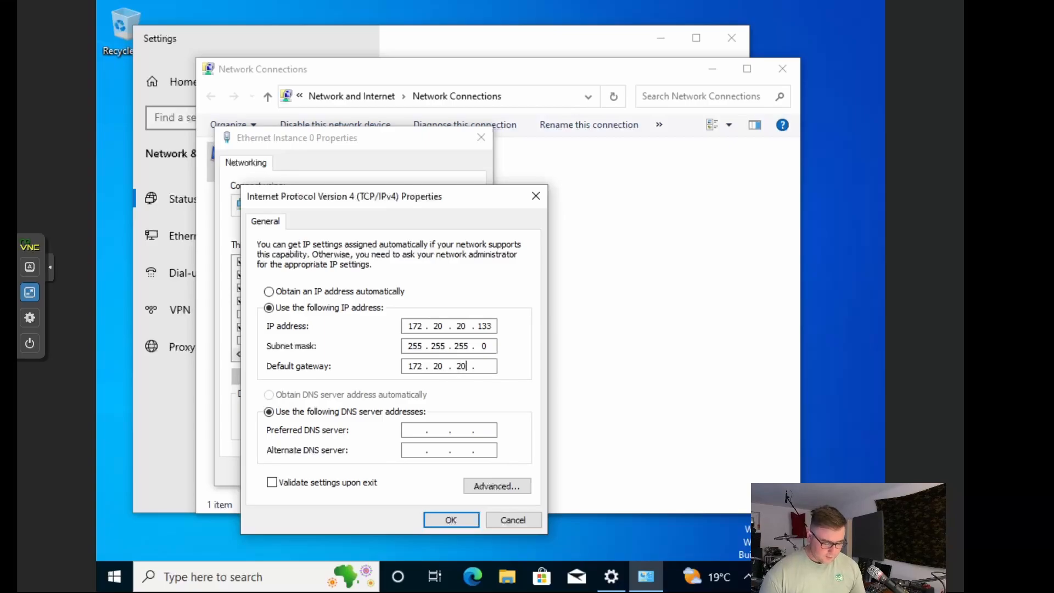
pyautogui.write('134')
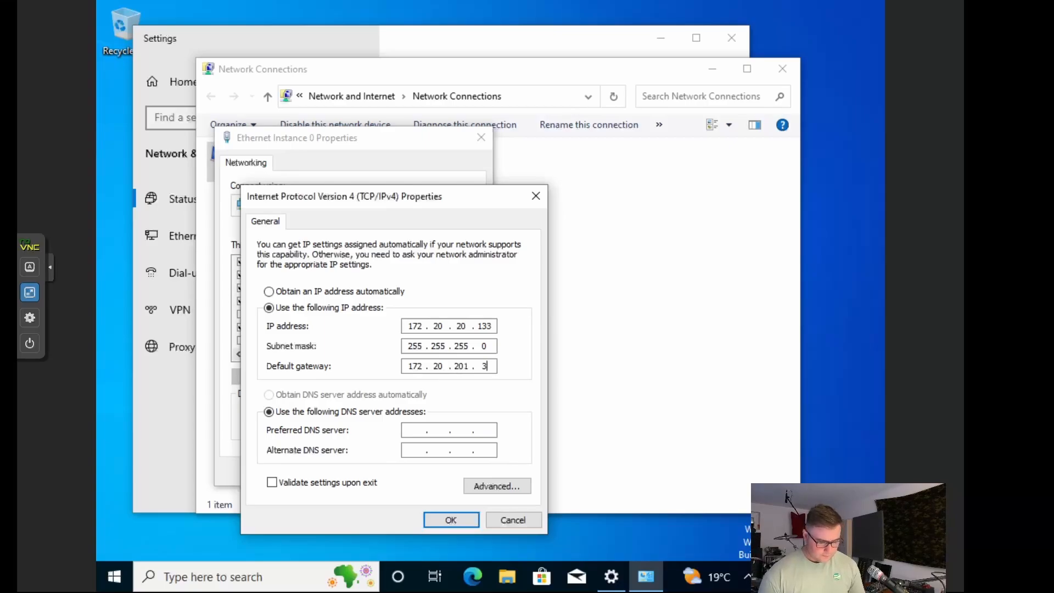
pyautogui.press('BackSpace')
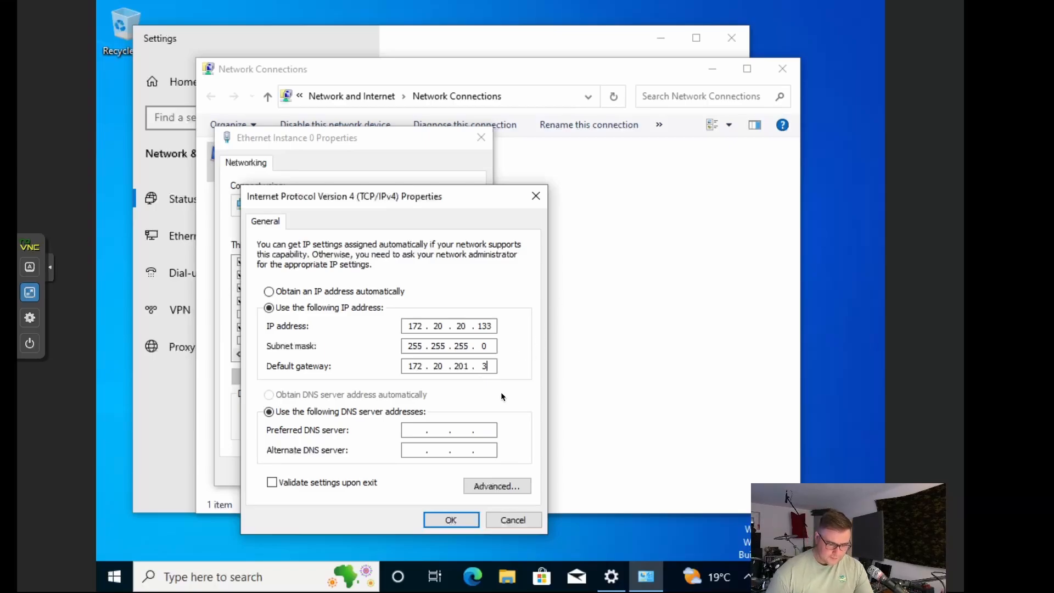
pyautogui.press('BackSpace')
pyautogui.press('BackSpace')
pyautogui.write('. ')
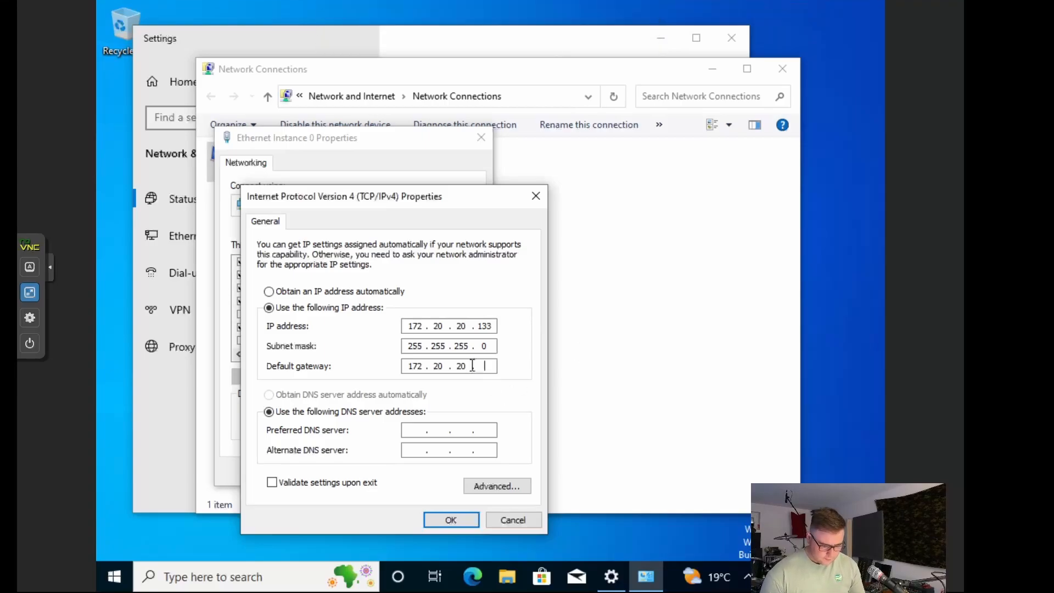
pyautogui.write('134')
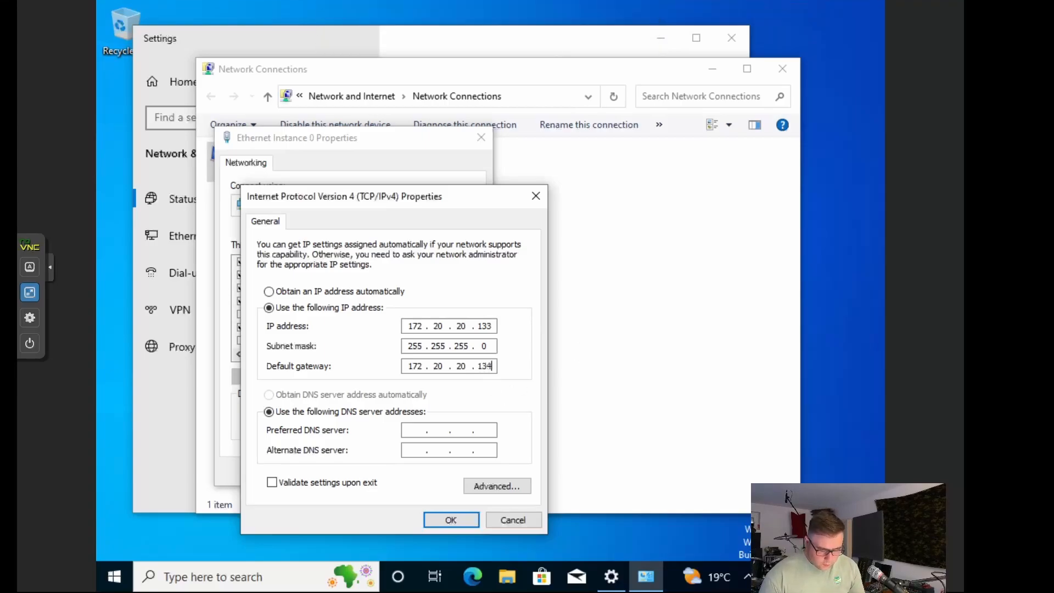
# Step: Set preferred DNS 172.20.20.134 and alternate DNS 1.1.1.1, then save and close the adapter properties
pyautogui.click(417, 433)
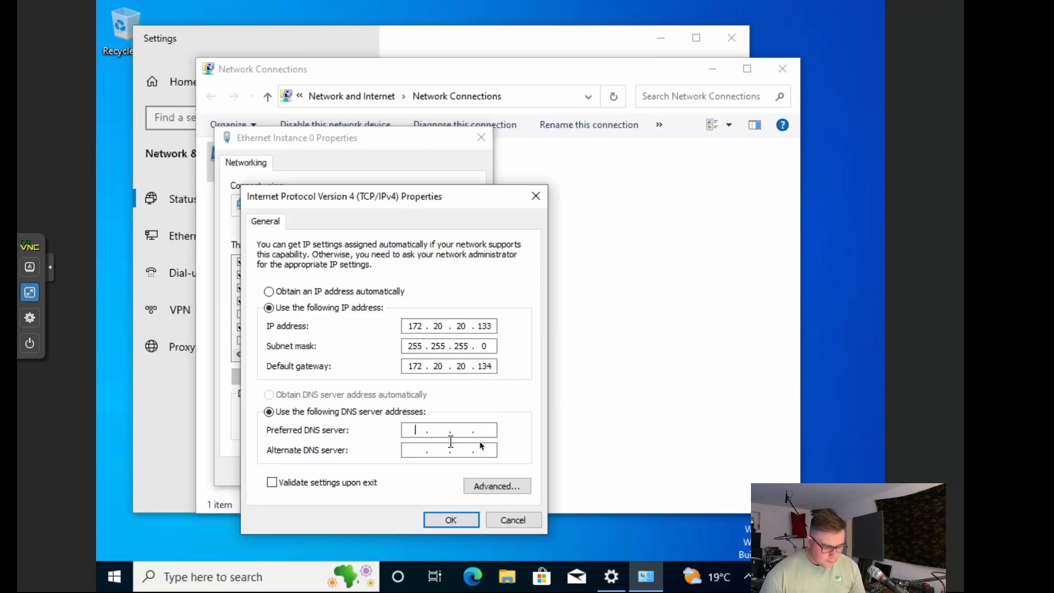
pyautogui.write('172.')
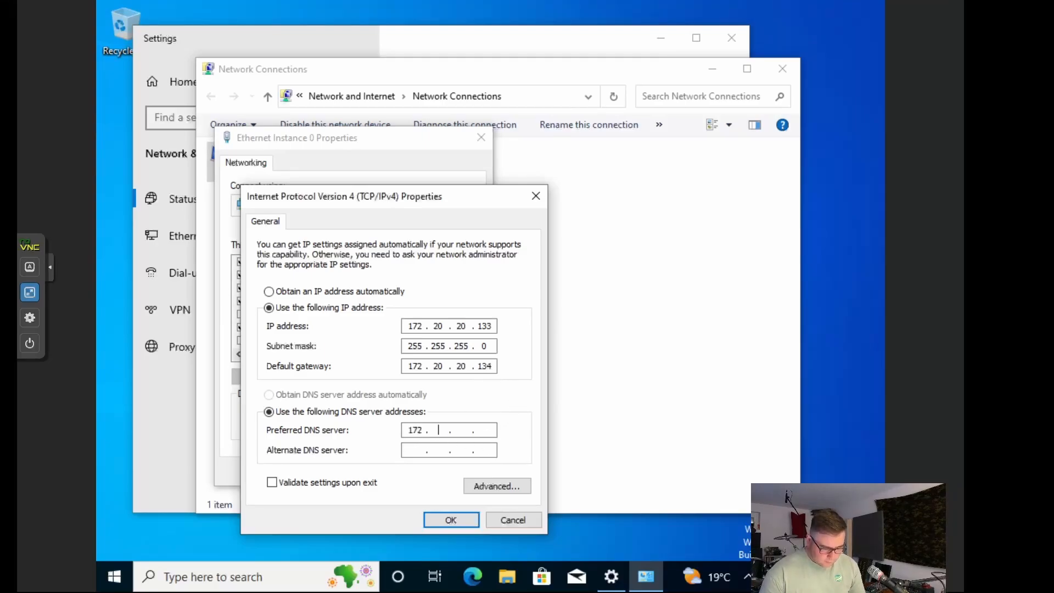
pyautogui.write('20.20.134')
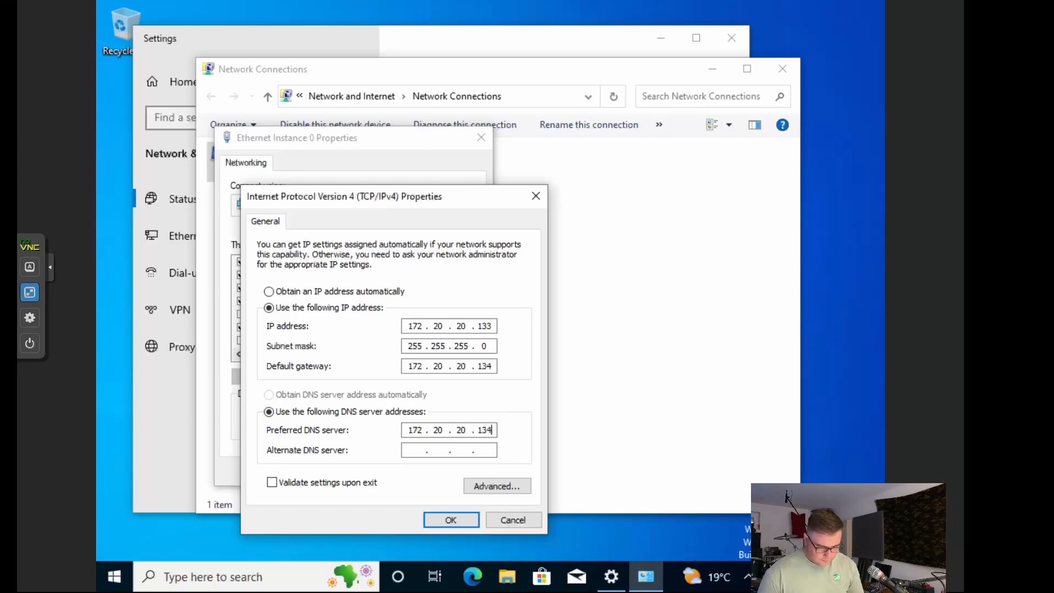
pyautogui.click(419, 451)
pyautogui.write('0 . .')
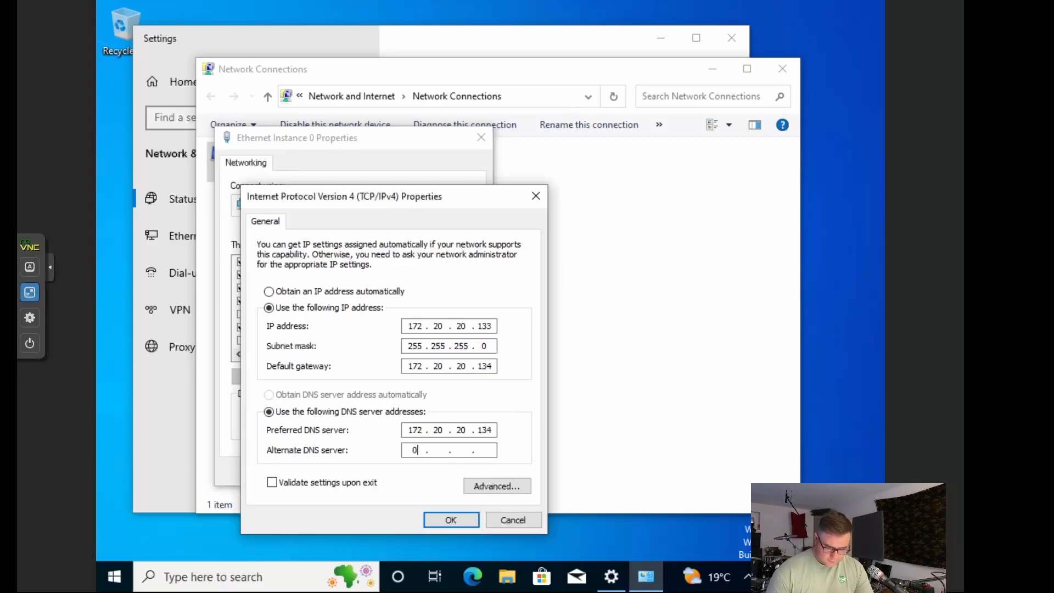
pyautogui.write('.')
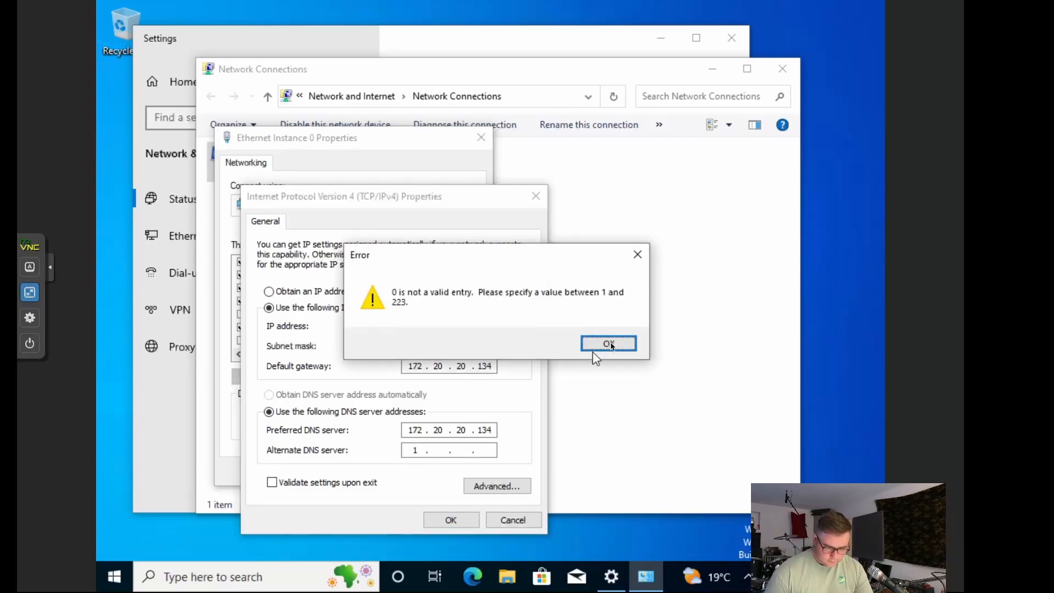
pyautogui.click(609, 343)
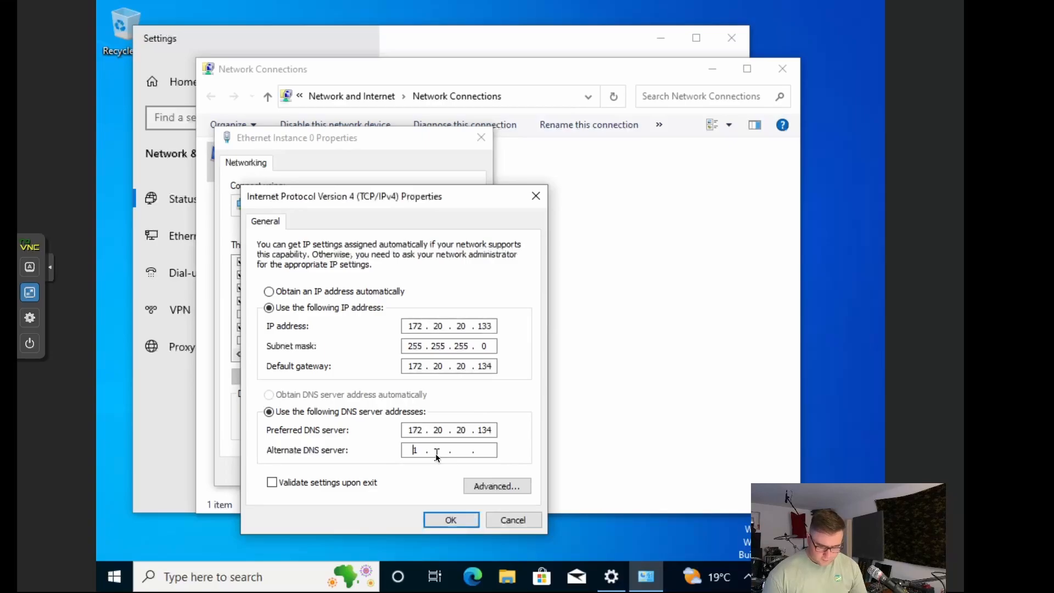
pyautogui.write('11.1')
pyautogui.write('.')
pyautogui.press('BackSpace')
pyautogui.press('BackSpace')
pyautogui.press('BackSpace')
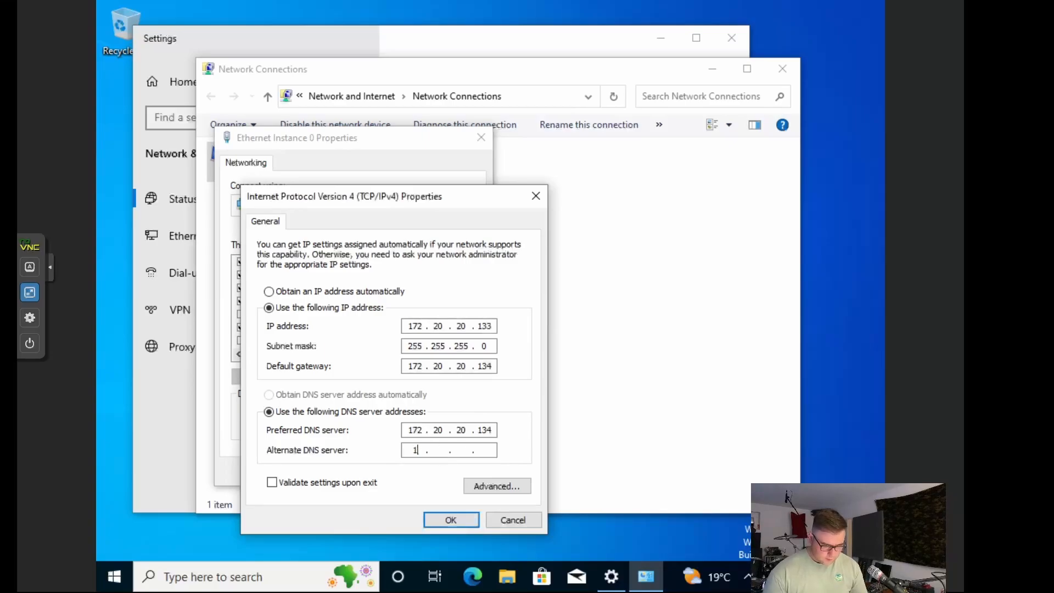
pyautogui.write('1.1.1.1')
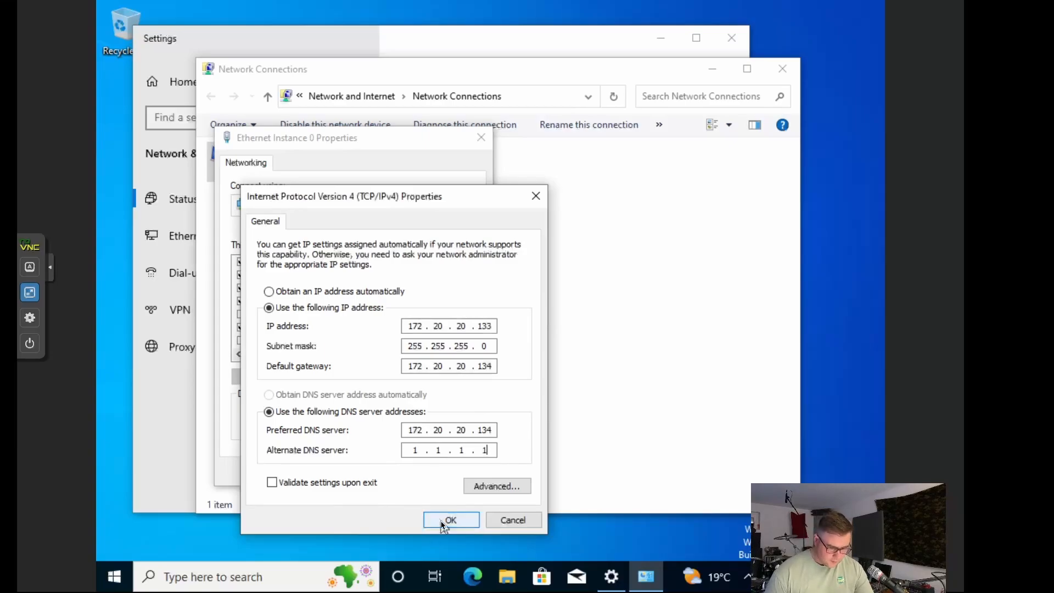
pyautogui.click(440, 520)
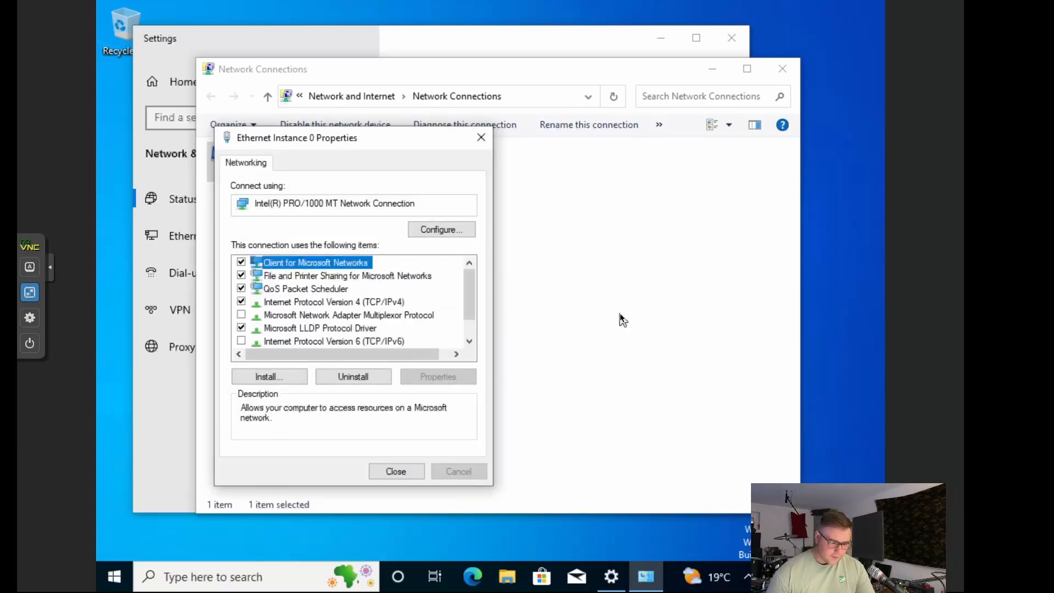
pyautogui.click(405, 471)
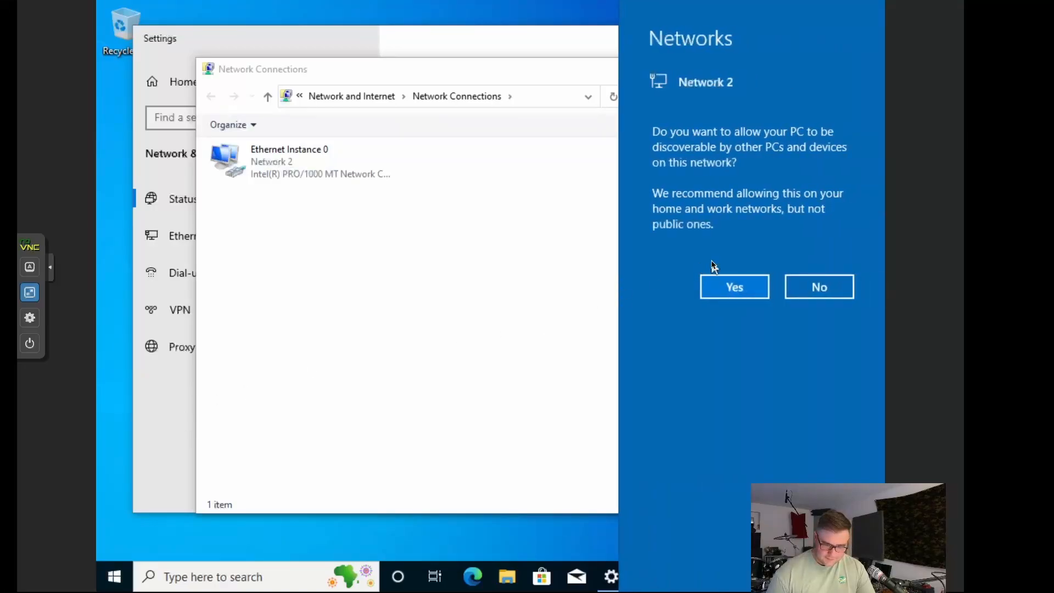
# Step: Allow discovery on Network 2 and change the display resolution to 1920 × 1080, keeping it
pyautogui.click(737, 287)
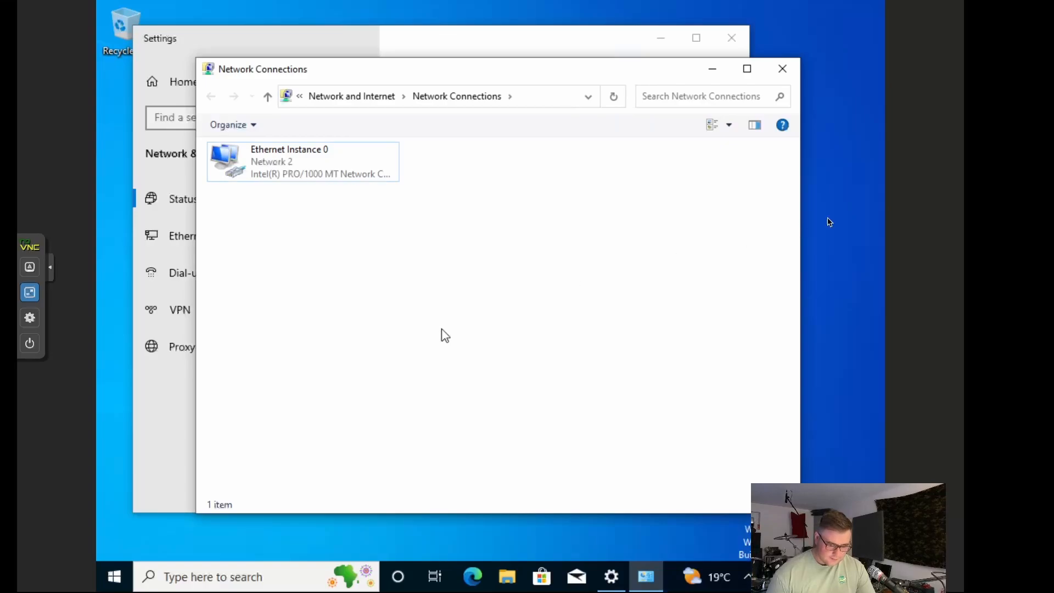
pyautogui.rightClick(845, 201)
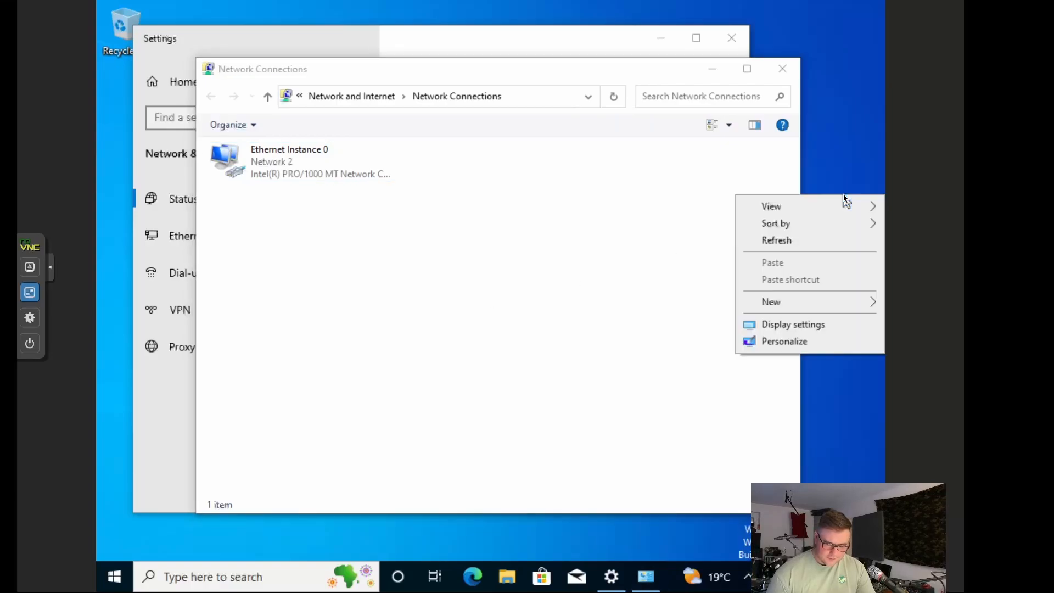
pyautogui.click(808, 323)
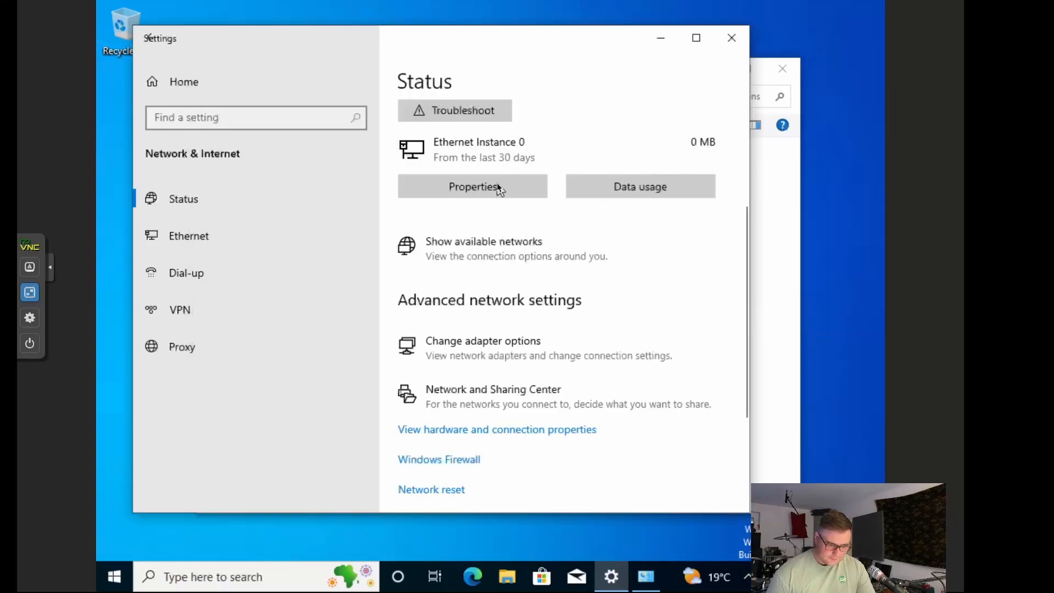
pyautogui.scroll(-5, 582, 312)
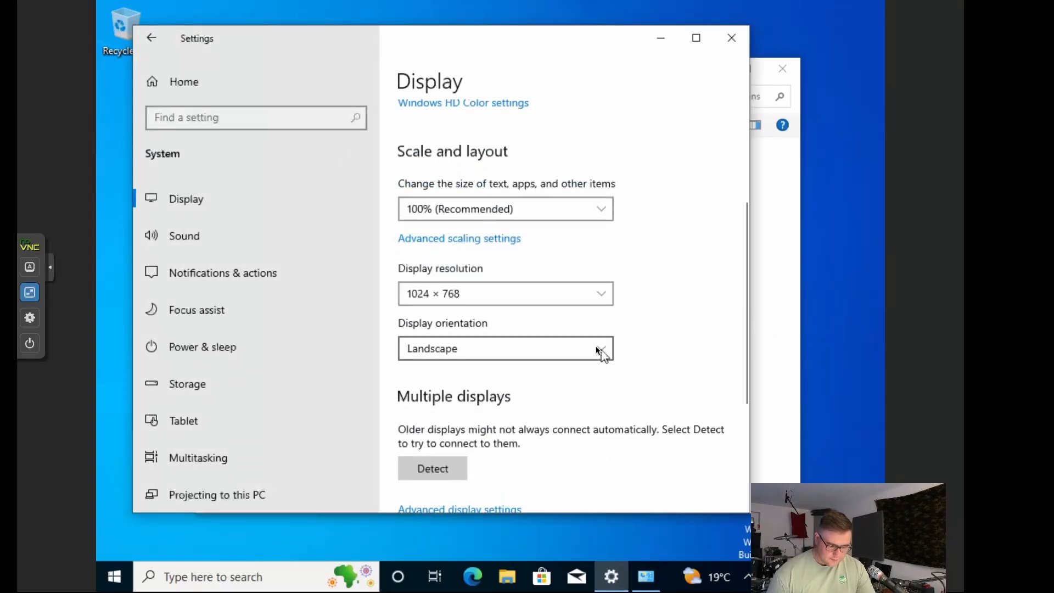
pyautogui.click(602, 294)
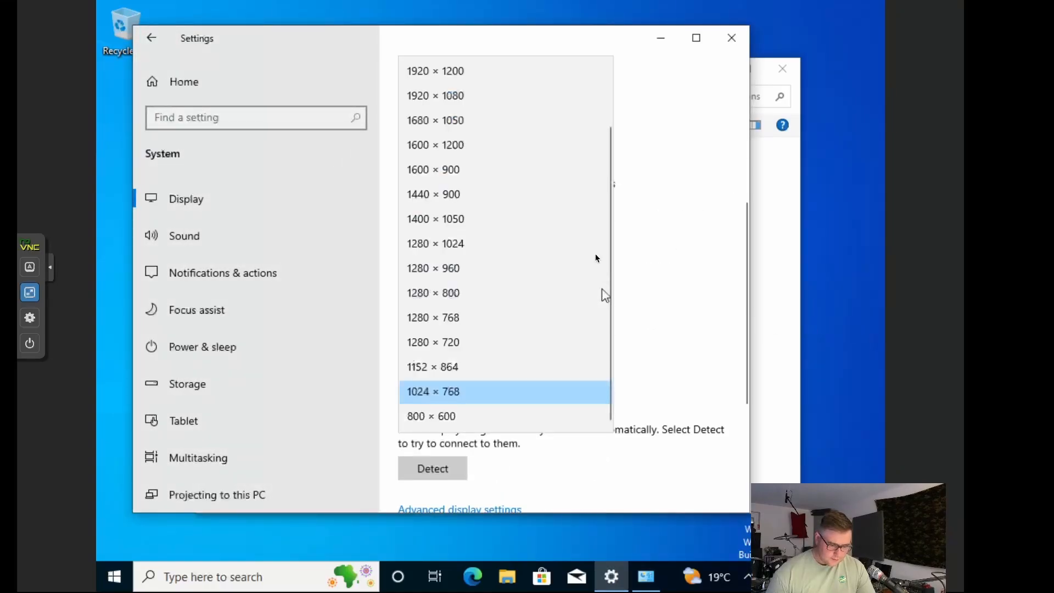
pyautogui.click(467, 103)
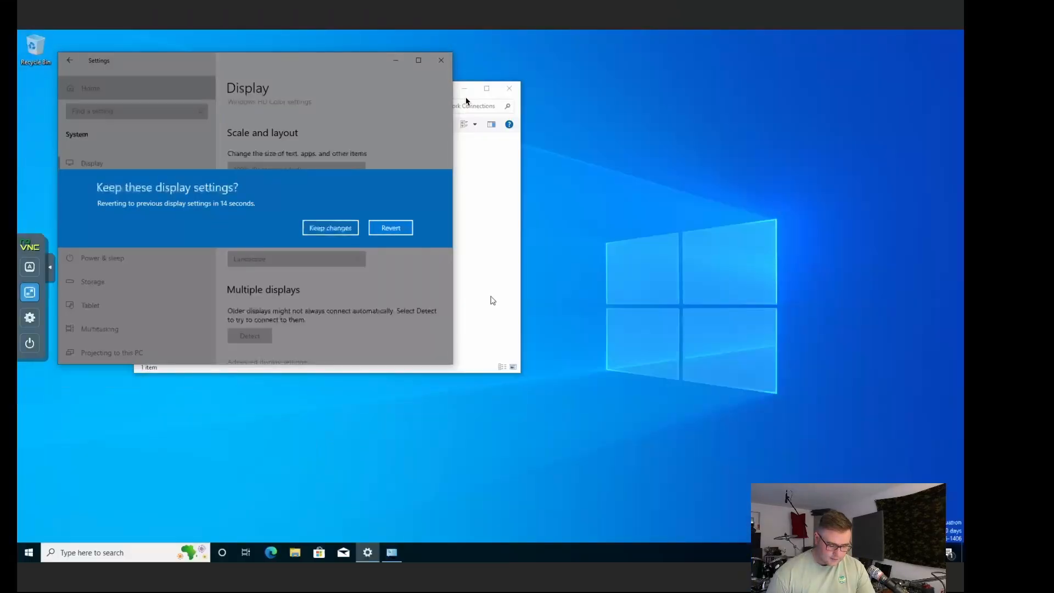
pyautogui.click(340, 228)
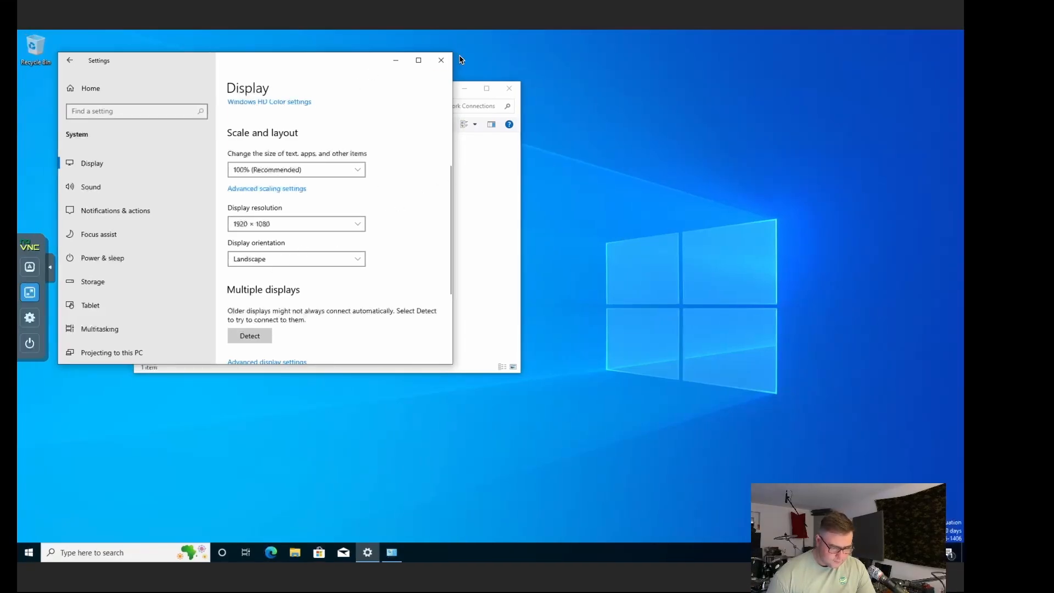
# Step: Close Display settings and briefly check the network status and search panels
pyautogui.click(442, 60)
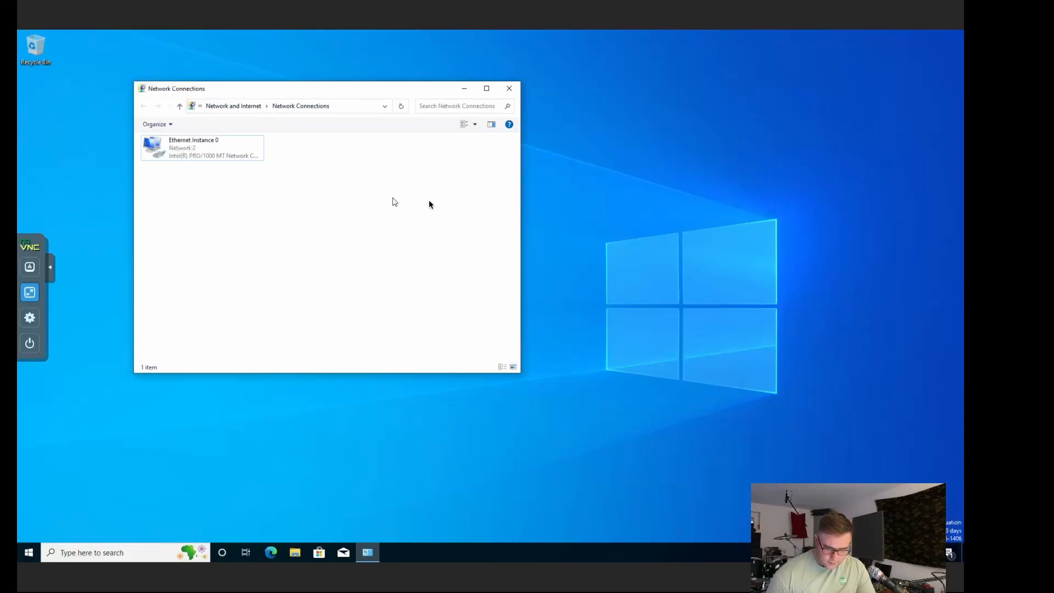
pyautogui.click(884, 553)
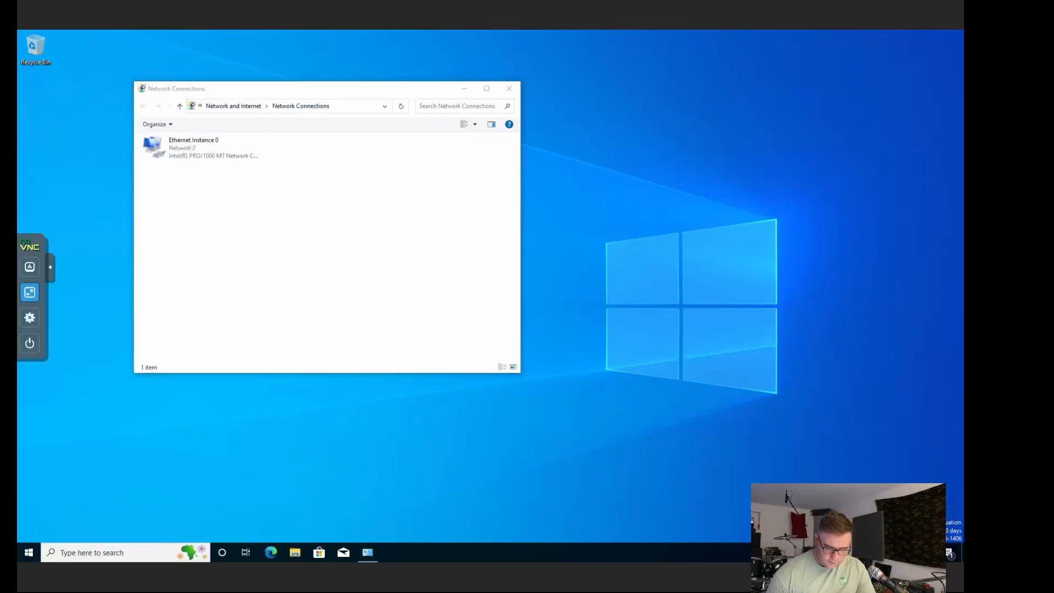
pyautogui.click(661, 377)
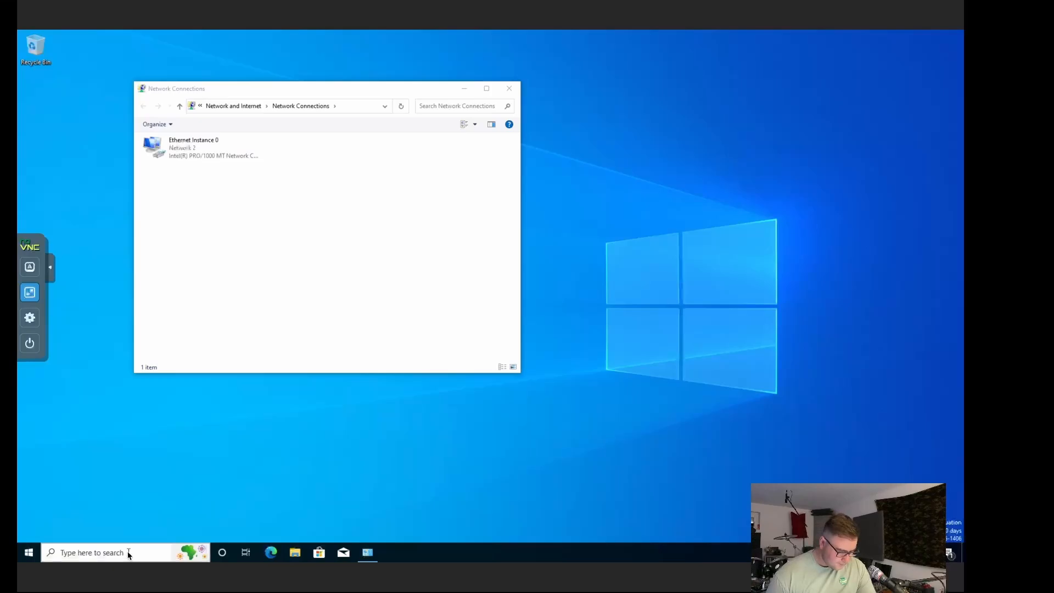
pyautogui.click(128, 553)
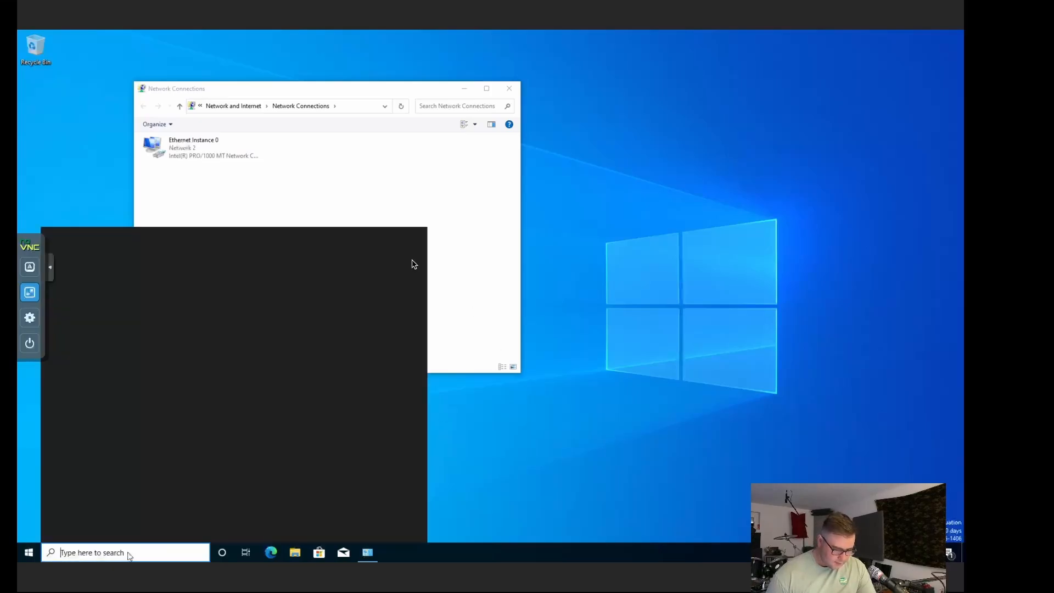
pyautogui.click(277, 199)
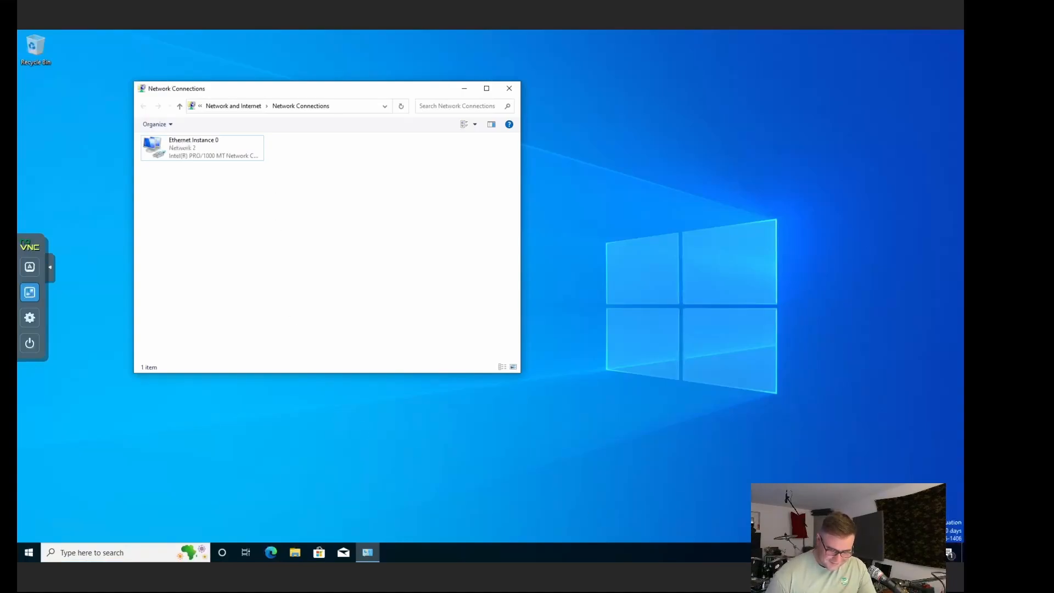
# Step: Turn off News and interests, hide the Cortana button, and disable search highlights on the taskbar
pyautogui.rightClick(775, 553)
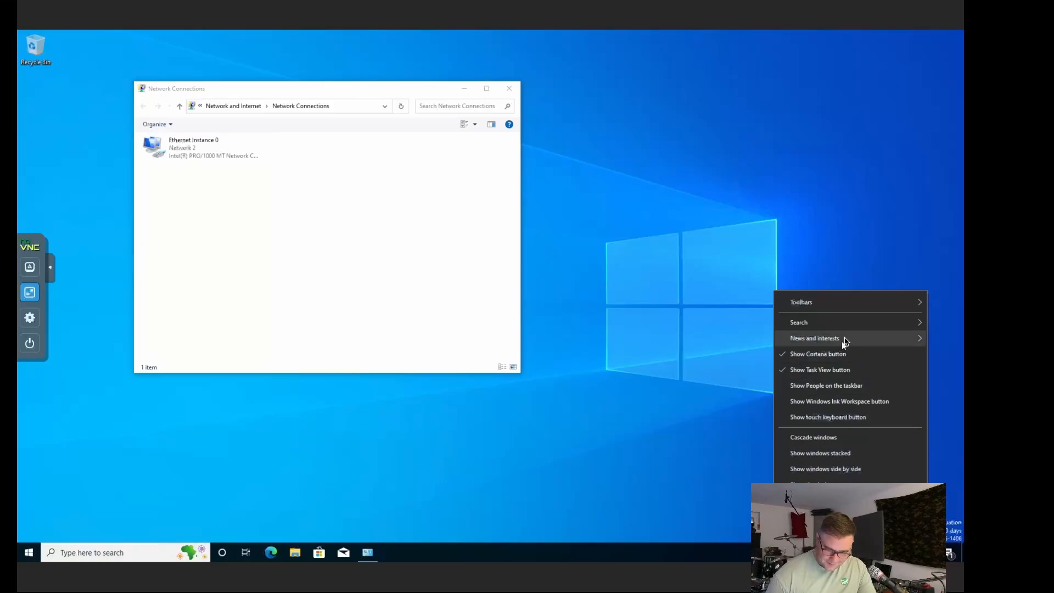
pyautogui.moveTo(844, 338)
pyautogui.click(715, 377)
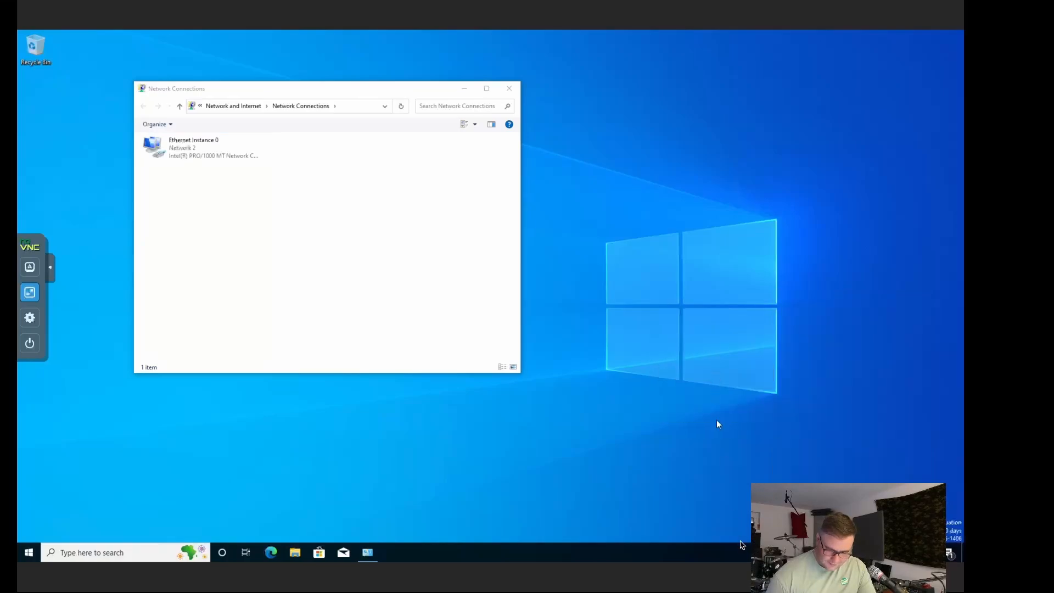
pyautogui.rightClick(719, 557)
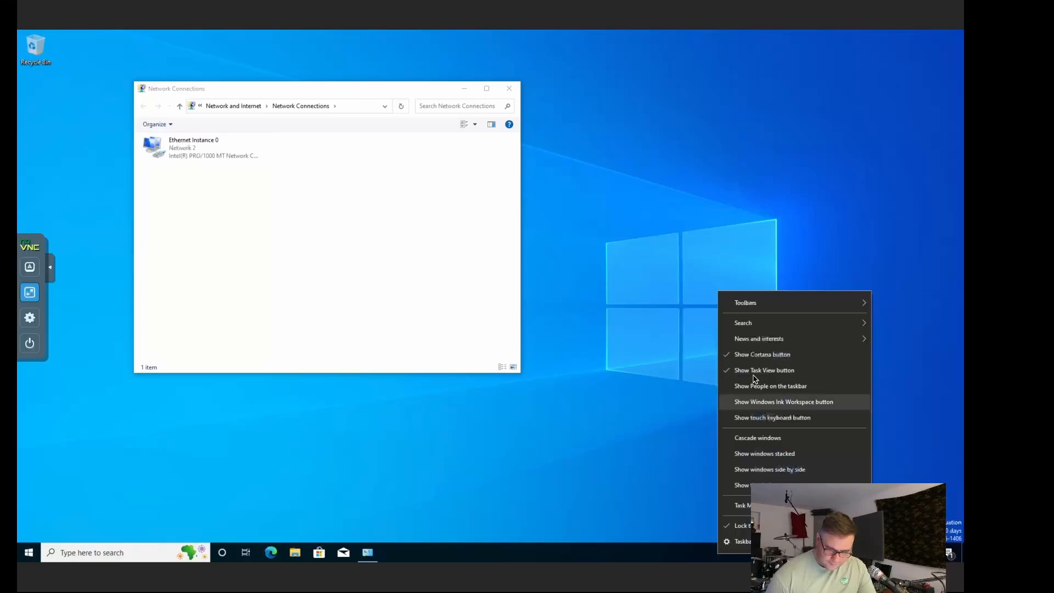
pyautogui.click(749, 352)
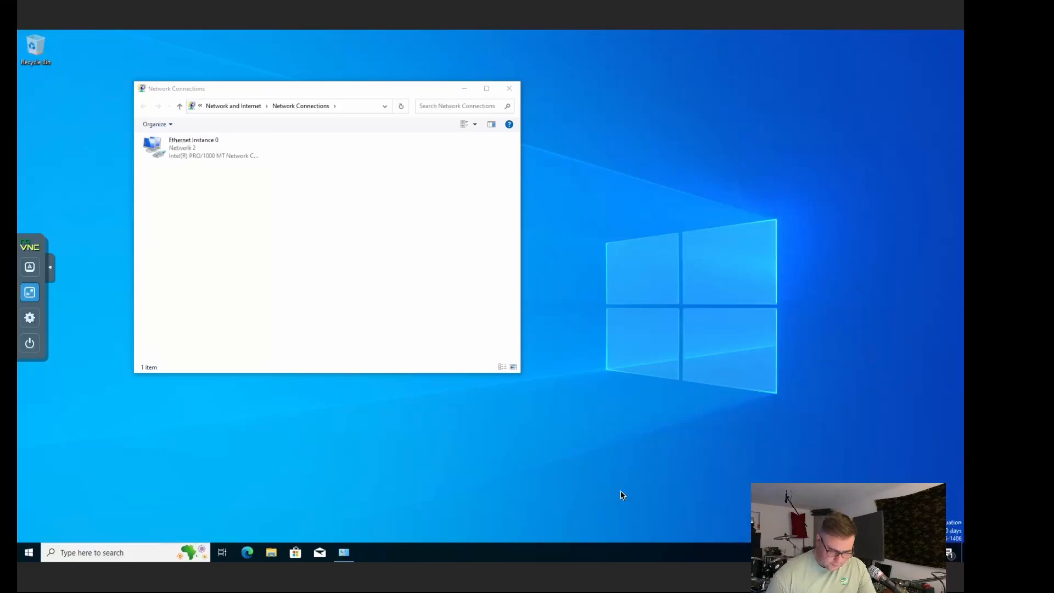
pyautogui.rightClick(560, 549)
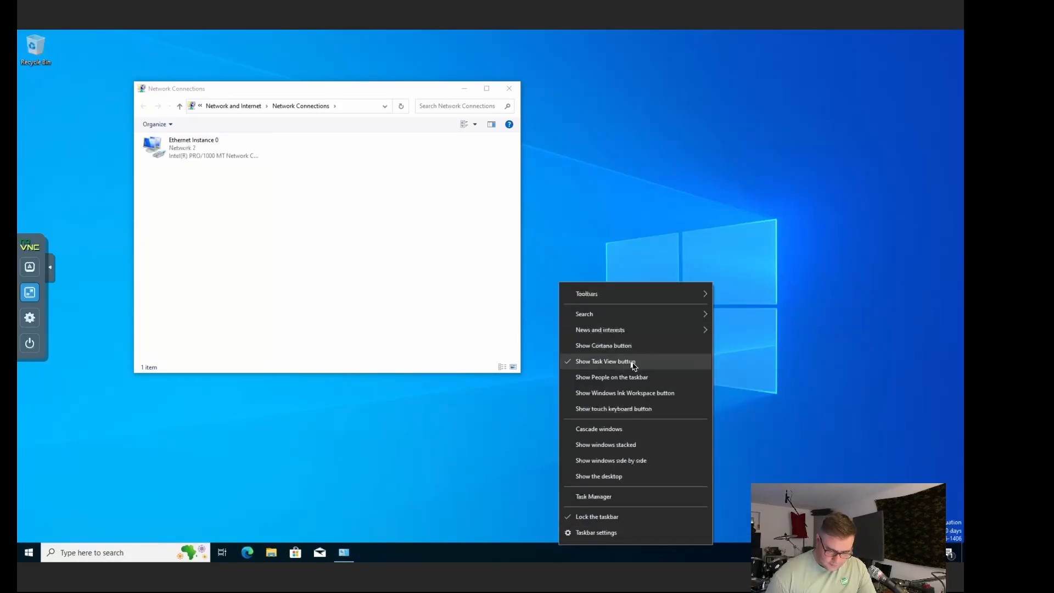
pyautogui.moveTo(669, 313)
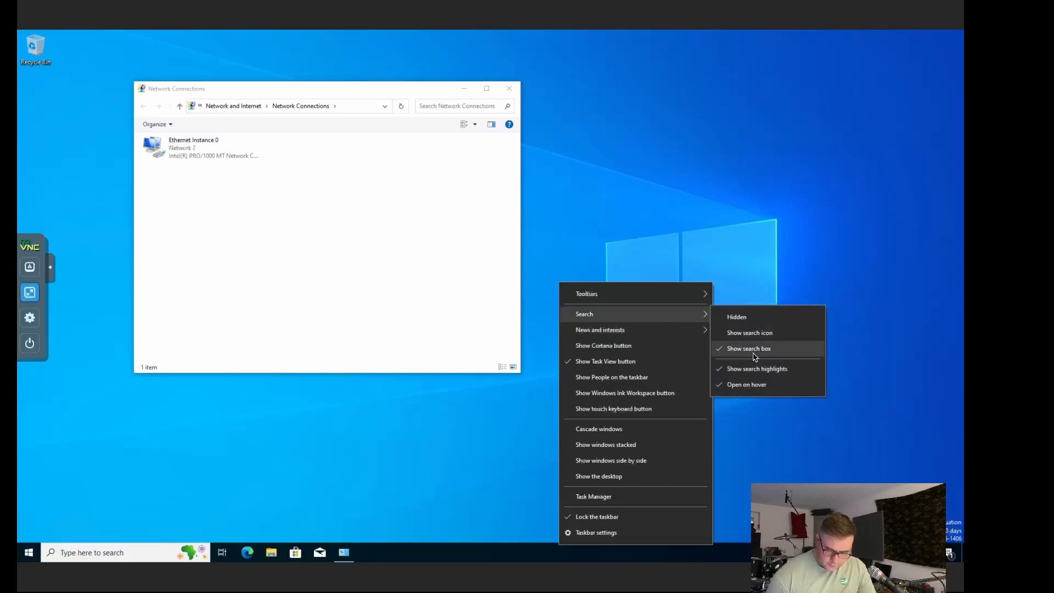
pyautogui.click(776, 373)
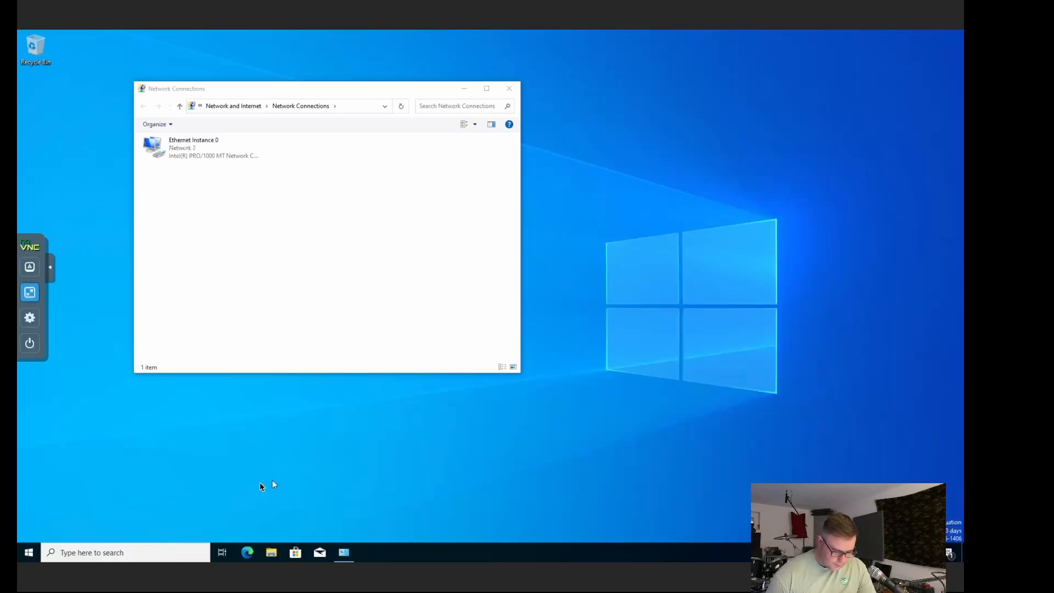
# Step: Bring Network Connections back to the front and dismiss the desktop shortcut menu
pyautogui.click(310, 211)
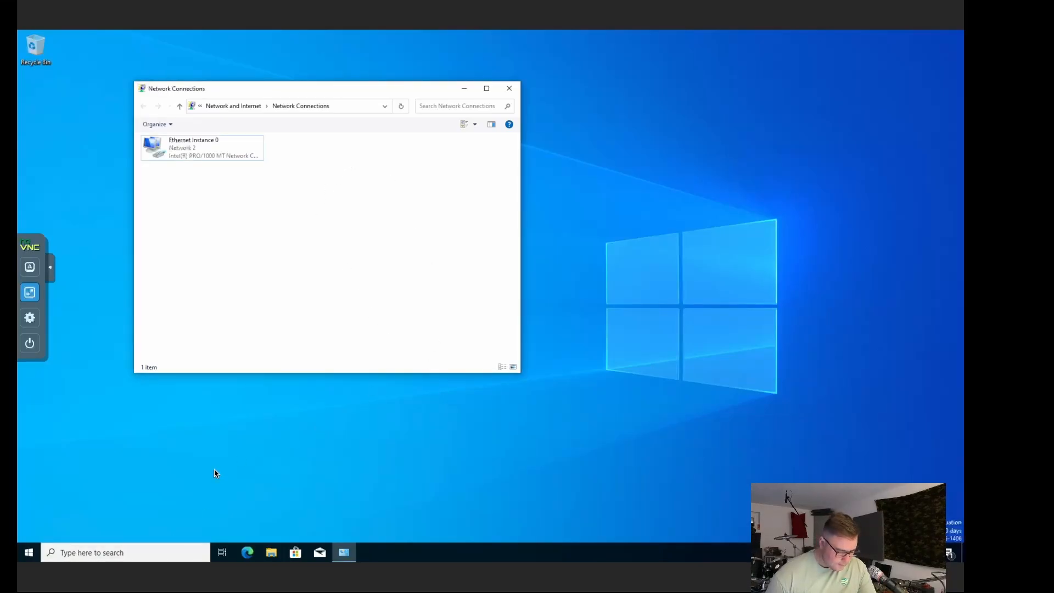
pyautogui.rightClick(213, 437)
pyautogui.click(154, 441)
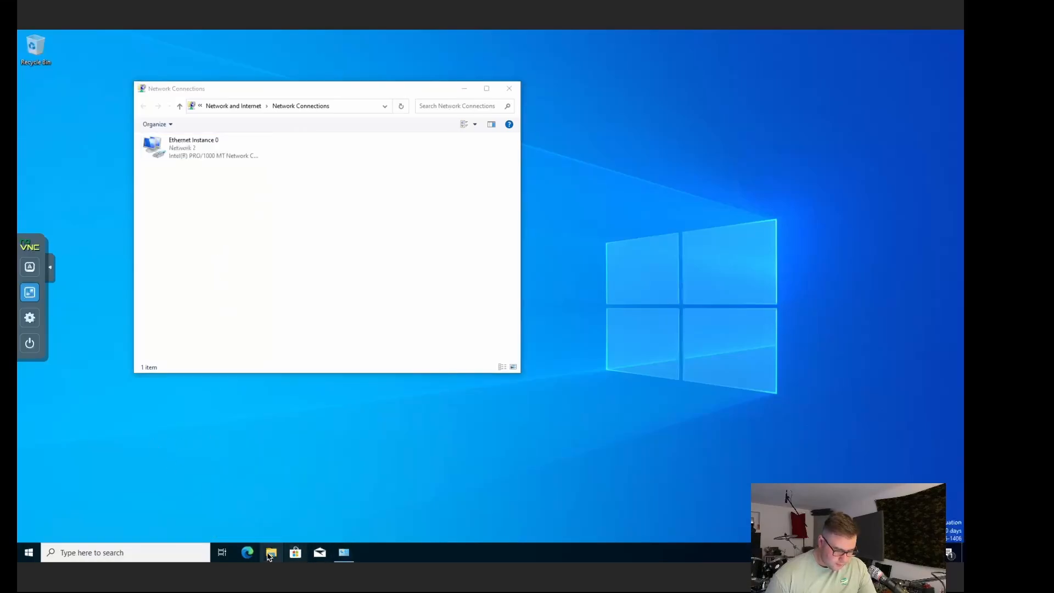
# Step: Open This PC's system properties at the computer name and domain settings
pyautogui.press('super+e')
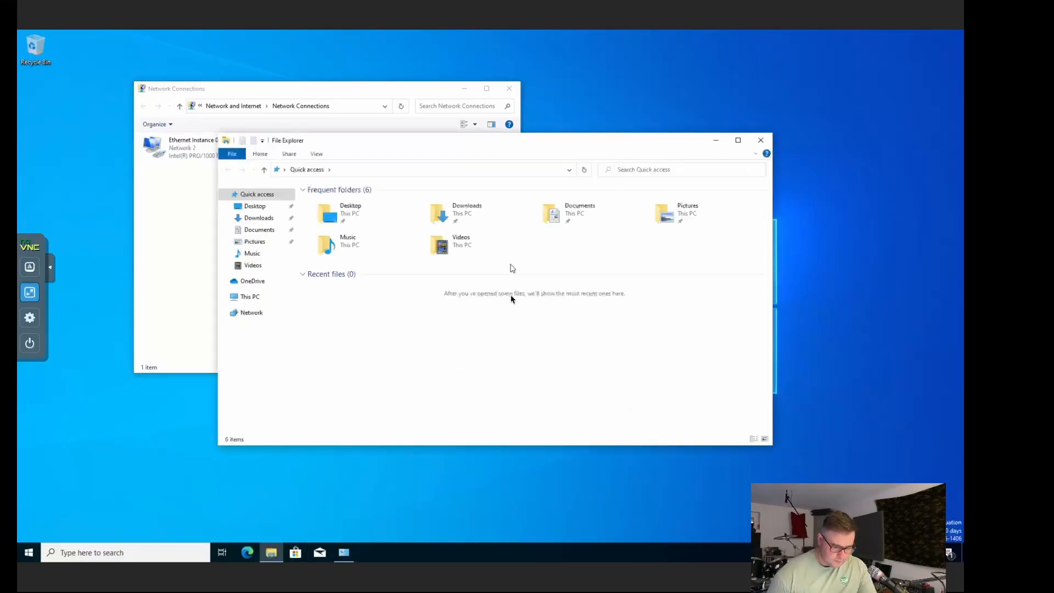
pyautogui.click(252, 297)
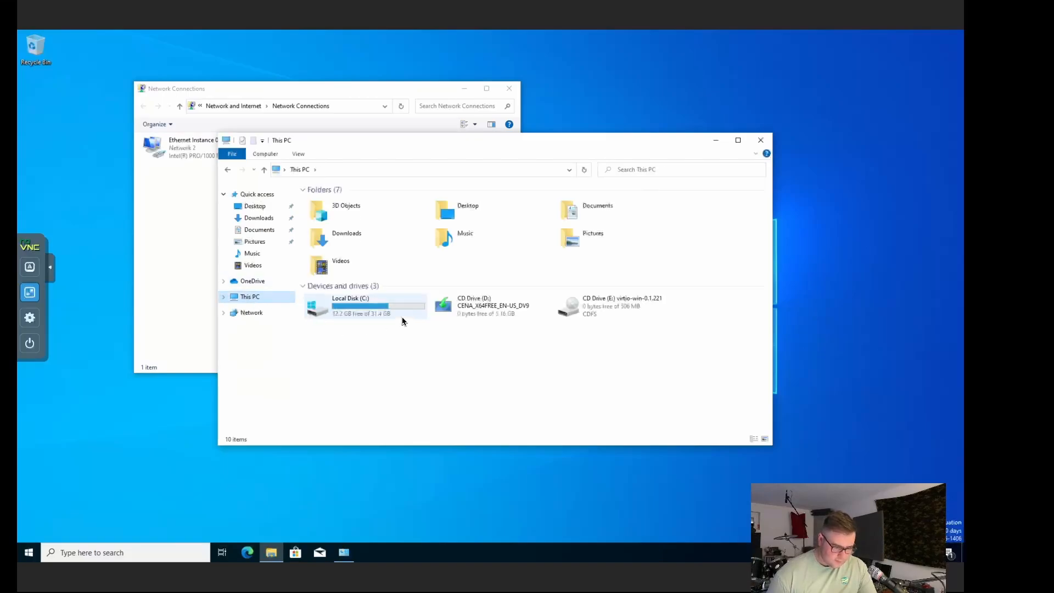
pyautogui.rightClick(395, 348)
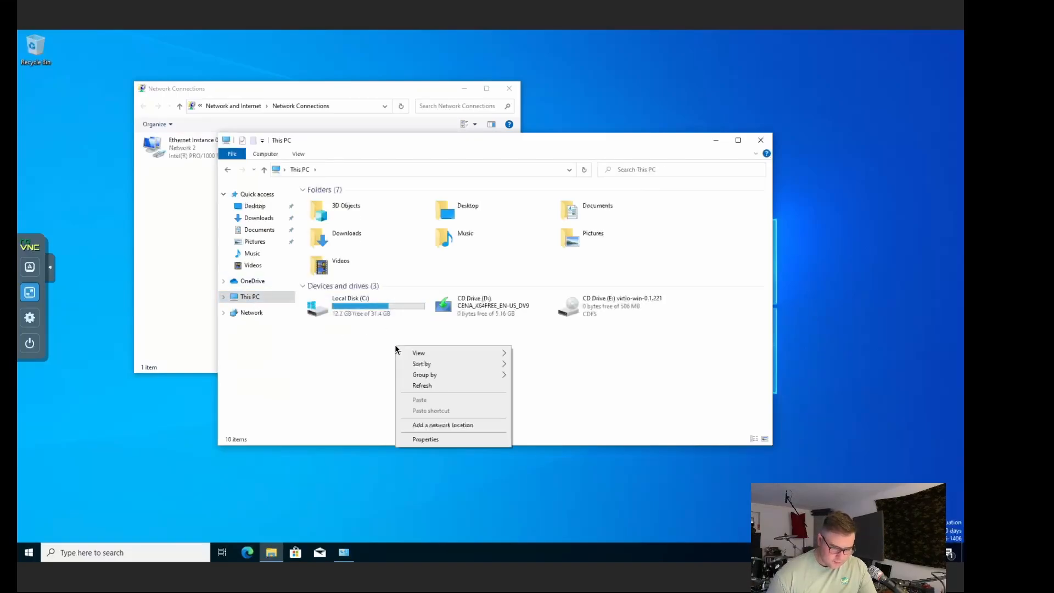
pyautogui.click(443, 440)
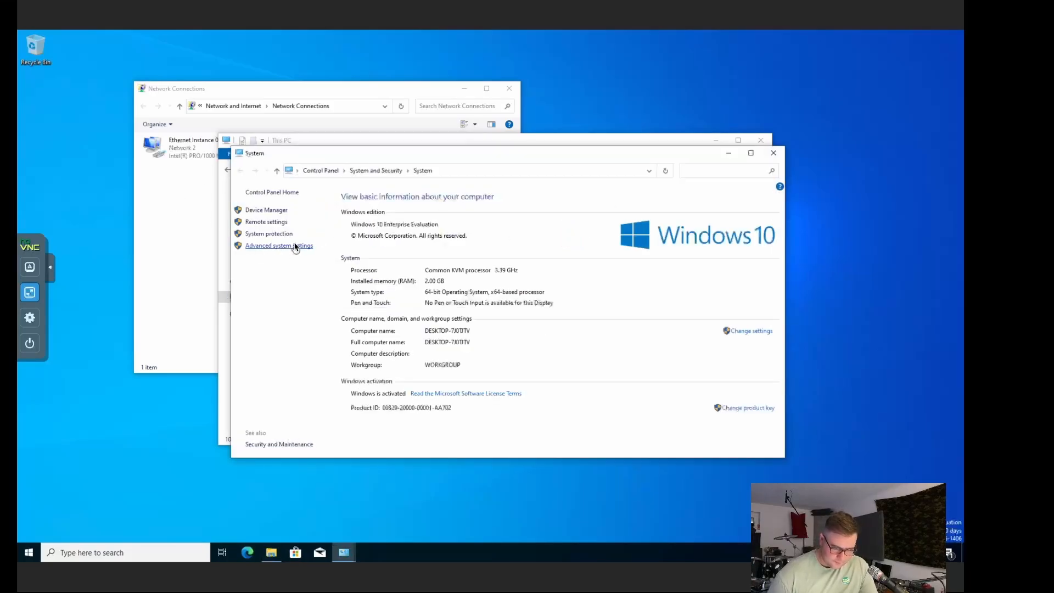
pyautogui.click(748, 329)
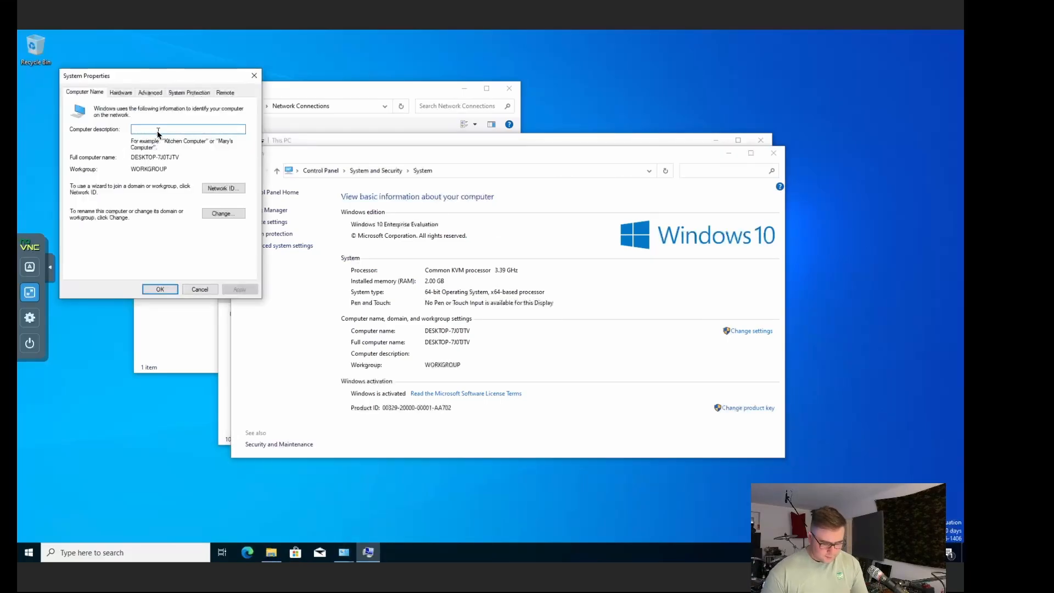
# Step: Enter MS1 as the computer description
pyautogui.write('Windows')
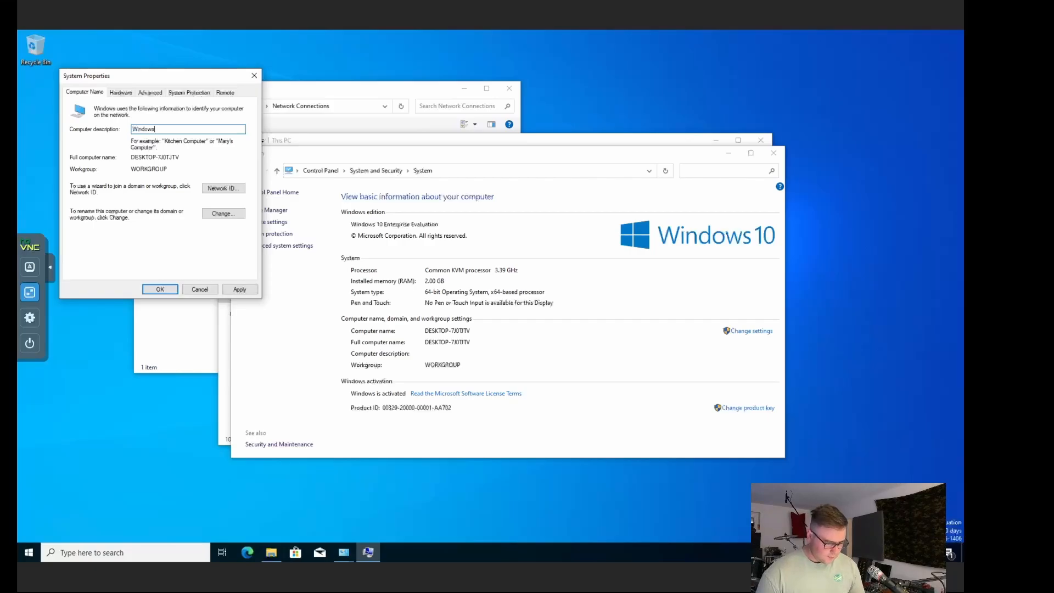
pyautogui.press('BackSpace')
pyautogui.press('BackSpace')
pyautogui.press('BackSpace')
pyautogui.press('BackSpace')
pyautogui.press('BackSpace')
pyautogui.press('BackSpace')
pyautogui.press('BackSpace')
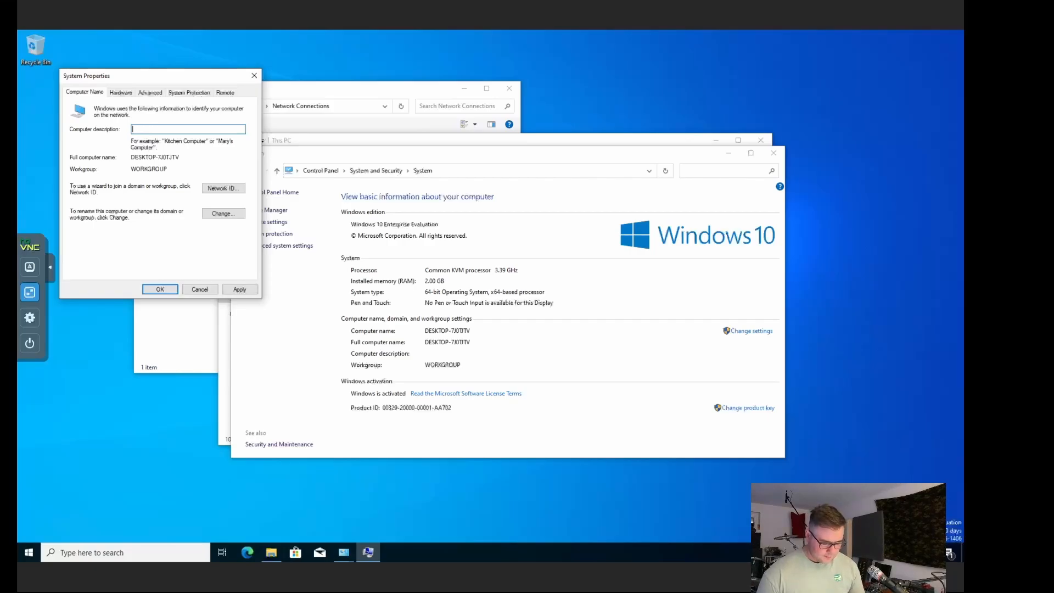
pyautogui.write('MS1')
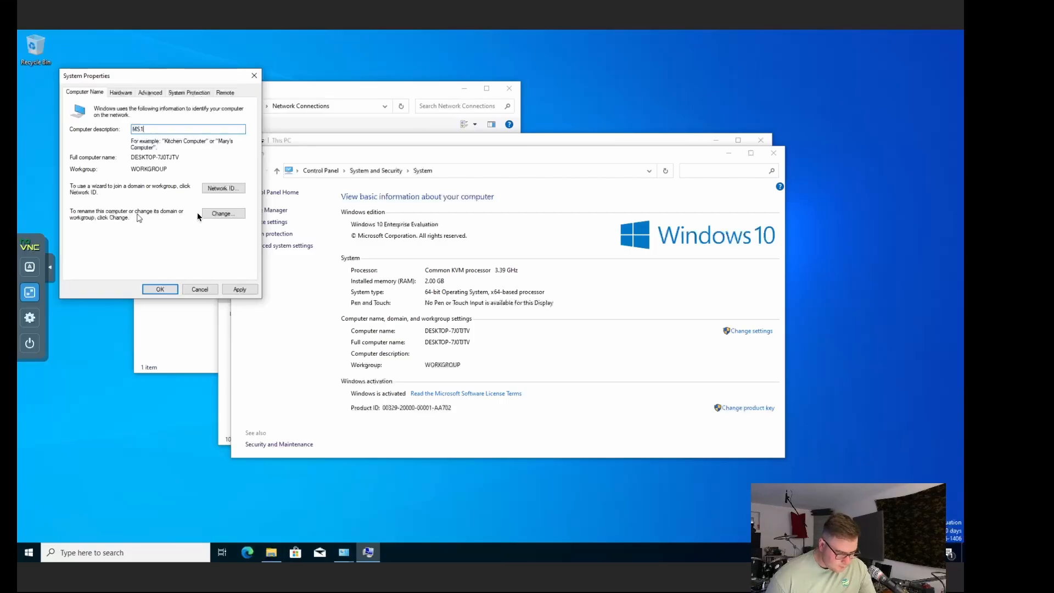
# Step: Rename the computer to MS1 and make it a member of the cyberftw.com domain
pyautogui.click(222, 213)
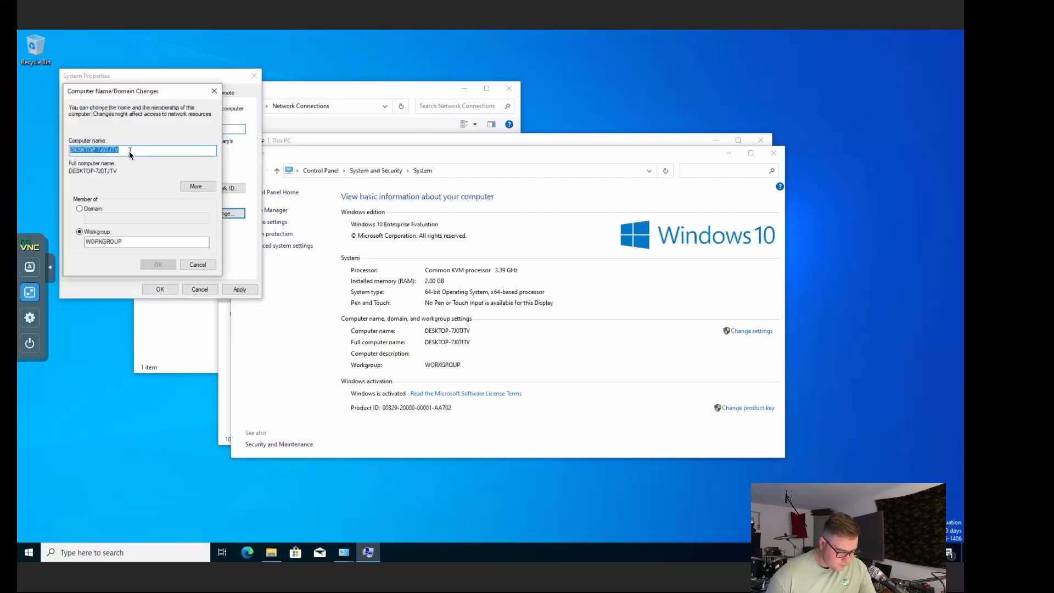
pyautogui.write('ms1')
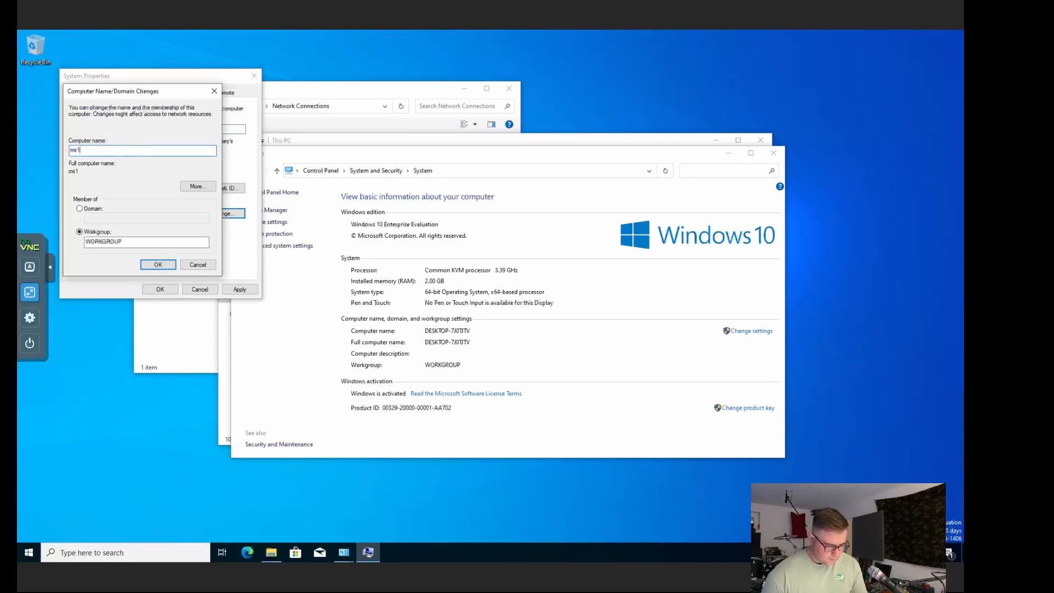
pyautogui.press('BackSpace')
pyautogui.press('BackSpace')
pyautogui.press('BackSpace')
pyautogui.write('MS1')
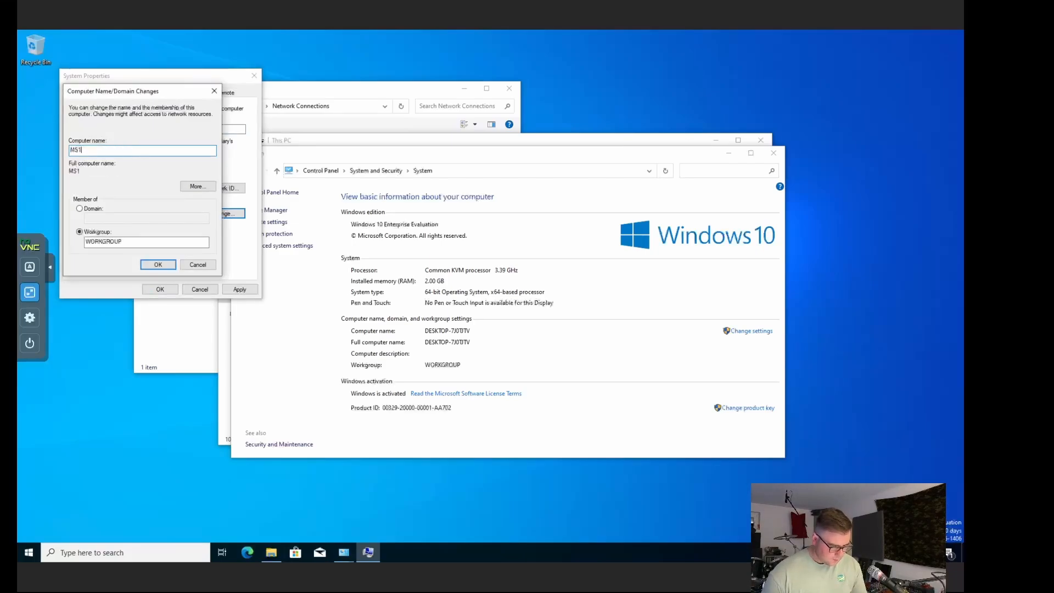
pyautogui.click(80, 209)
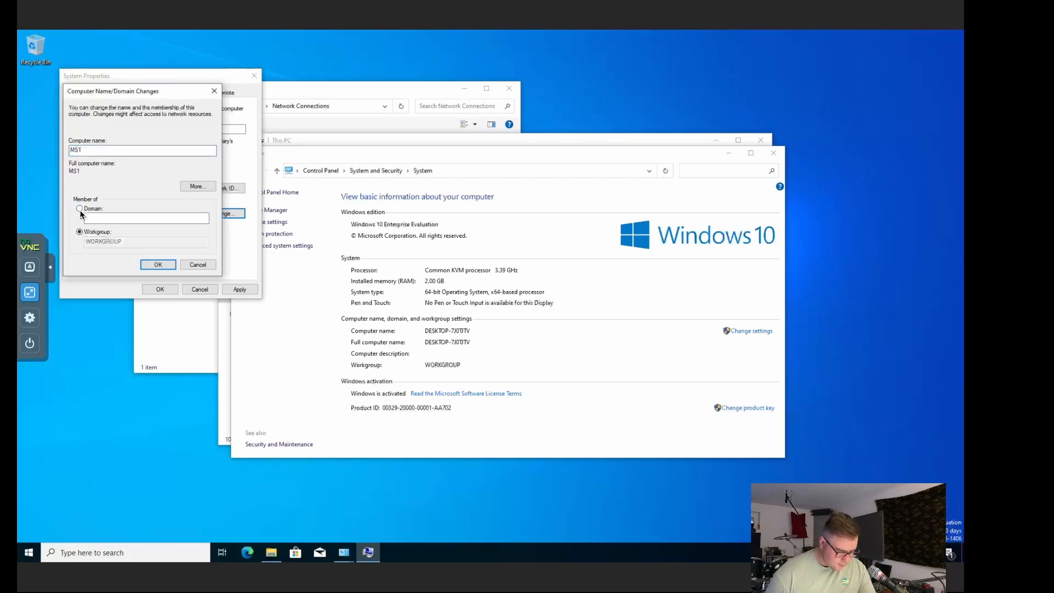
pyautogui.click(110, 220)
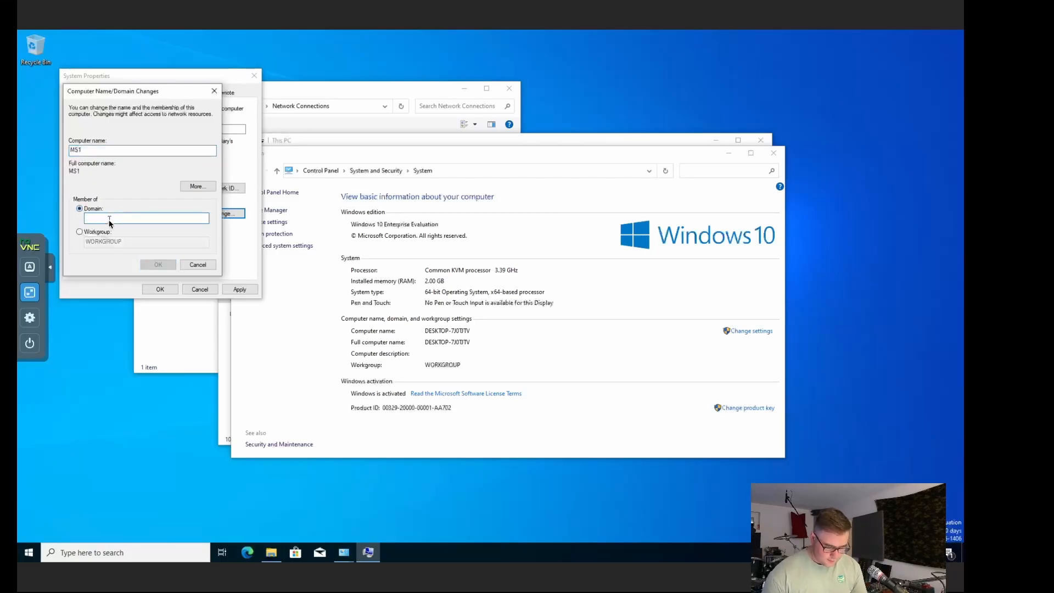
pyautogui.write('cyb')
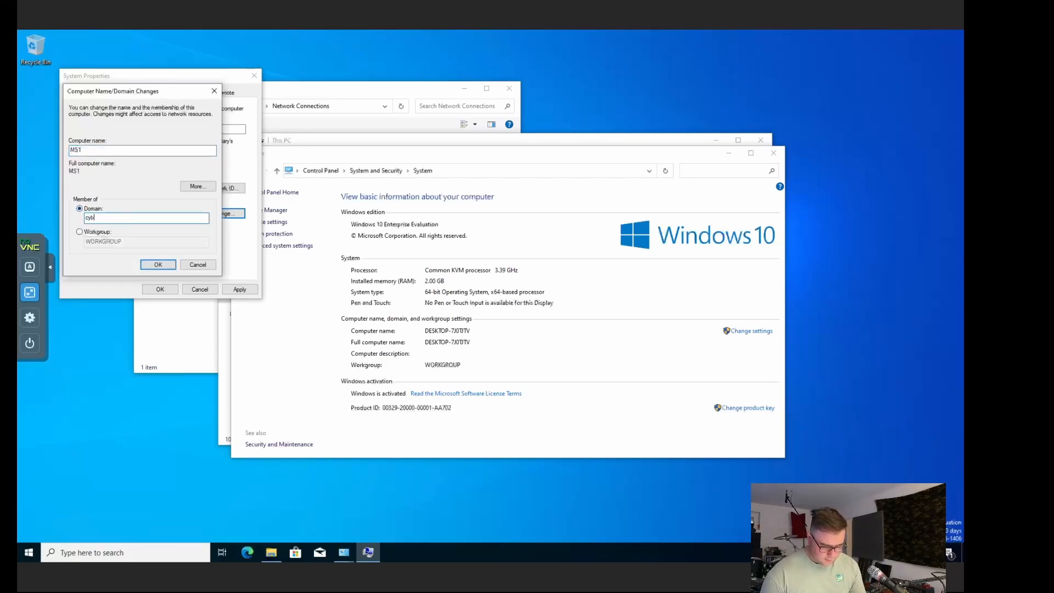
pyautogui.write('erftw.com')
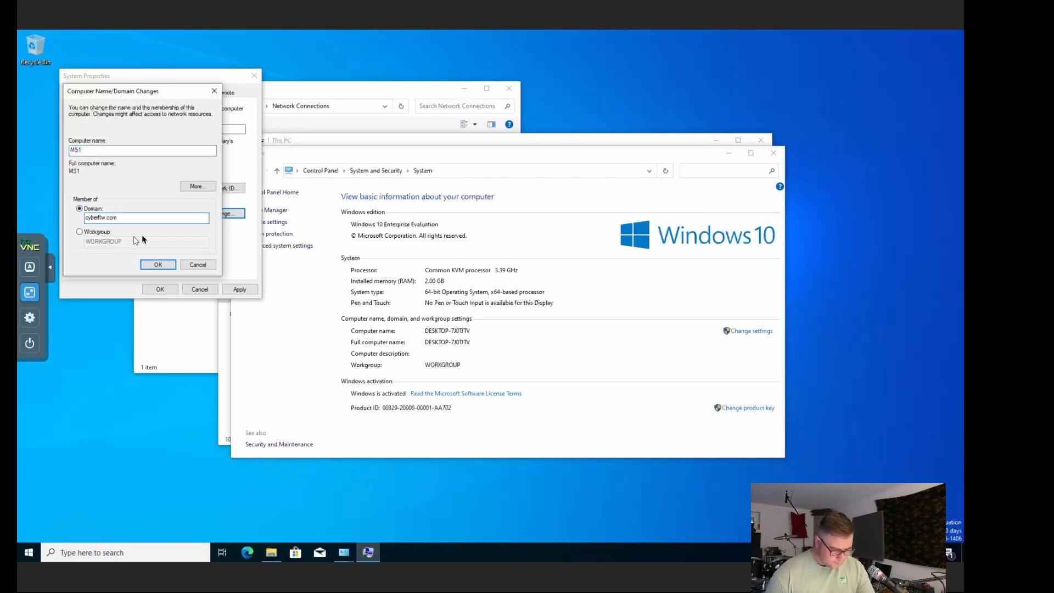
pyautogui.click(159, 265)
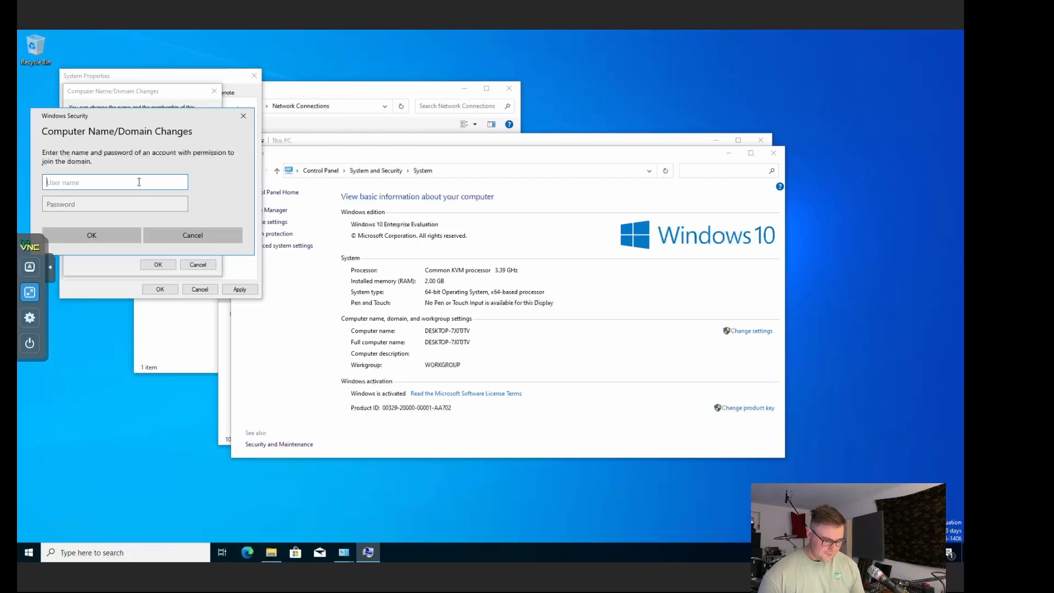
# Step: Authorise the domain join with the domain admin account's user name and password
pyautogui.write('jordan')
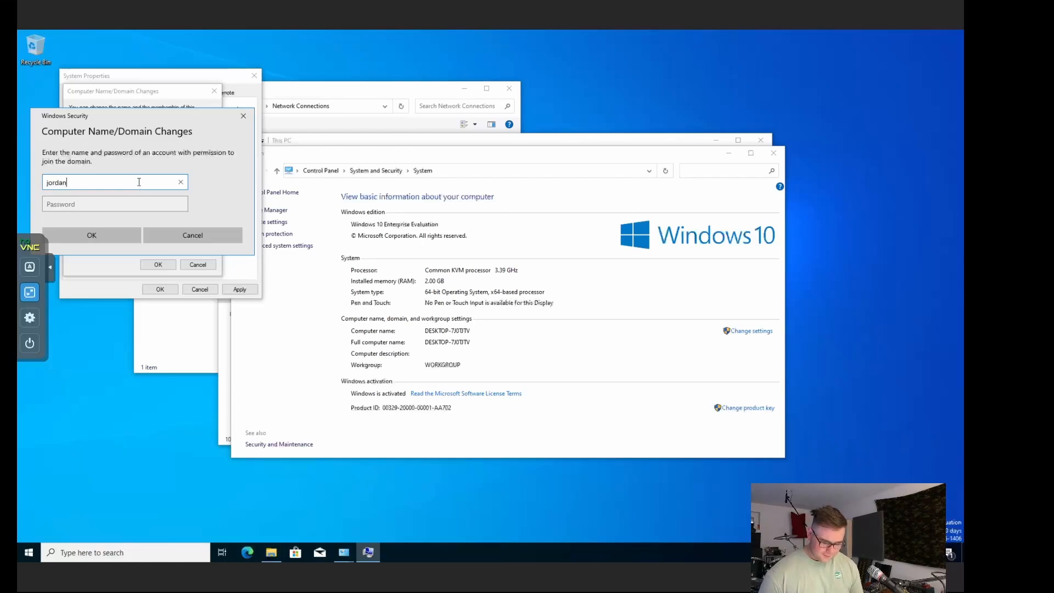
pyautogui.write('.l')
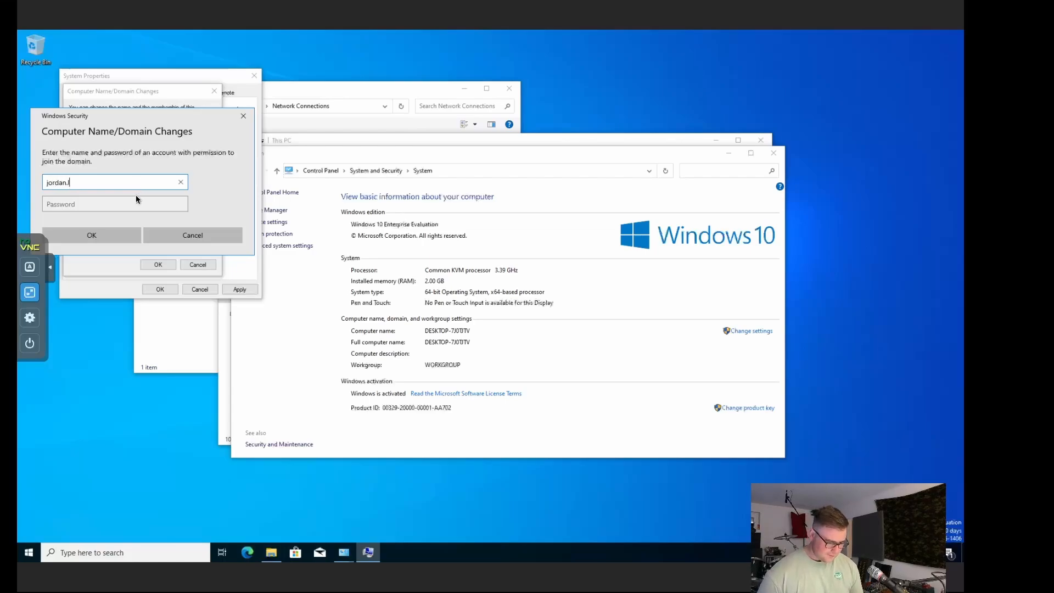
pyautogui.click(135, 199)
pyautogui.write('P')
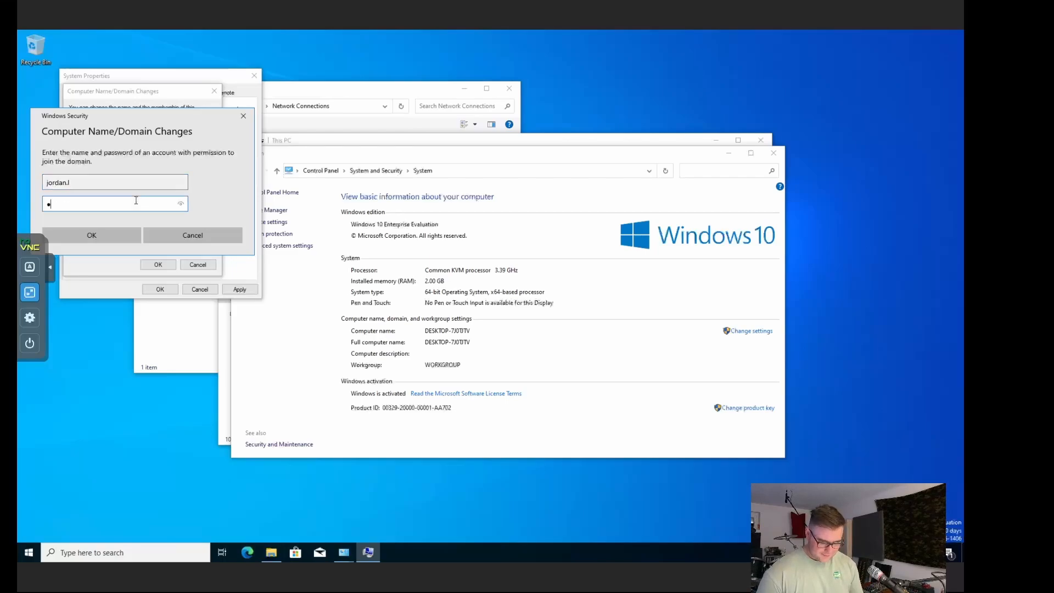
pyautogui.write('assword11234567')
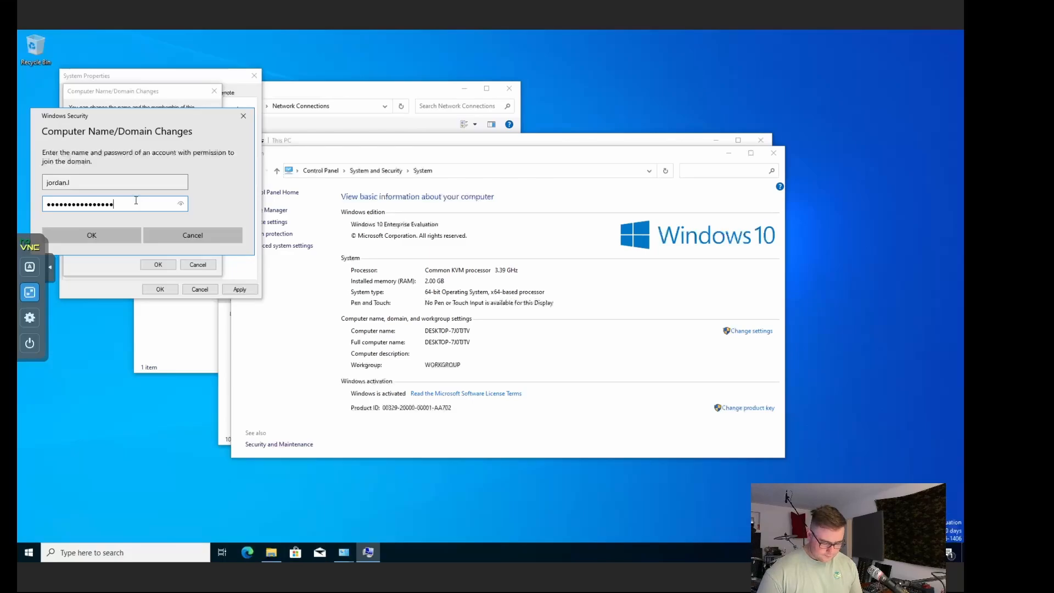
pyautogui.press('Return')
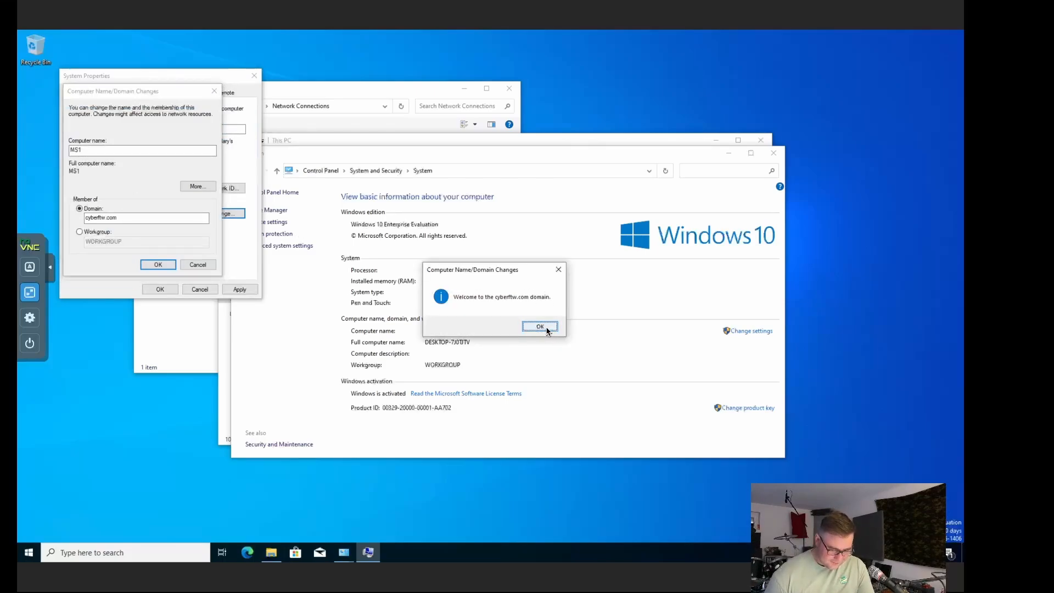
# Step: Acknowledge the domain welcome, DNS name-change error and restart notices
pyautogui.click(540, 327)
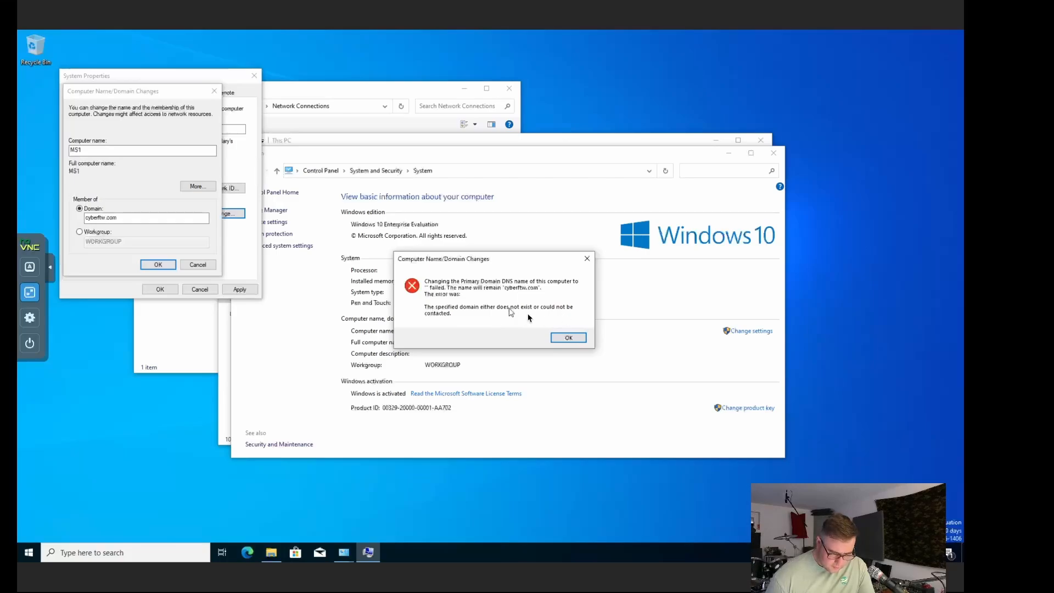
pyautogui.click(568, 338)
pyautogui.press('Return')
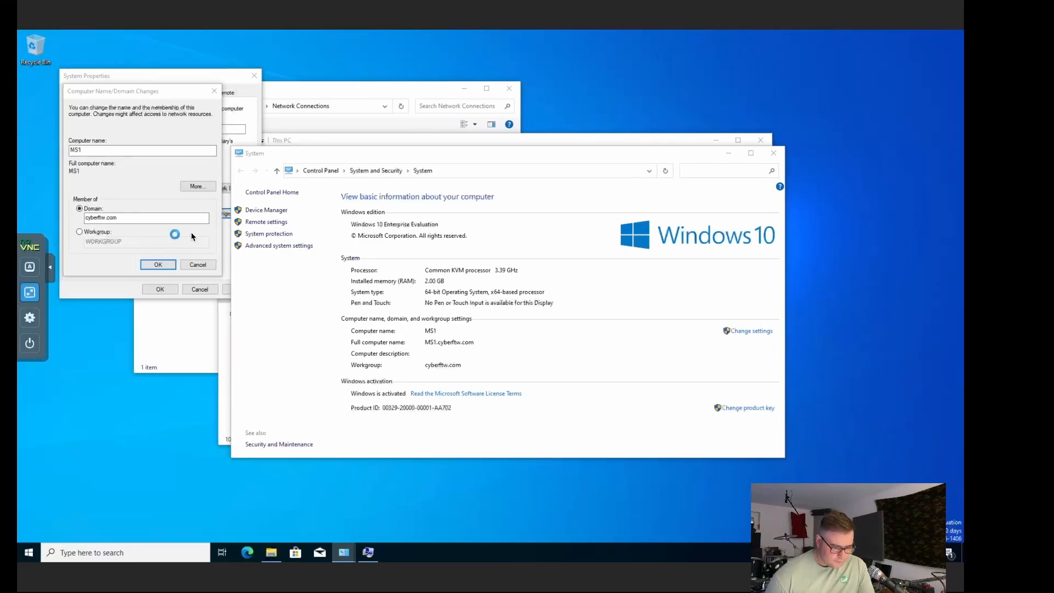
pyautogui.click(51, 270)
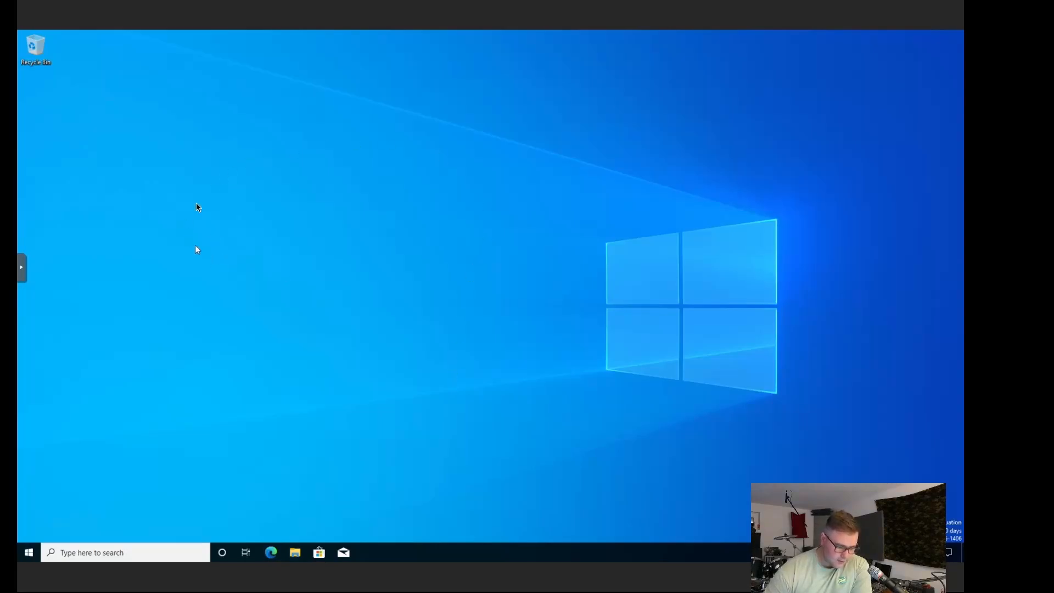
pyautogui.click(29, 553)
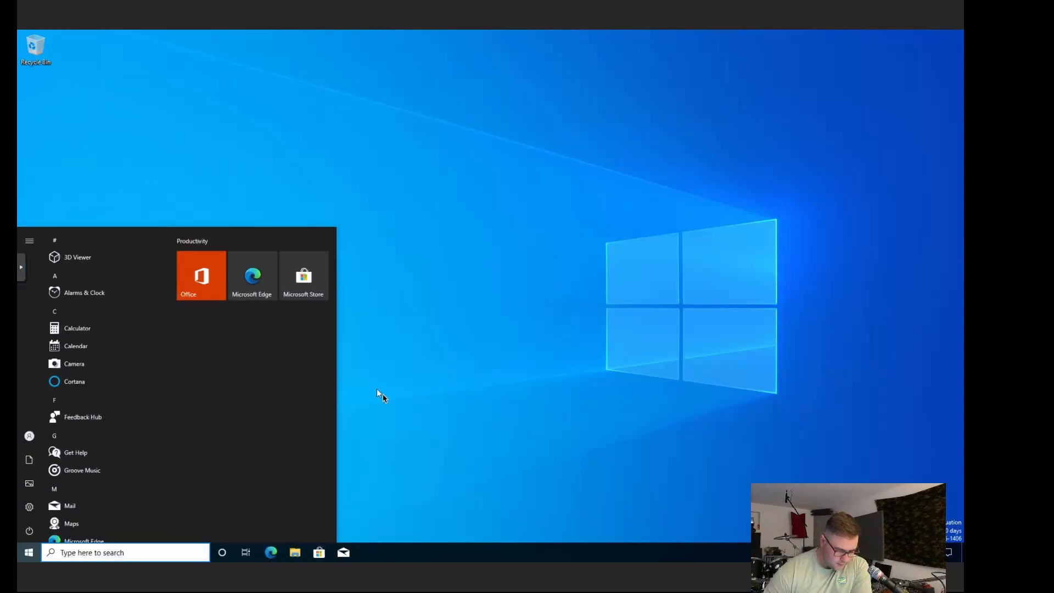
pyautogui.click(376, 391)
pyautogui.click(296, 552)
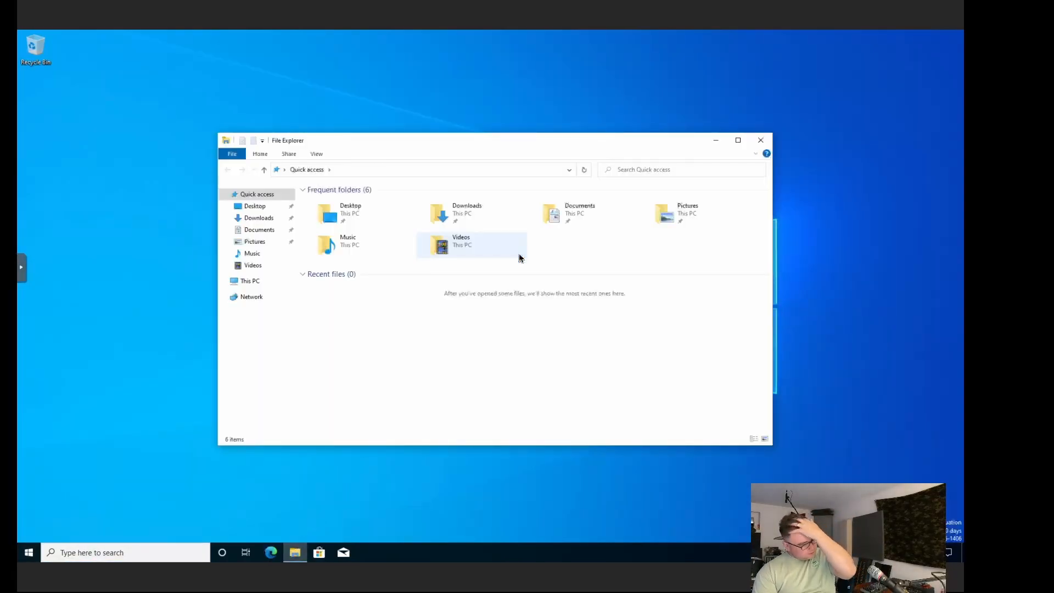
pyautogui.click(255, 280)
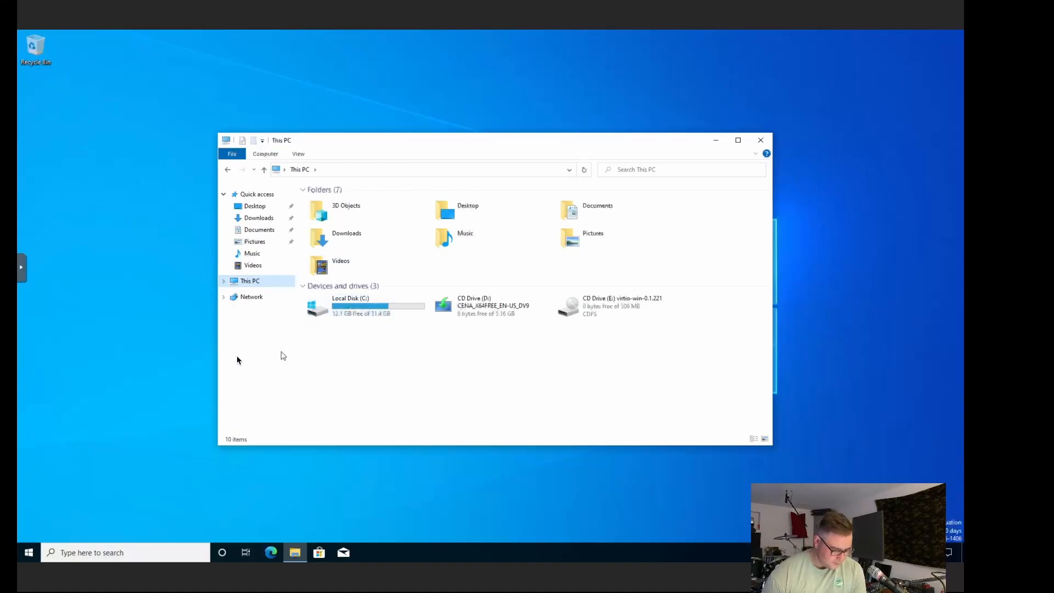
pyautogui.click(251, 298)
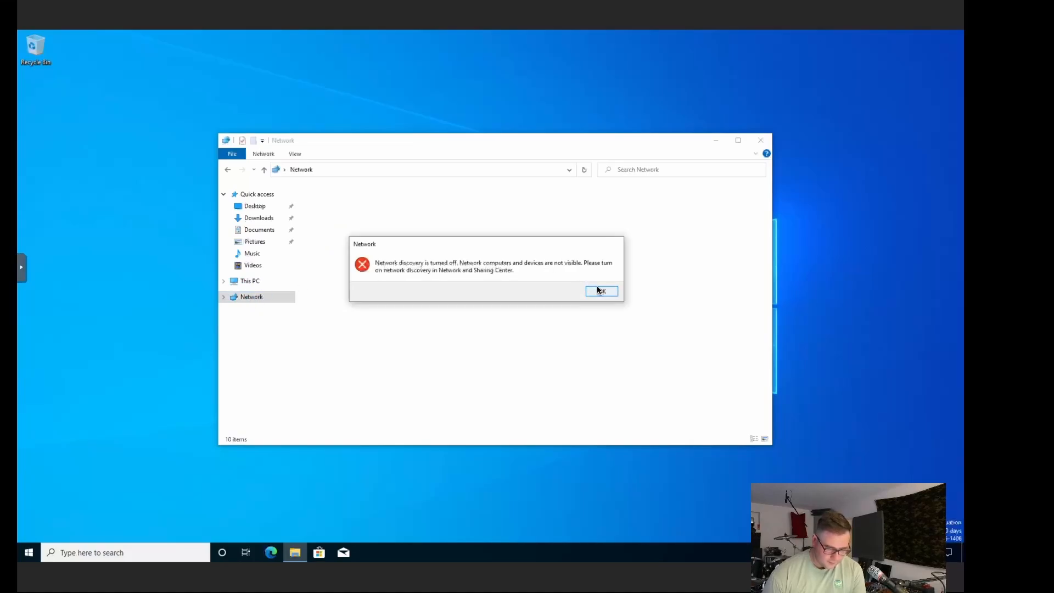
pyautogui.click(600, 290)
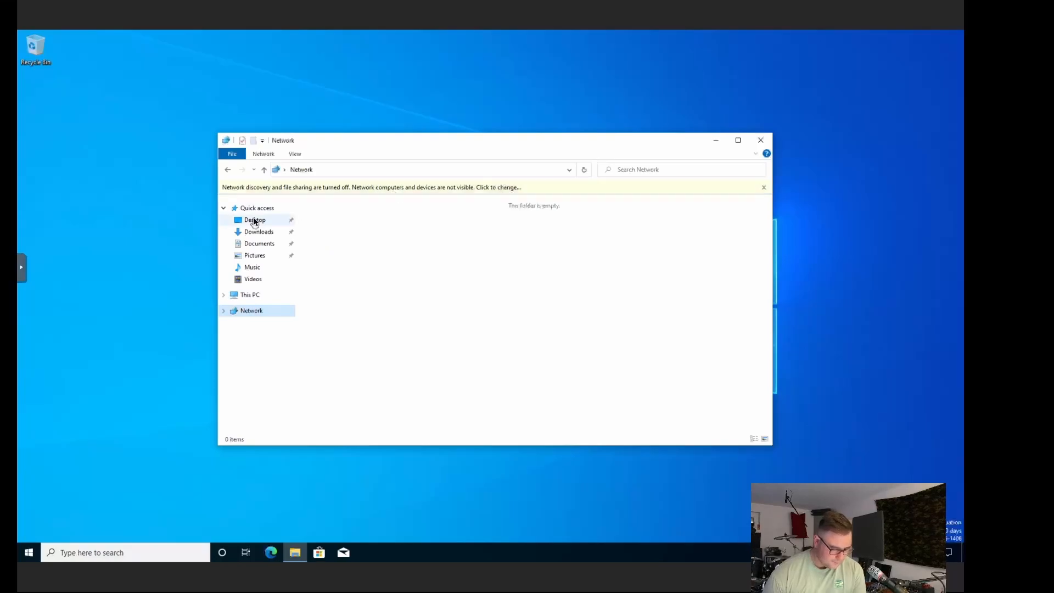
pyautogui.click(760, 142)
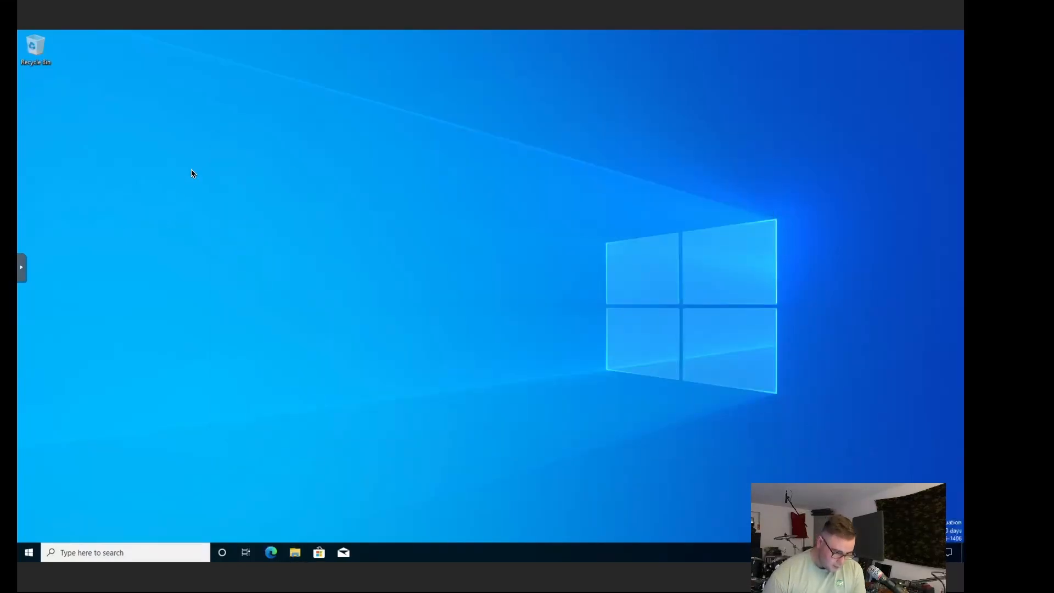
# Step: Finish Edge's first-run setup without signing in or sharing personalisation data
pyautogui.moveTo(191, 171); pyautogui.dragTo(341, 275)
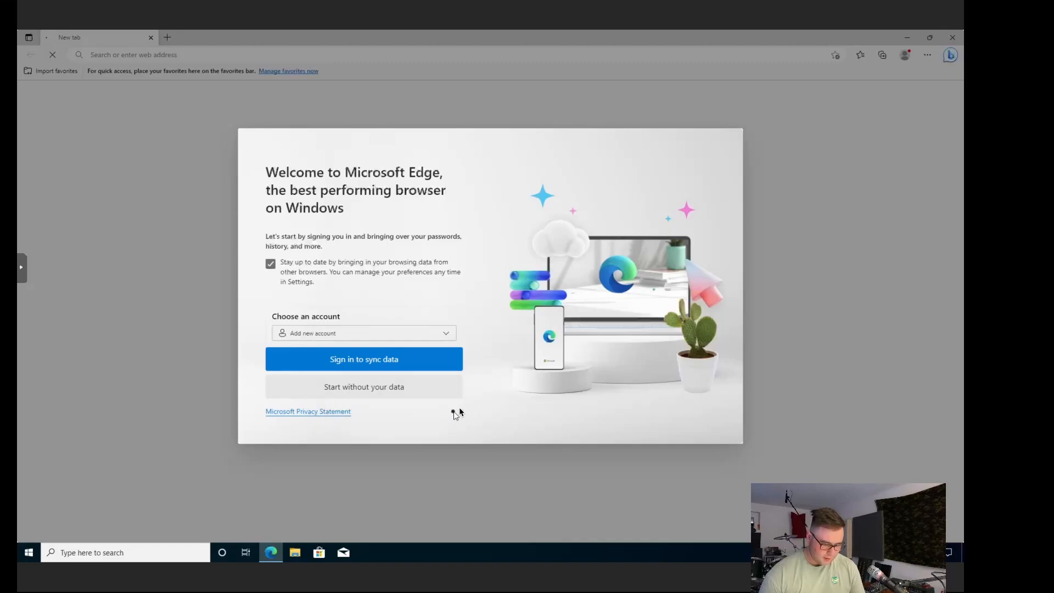
pyautogui.click(407, 383)
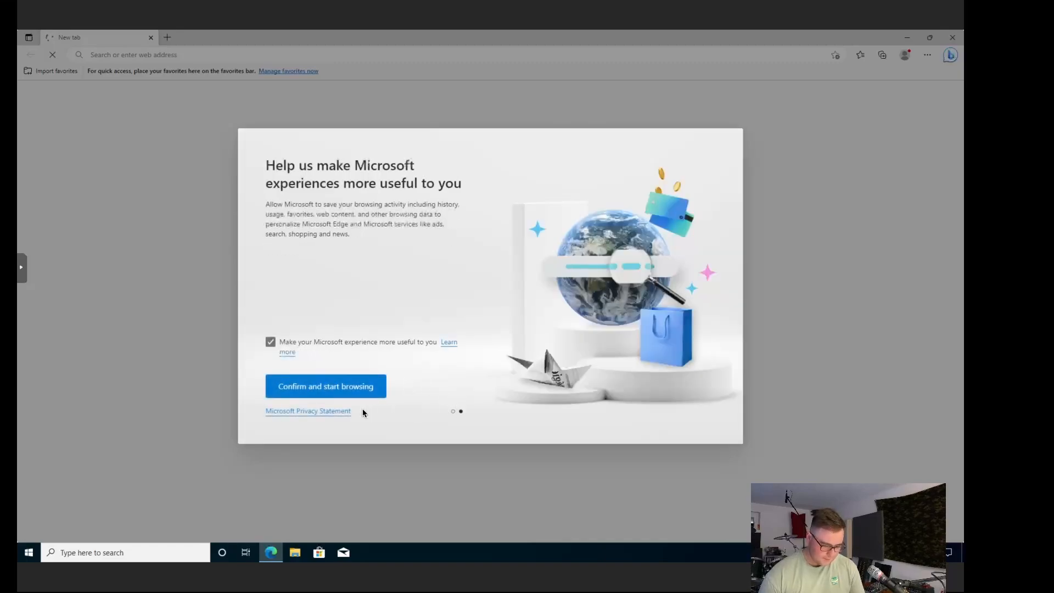
pyautogui.click(272, 342)
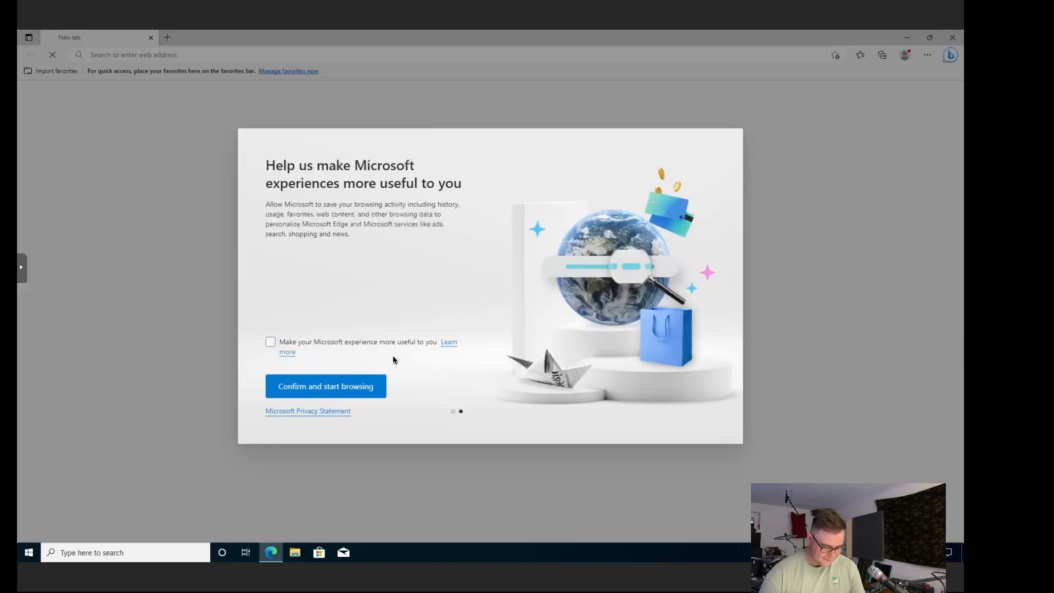
pyautogui.click(348, 392)
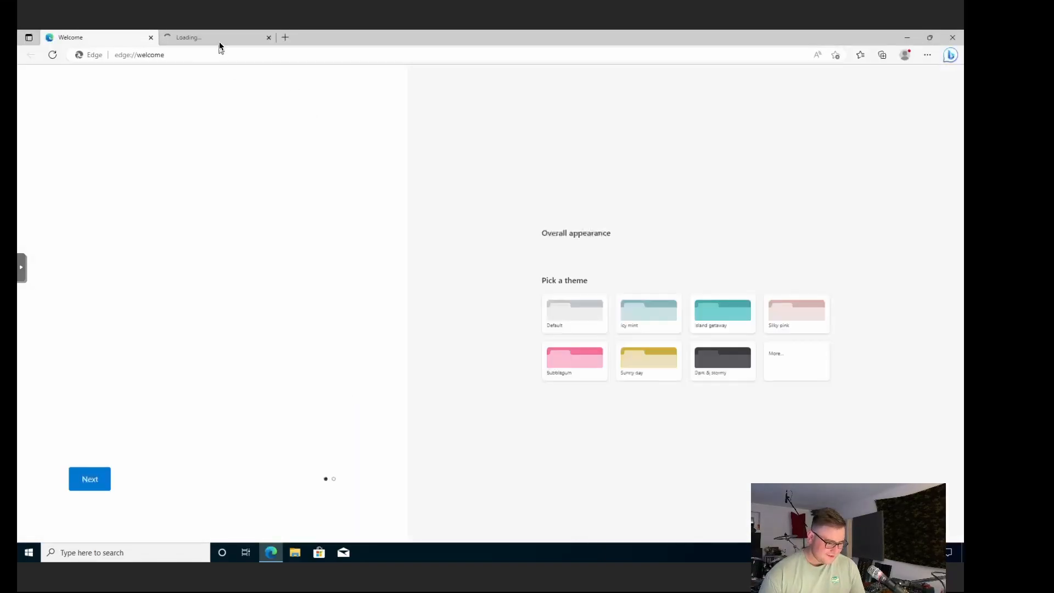
# Step: Close Edge's Welcome tab and then the whole browser
pyautogui.click(239, 37)
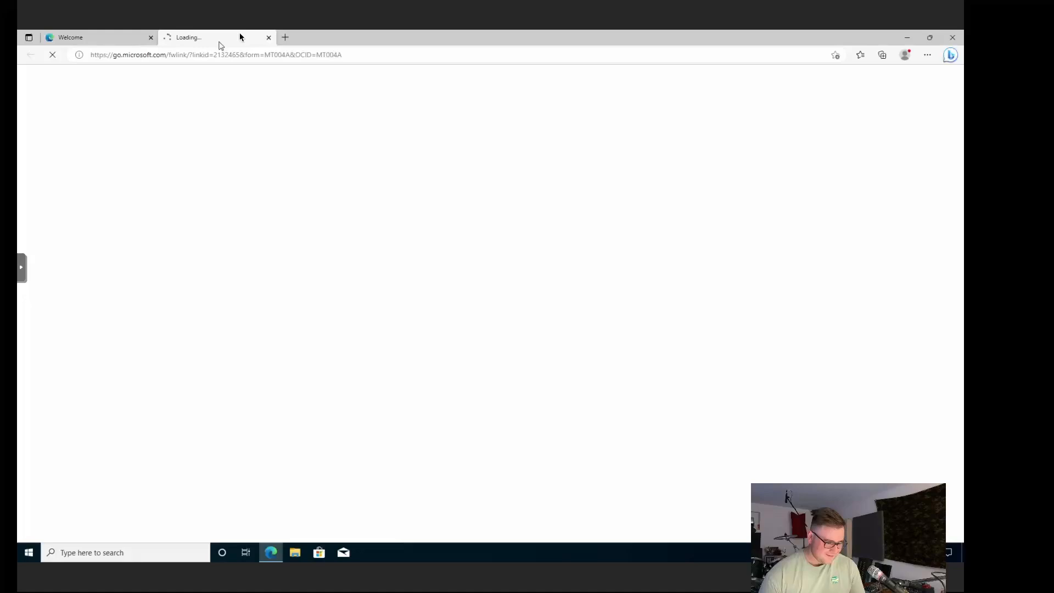
pyautogui.click(151, 38)
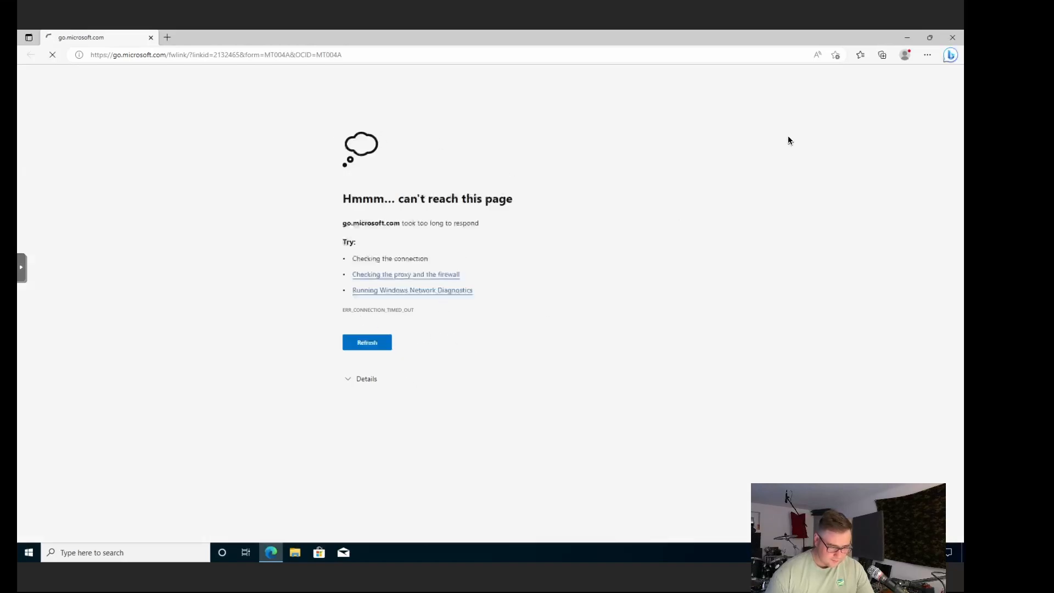
pyautogui.click(953, 38)
# Step: Sign in as CYBERFTW\Administrator, re-entering the password after the first attempt is rejected
pyautogui.moveTo(226, 147); pyautogui.dragTo(525, 371)
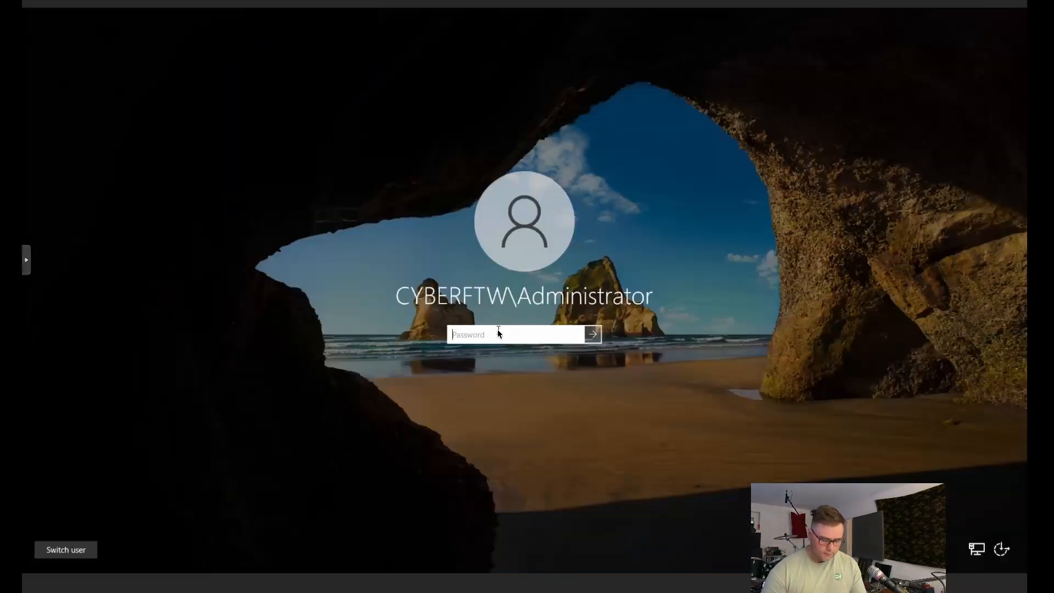
pyautogui.write('••••••')
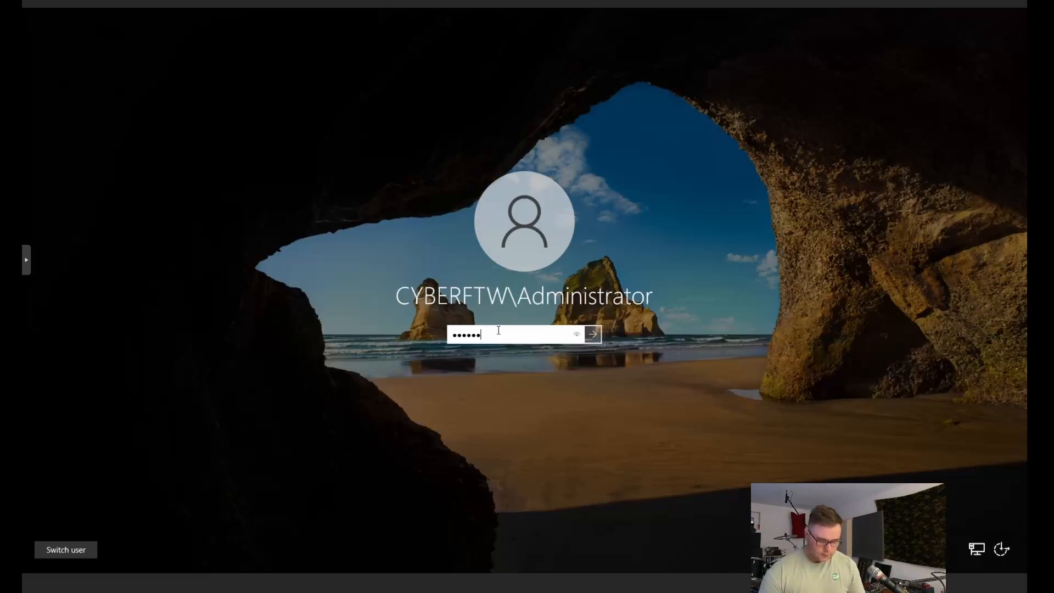
pyautogui.write('•••••')
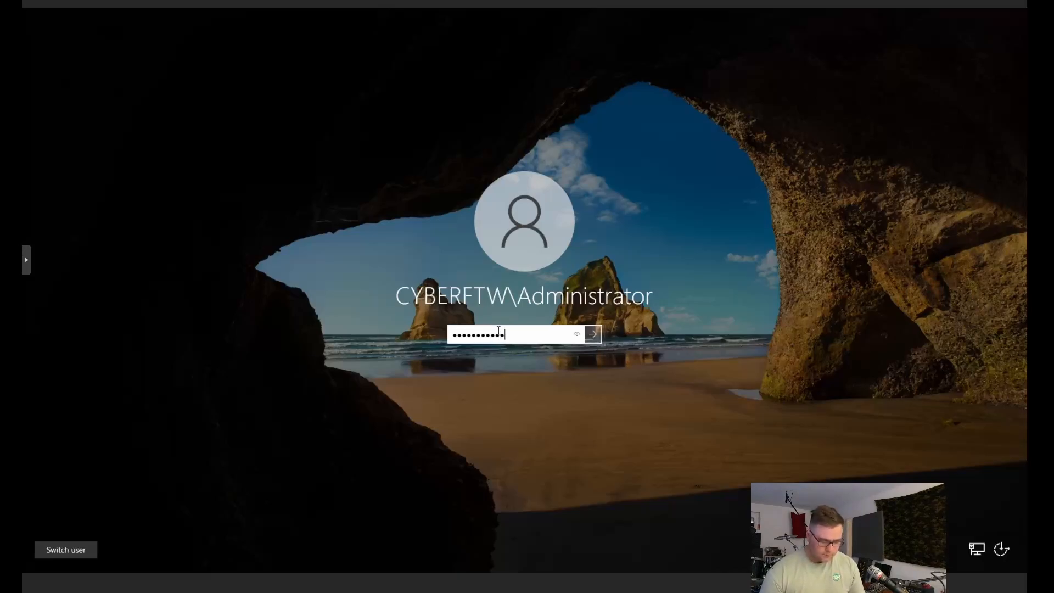
pyautogui.write('•••••••')
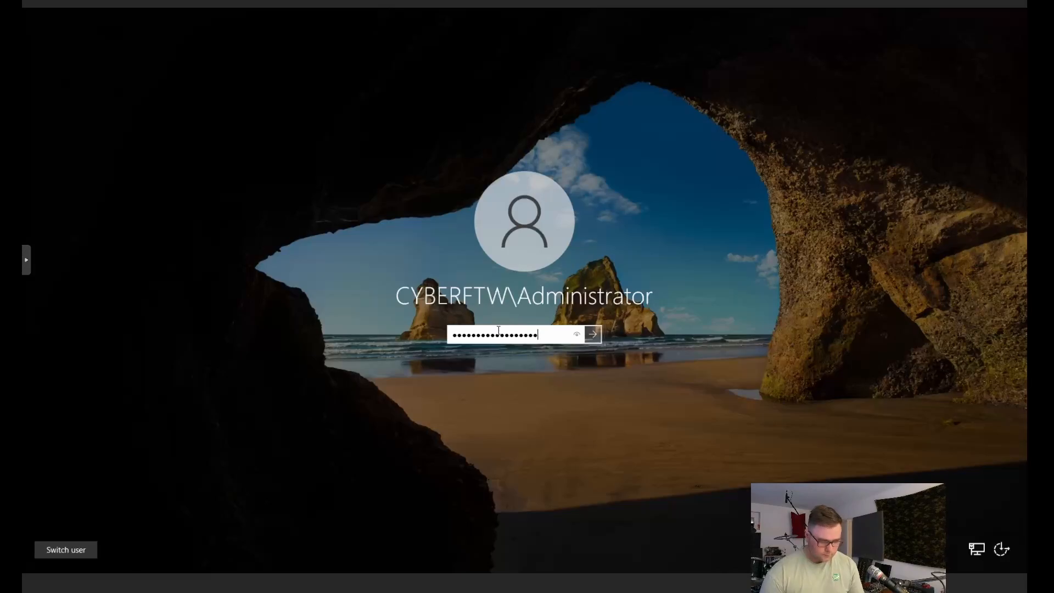
pyautogui.write('••')
pyautogui.press('Return')
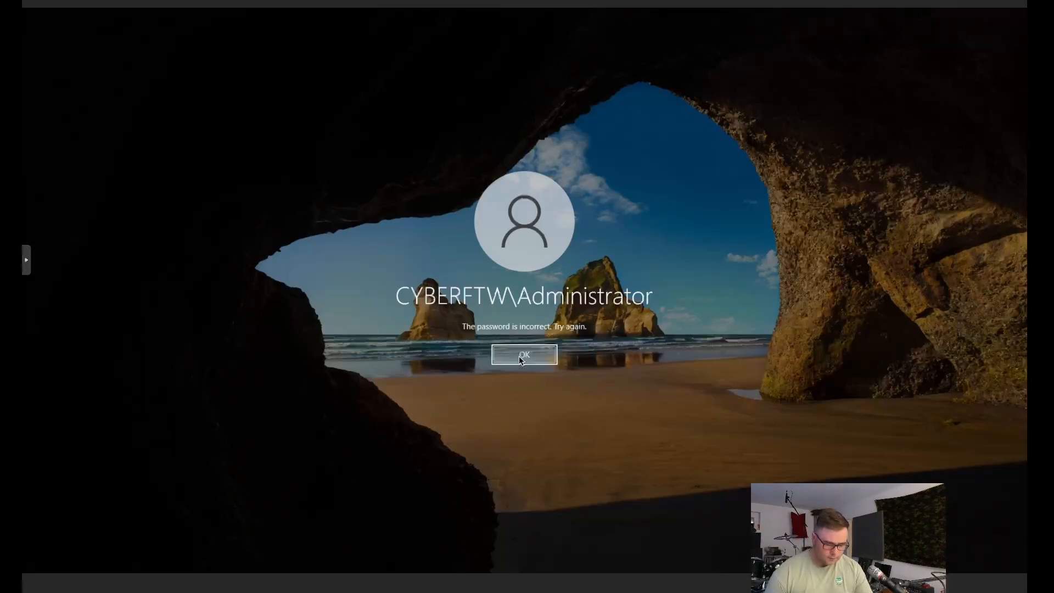
pyautogui.click(522, 360)
pyautogui.write('•••••••••')
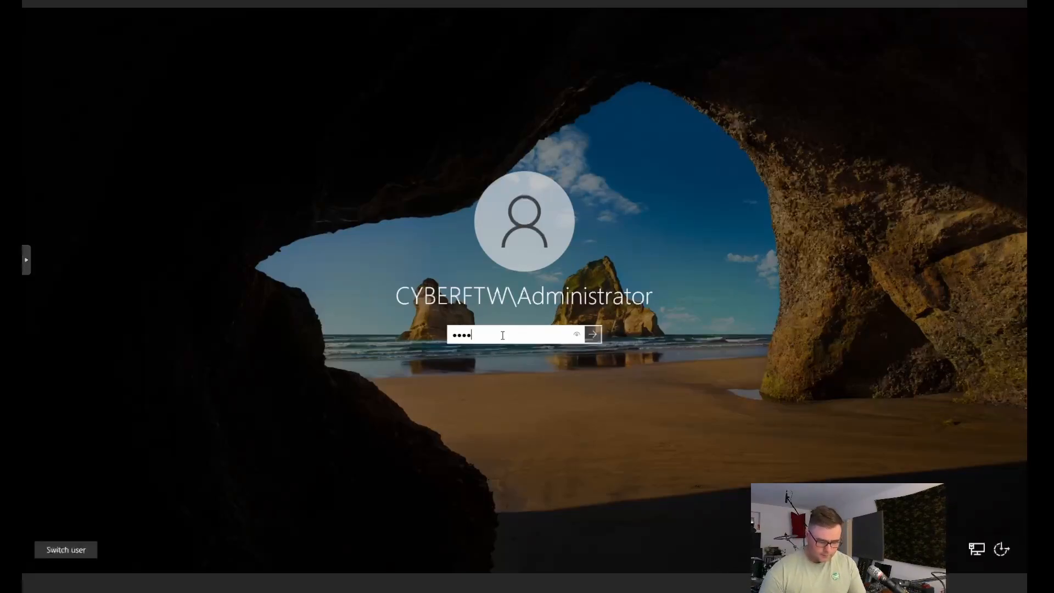
pyautogui.write('•••••••••••••')
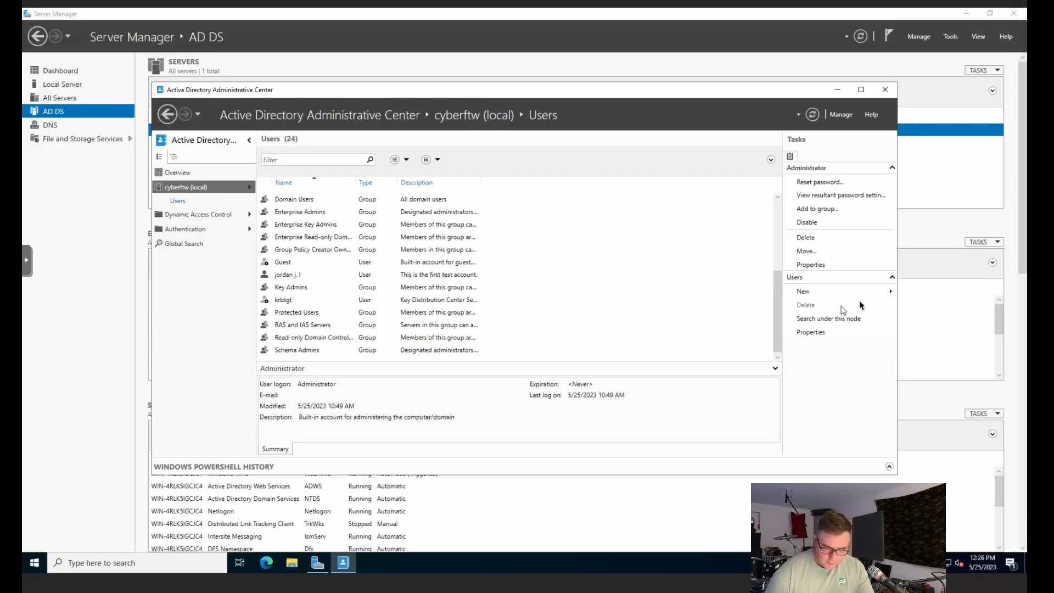
# Step: Start a new user in the Users container and minimize Server Manager and the administrative center
pyautogui.click(821, 296)
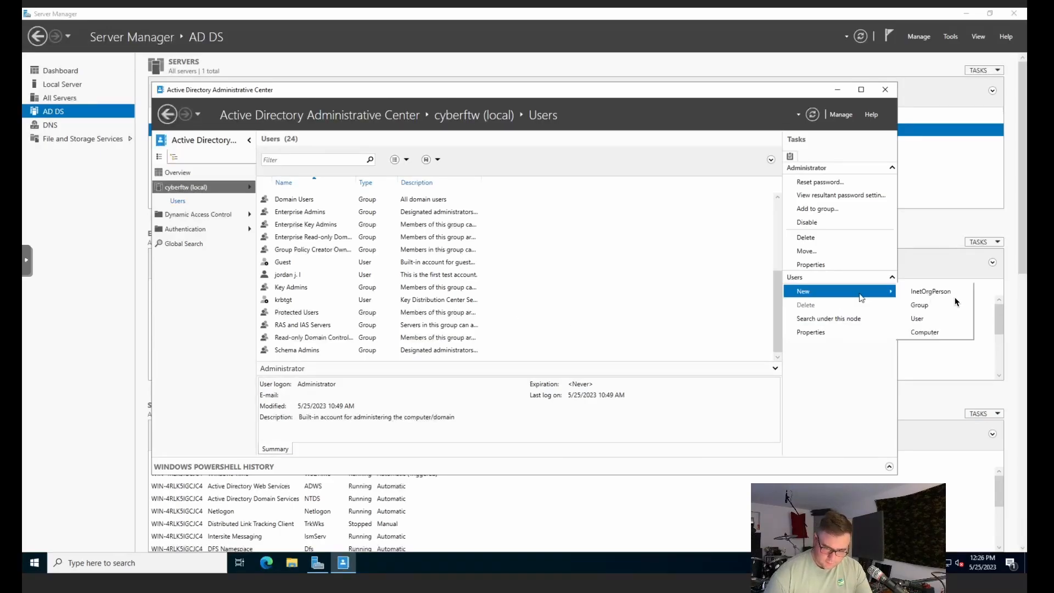
pyautogui.click(922, 319)
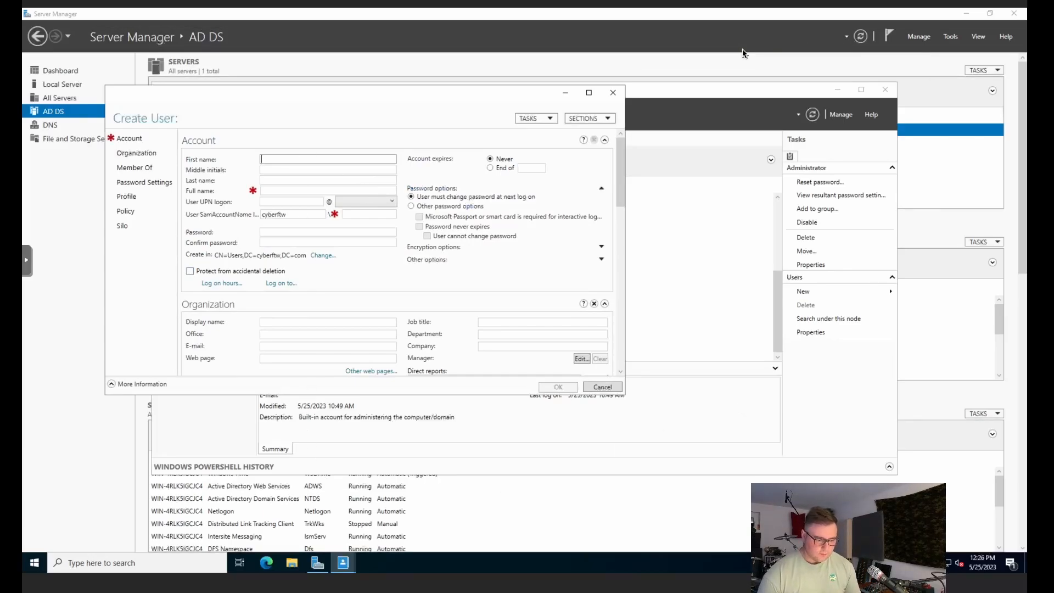
pyautogui.click(965, 14)
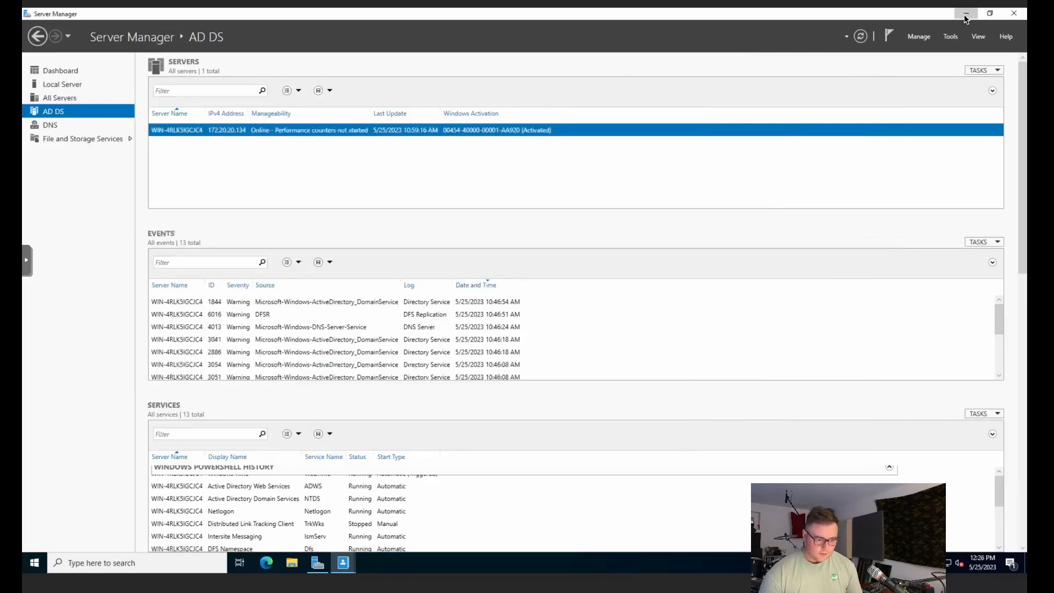
pyautogui.click(965, 15)
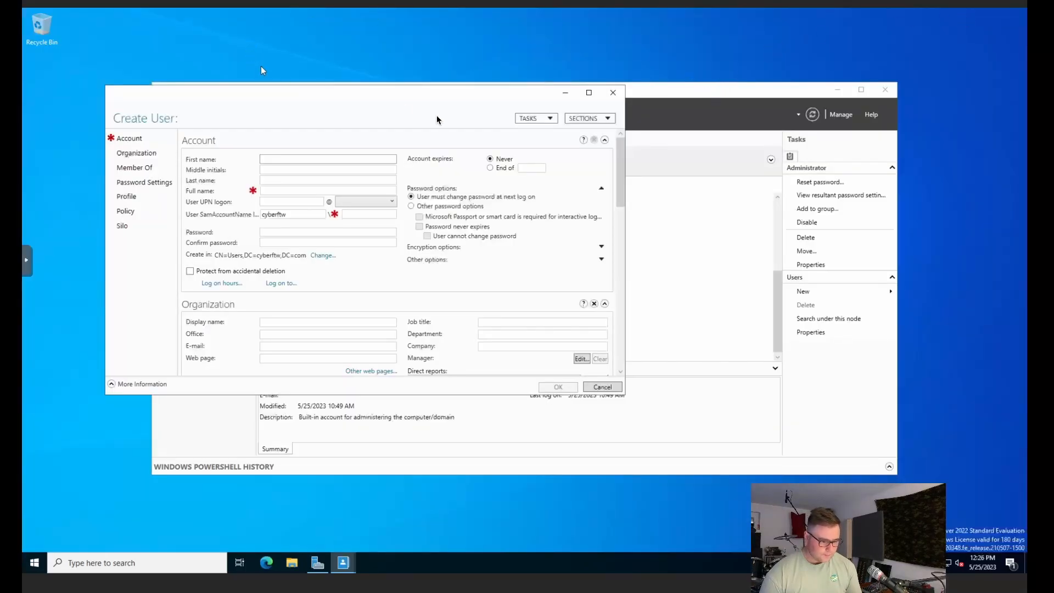
pyautogui.click(837, 90)
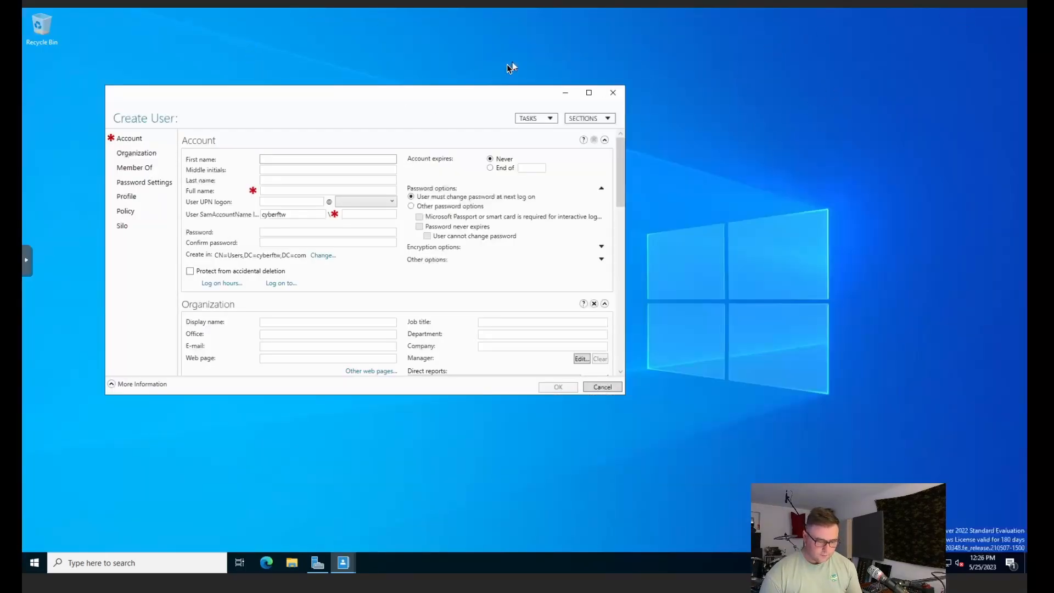
# Step: Open the New Users file beside the Create User form, ready for the first name
pyautogui.moveTo(465, 94); pyautogui.dragTo(441, 229)
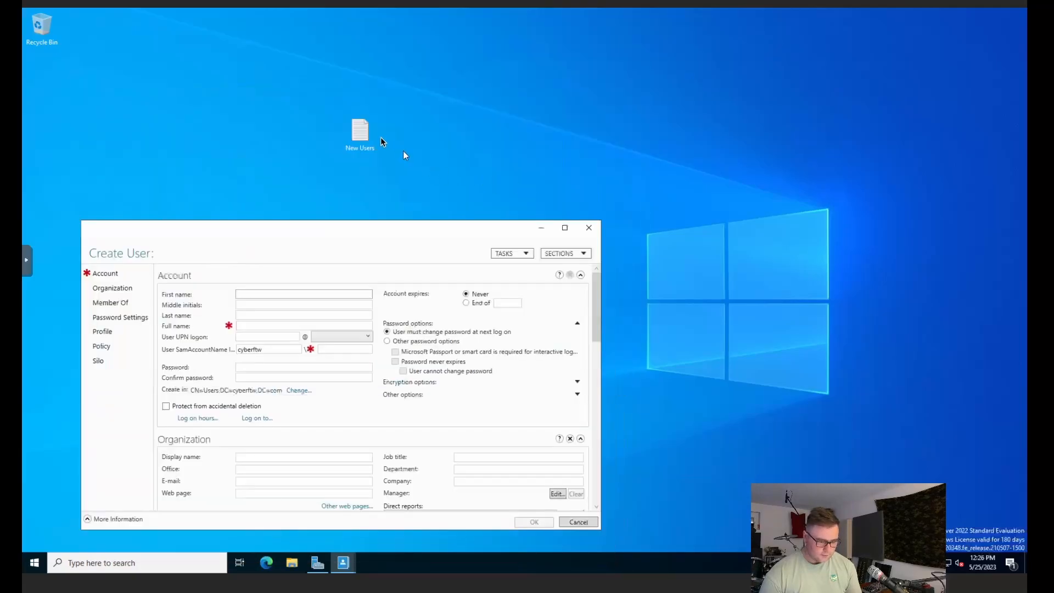
pyautogui.doubleClick(358, 134)
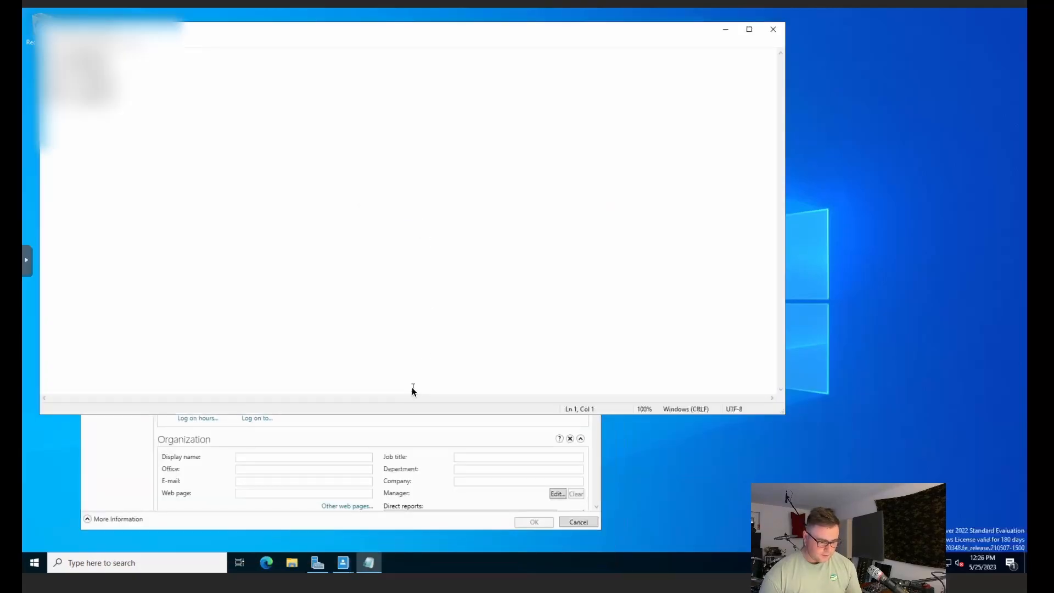
pyautogui.click(409, 446)
pyautogui.moveTo(405, 225); pyautogui.dragTo(776, 196)
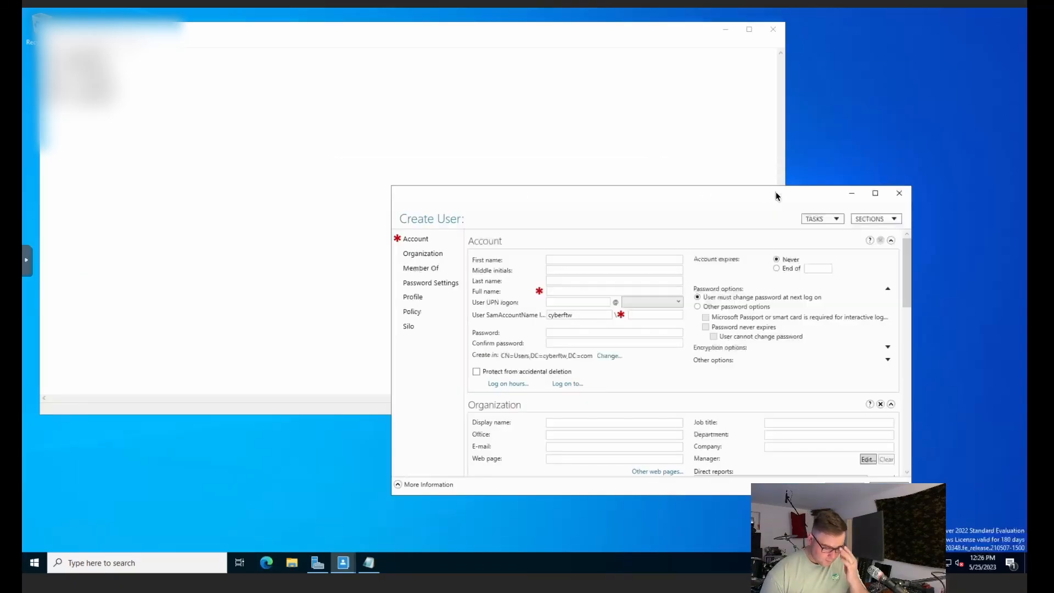
pyautogui.click(573, 260)
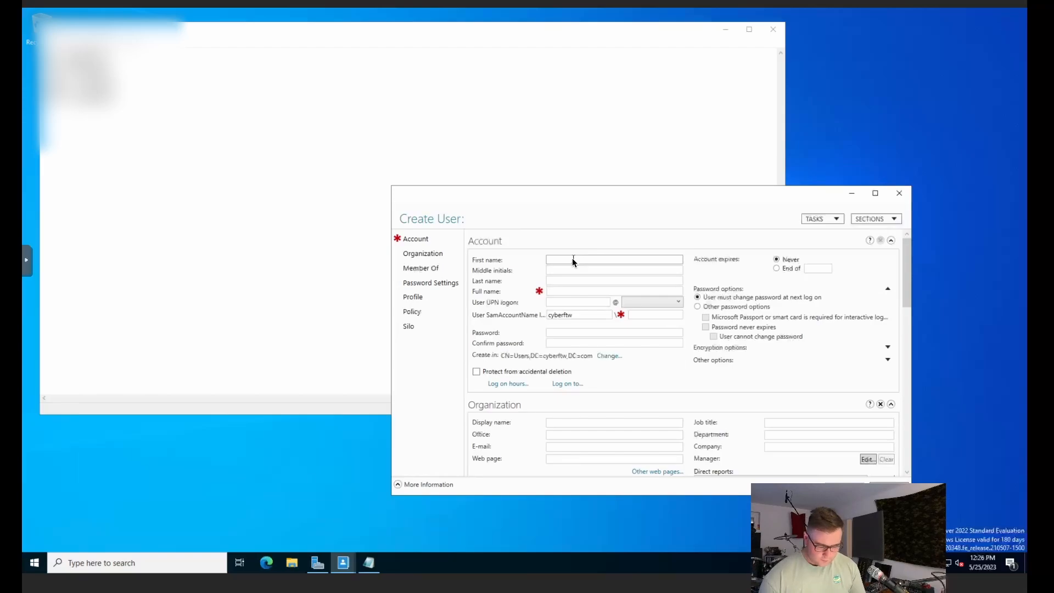
# Step: Fill in the new user's first name, middle initial, last name and SamAccountName
pyautogui.write('ron')
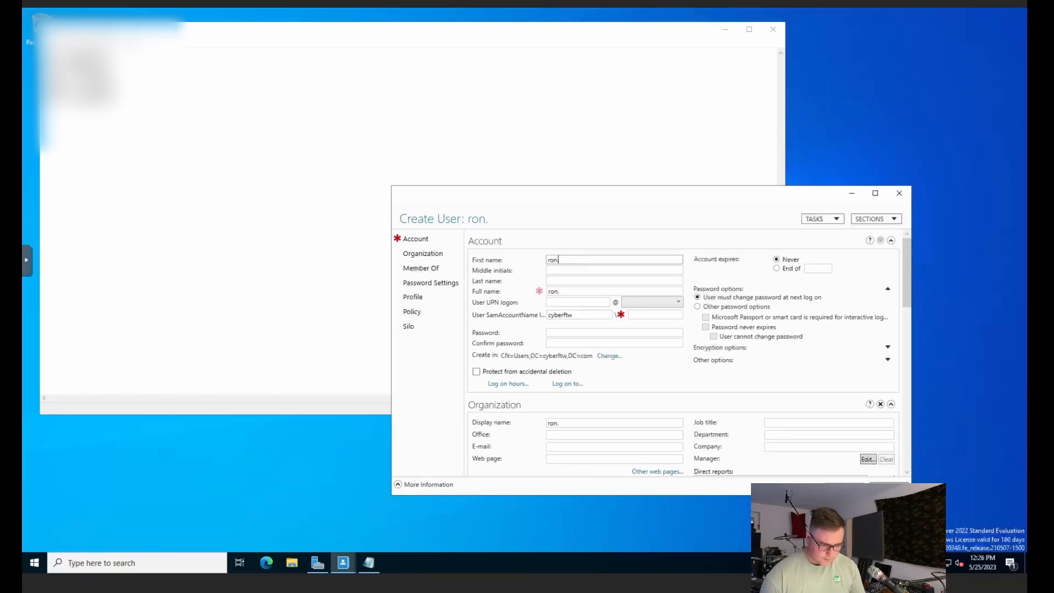
pyautogui.click(585, 280)
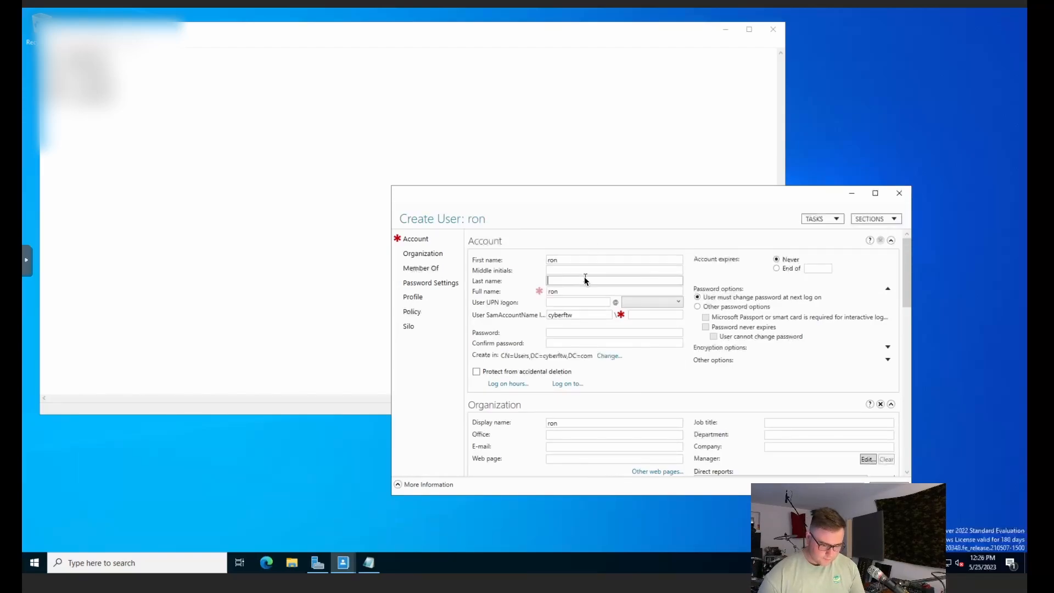
pyautogui.click(588, 269)
pyautogui.write('j')
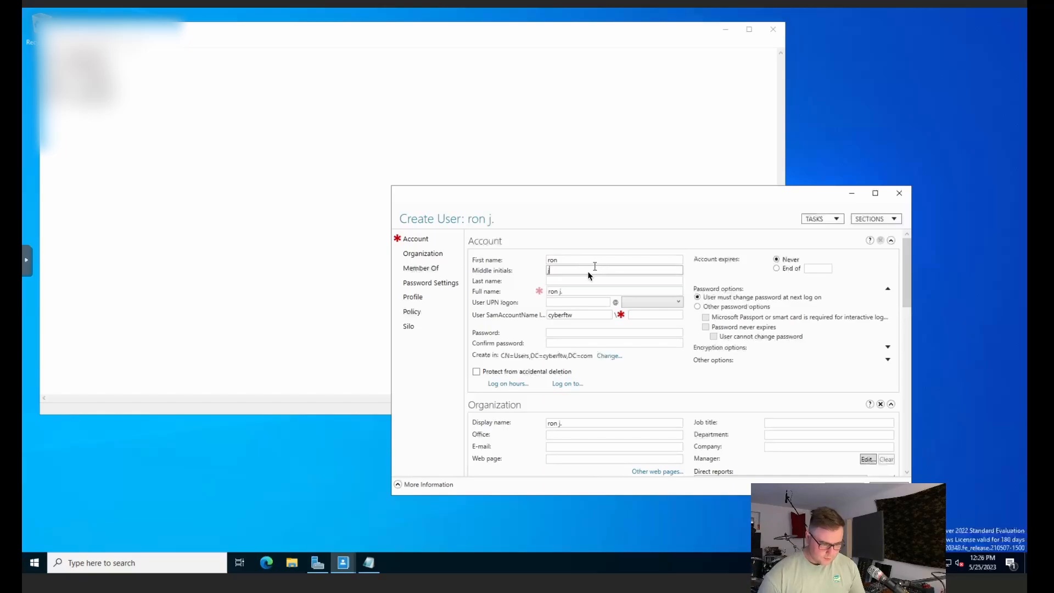
pyautogui.click(578, 281)
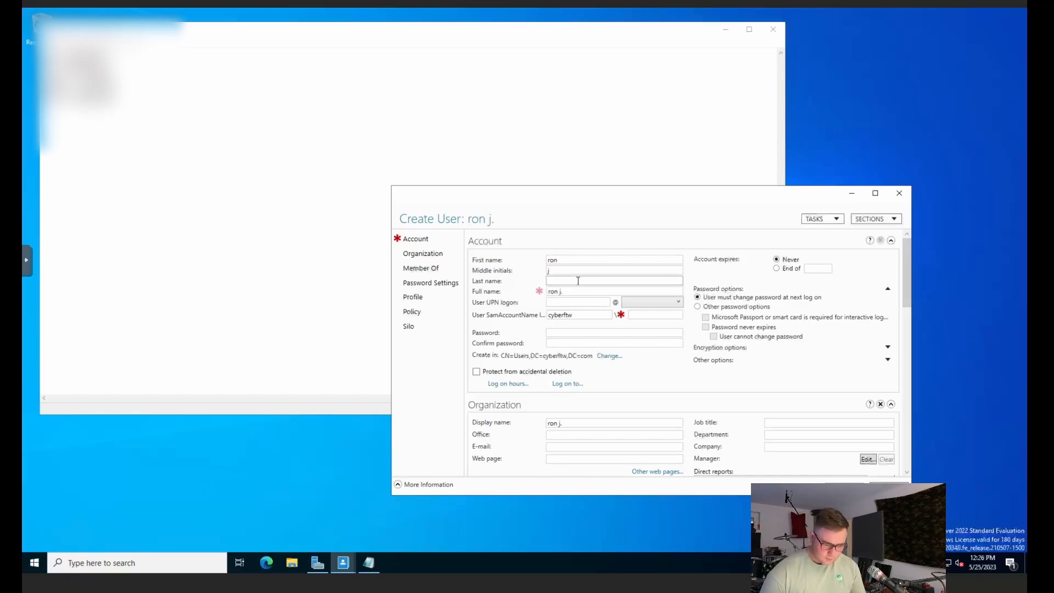
pyautogui.write('j')
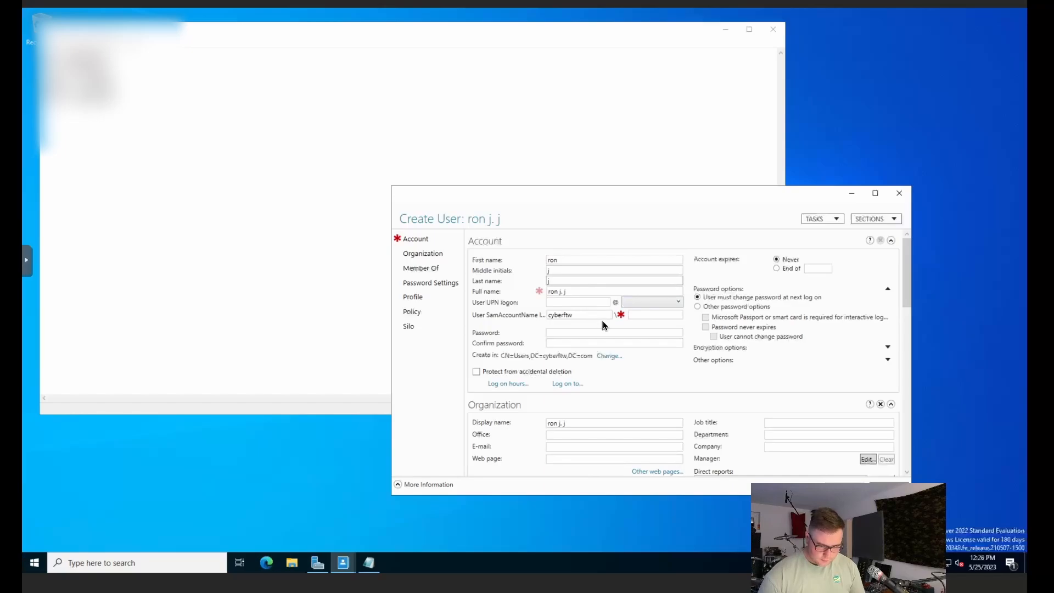
pyautogui.click(637, 314)
pyautogui.write('ron')
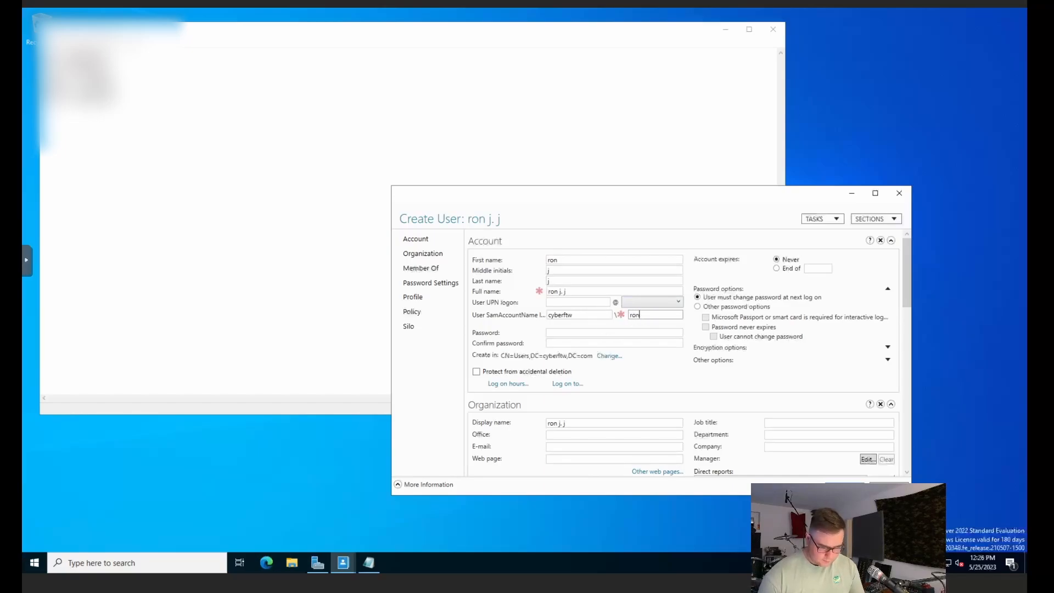
pyautogui.write('.j')
# Step: Set and confirm the new user's password
pyautogui.click(600, 334)
pyautogui.write('P')
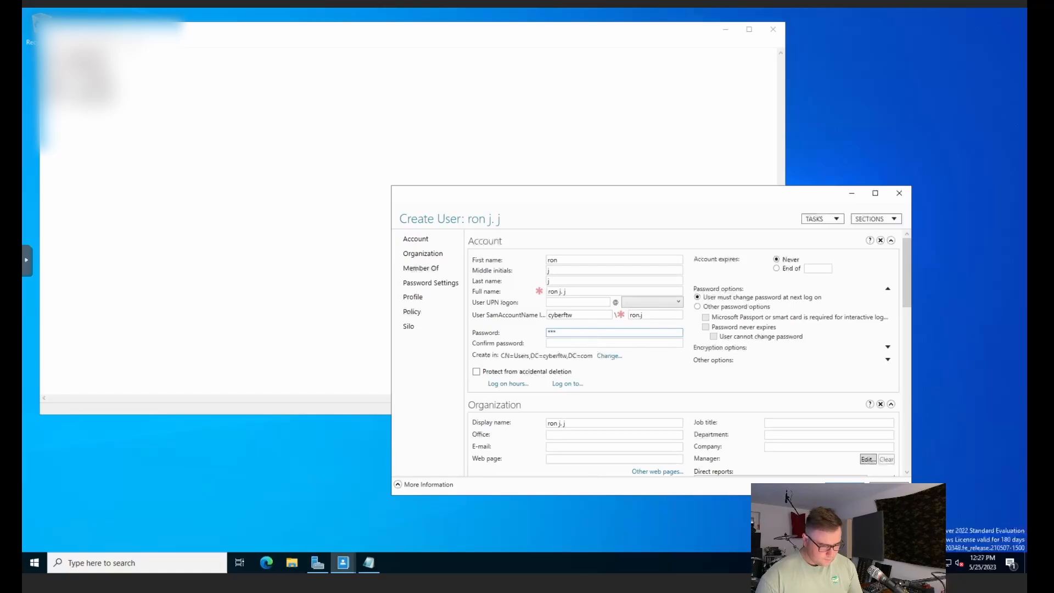
pyautogui.write('w12')
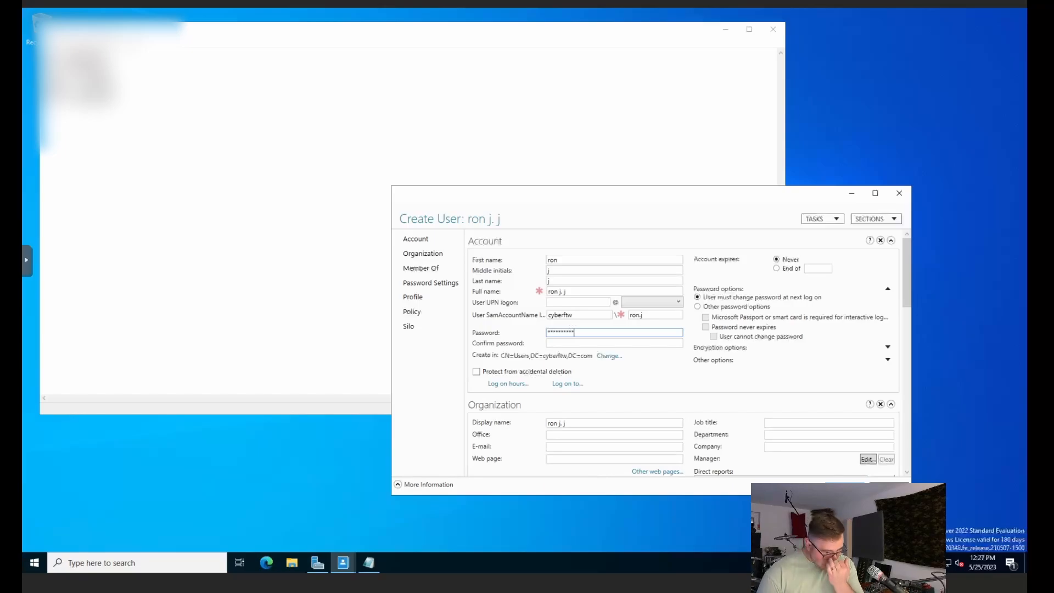
pyautogui.click(587, 342)
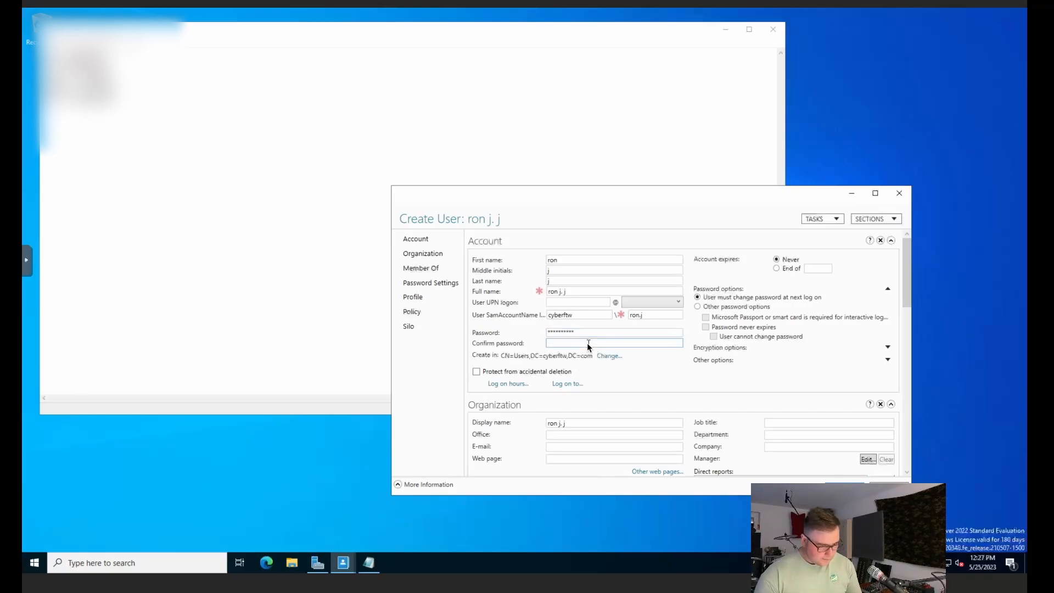
pyautogui.write('P')
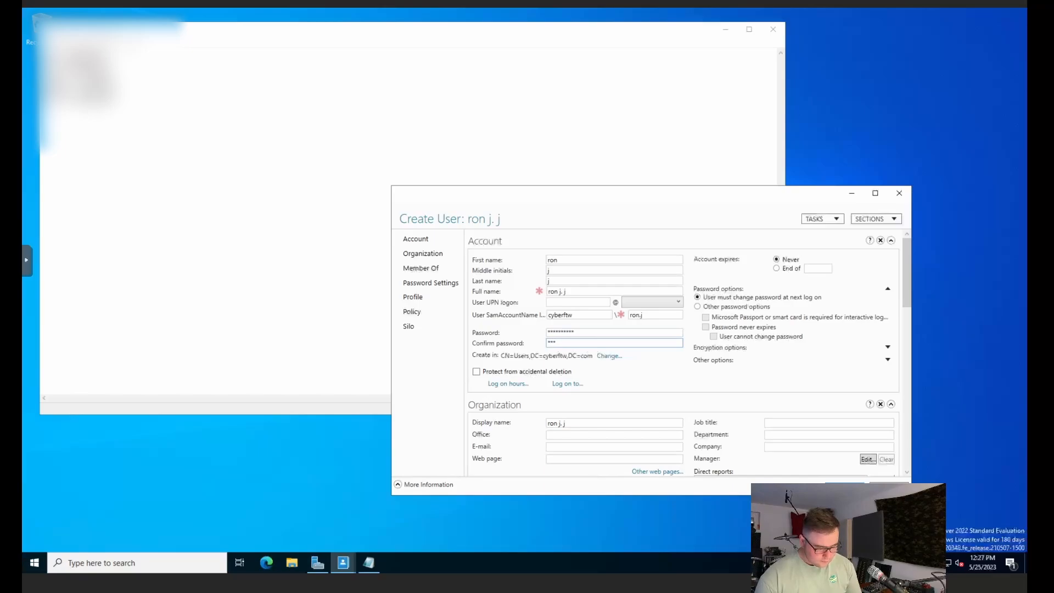
pyautogui.write('******')
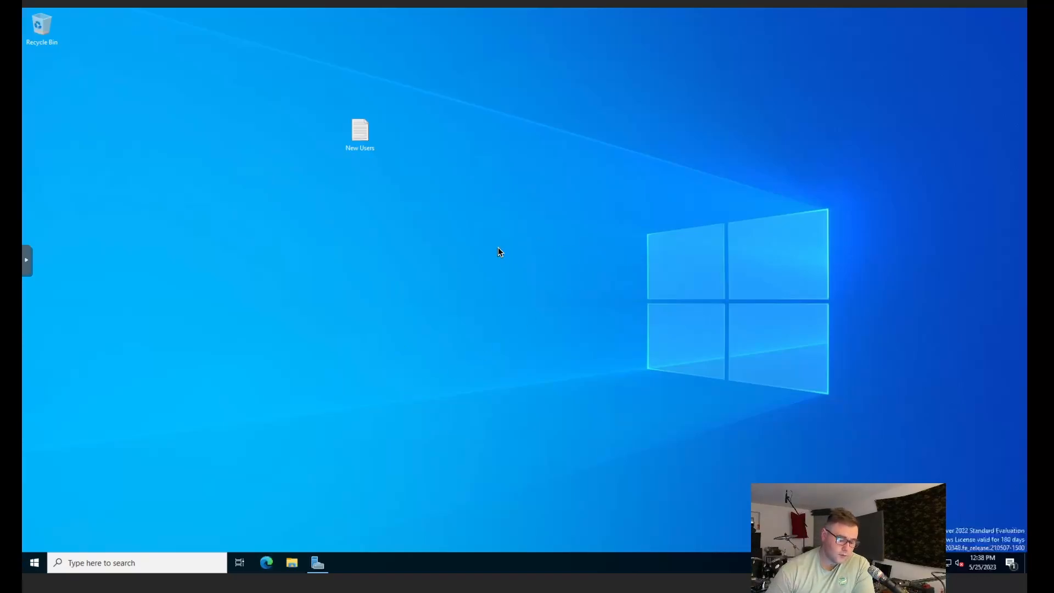
pyautogui.moveTo(567, 189); pyautogui.dragTo(905, 408)
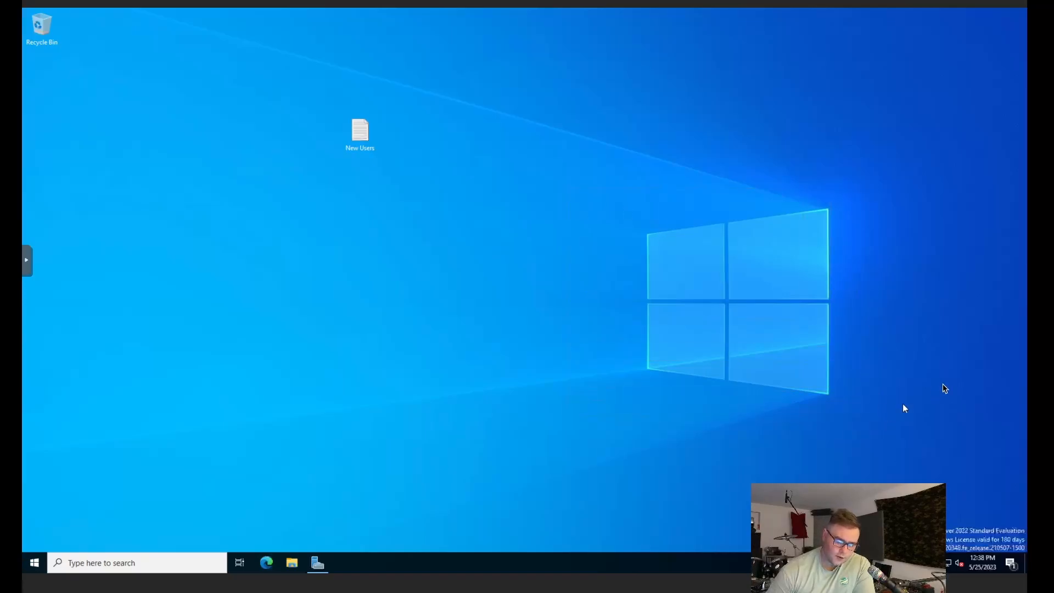